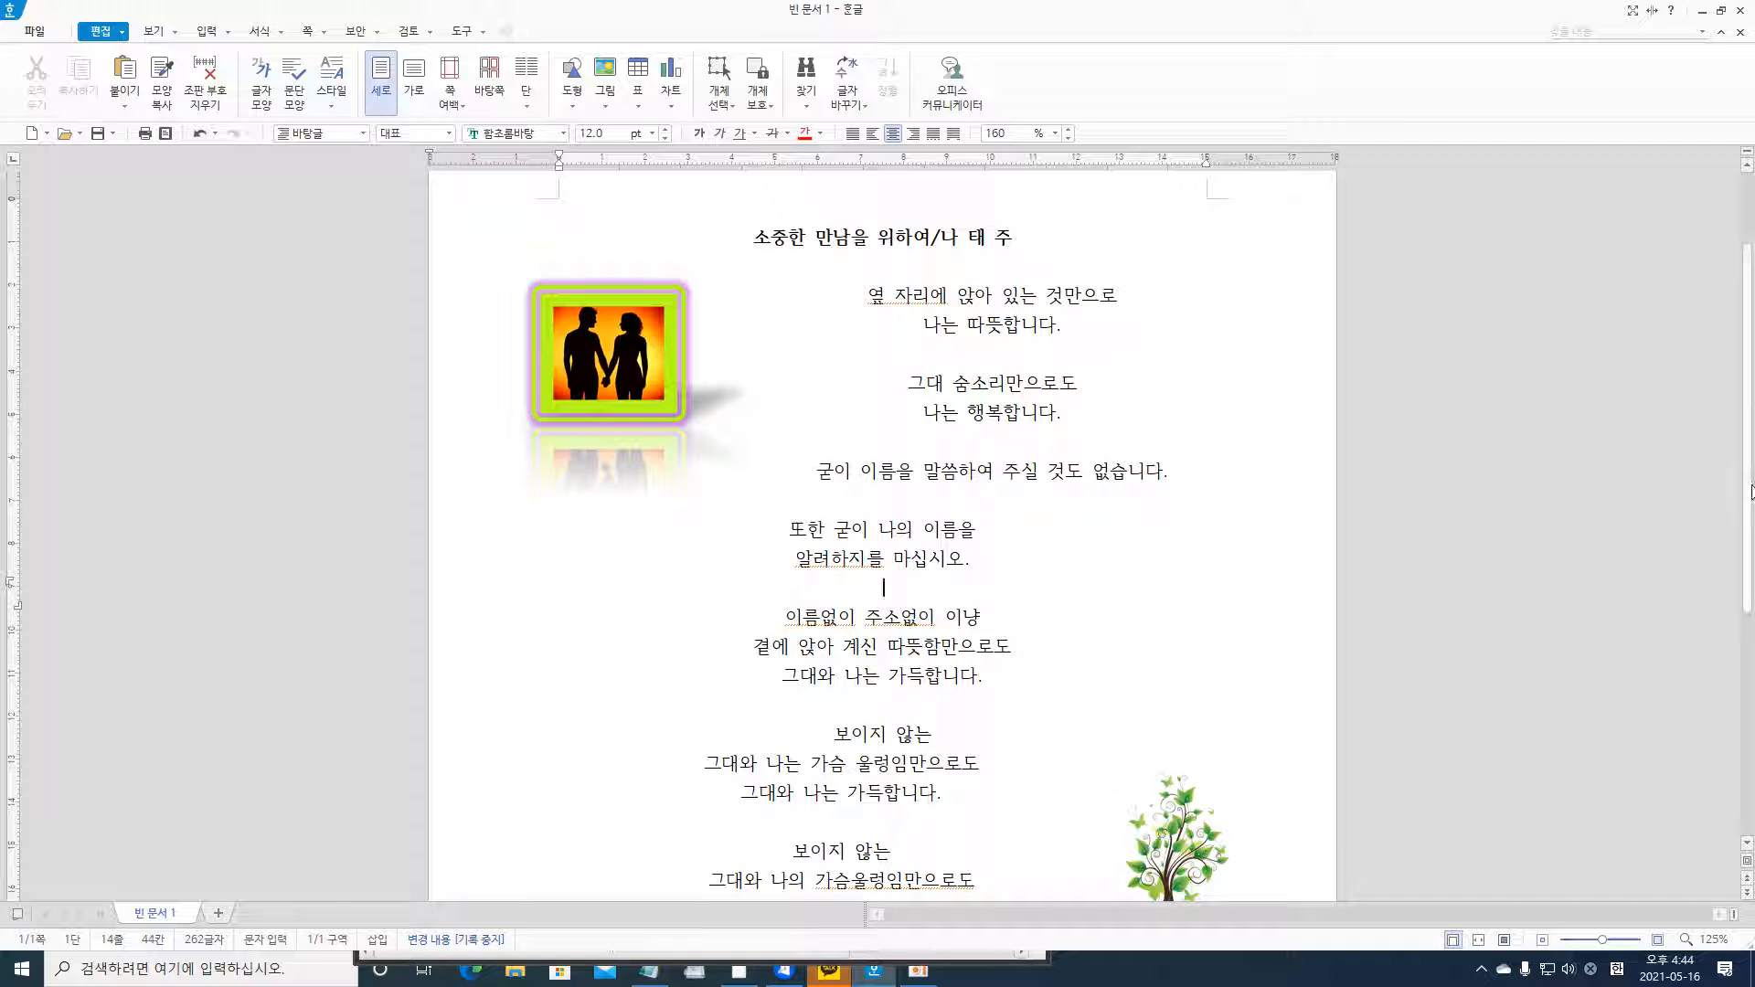
- Delete the framed couple picture and the tree picture from the poem page
left_click_drag(1750, 508, 1749, 522)
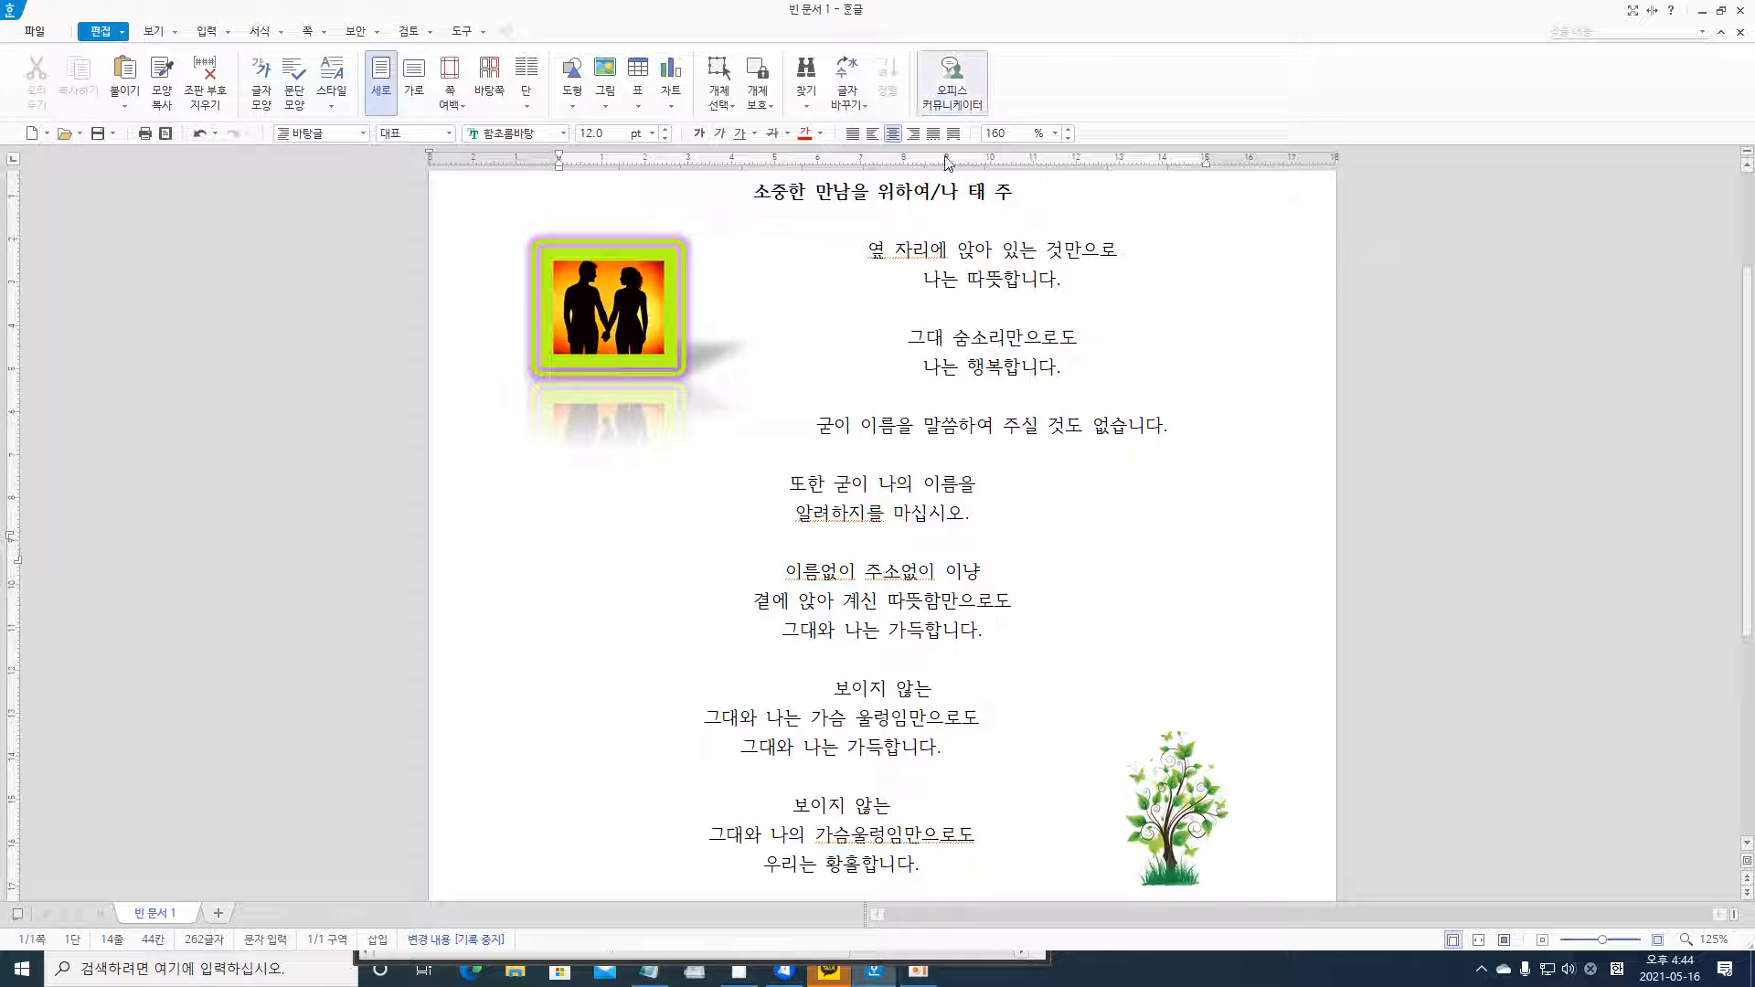
left_click(668, 343)
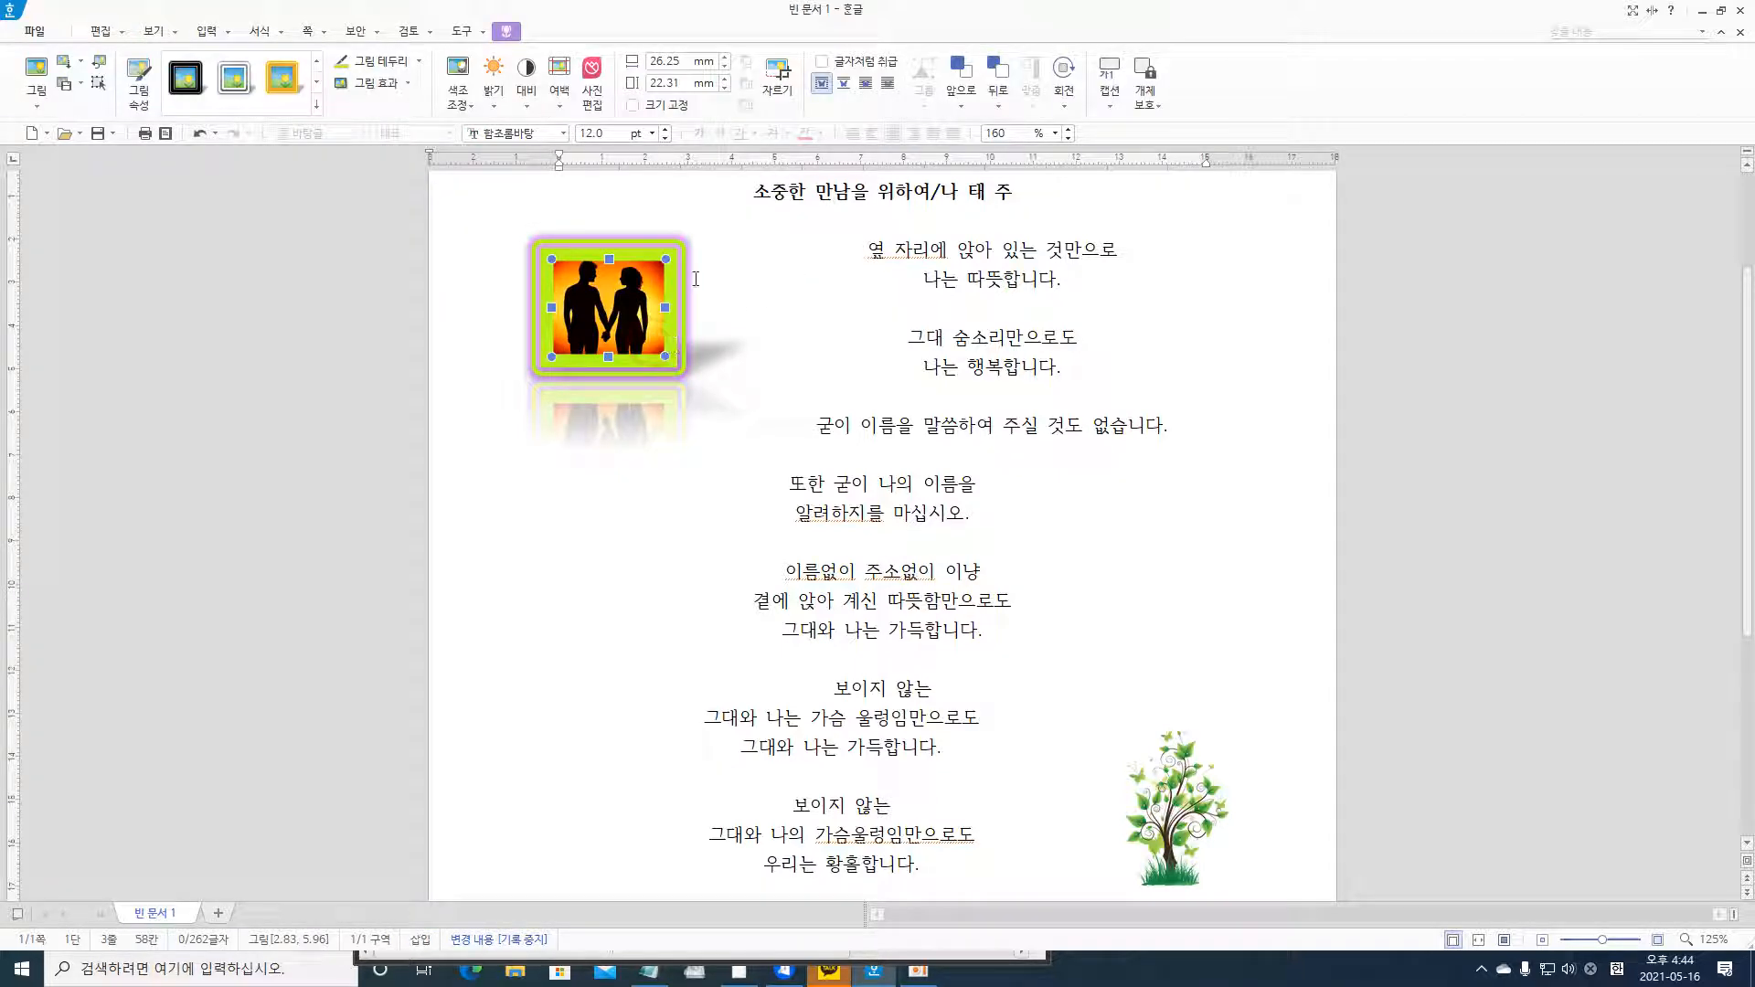
key("Delete")
left_click(1193, 818)
key("Delete")
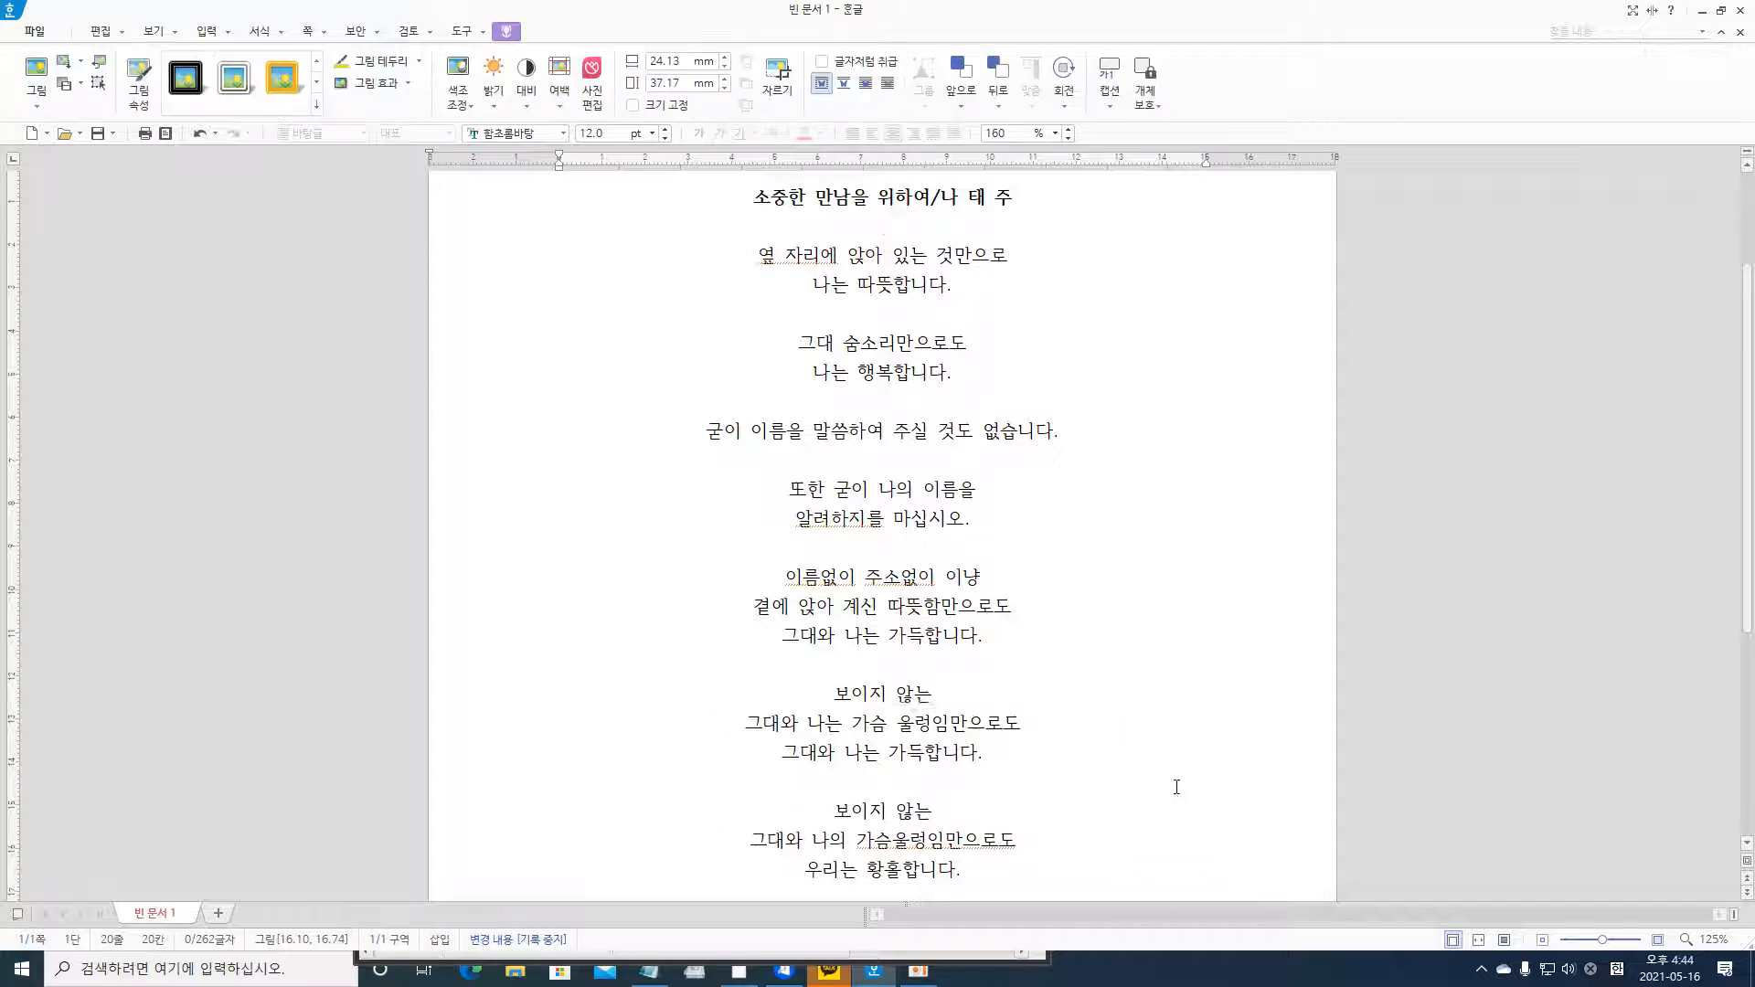
- Apply justified alignment to the entire poem, including its title
left_click(1123, 597)
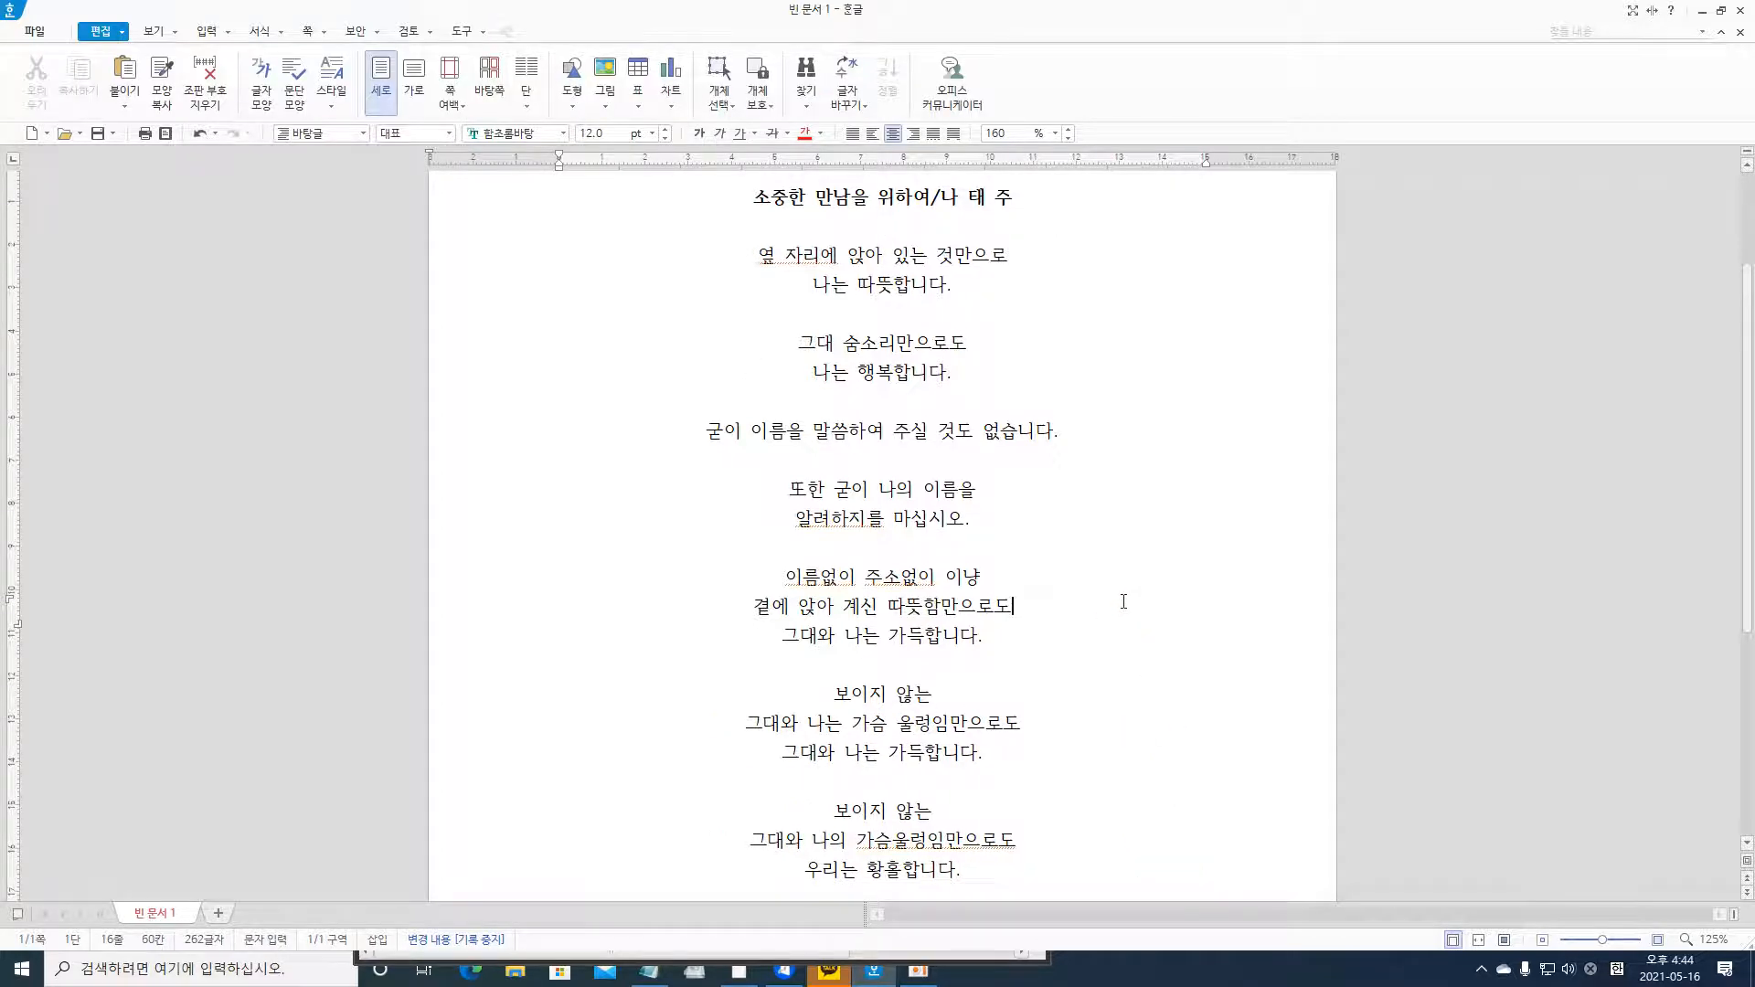
key("ctrl+a")
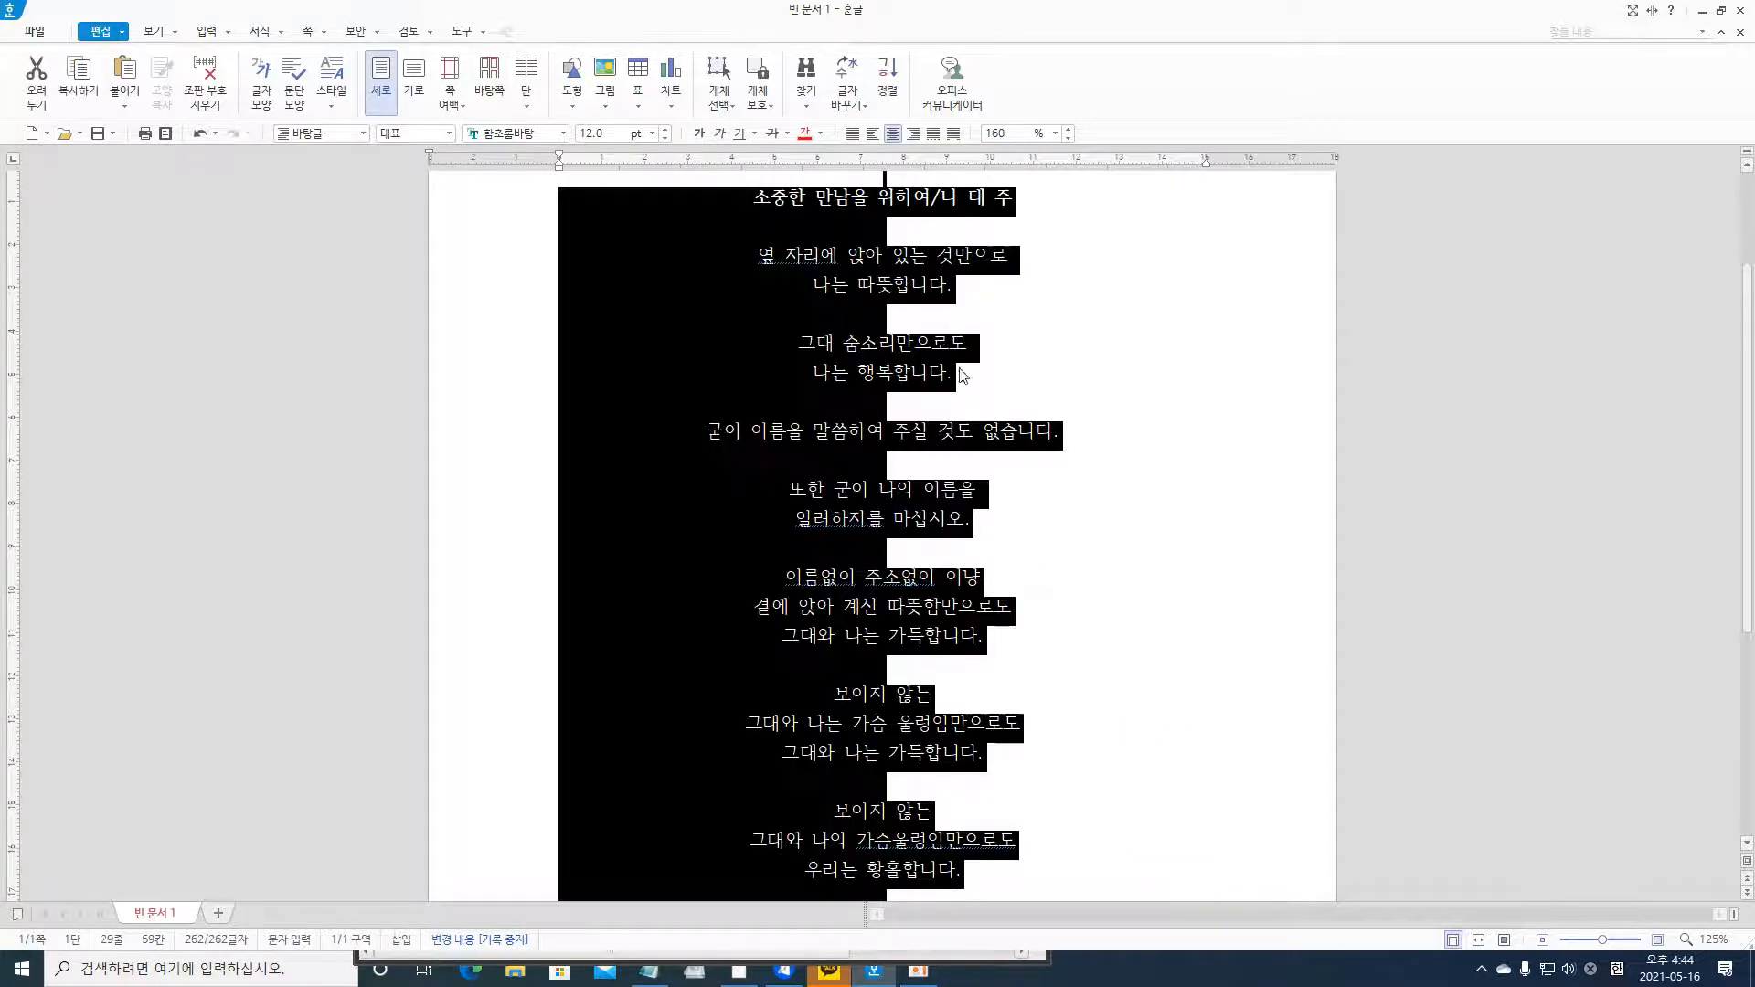
left_click(850, 134)
scroll(939, 247, "down", 3)
left_click(1034, 372)
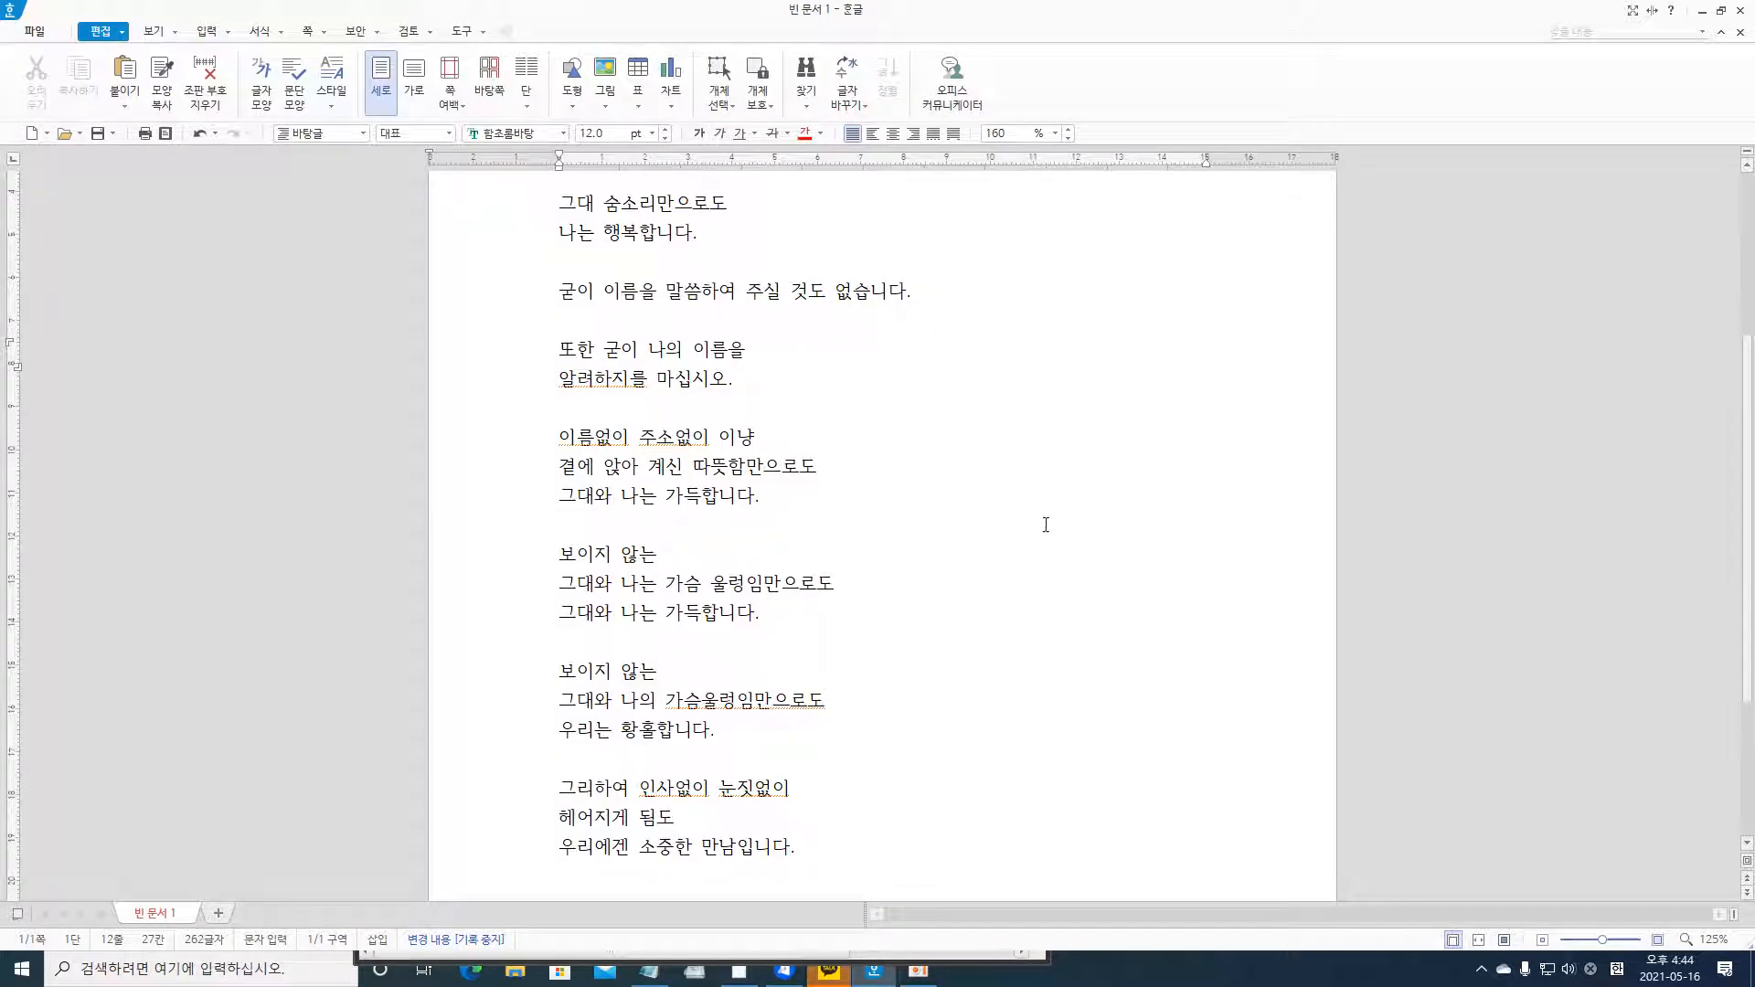
- Add an empty line above the poem's title
scroll(1051, 527, "up", 3)
scroll(1060, 512, "up", 3)
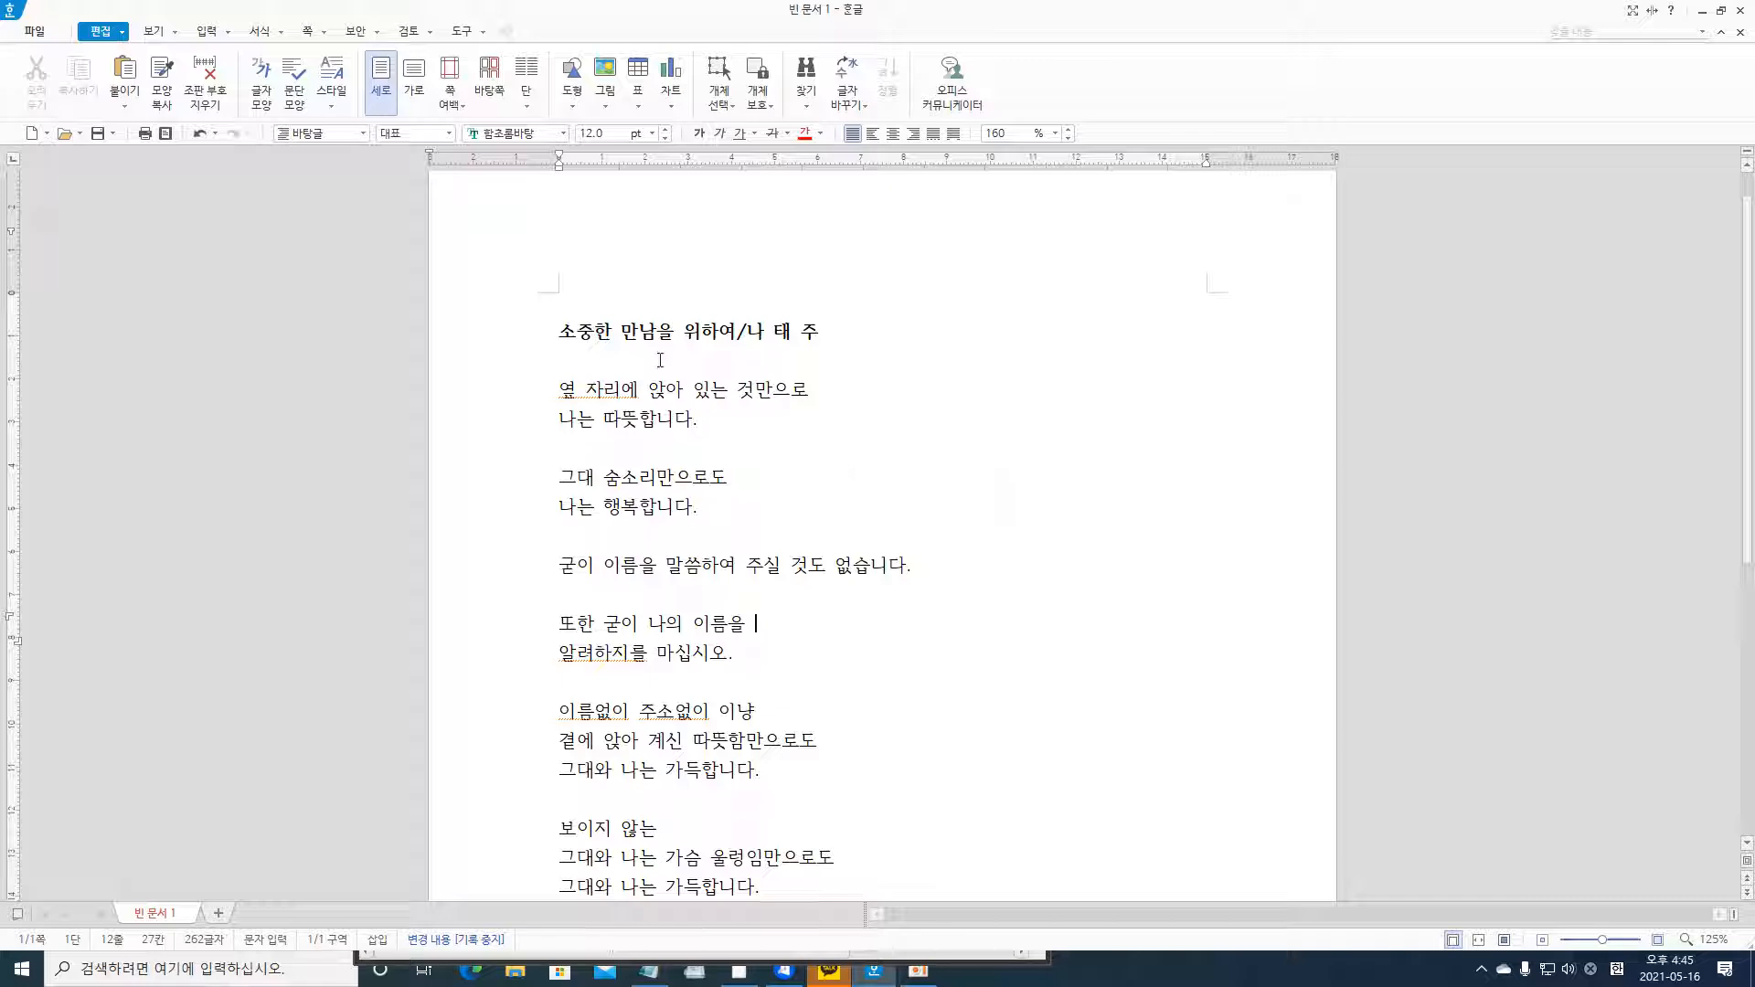
left_click(555, 335)
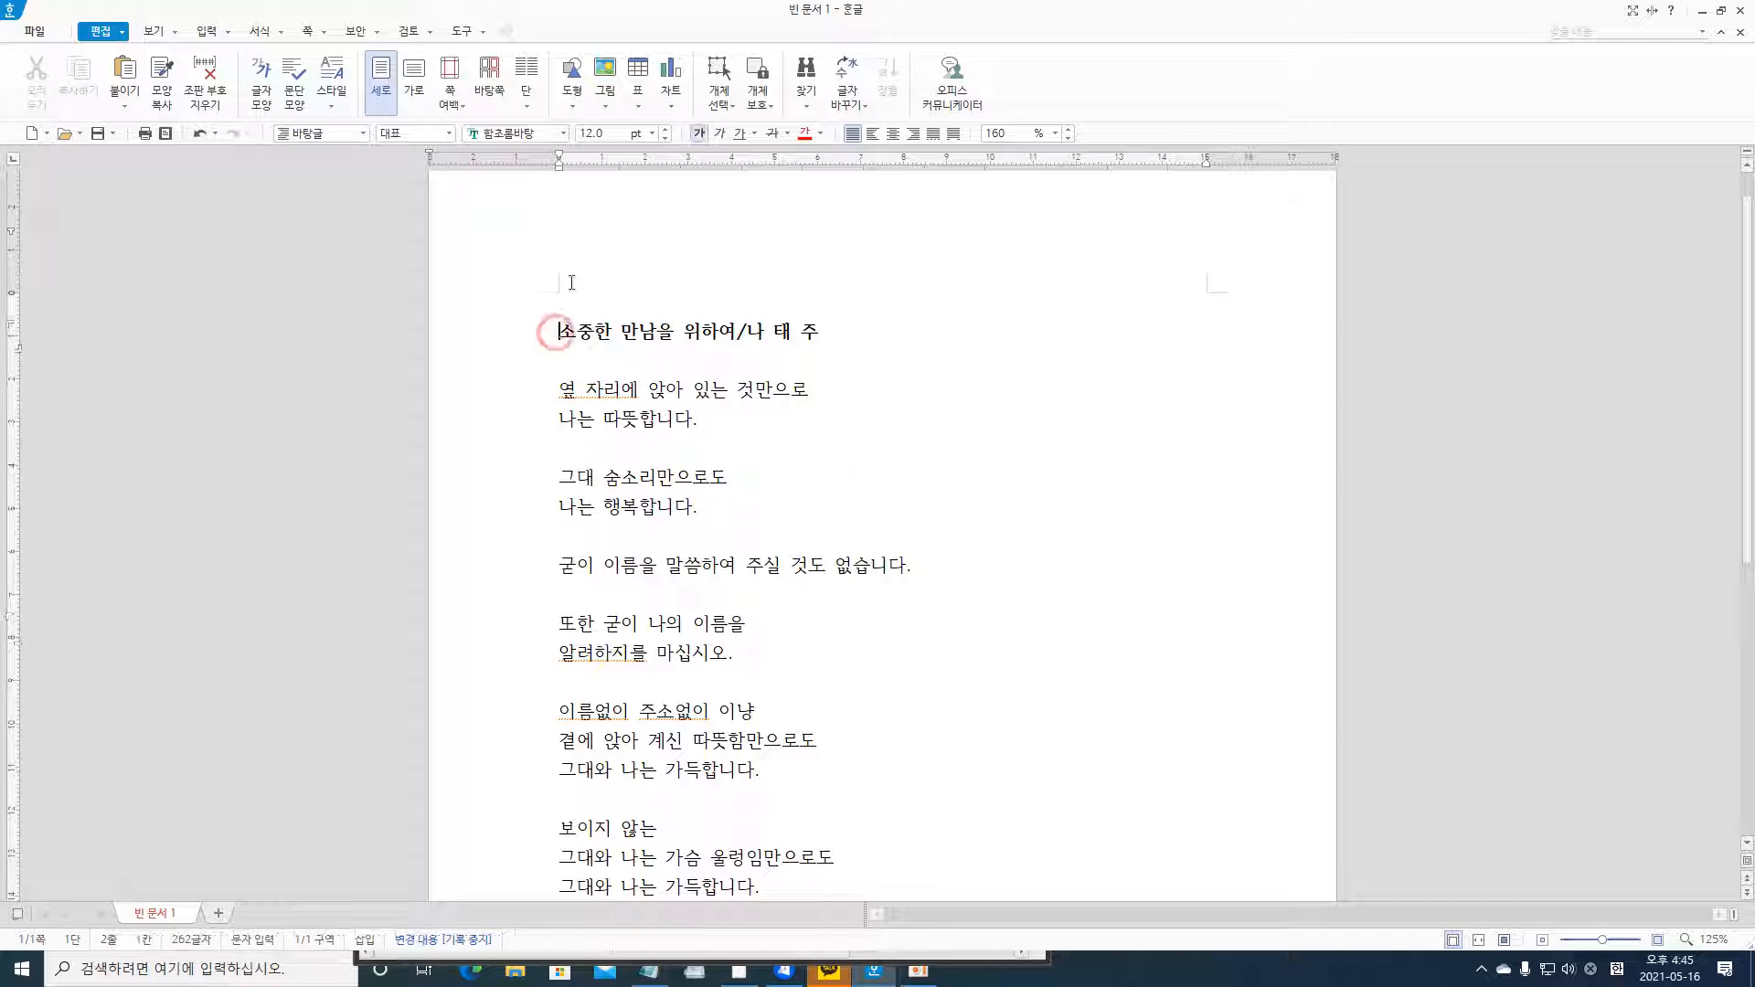
key("Return")
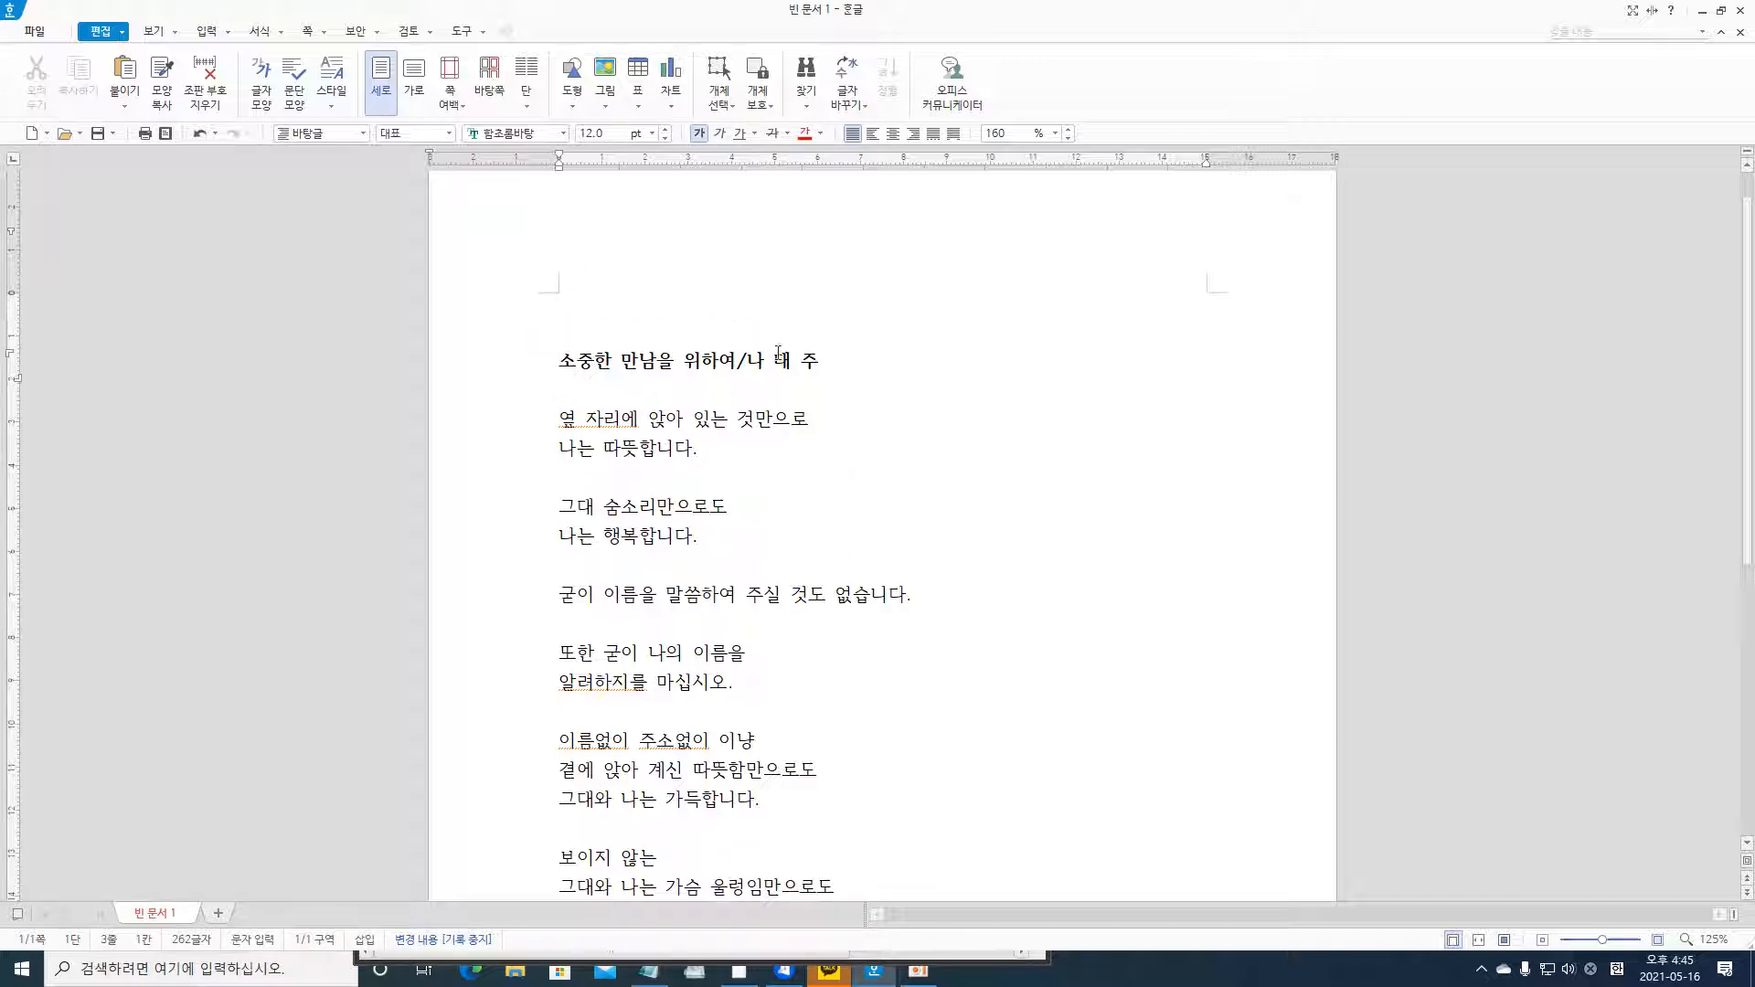
- Try right alignment on the whole poem and settle on centre alignment
key("ctrl+a")
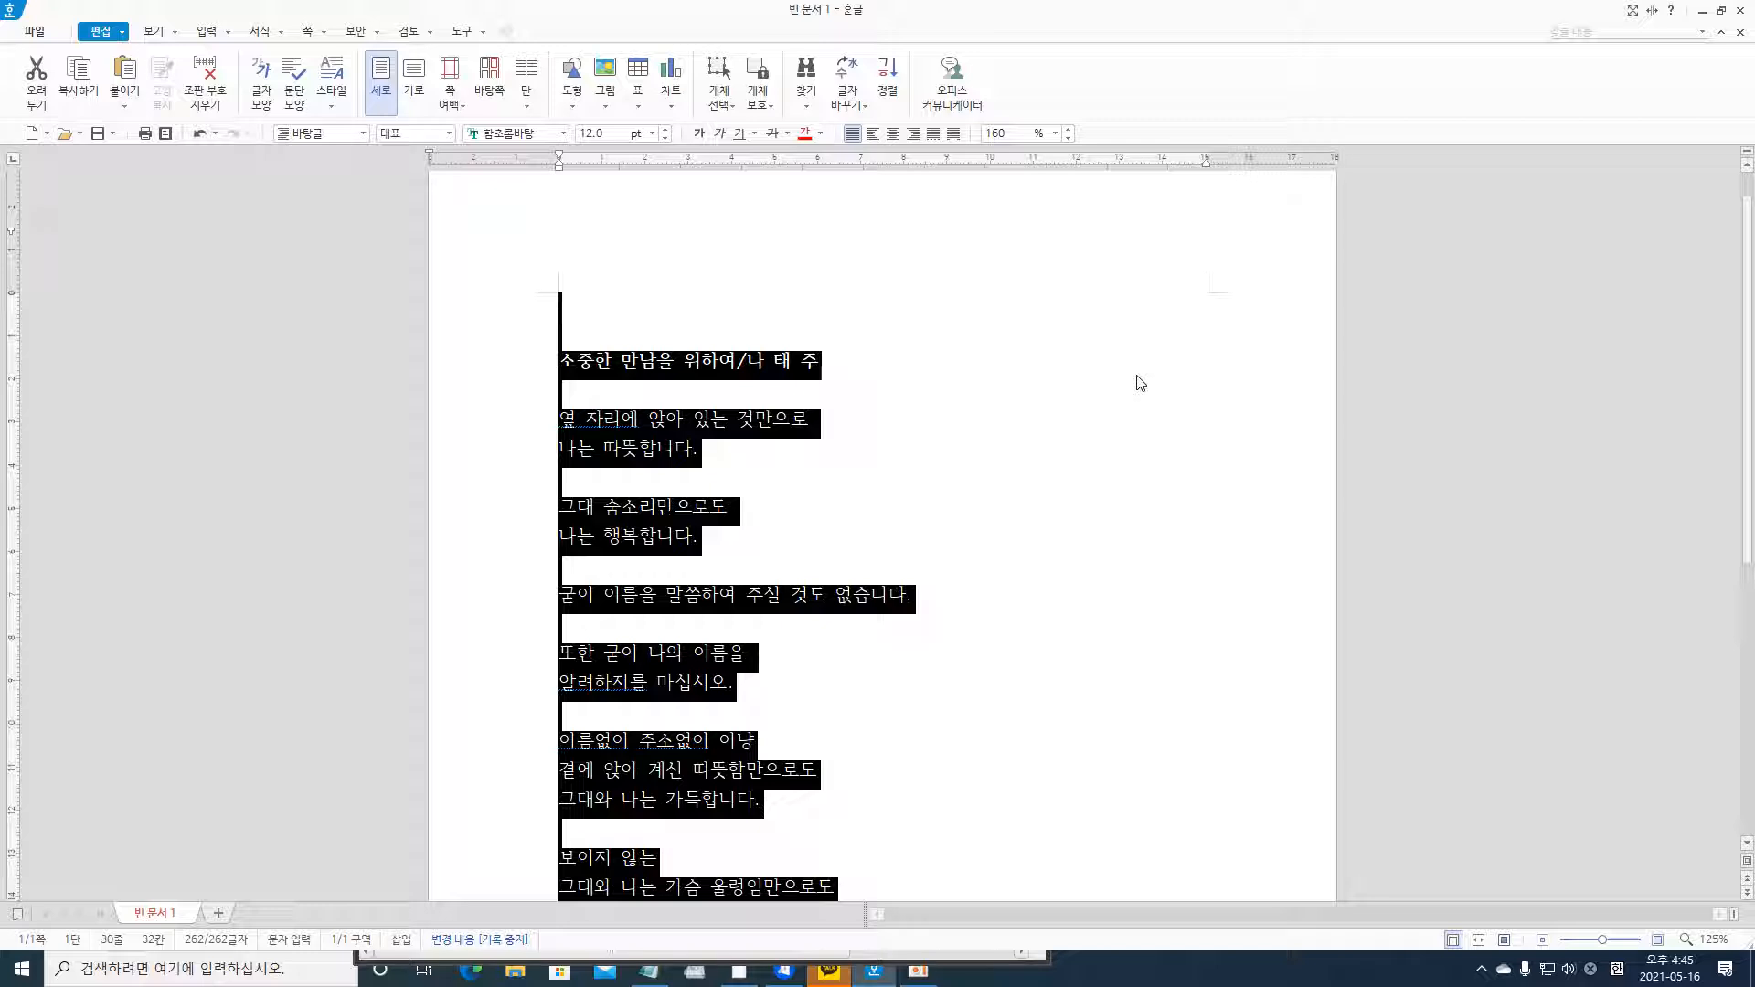
left_click(917, 136)
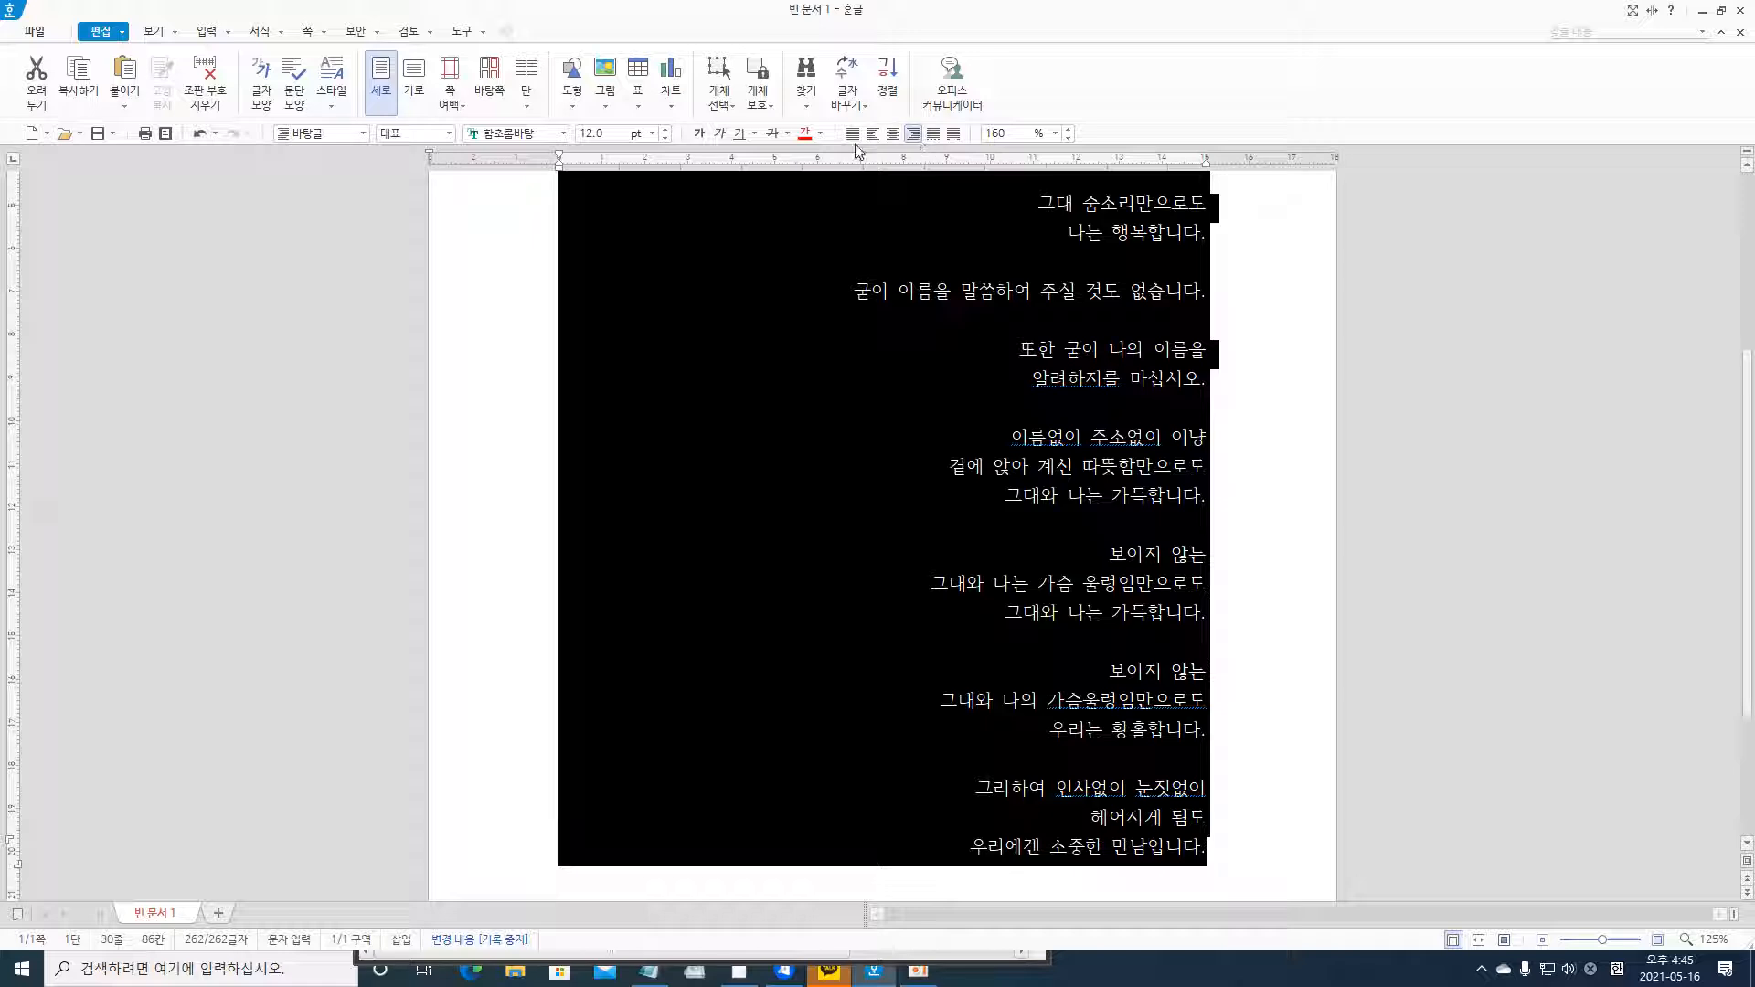
left_click(891, 134)
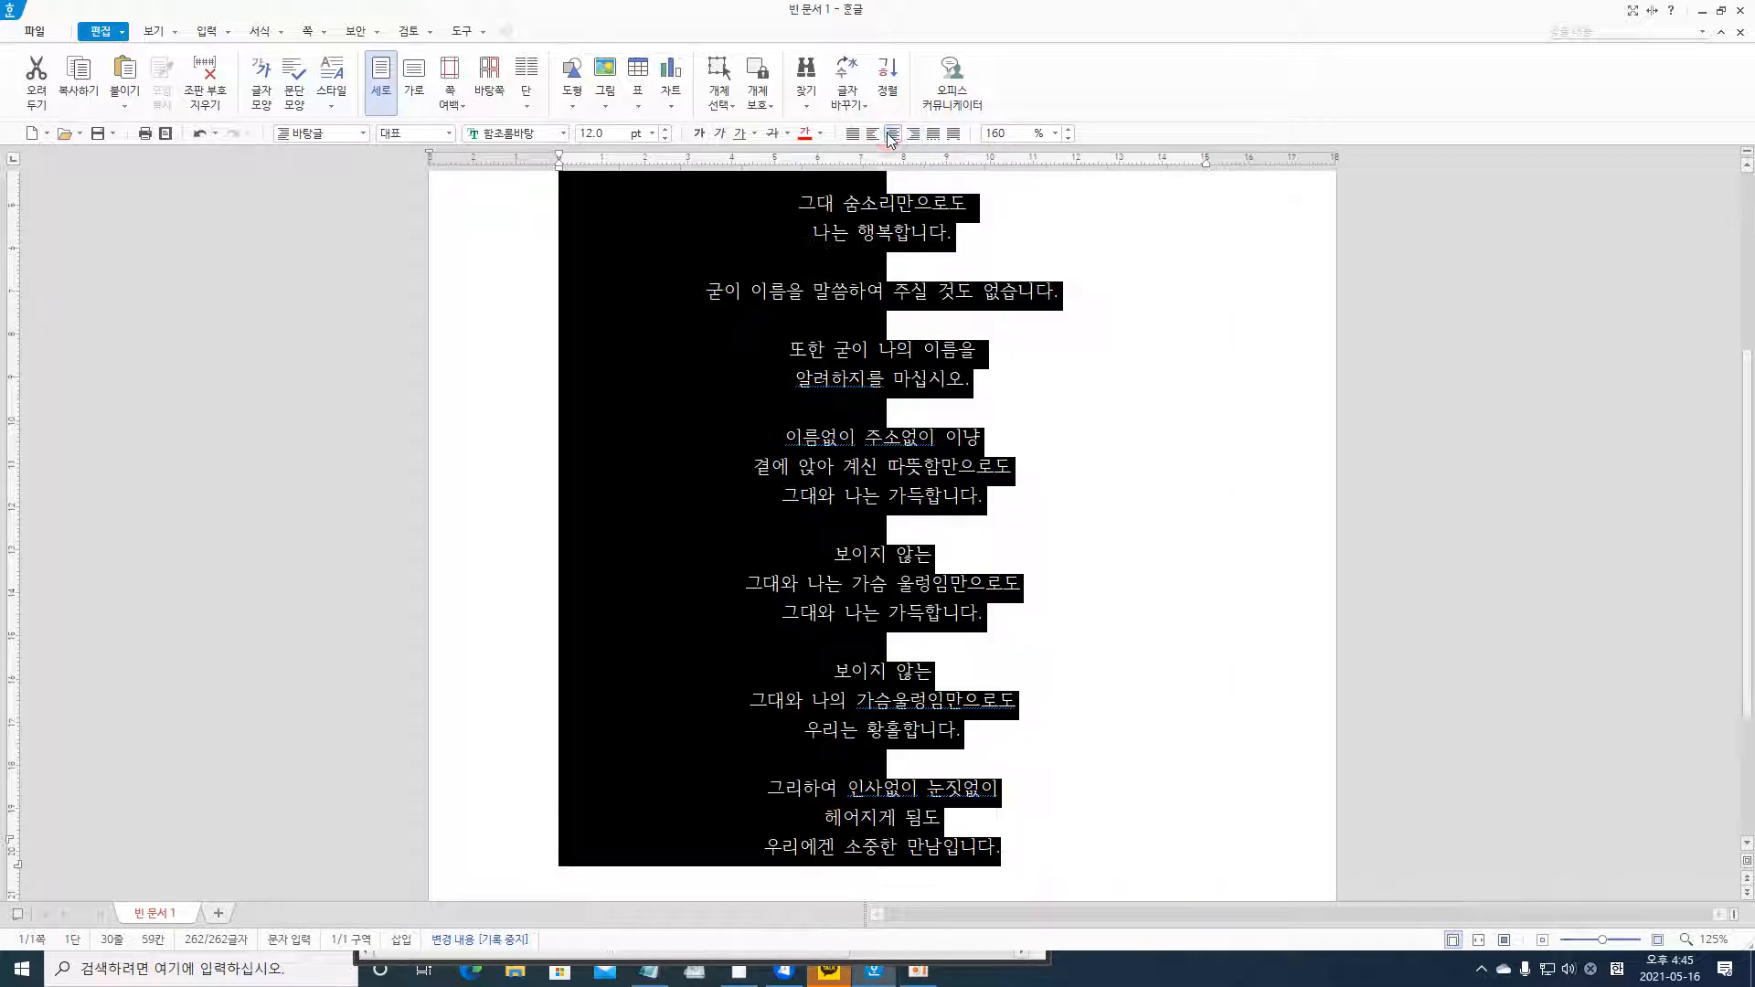
left_click(1159, 508)
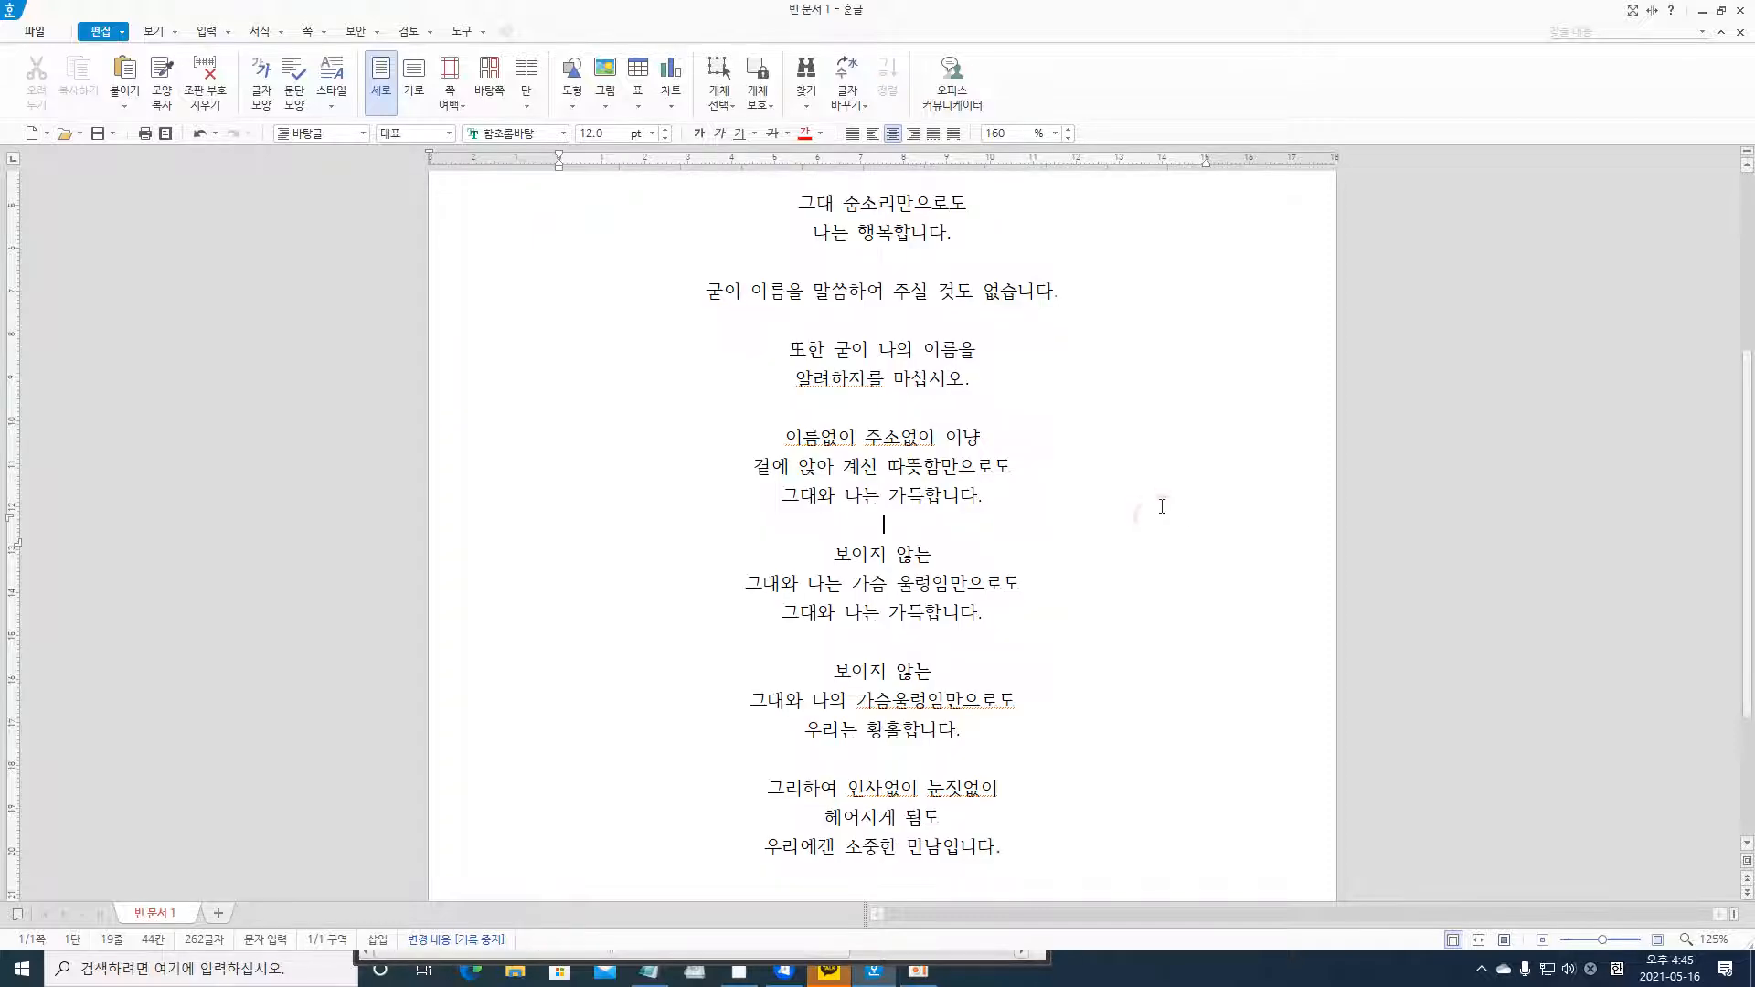
- Set the poem's title to 15 pt and colour it blue
scroll(1159, 485, "up", 3)
scroll(1010, 431, "up", 3)
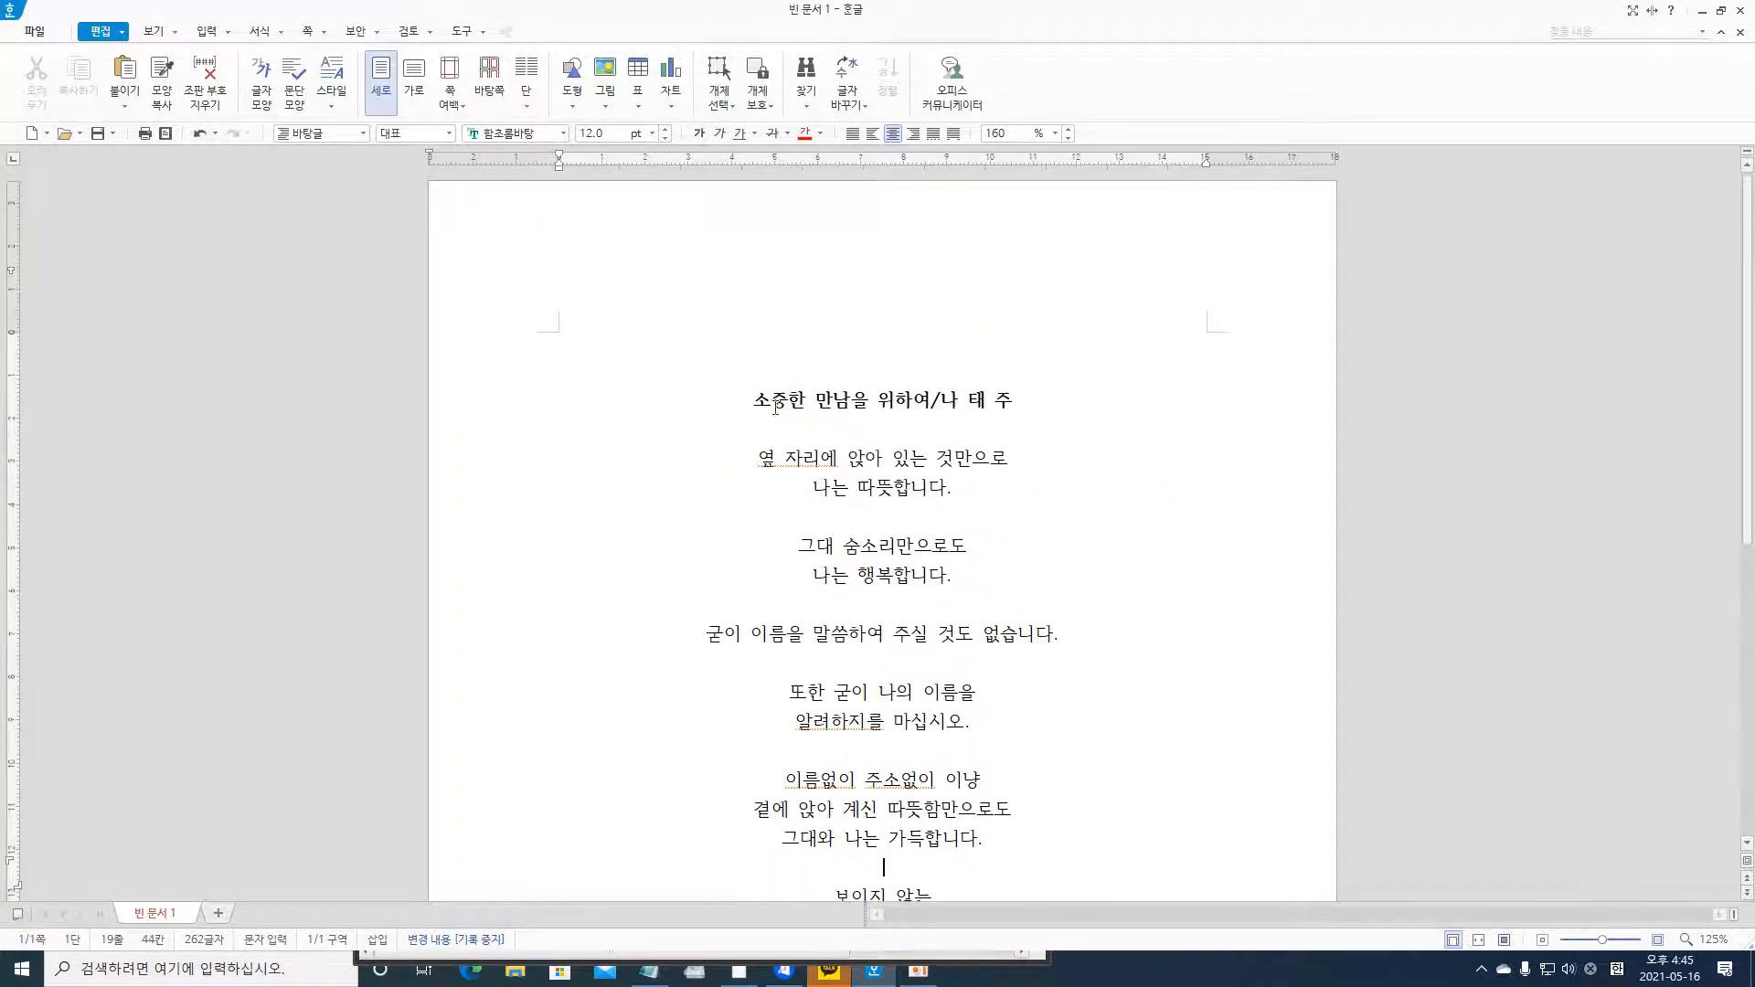
left_click_drag(758, 399, 1047, 399)
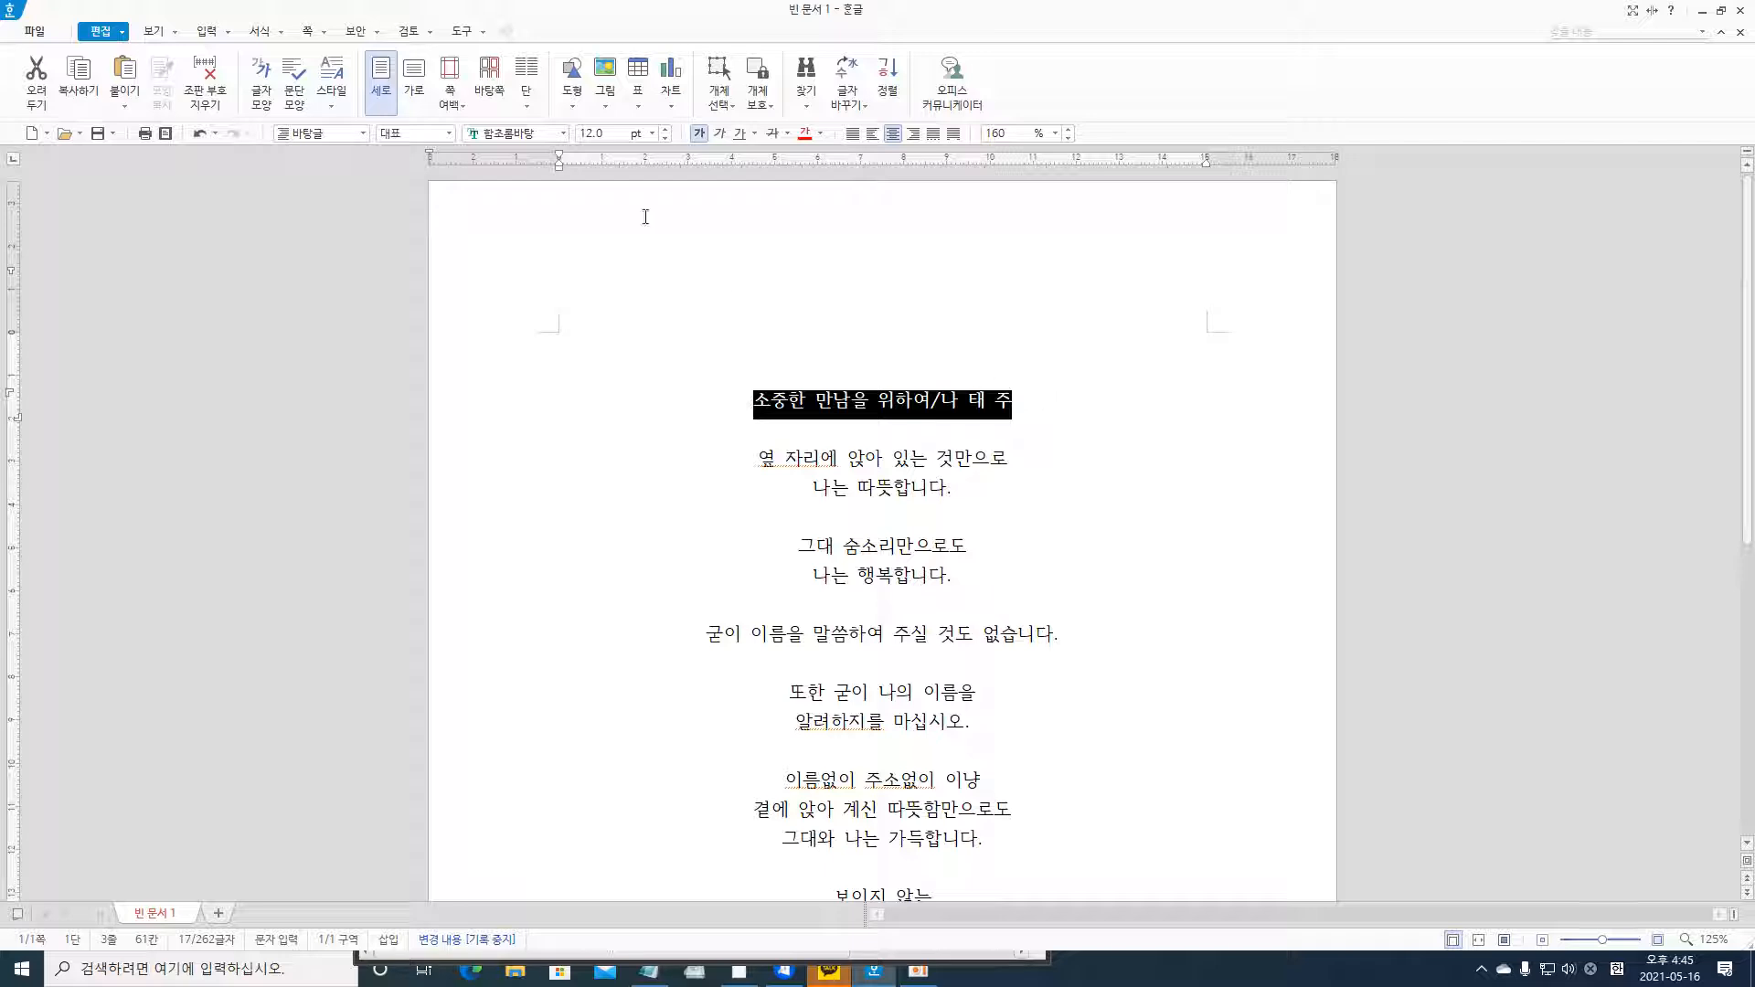
left_click(651, 133)
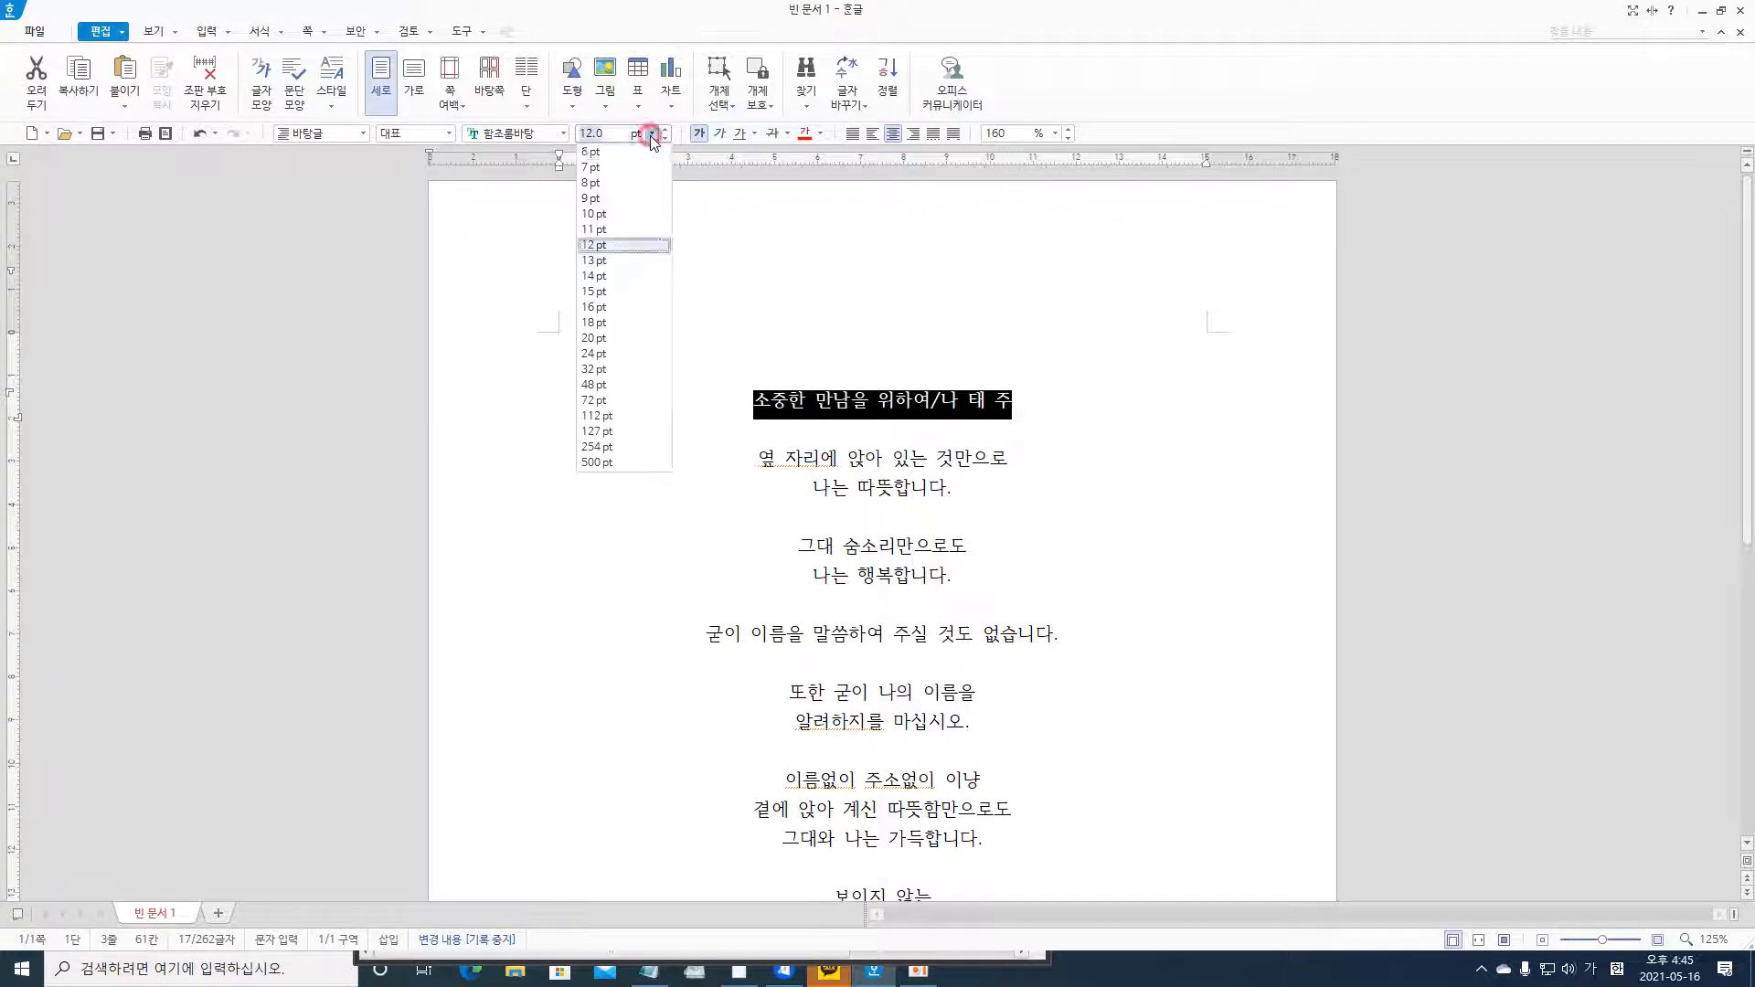
left_click(592, 291)
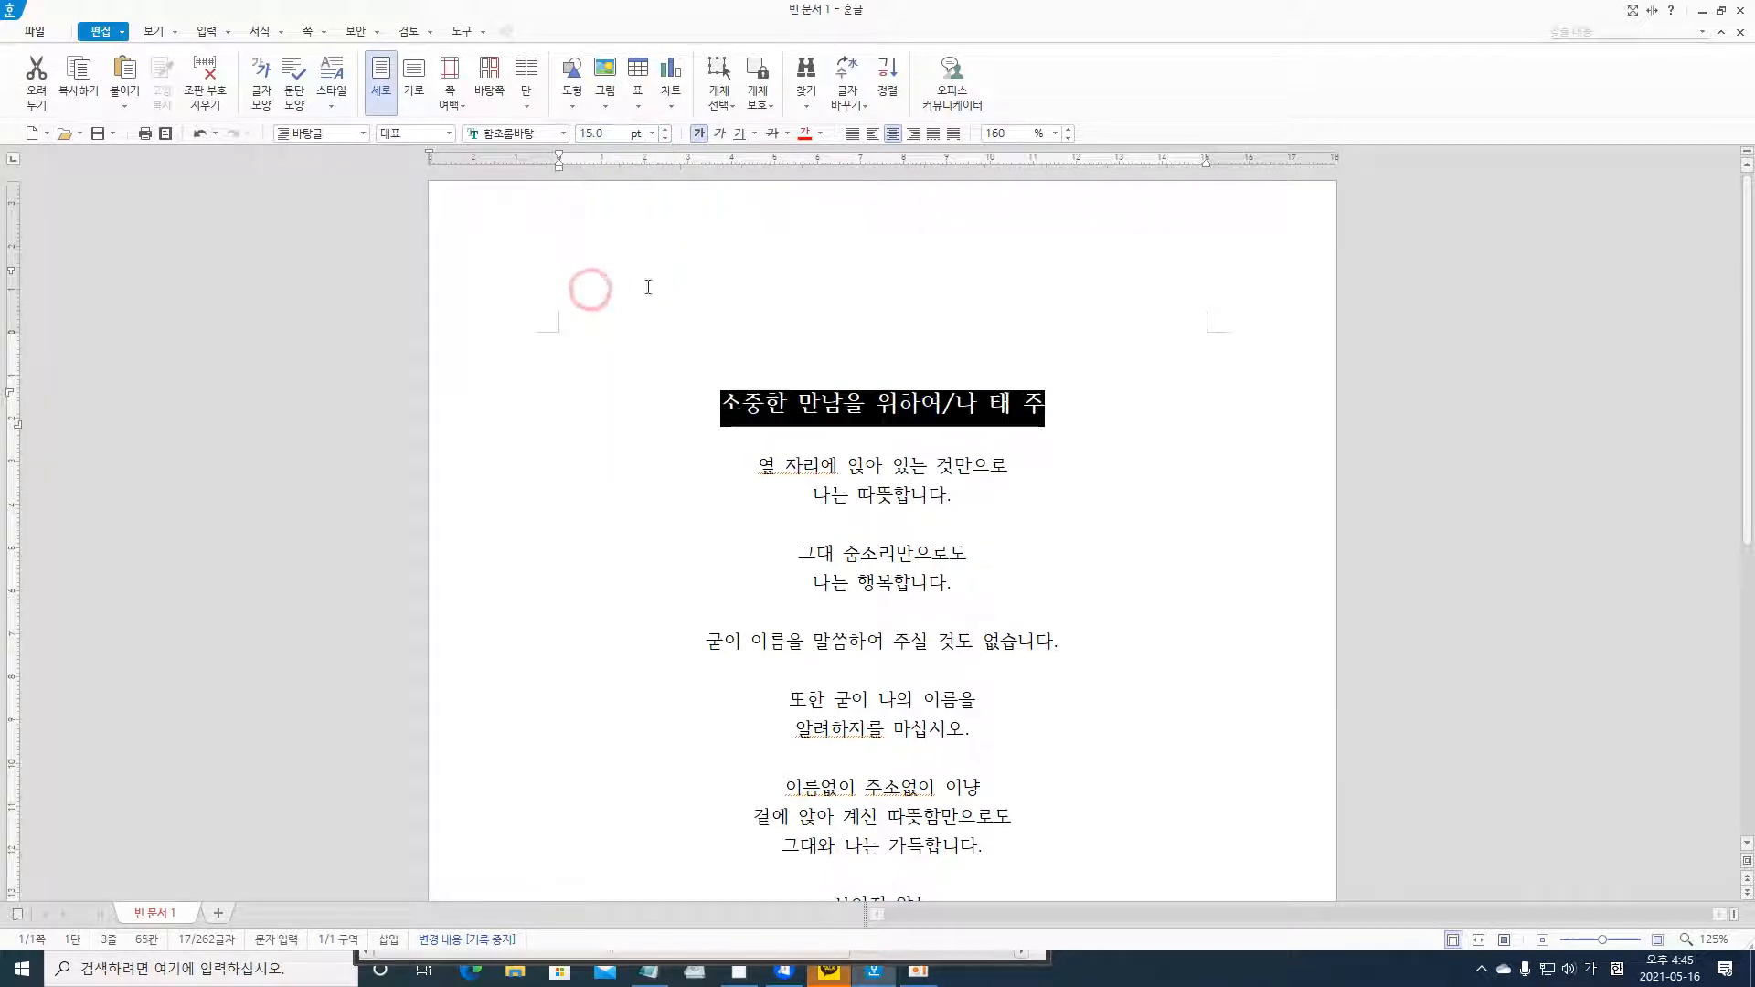
left_click(819, 133)
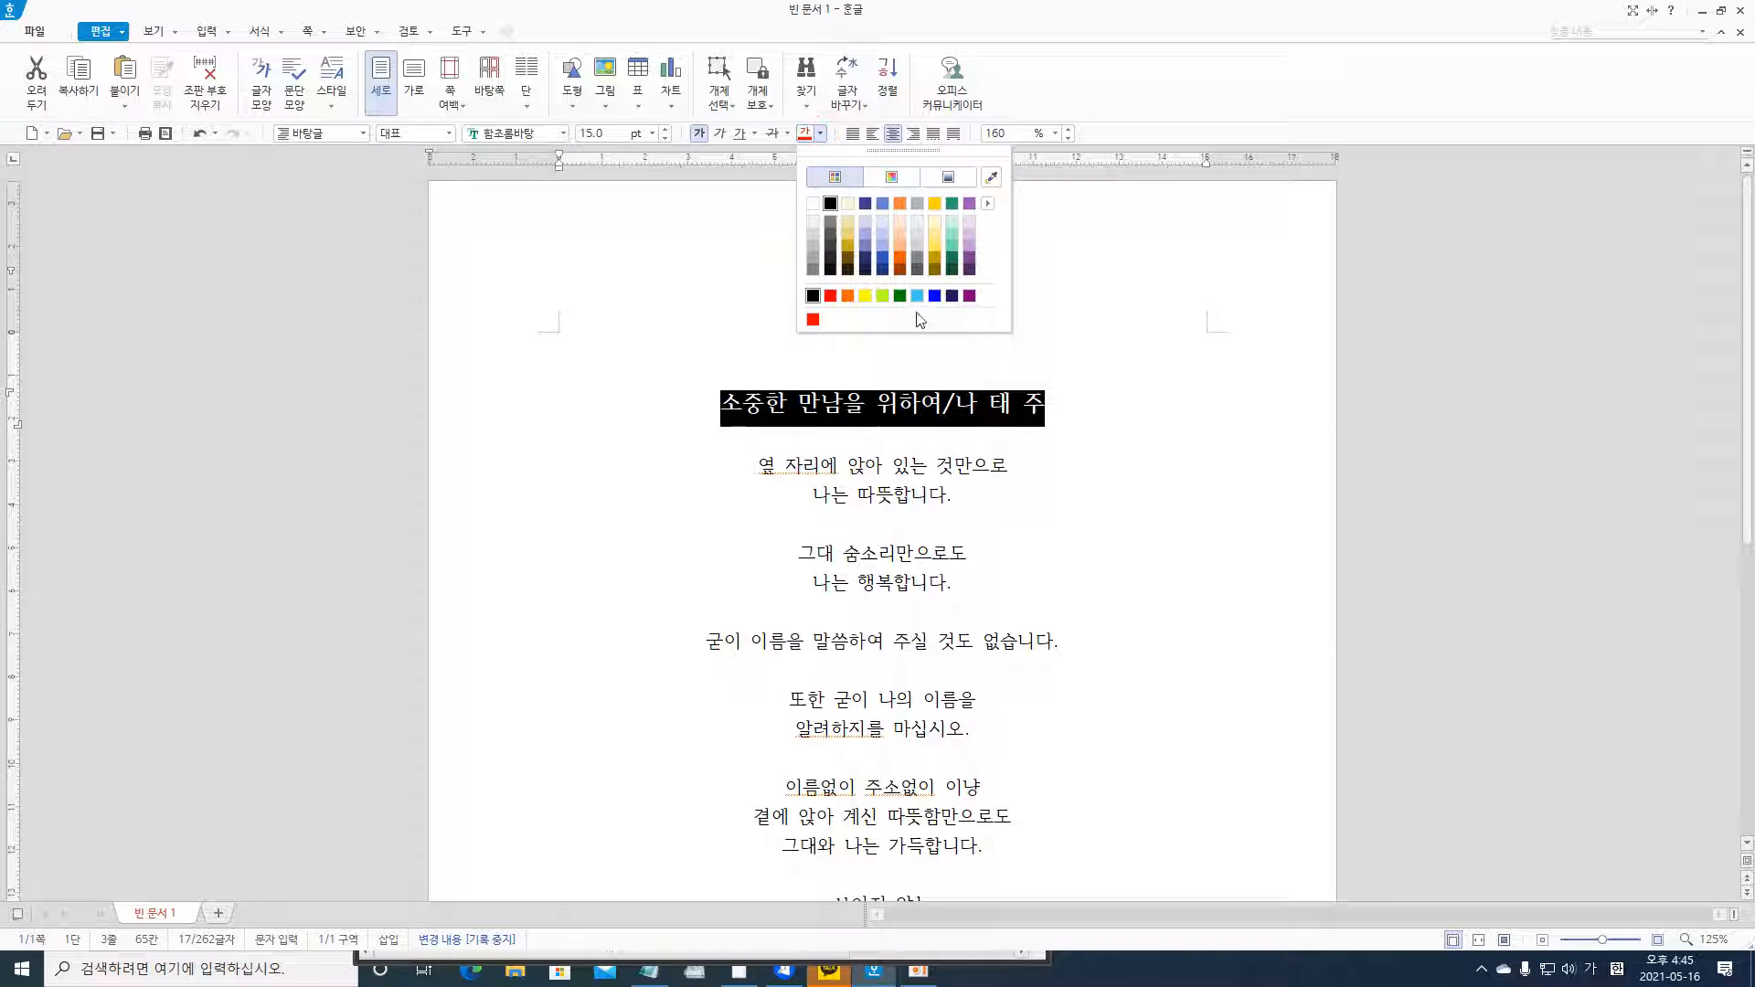
left_click(934, 295)
left_click(950, 325)
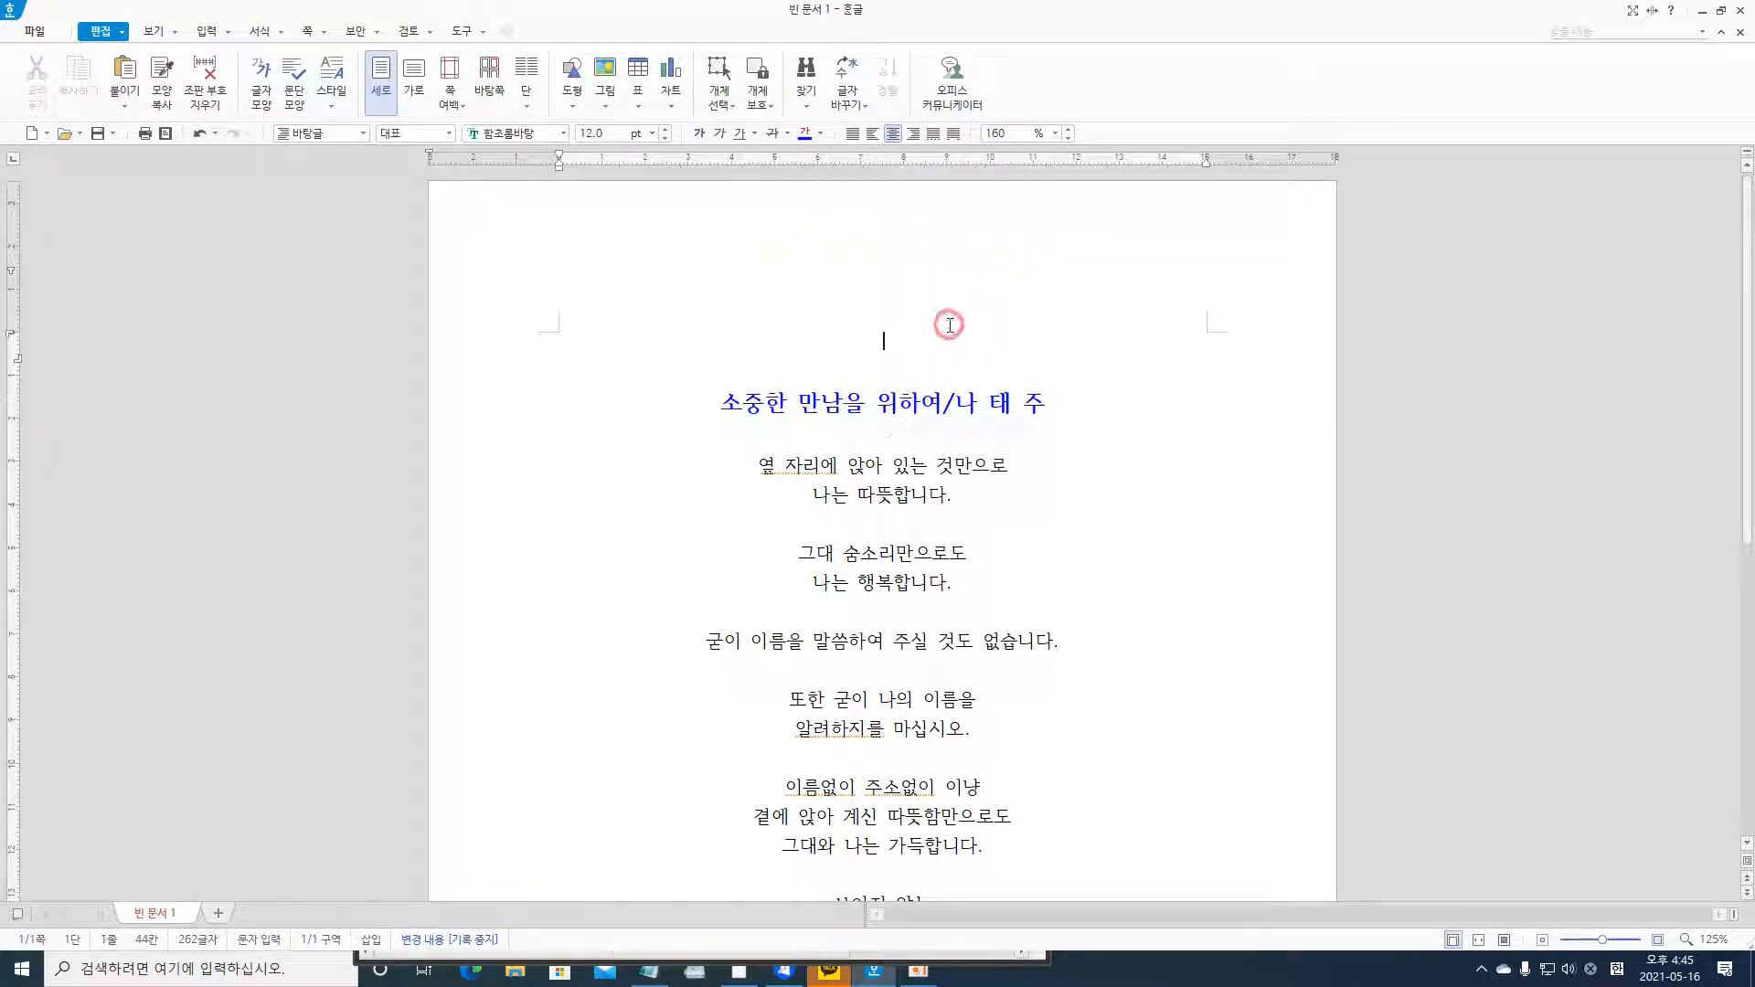
scroll(1109, 489, "down", 1)
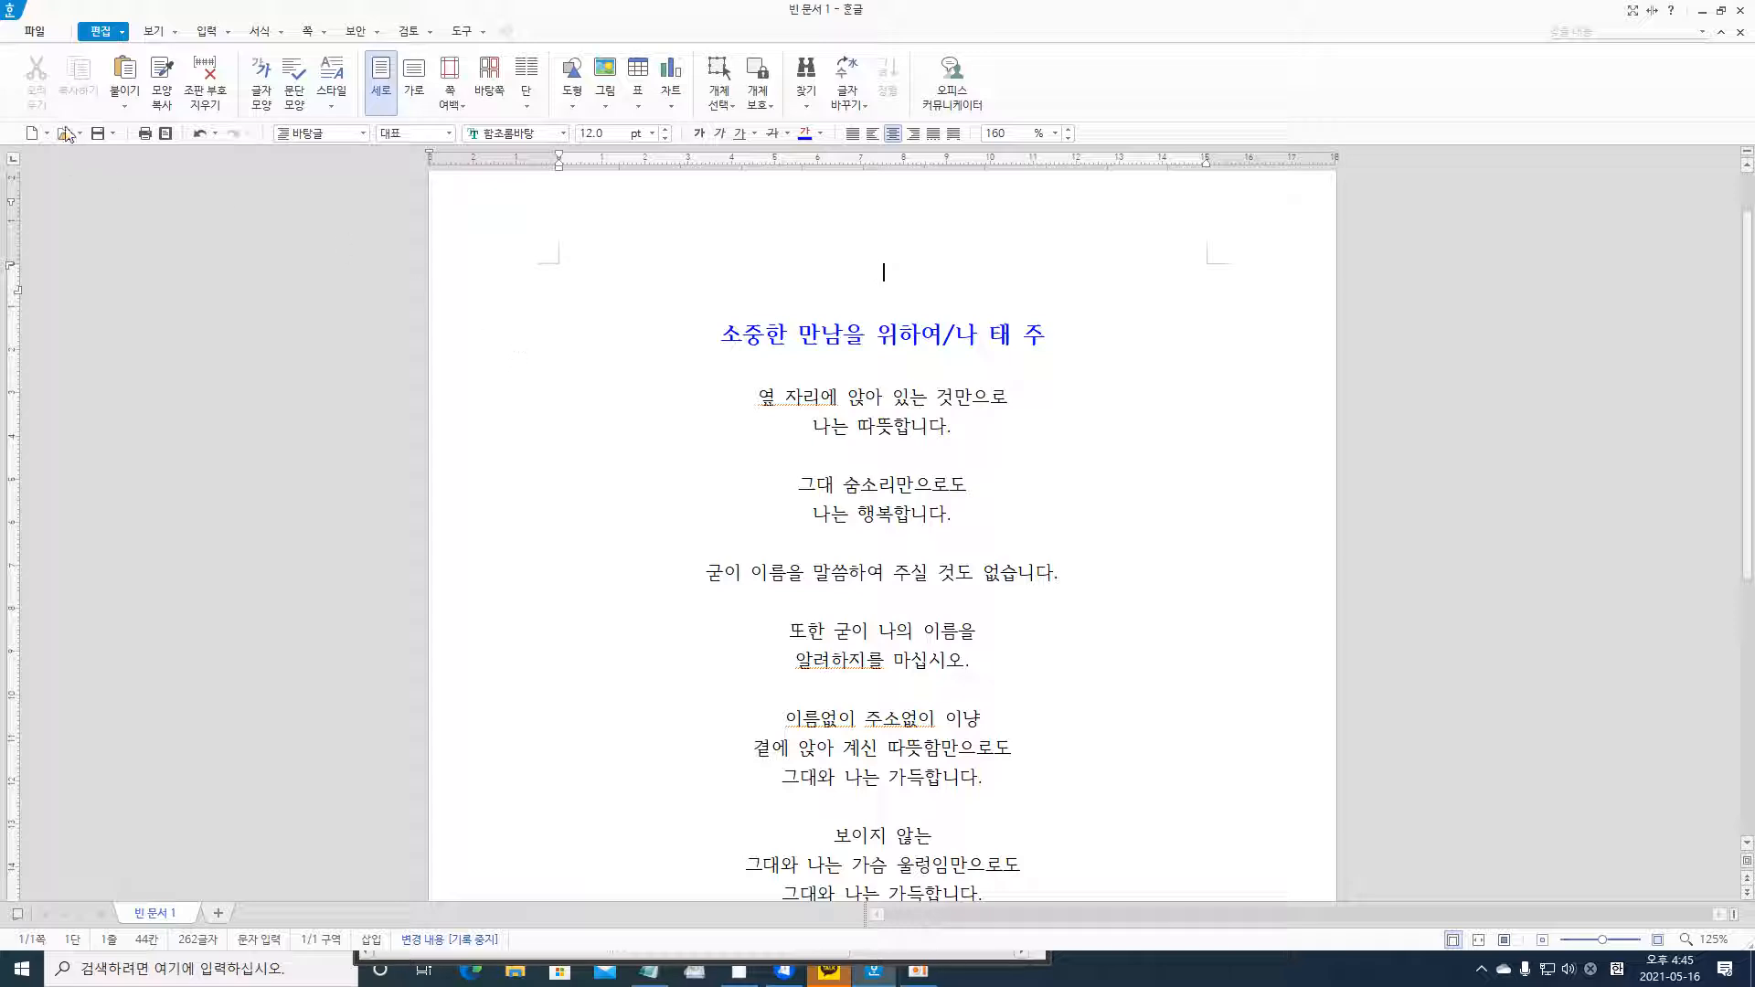
left_click(229, 37)
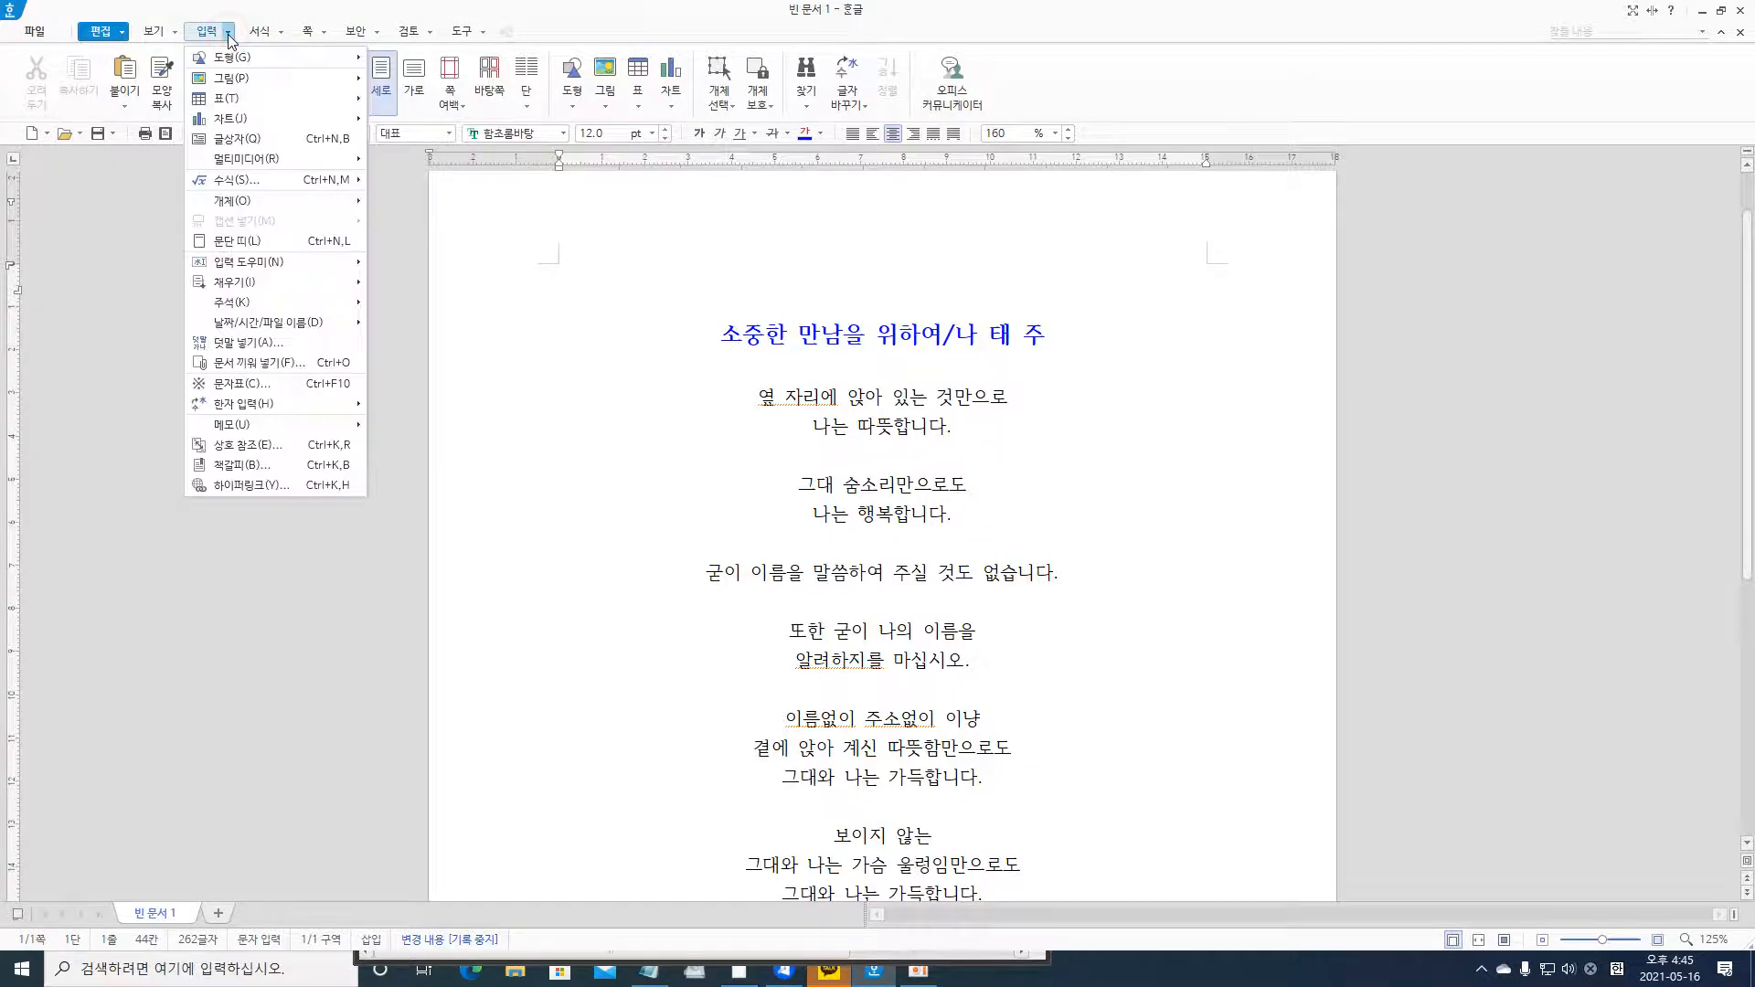
mouse_move(238, 78)
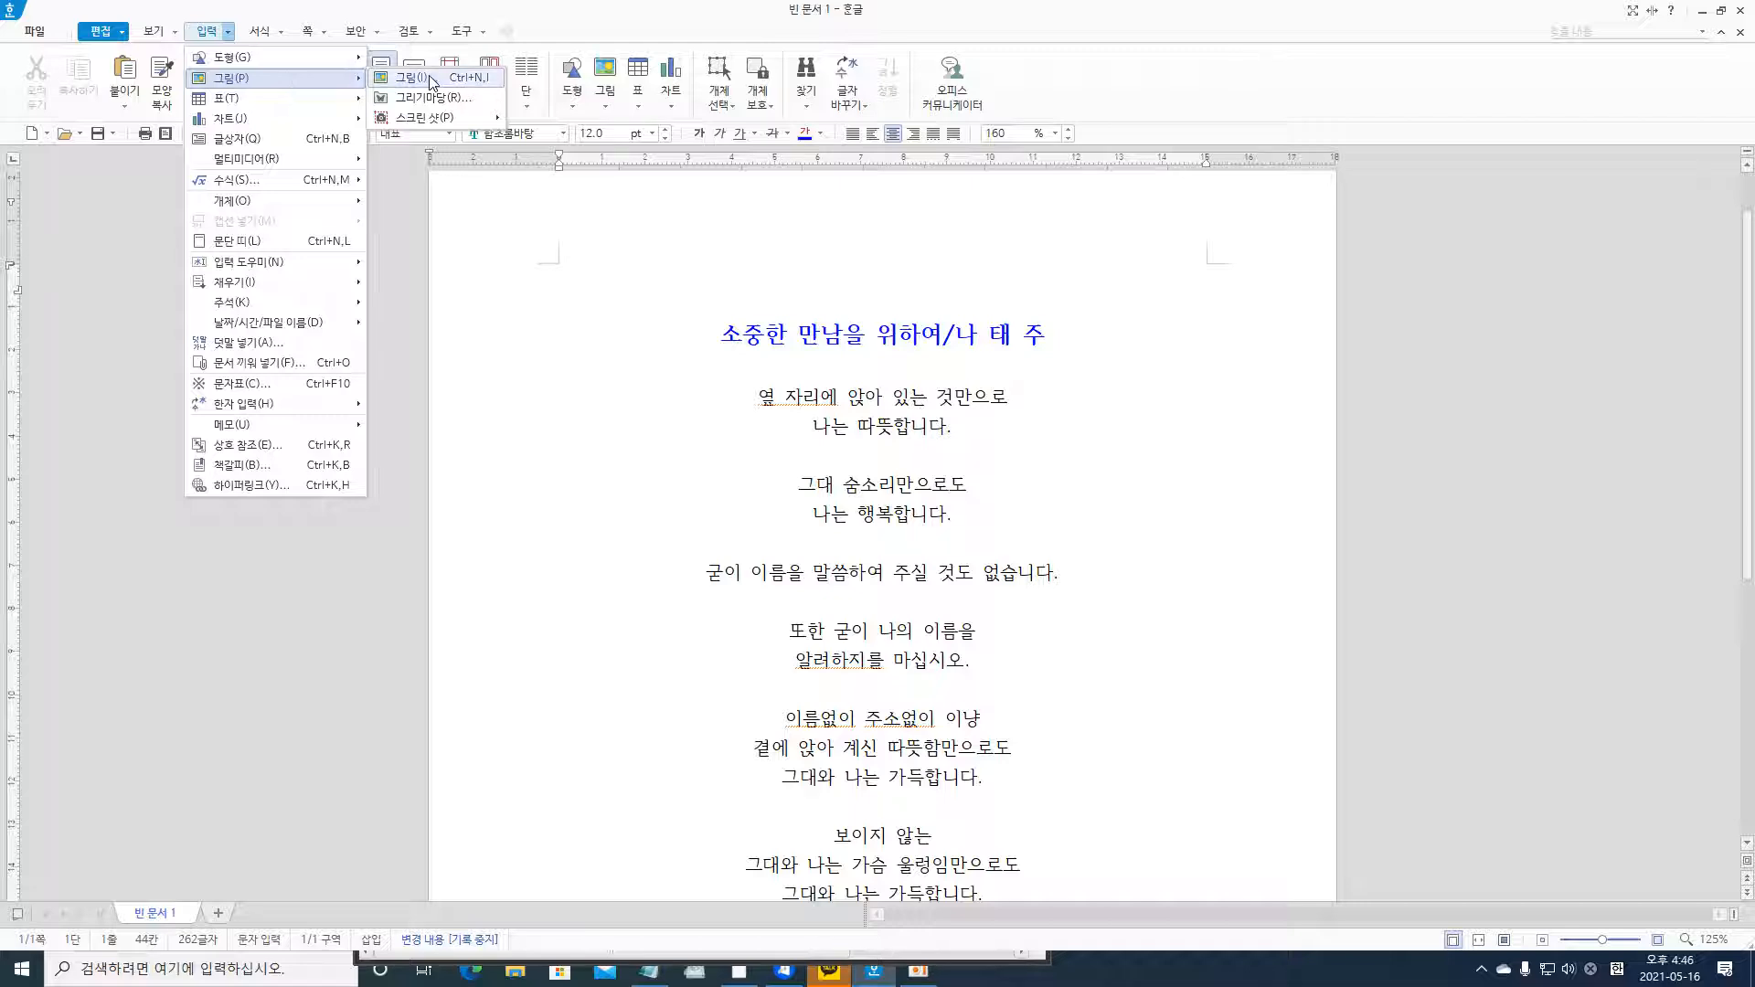
left_click(480, 245)
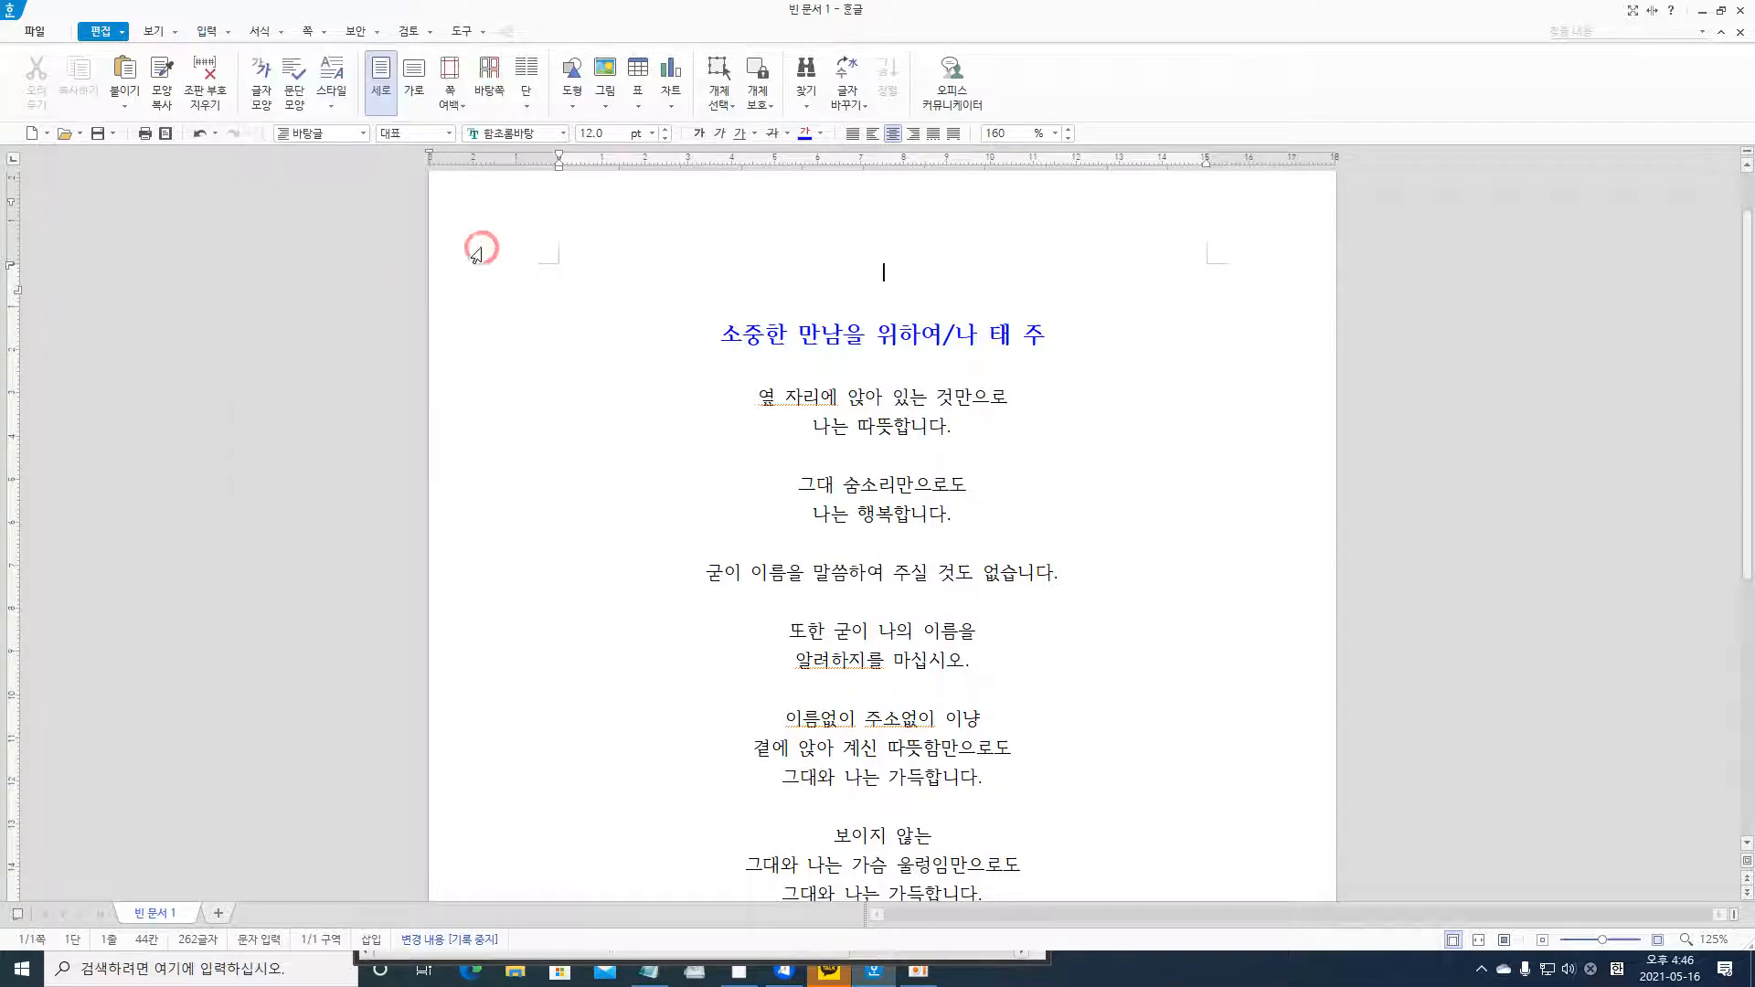
left_click(607, 95)
right_click(1198, 84)
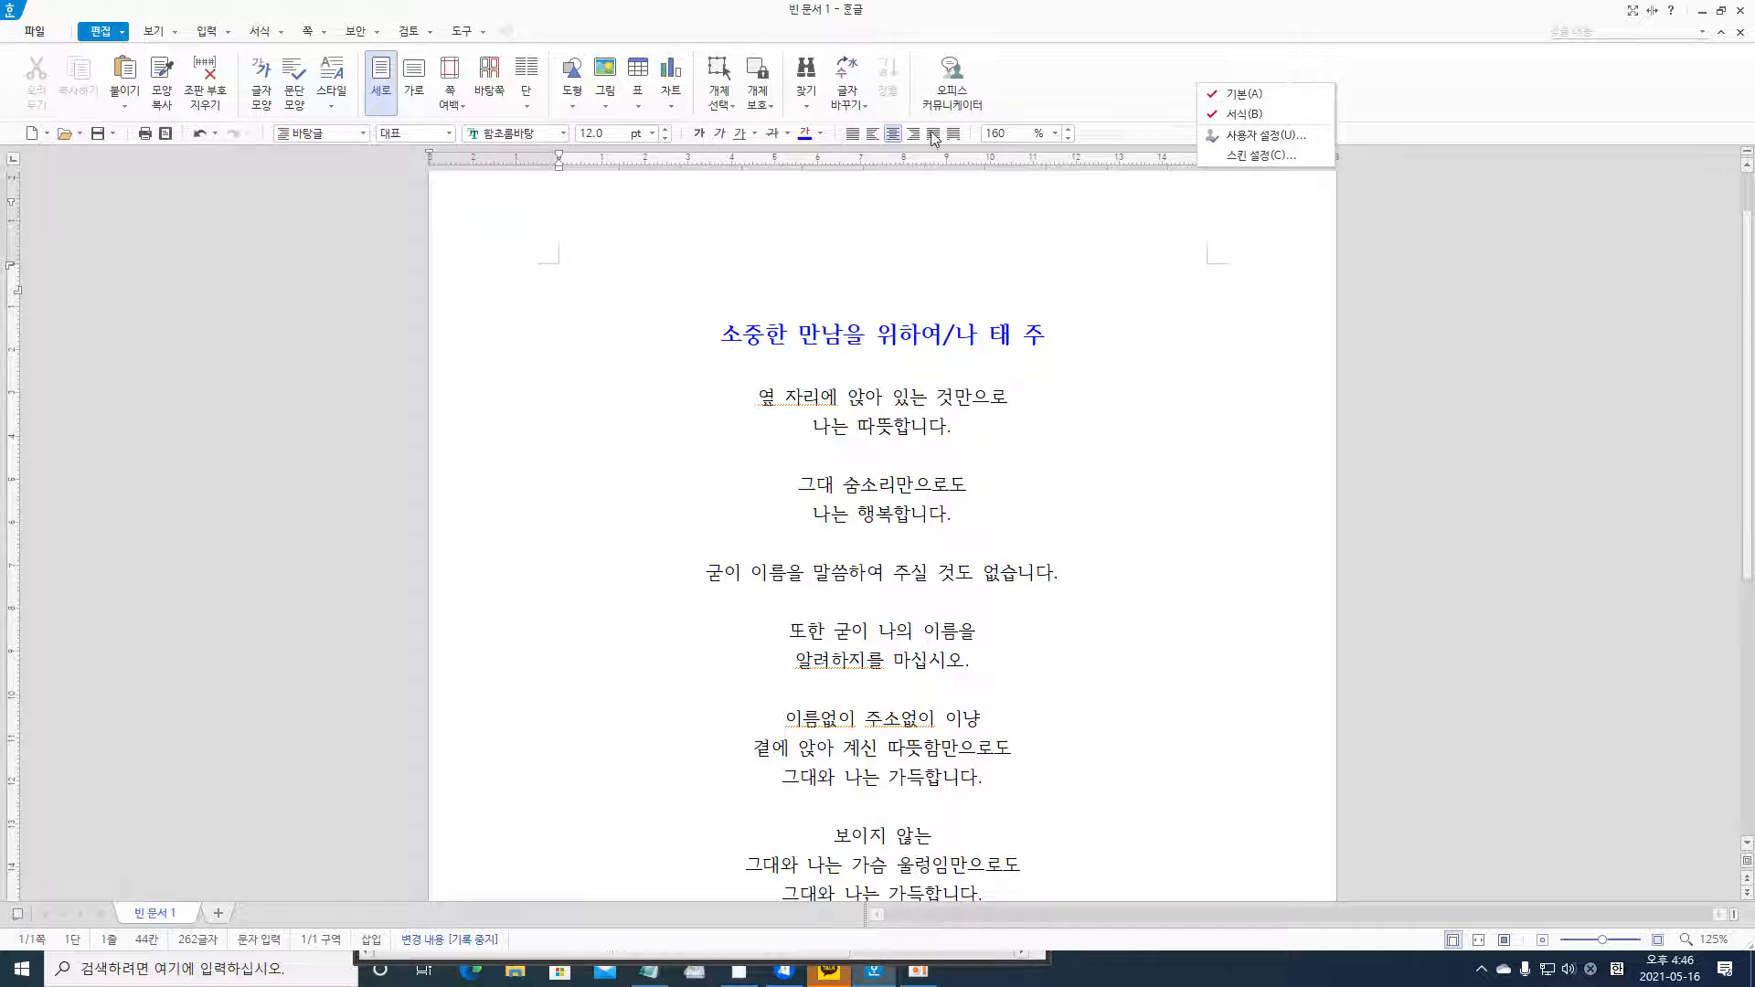
left_click(1081, 81)
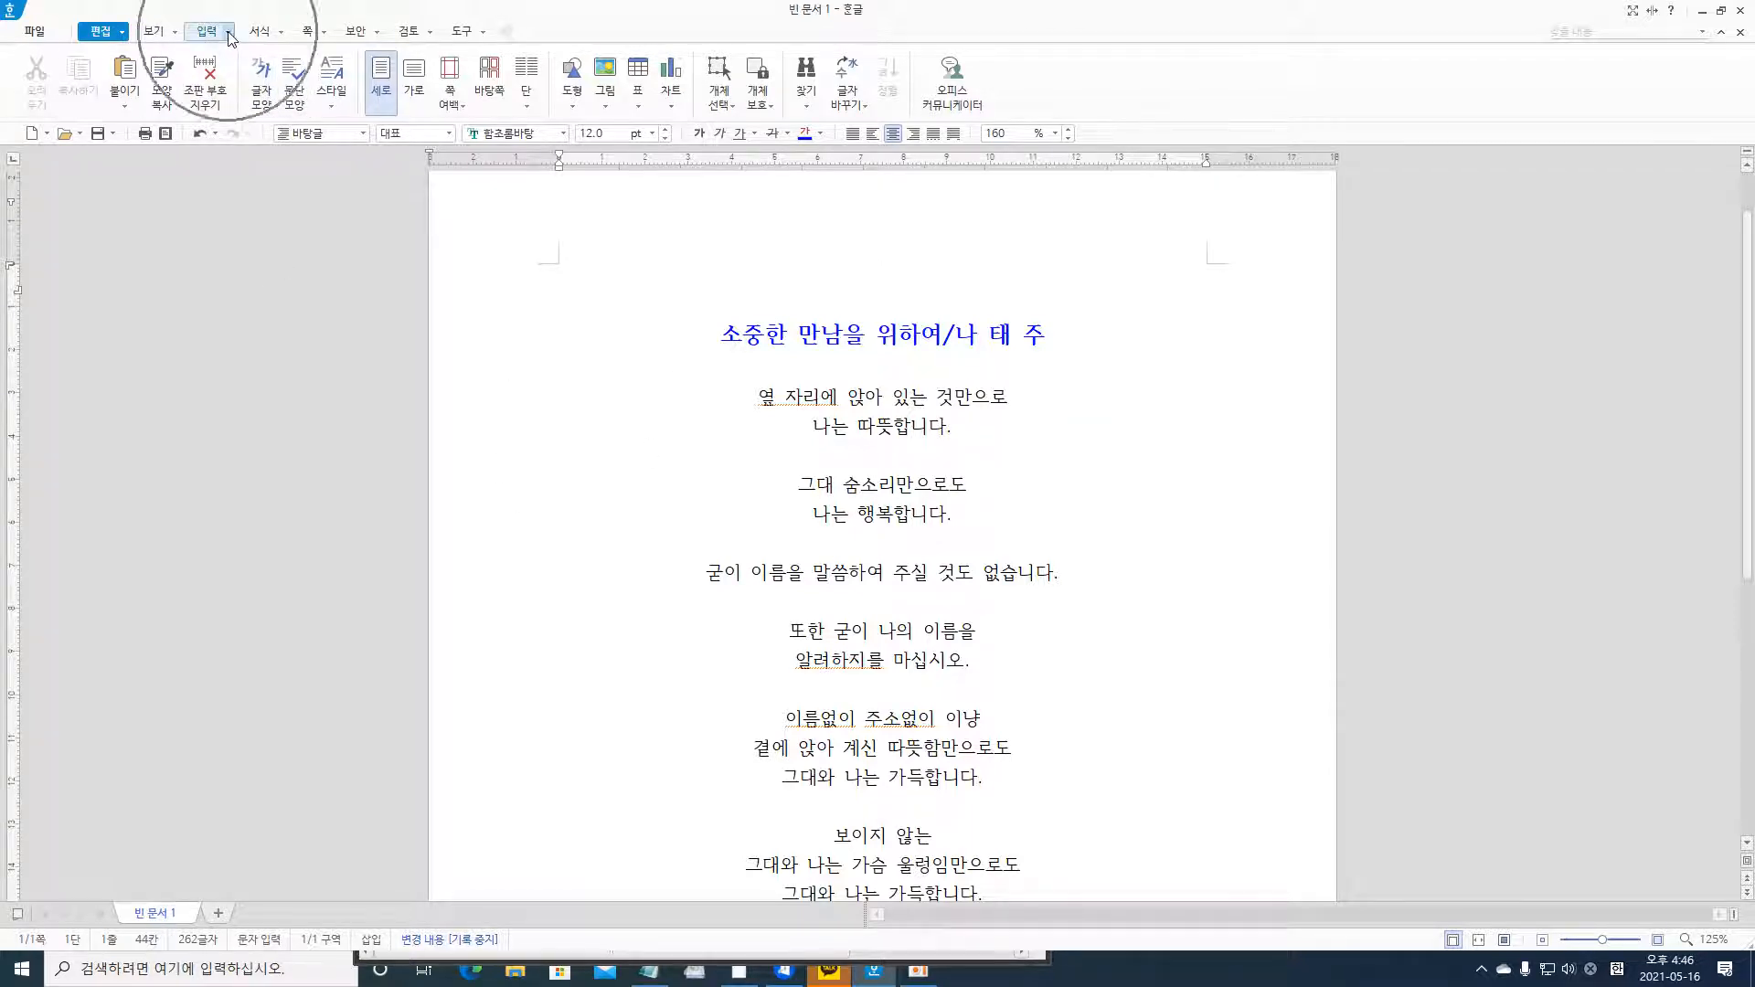
- Insert cat-2536662_1920.jpg from the 사진 folder at about 171 × 116 mm and centre it horizontally on the page above the title
left_click(605, 91)
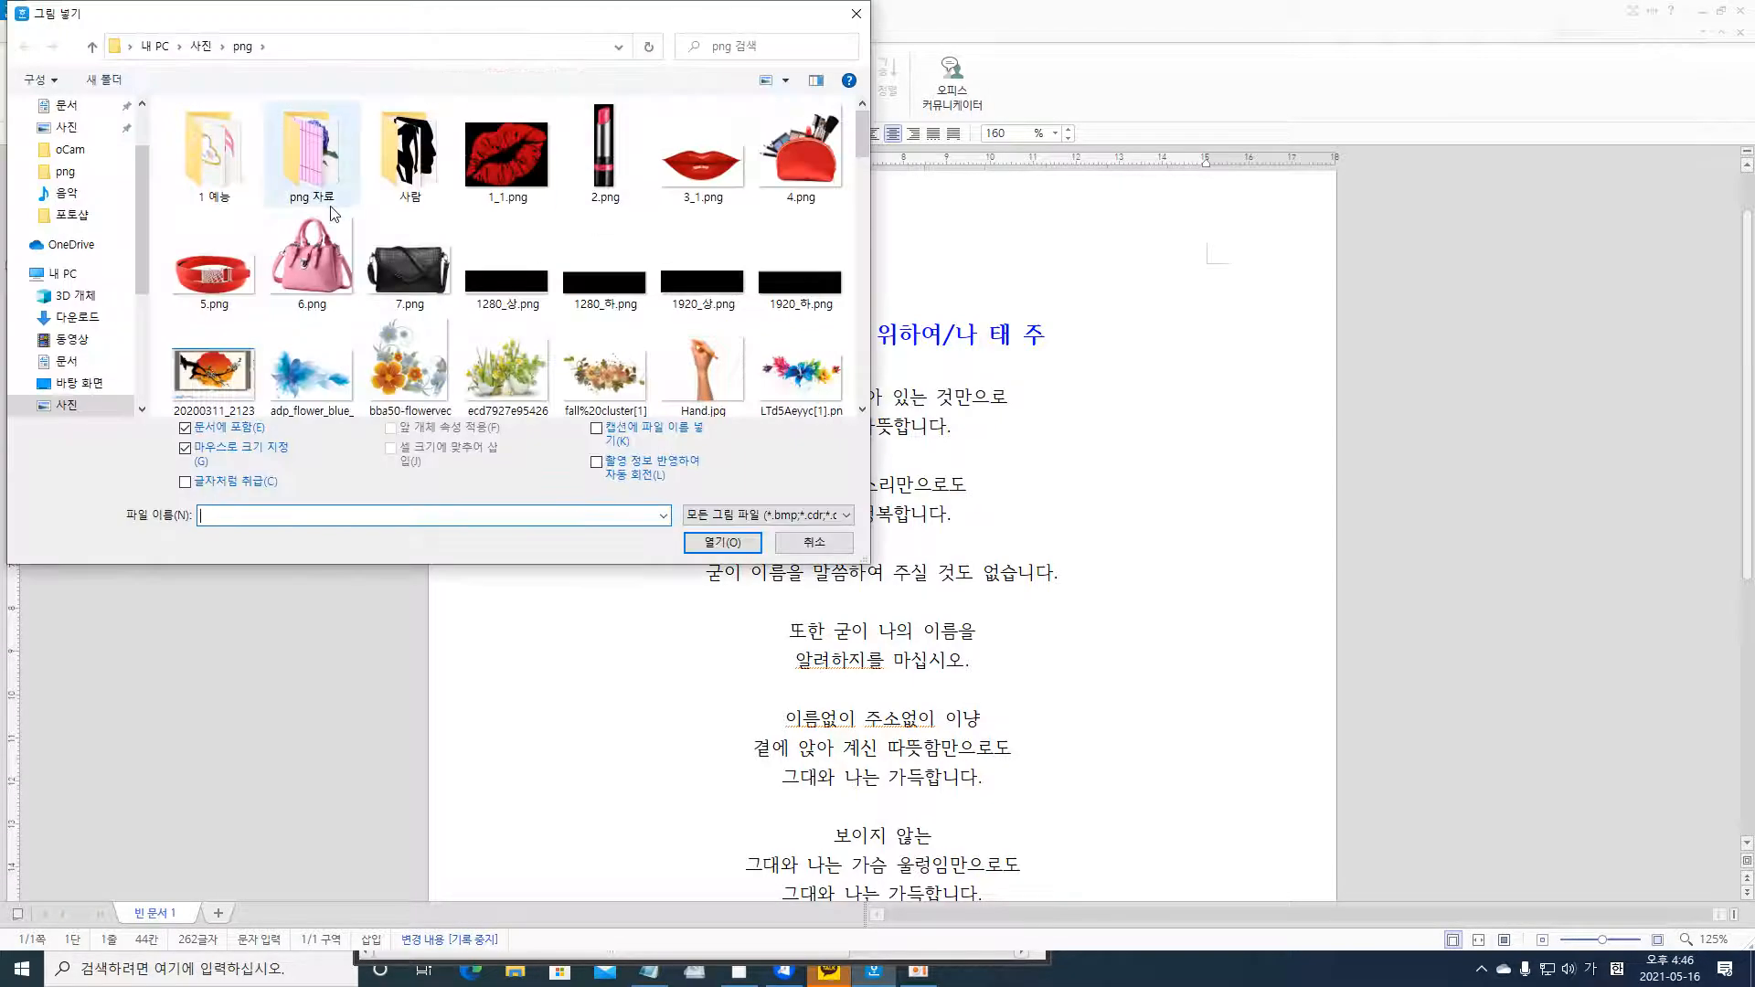
left_click(203, 48)
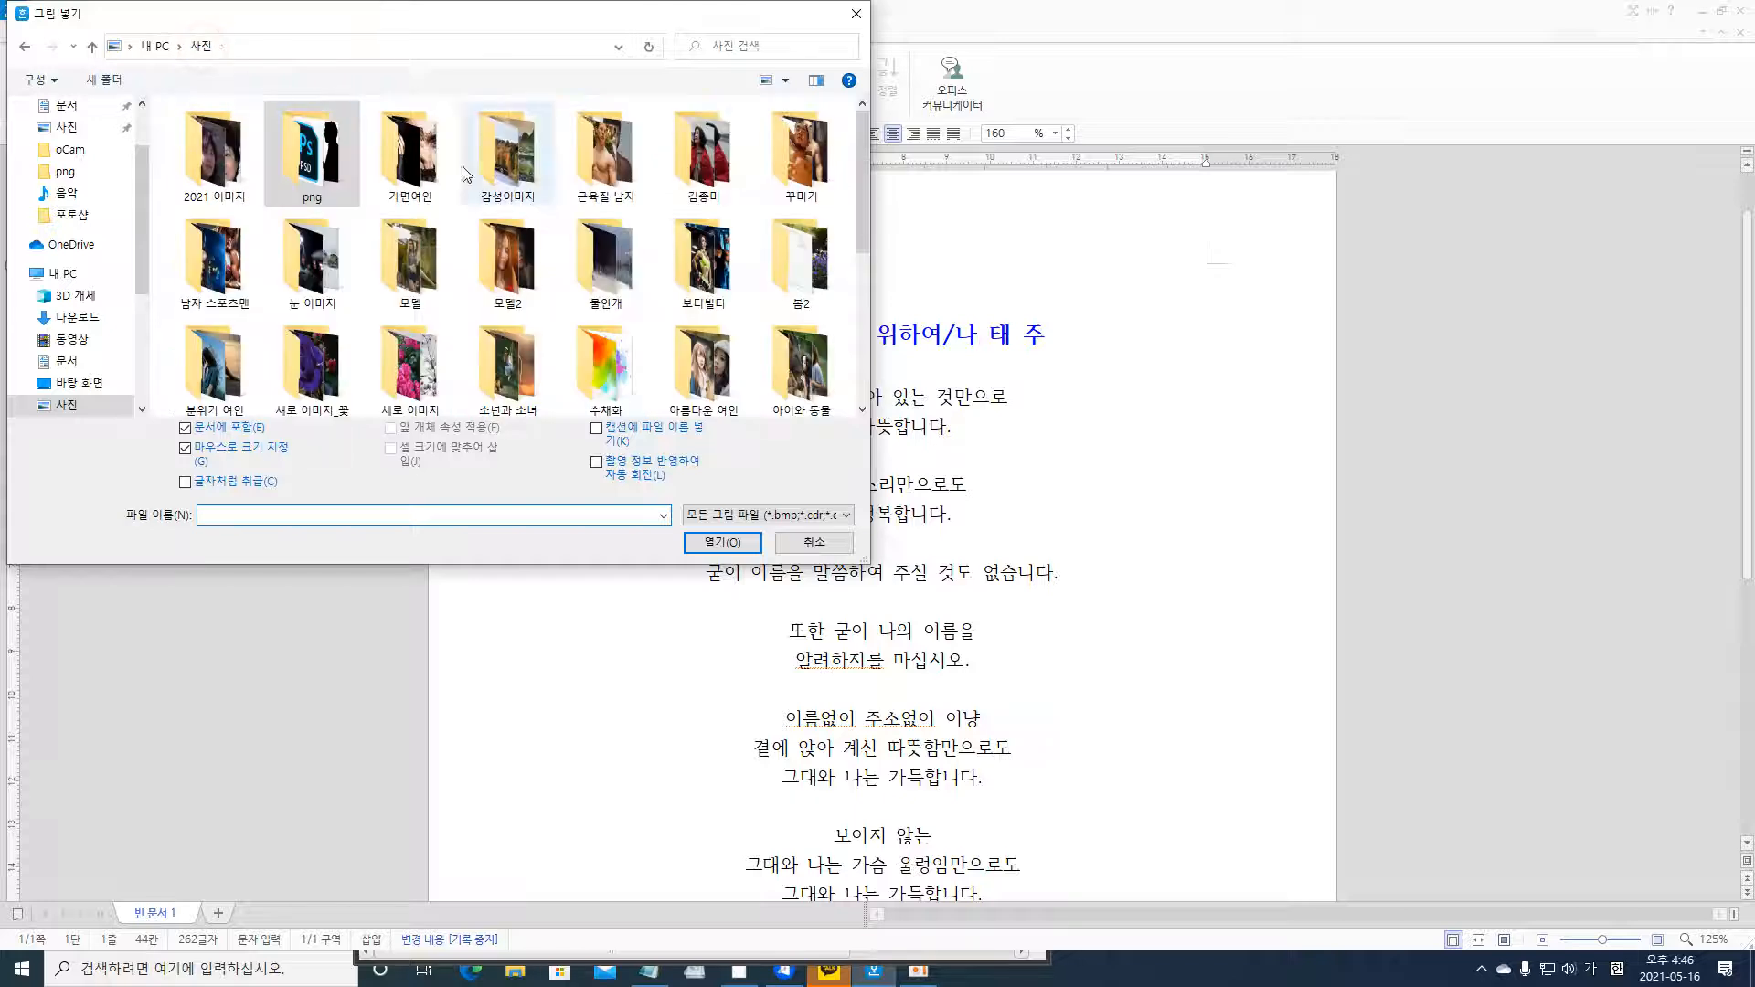
left_click_drag(868, 195, 861, 338)
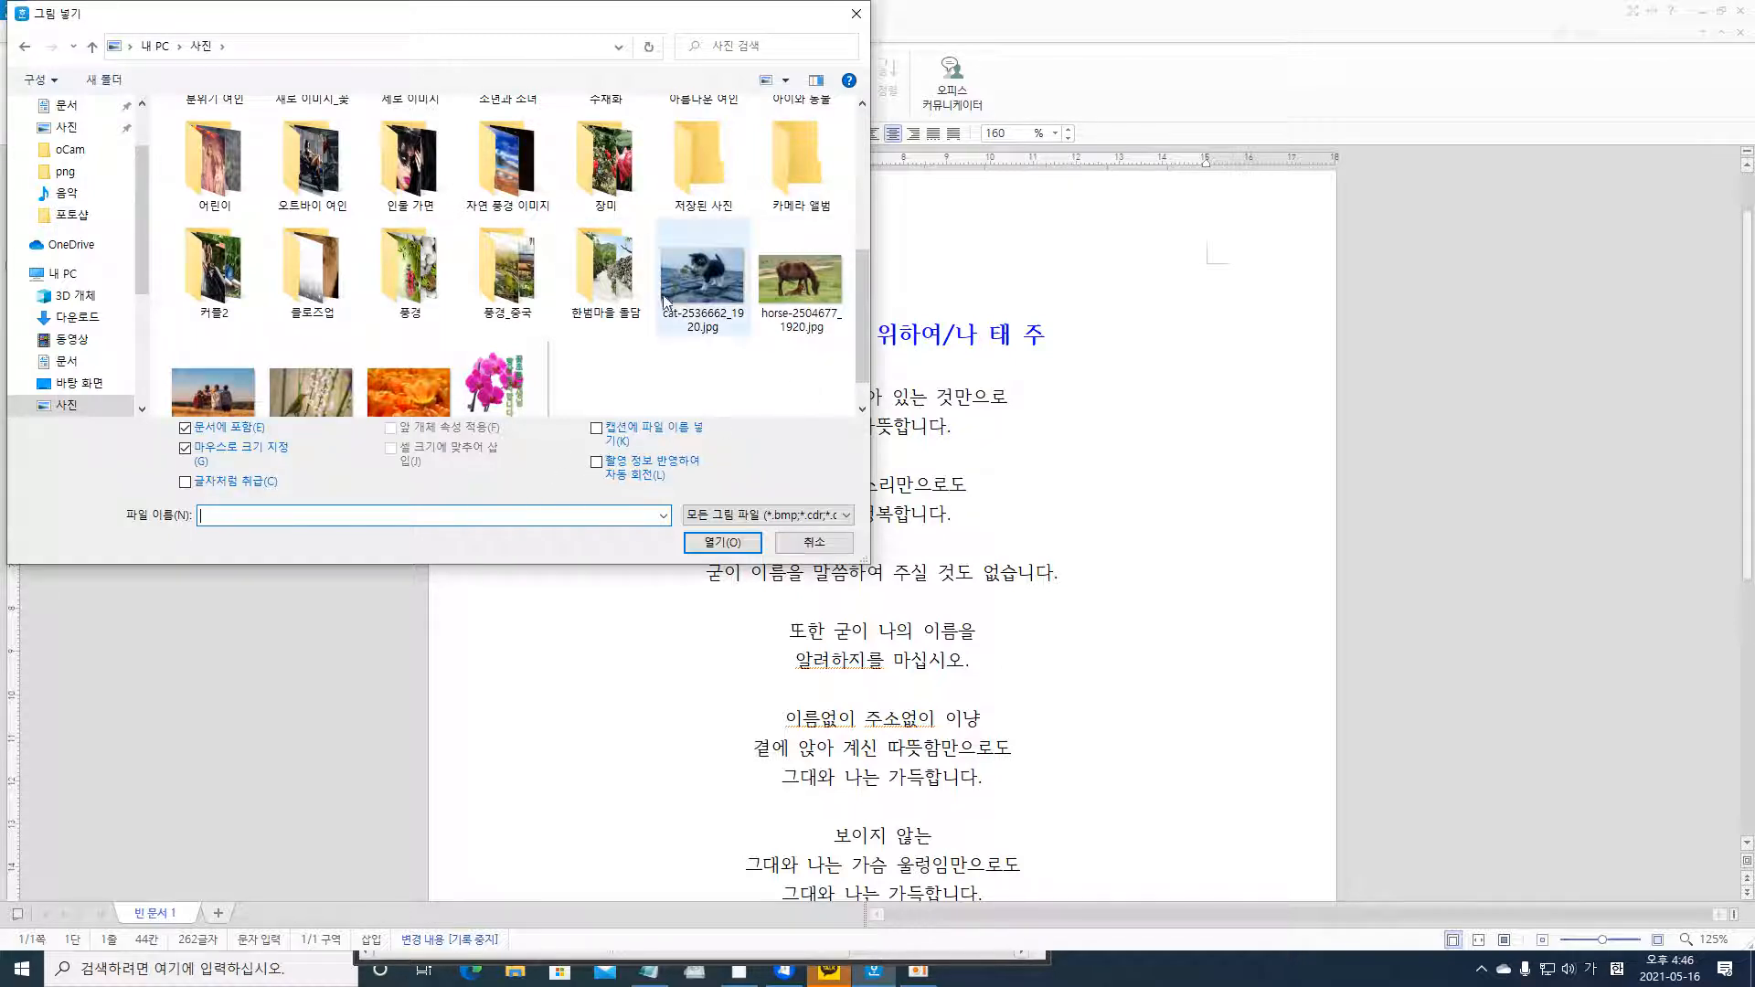
left_click(694, 282)
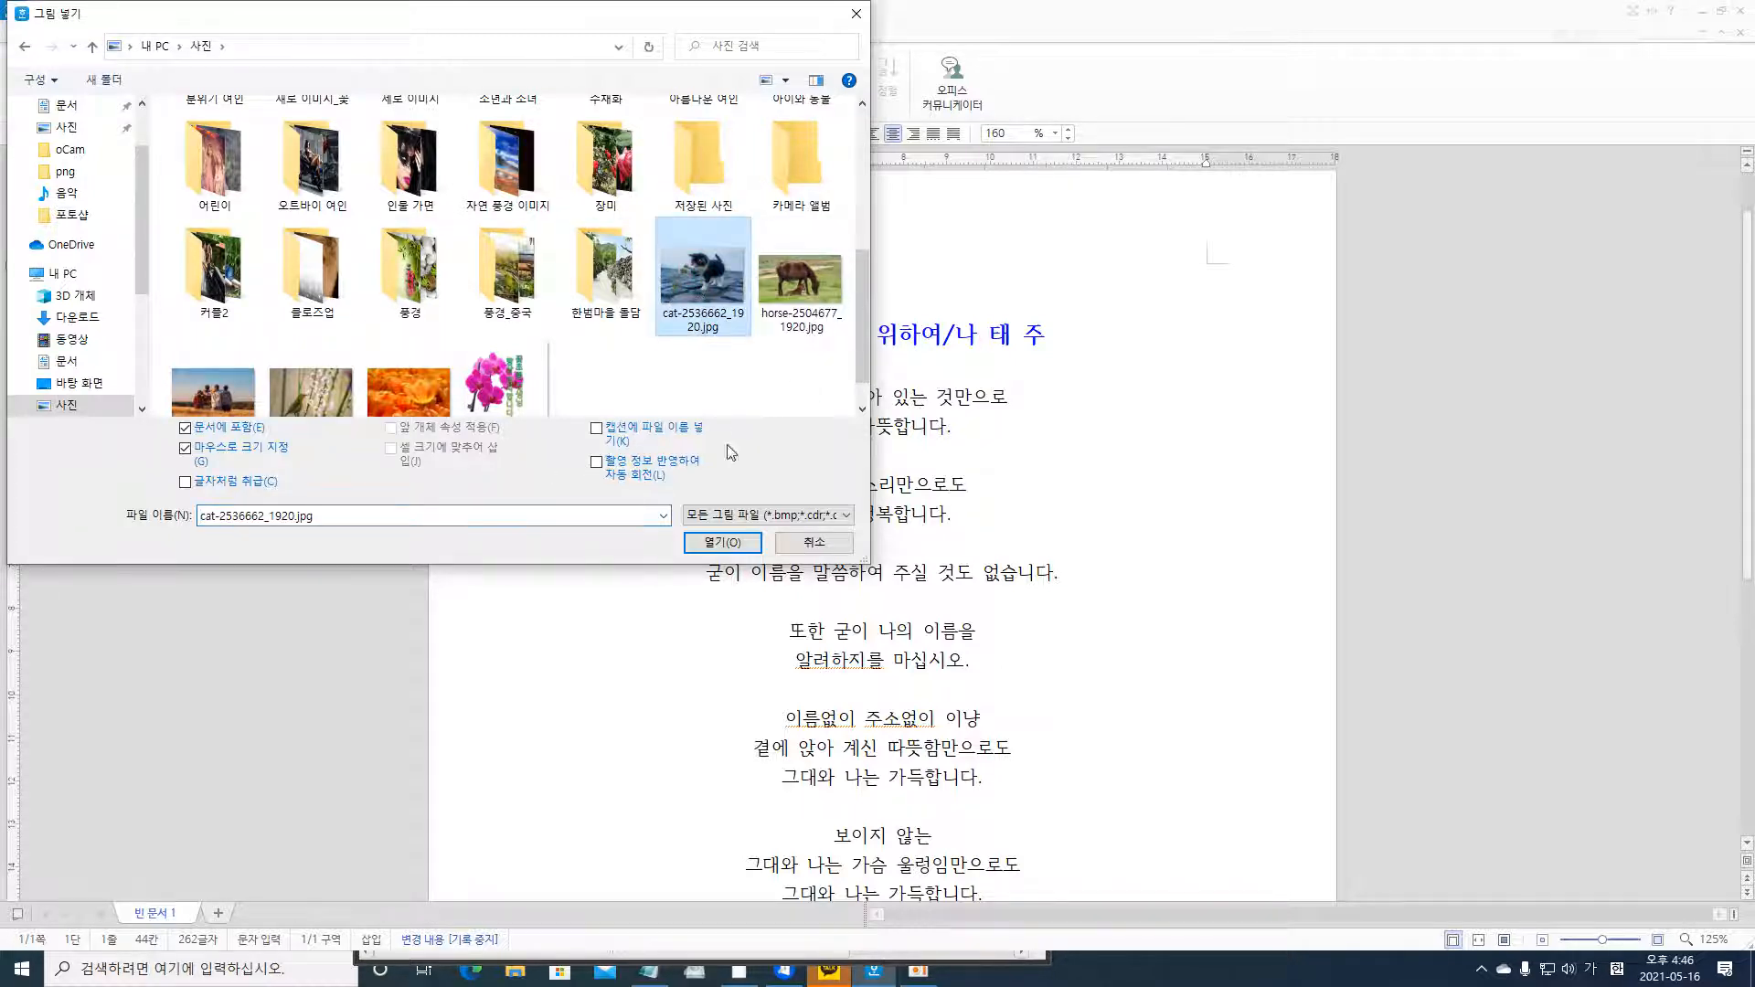
left_click(722, 542)
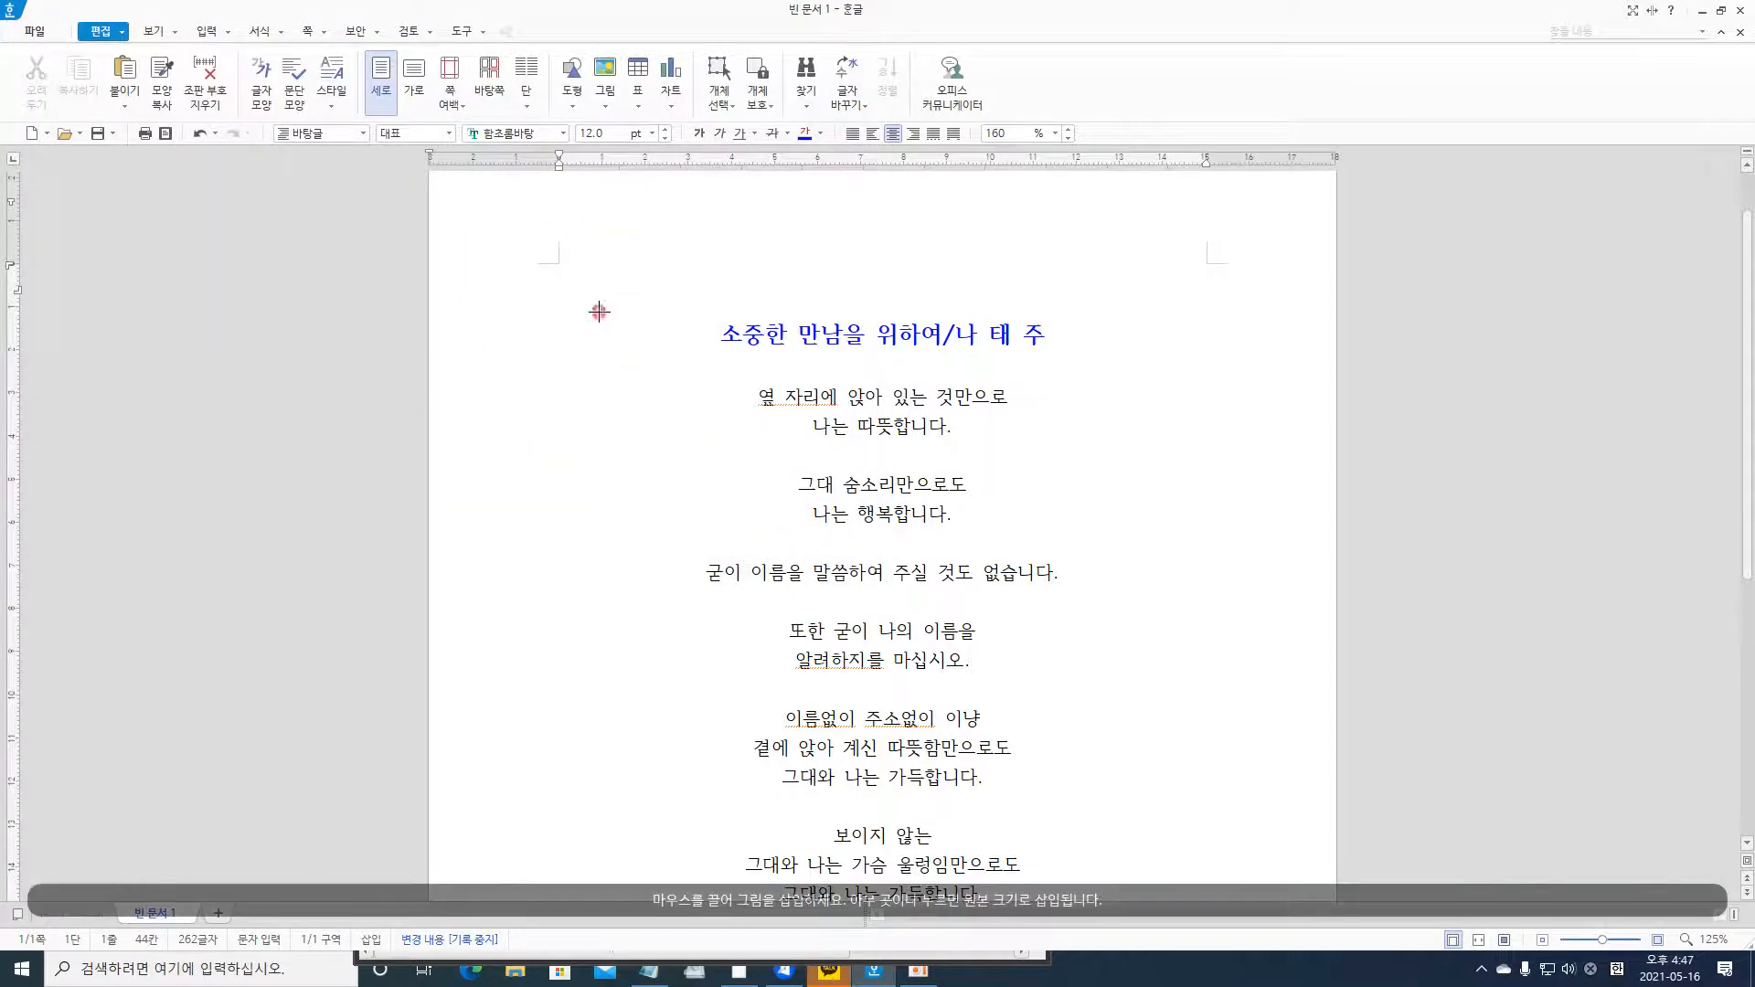
left_click_drag(599, 312, 1336, 813)
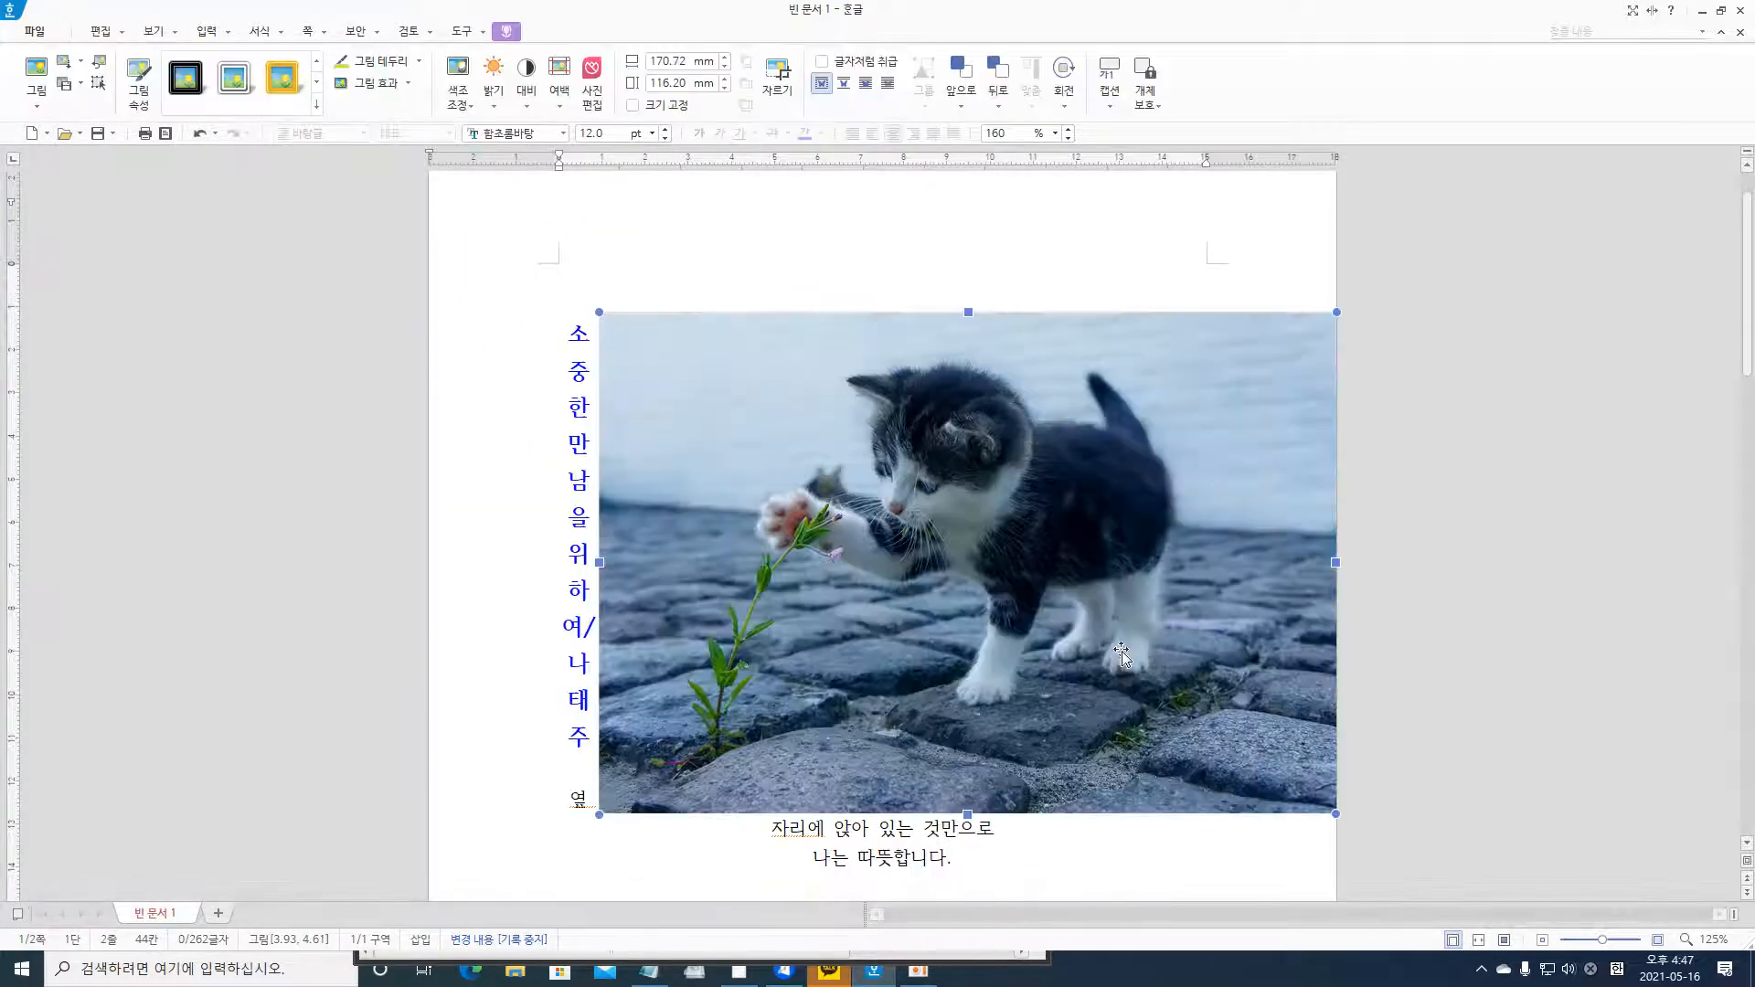
left_click_drag(1122, 655, 998, 629)
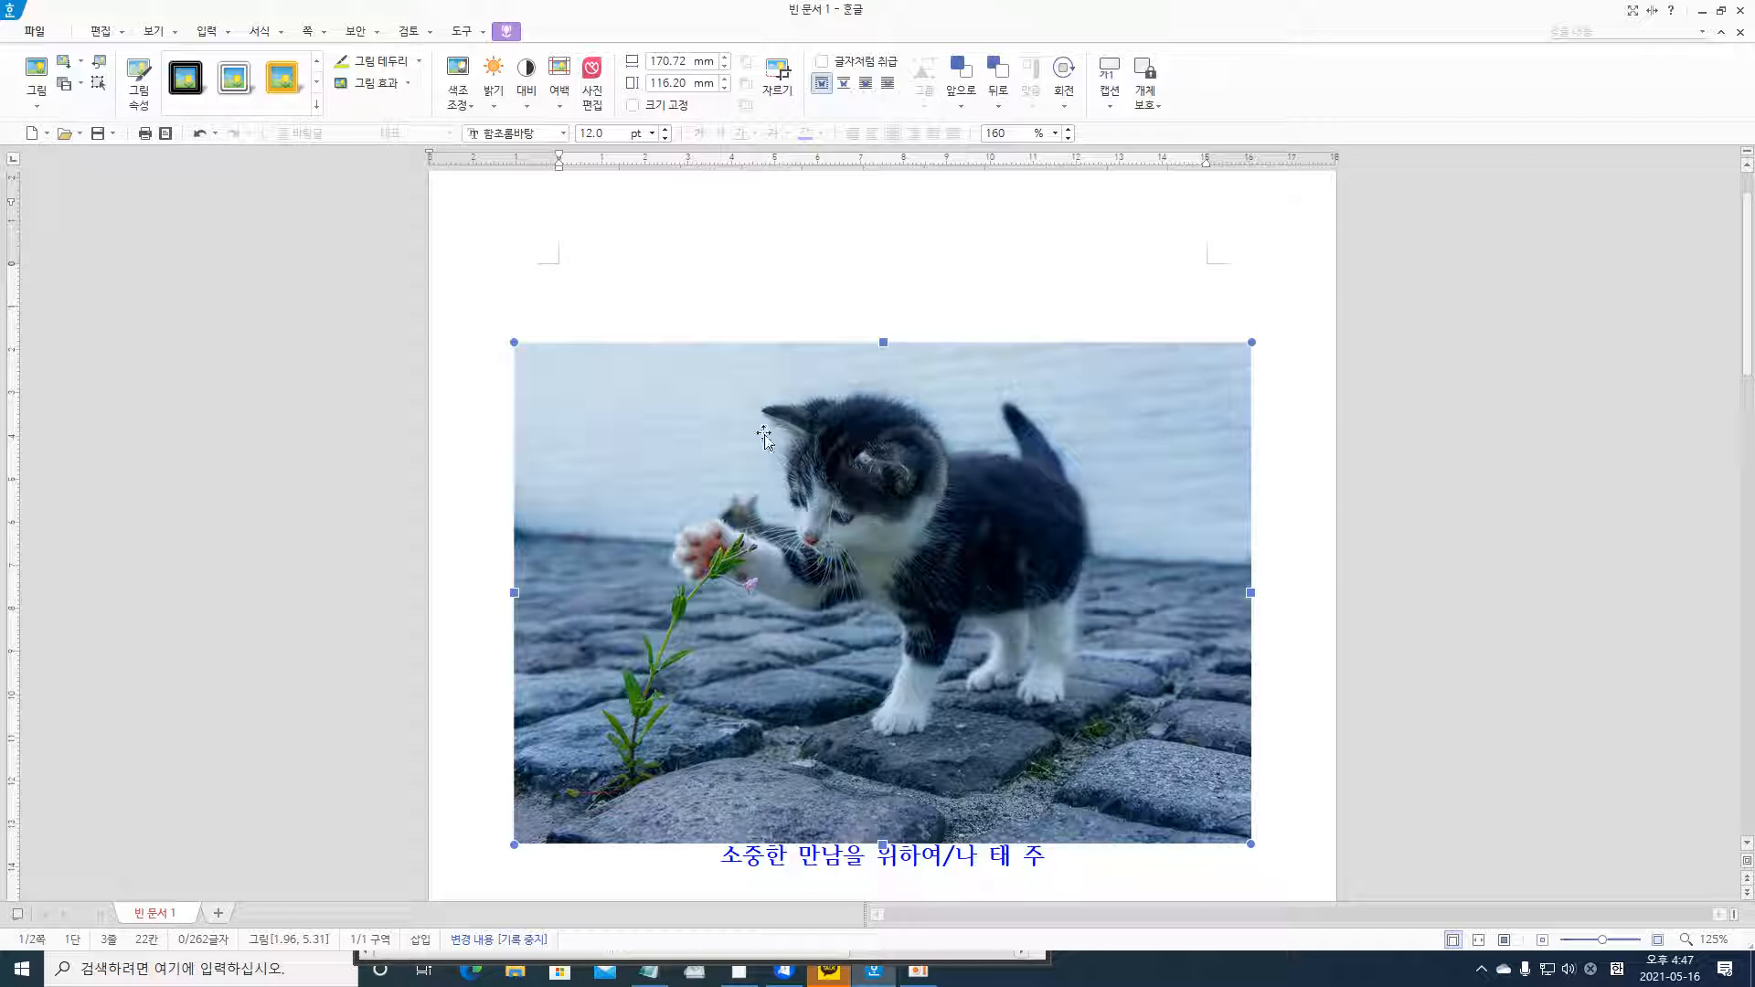
left_click(859, 475)
right_click(859, 475)
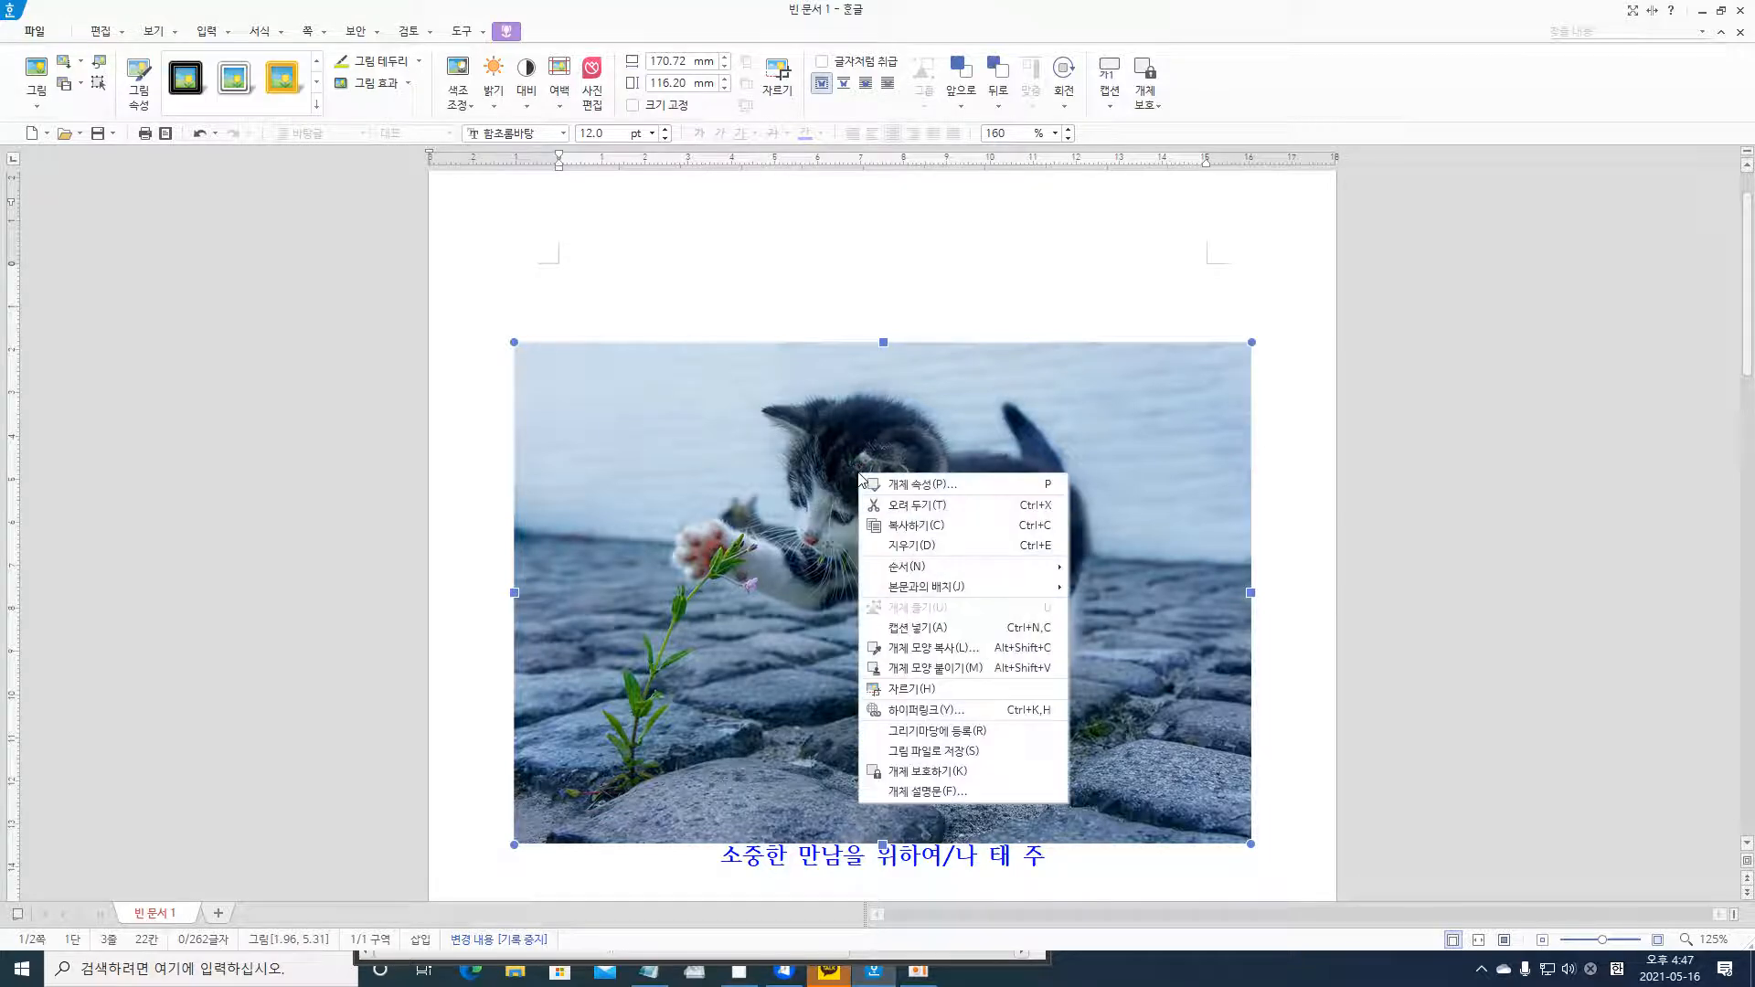
left_click(879, 479)
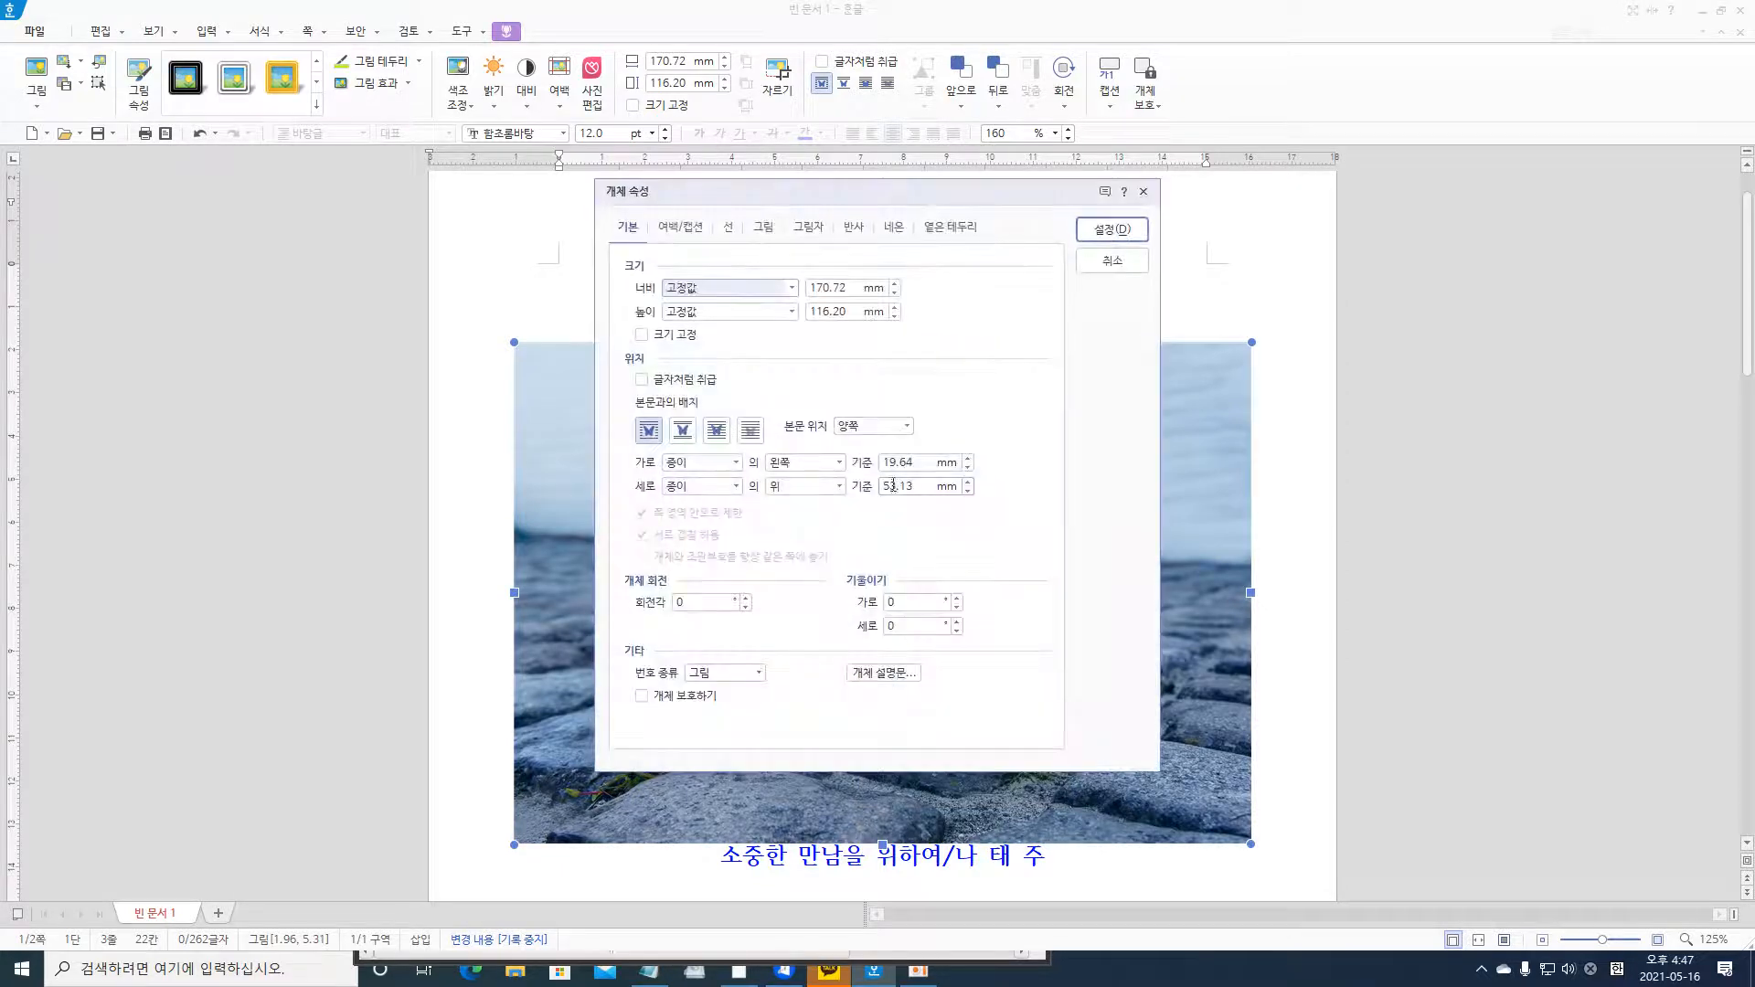
left_click(629, 234)
left_click(629, 234)
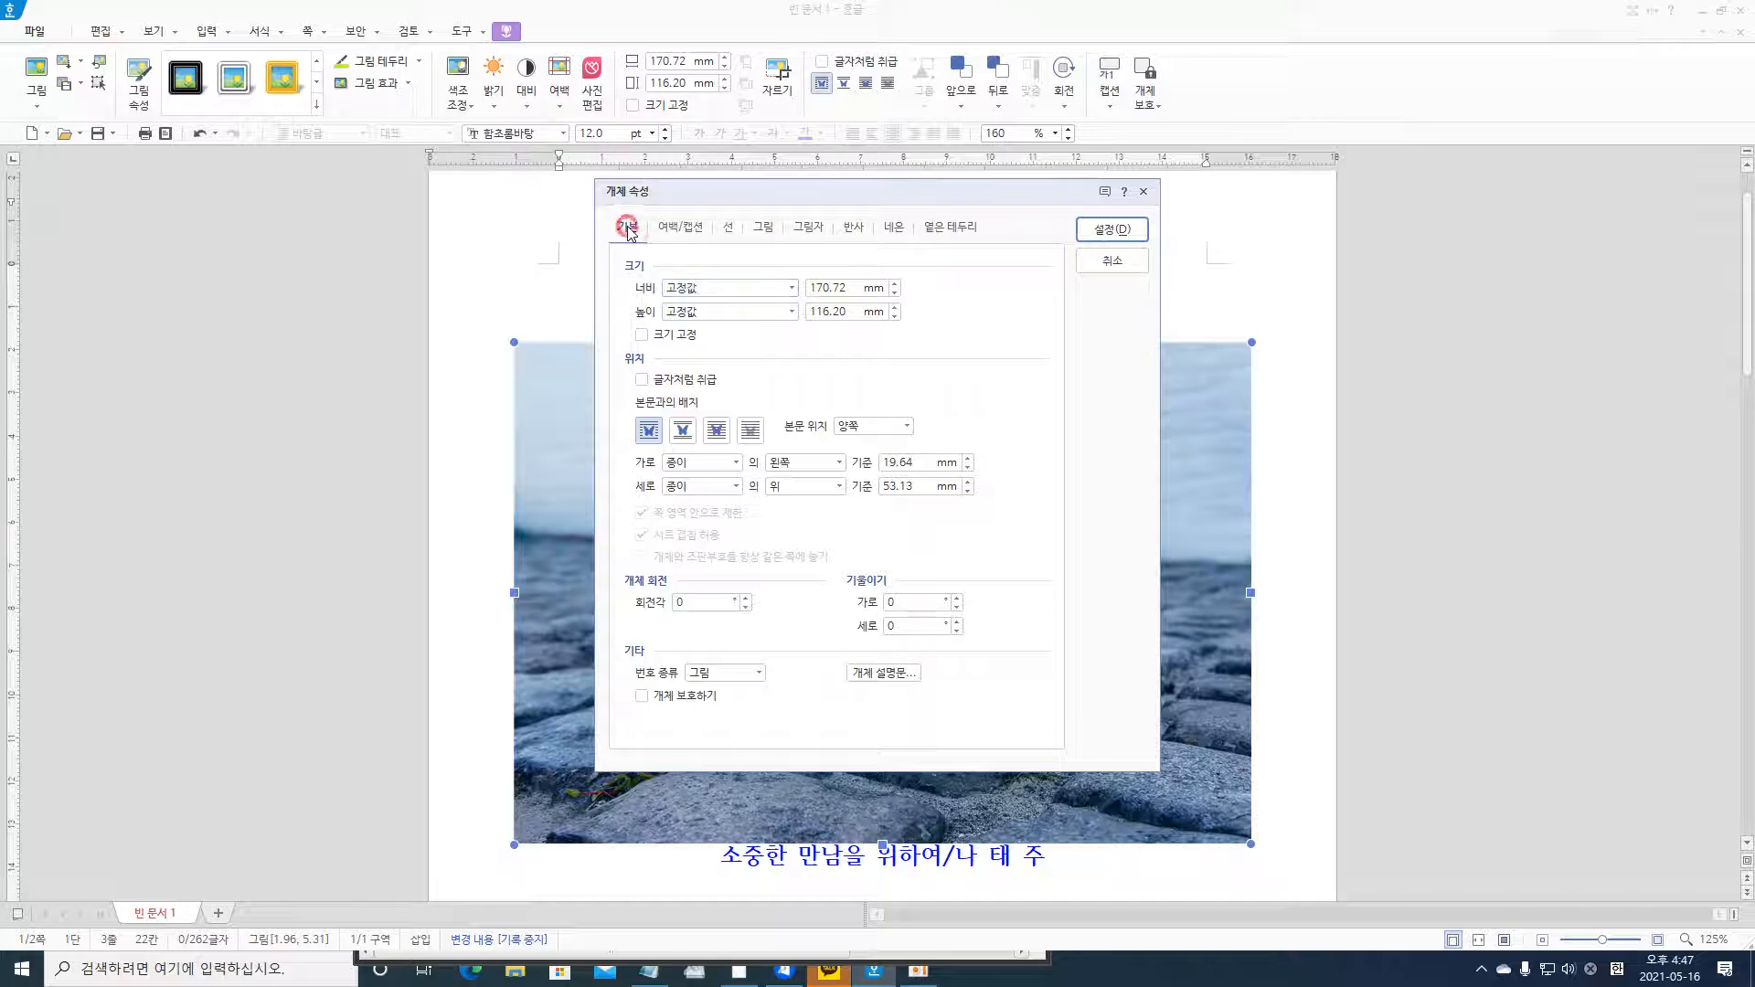
left_click(1112, 264)
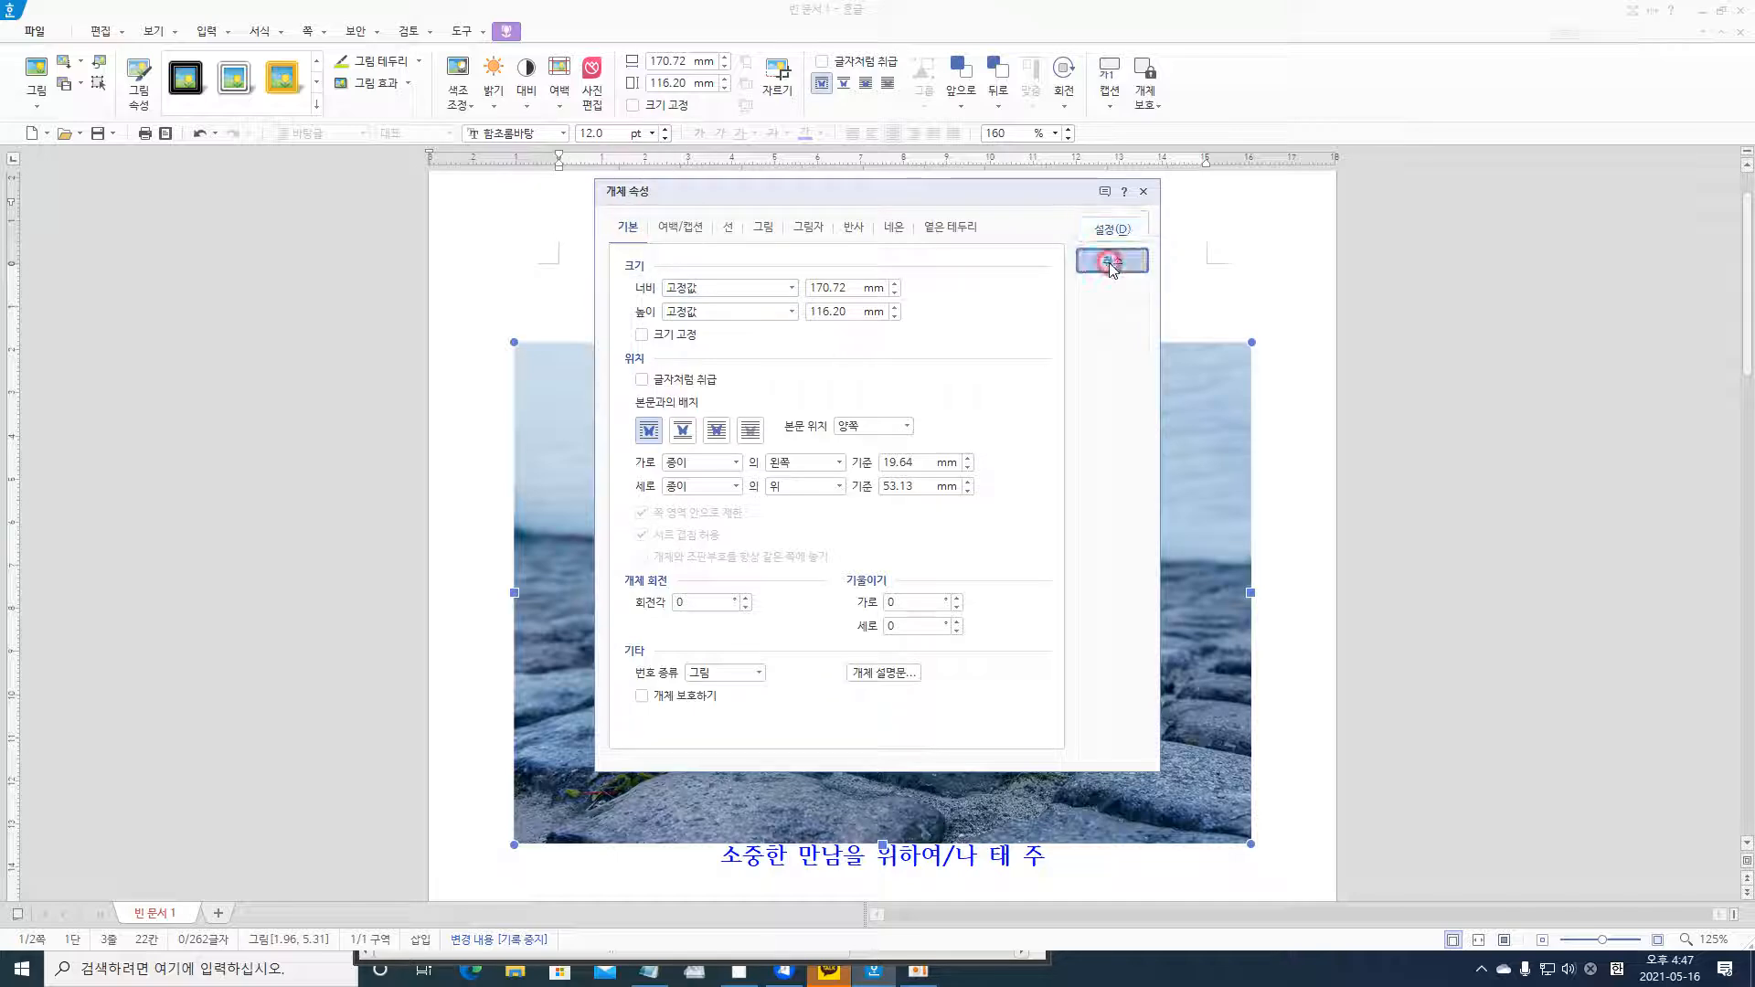
- Try the text wrapping options in the cat picture's object properties and place the picture behind the text
double_click(917, 437)
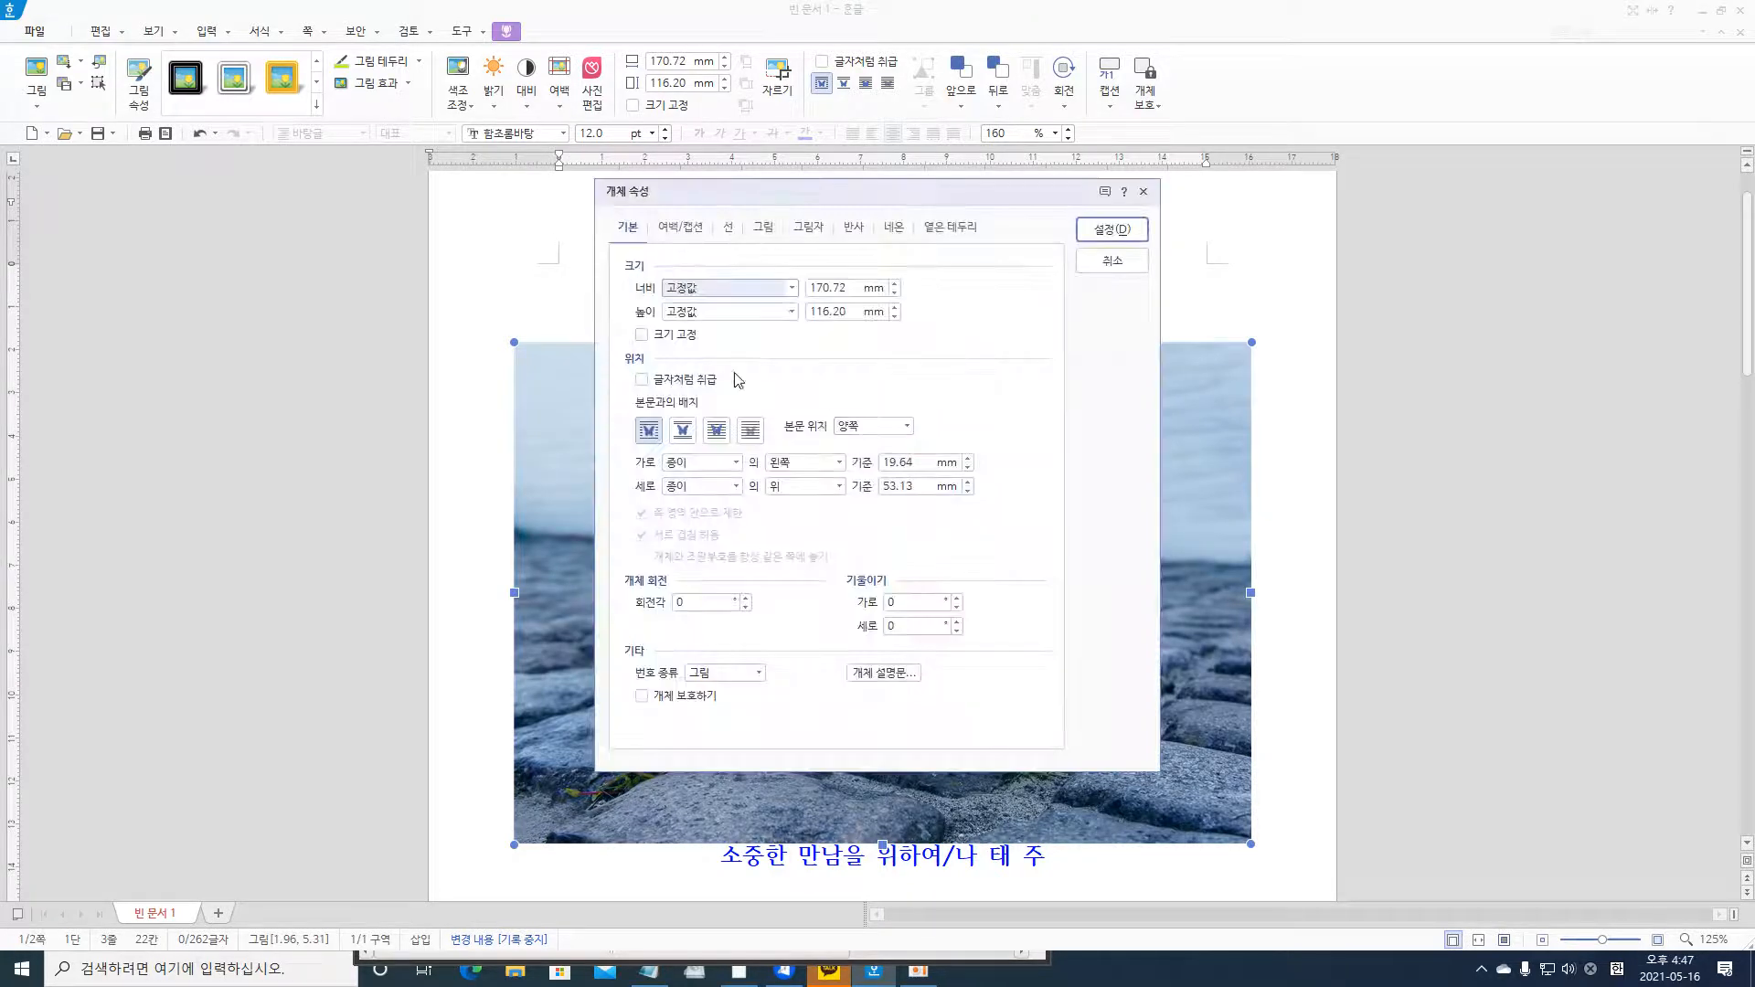
left_click(629, 234)
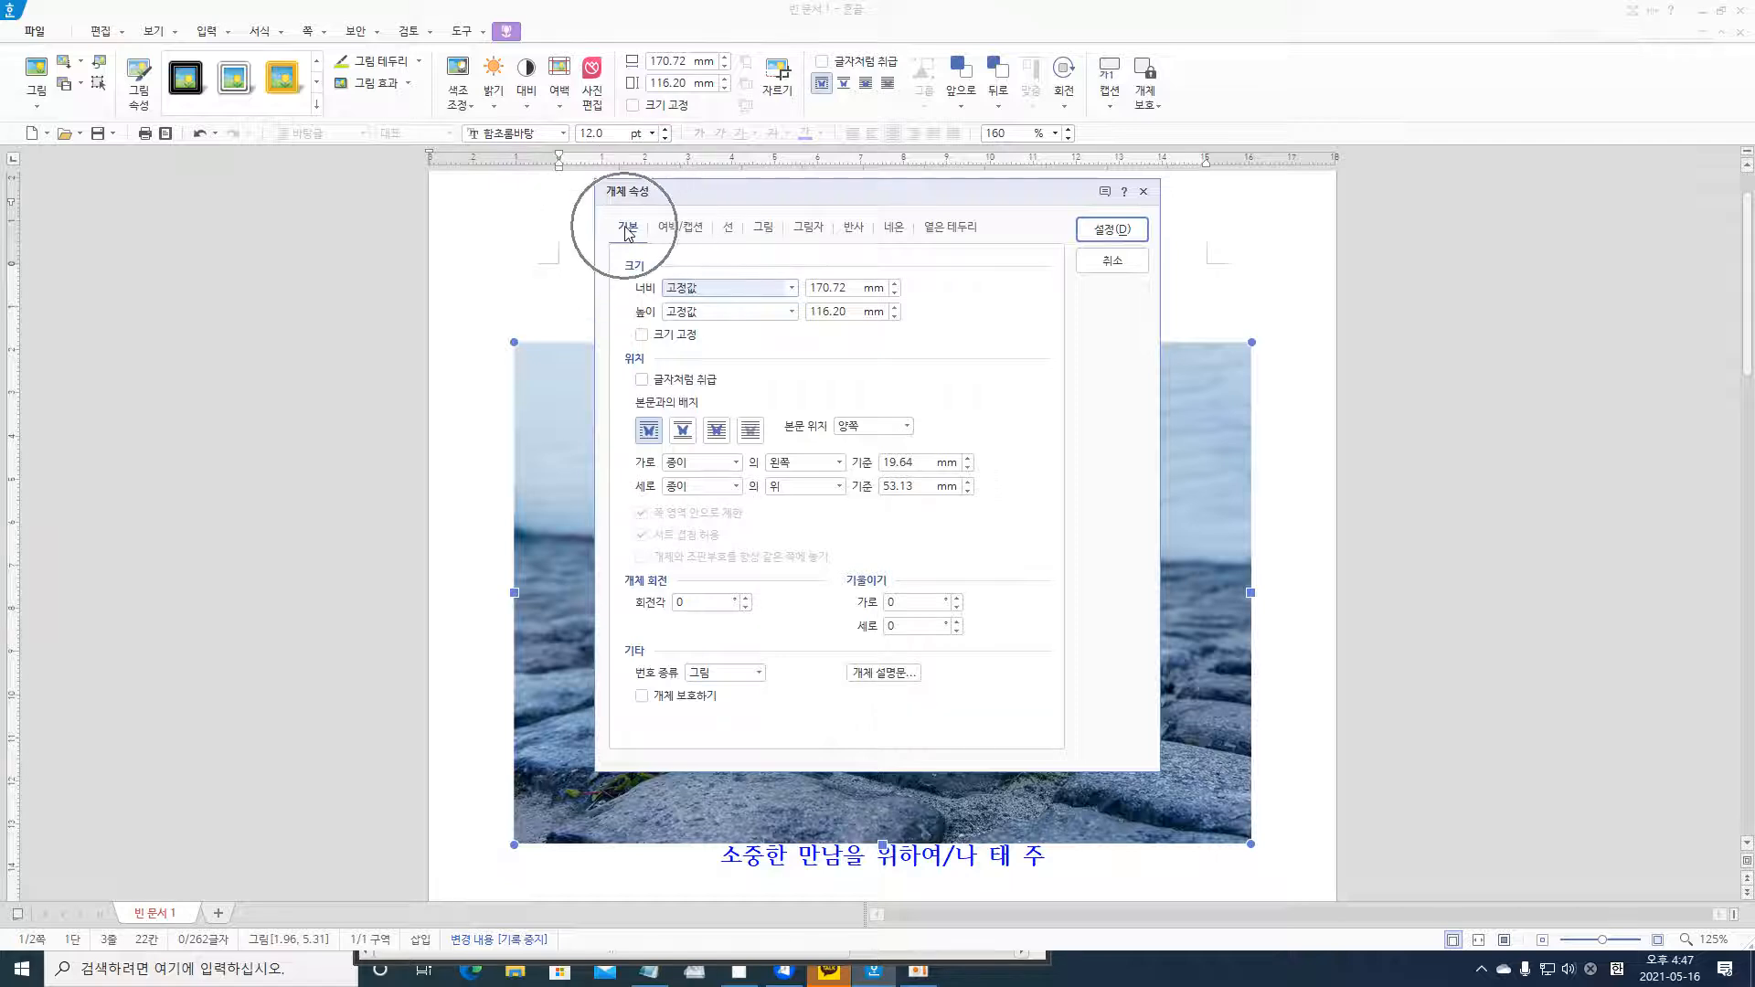
left_click(652, 433)
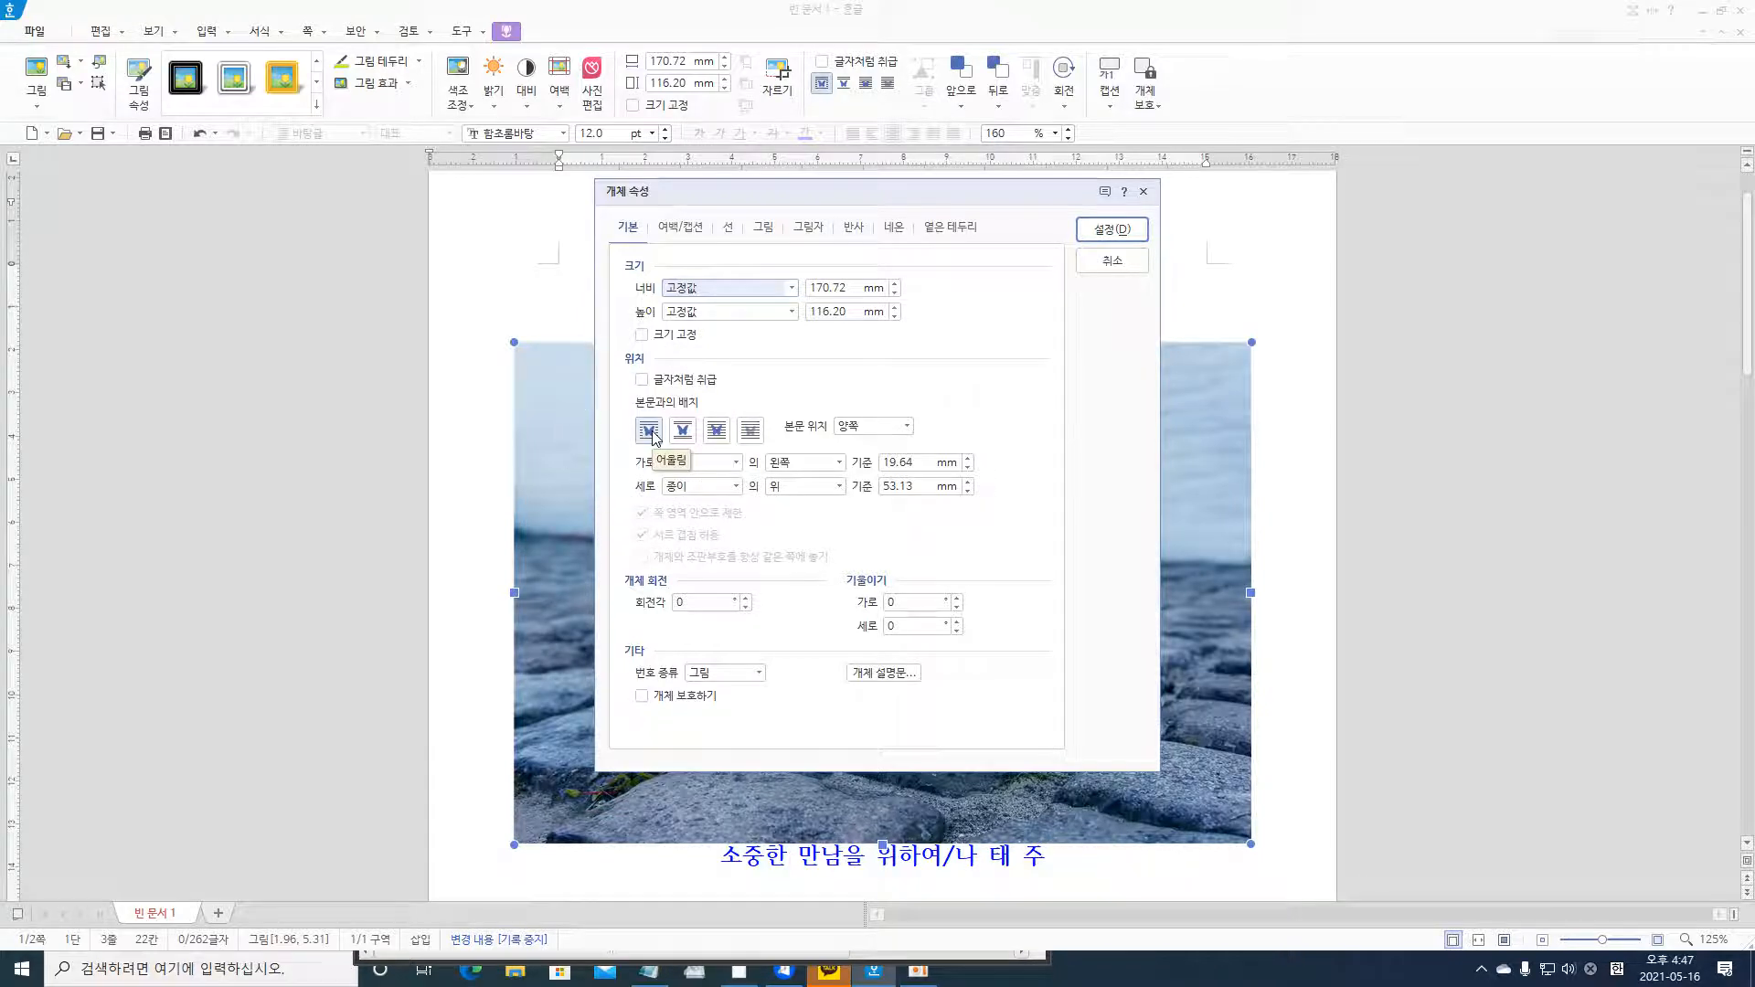
left_click(656, 436)
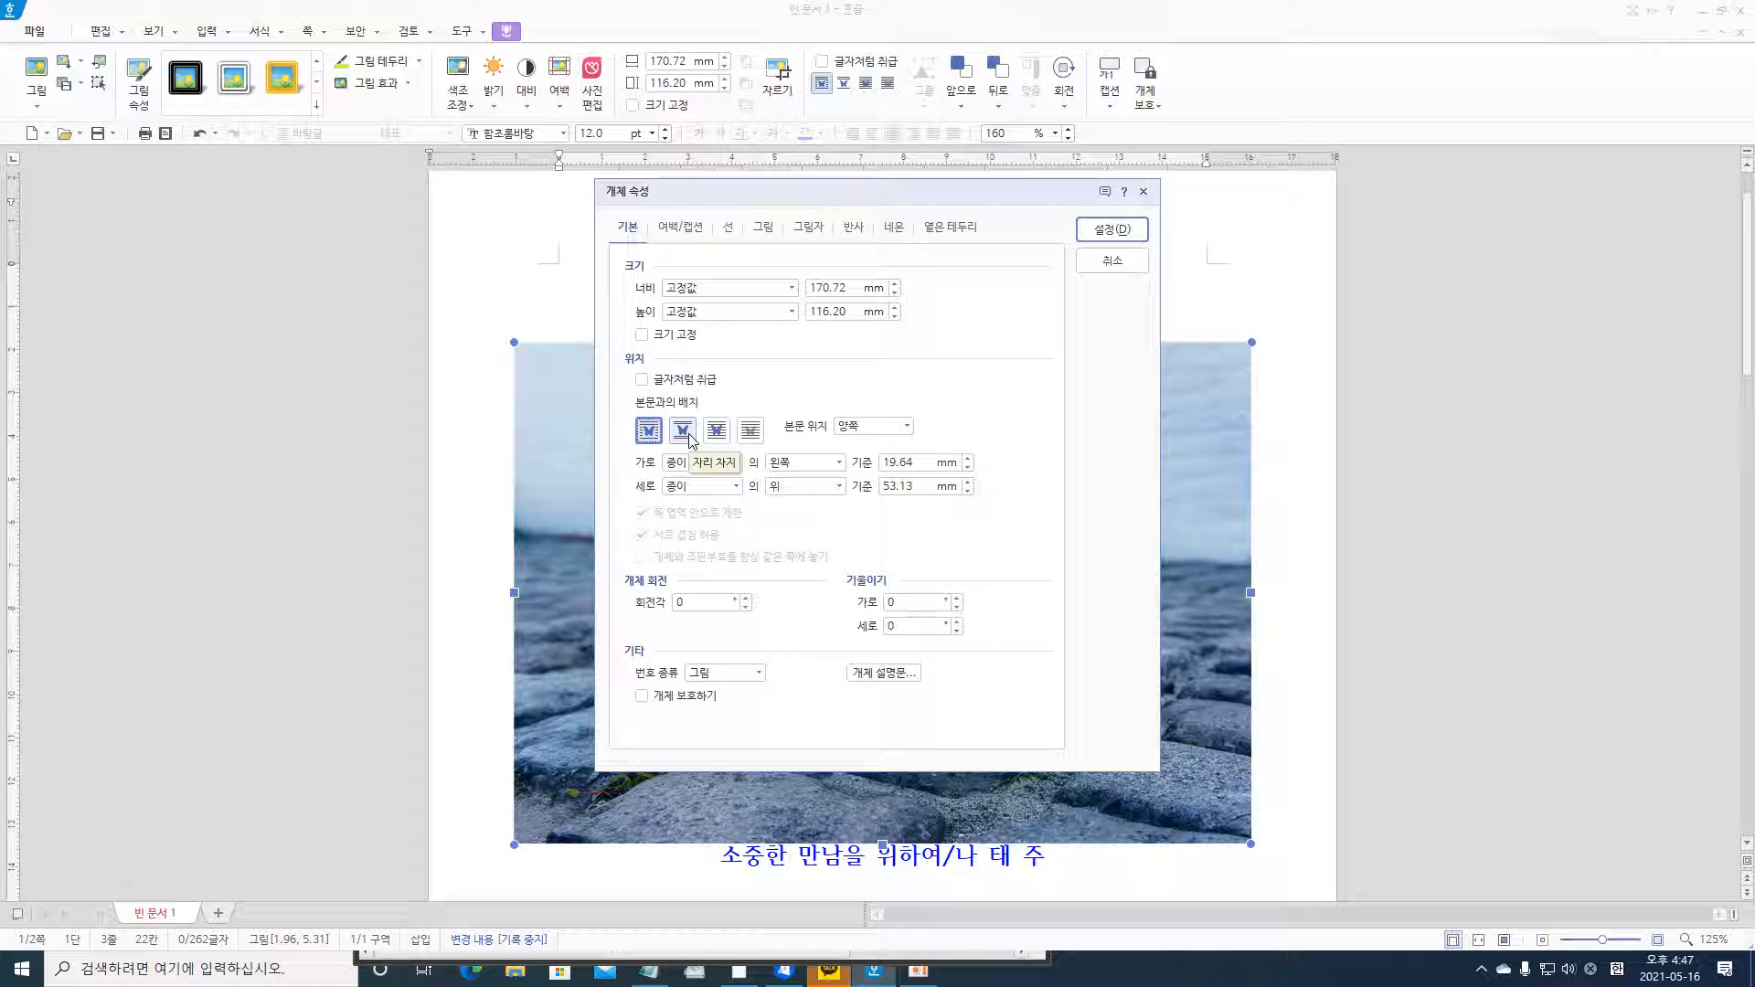
left_click(683, 431)
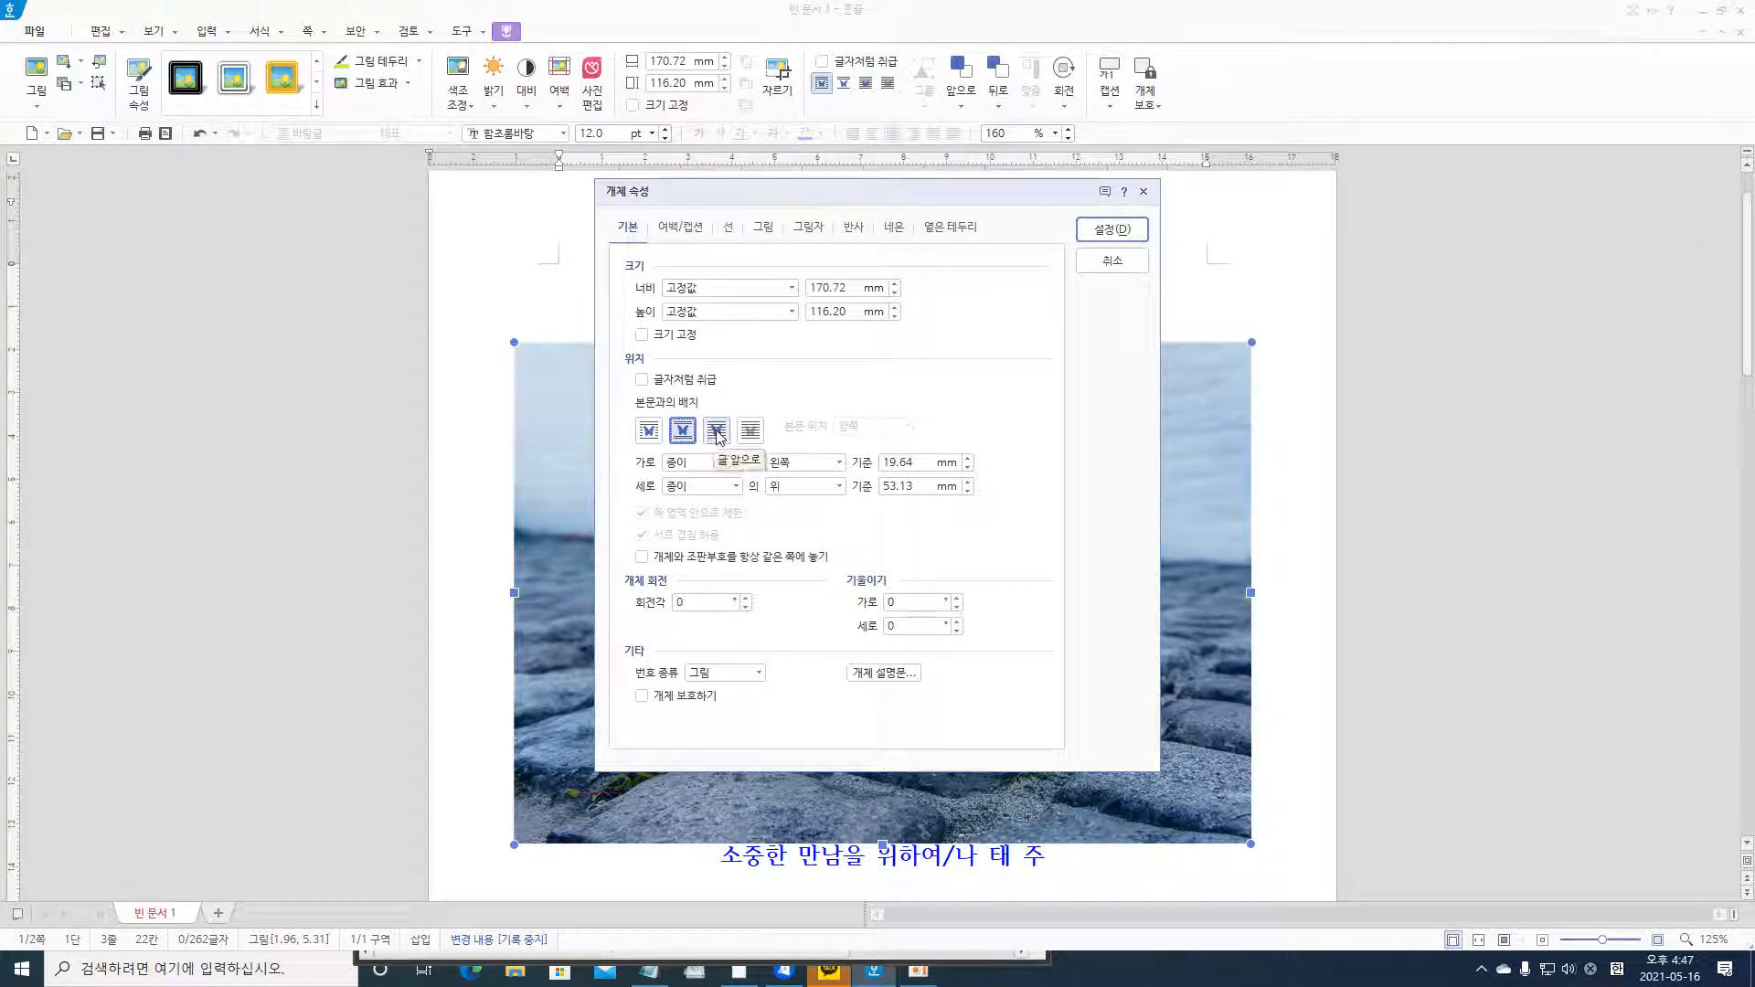
left_click(718, 431)
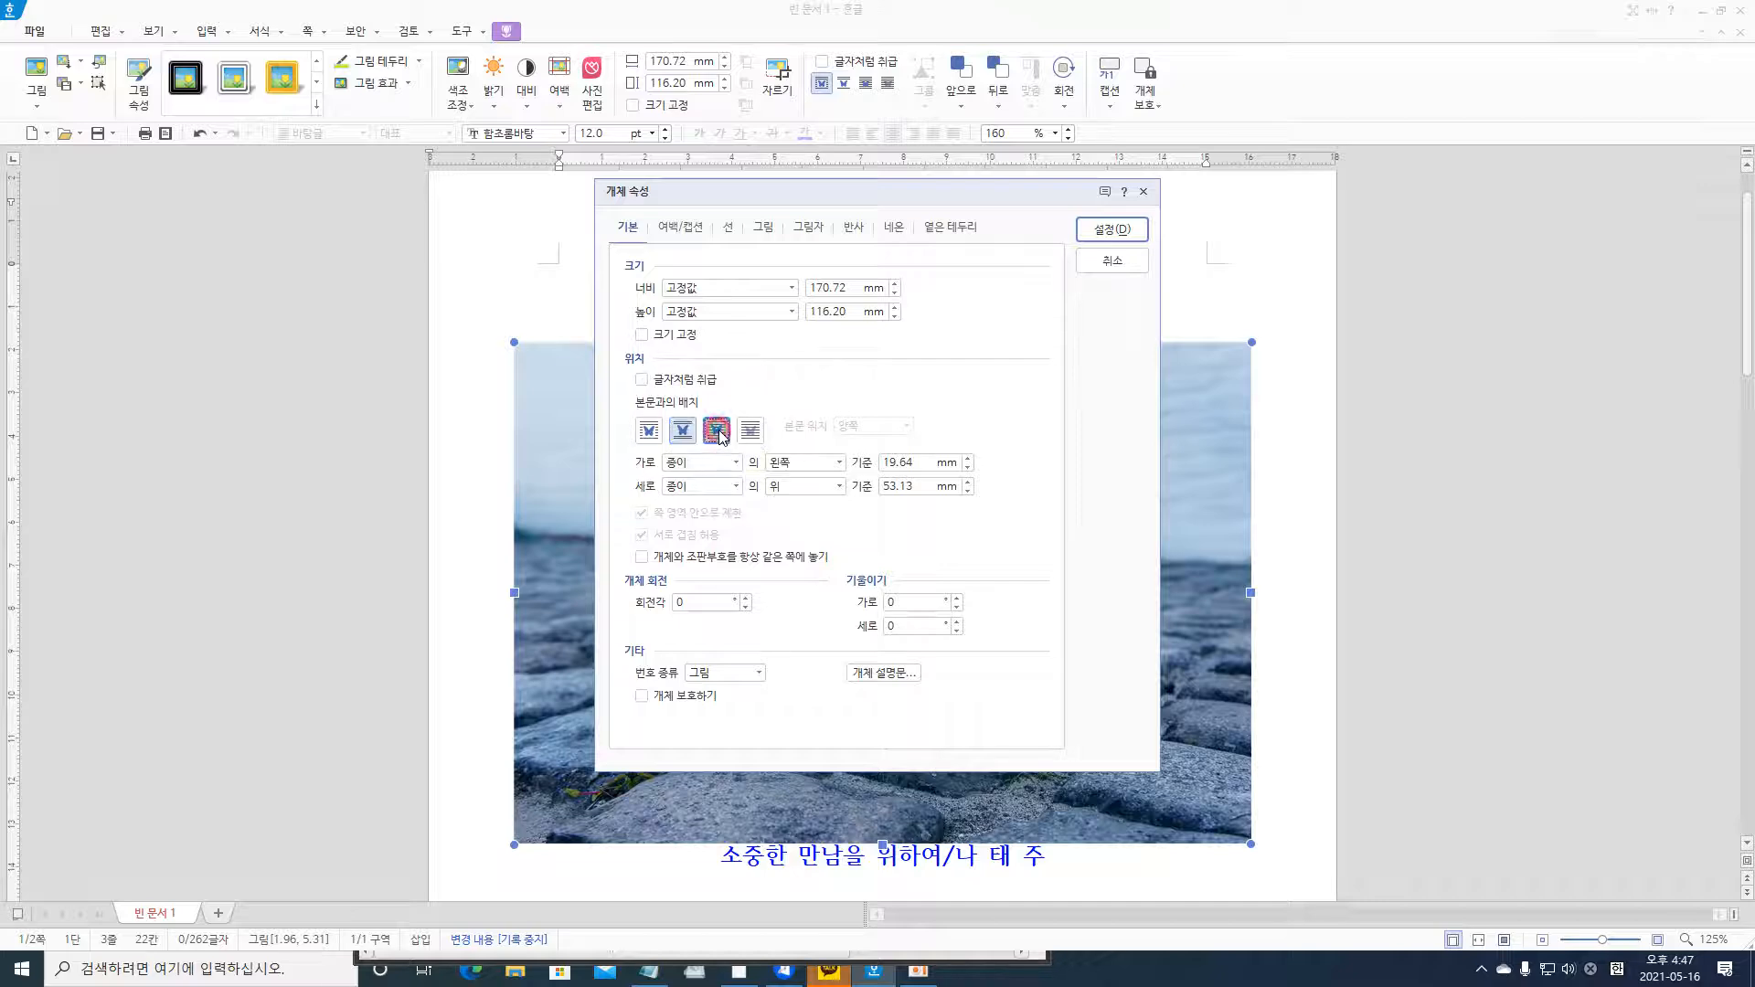
left_click(752, 430)
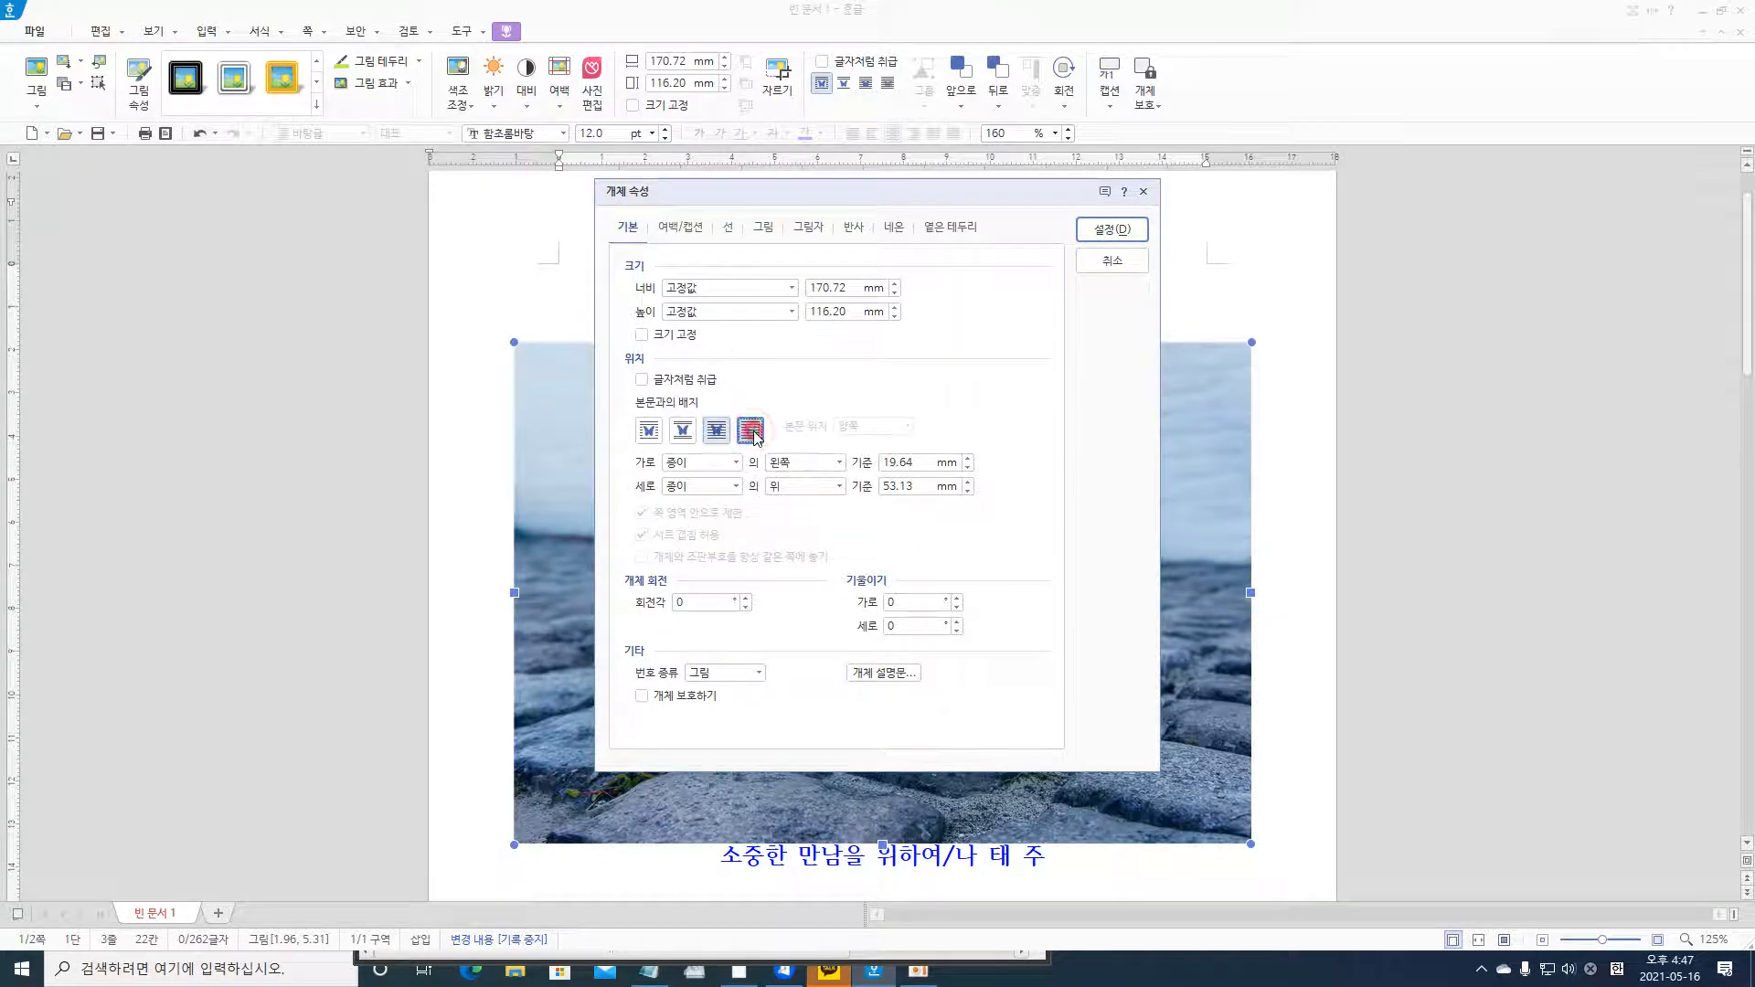
left_click(1111, 230)
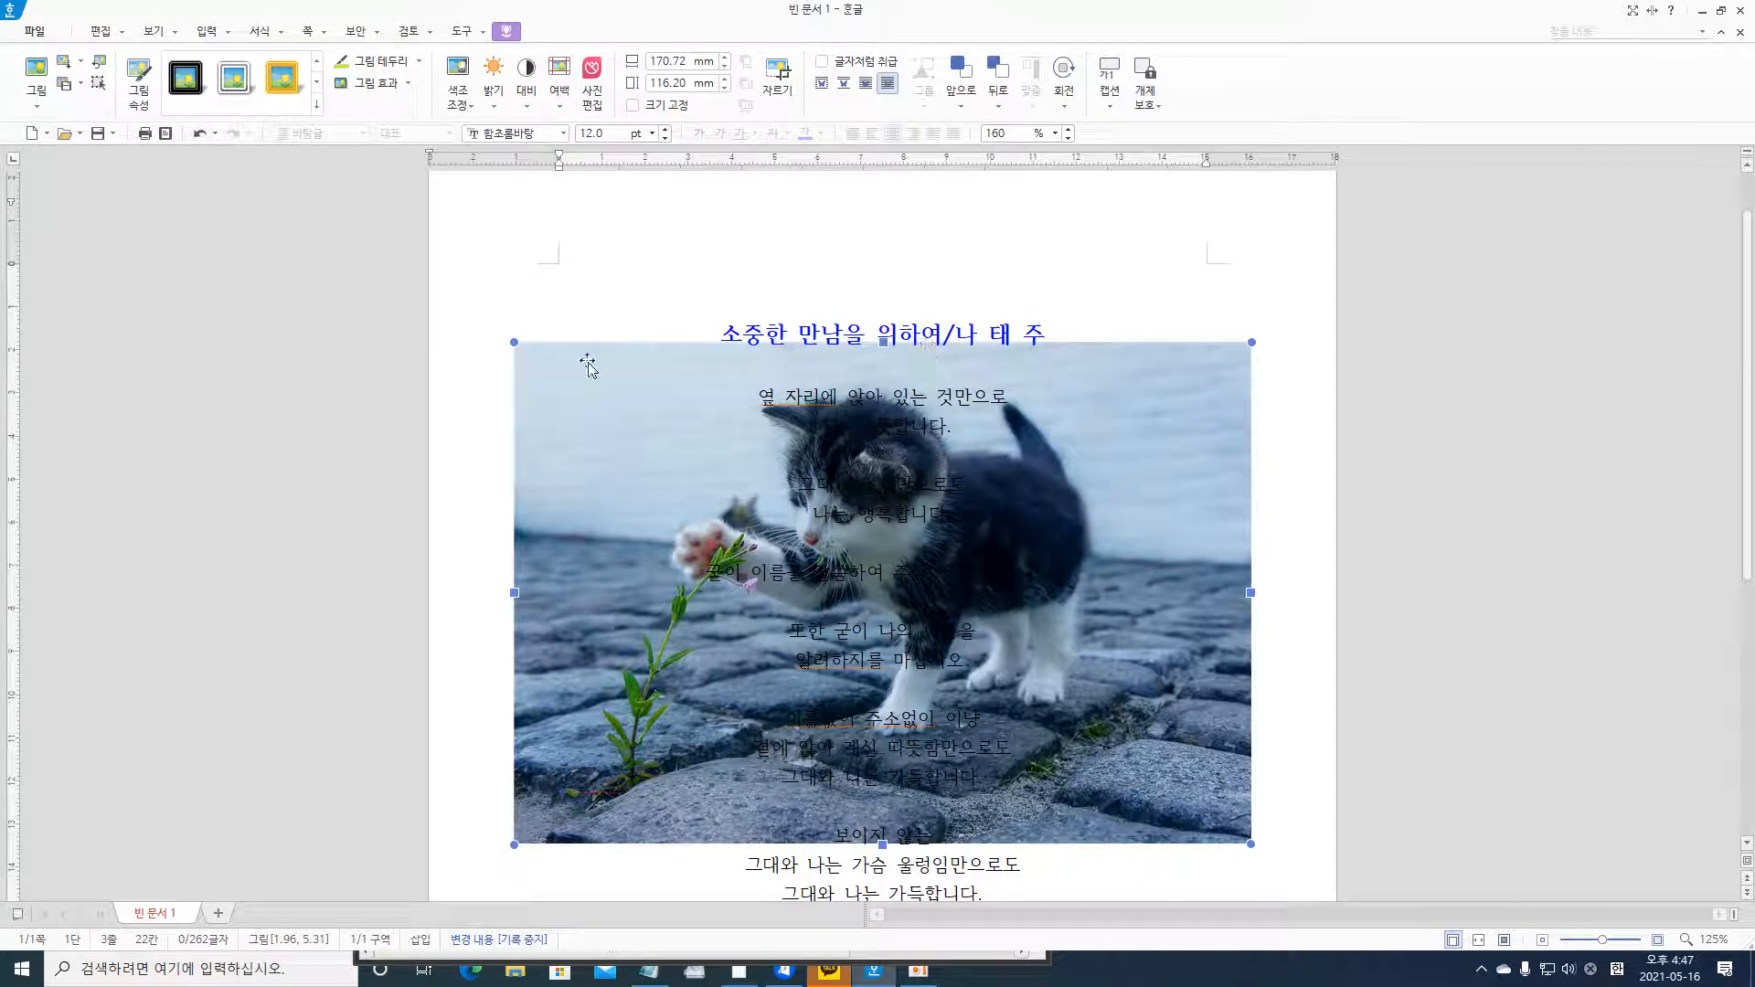
- Enlarge the cat picture to about 182 × 193 mm so that it backs the whole poem from title to last line
left_click_drag(509, 341, 466, 310)
scroll(1061, 637, "down", 3)
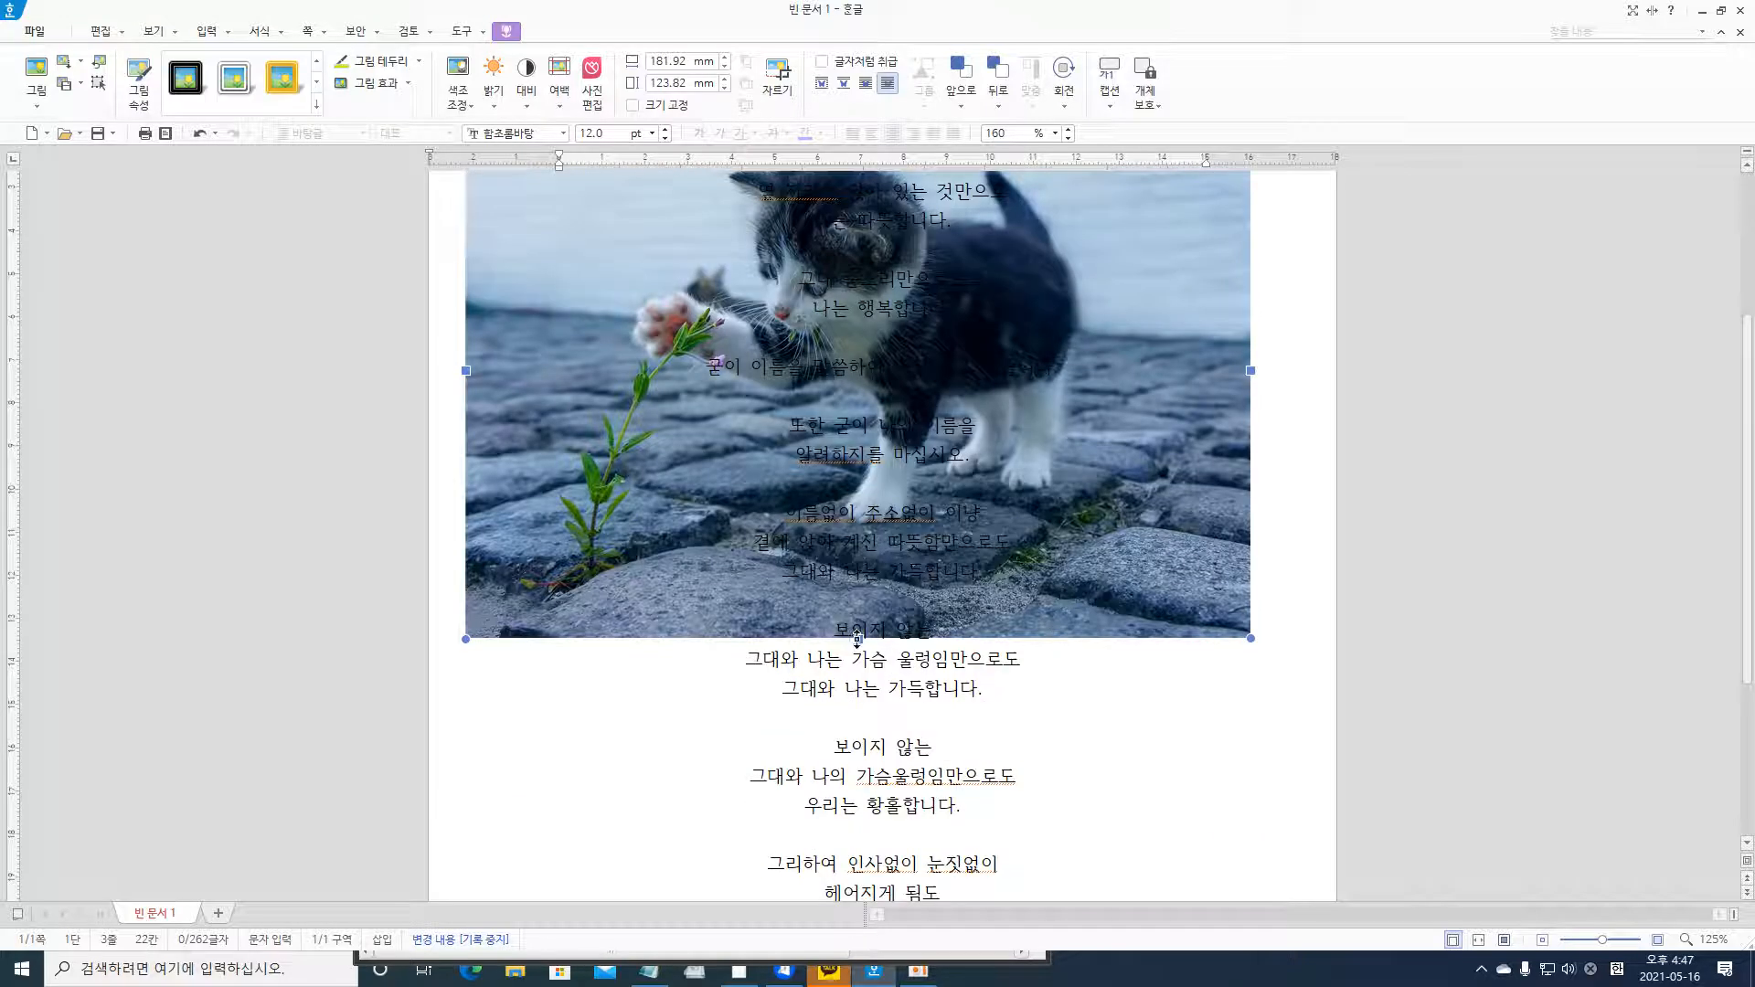
left_click_drag(857, 638, 888, 894)
scroll(1034, 753, "down", 3)
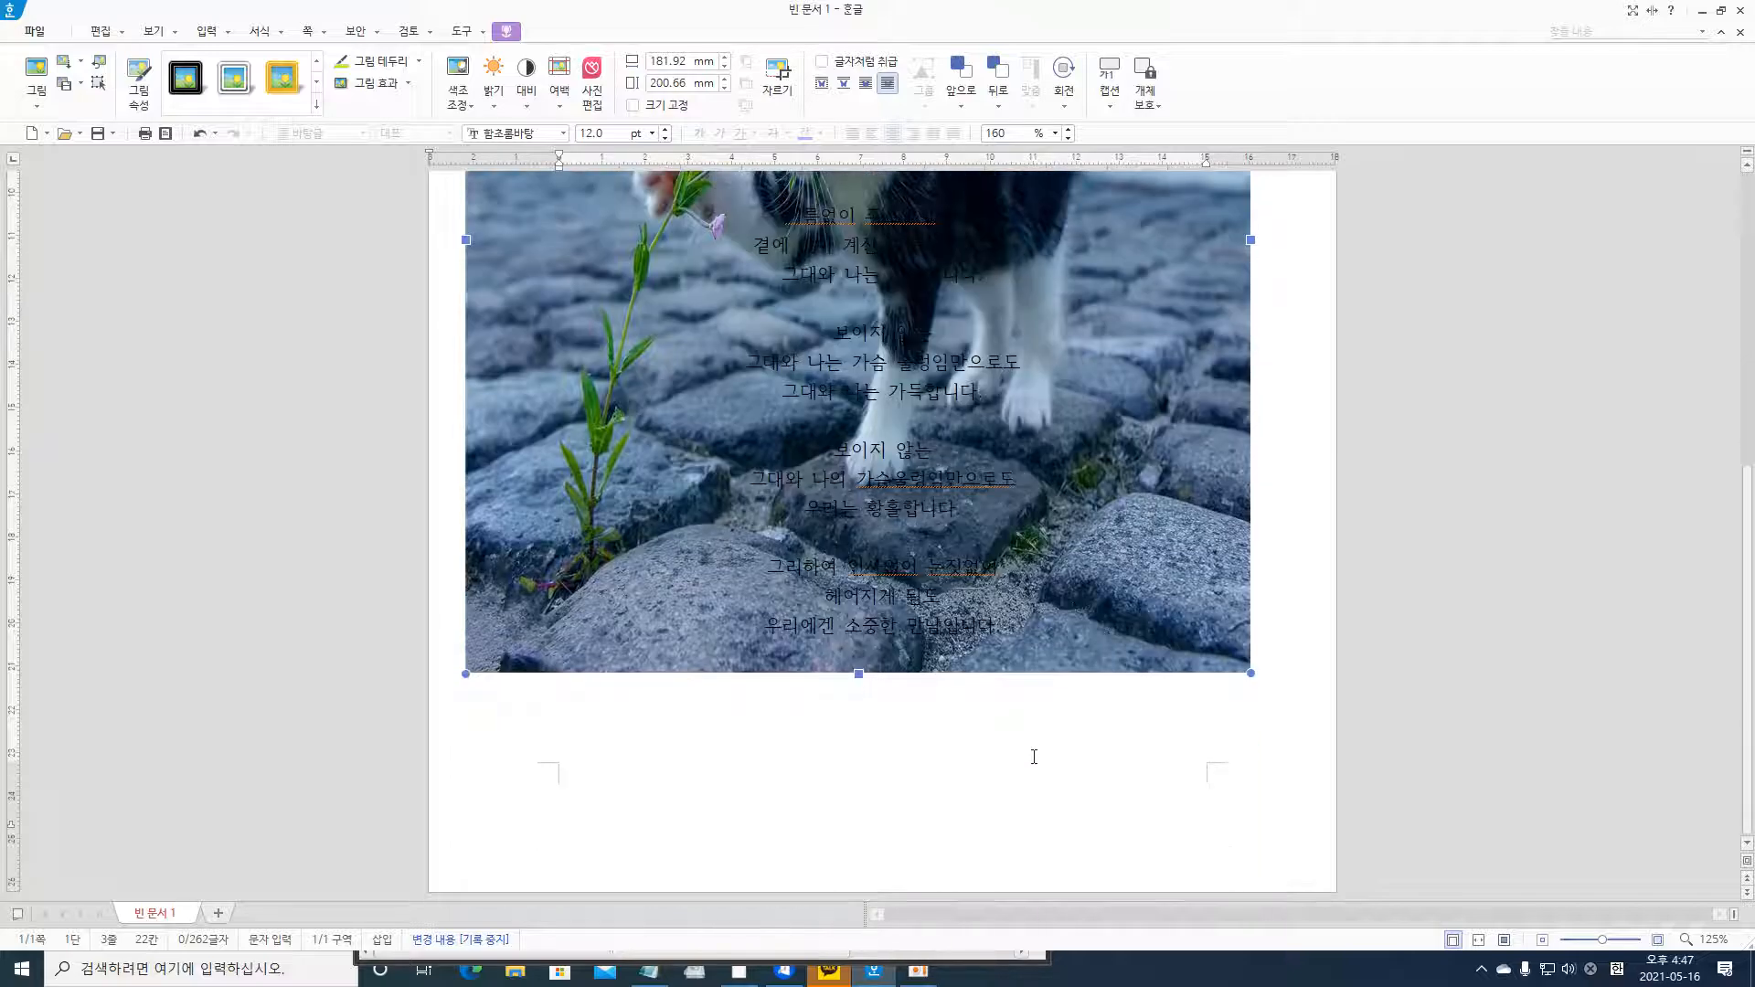
left_click_drag(859, 674, 859, 640)
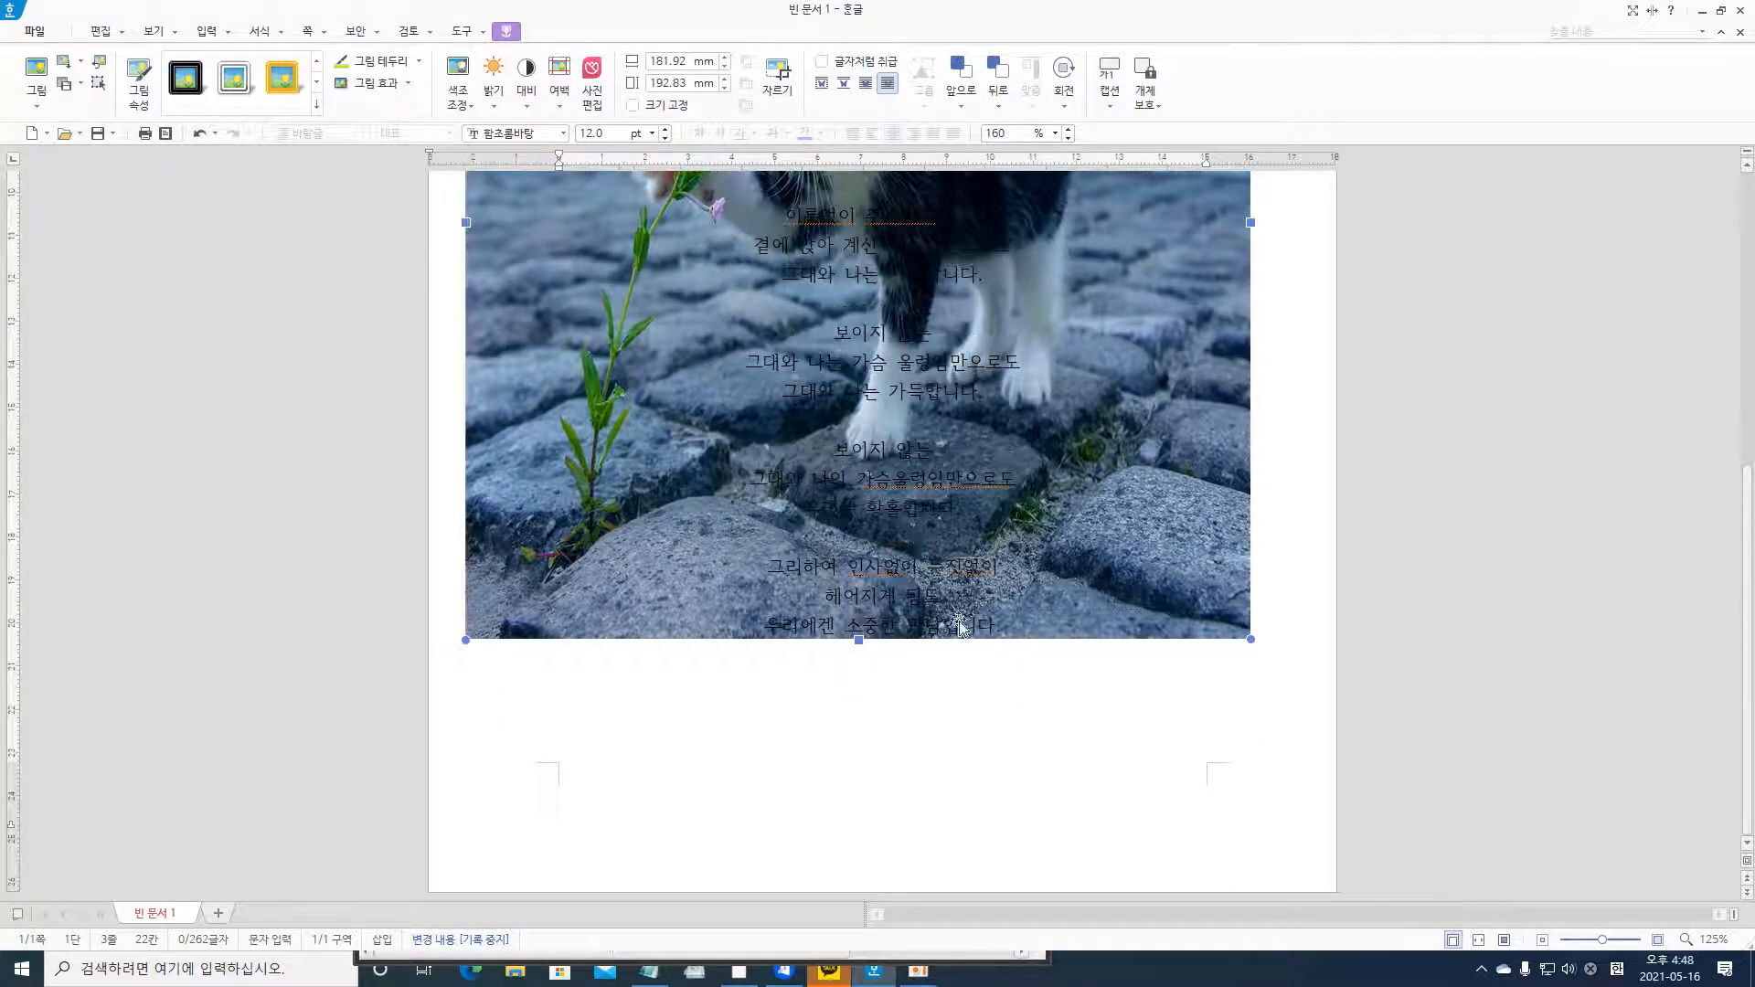
- Set the cat picture's text wrapping to 어울림 in its object properties and check how the poem flows around it
scroll(1023, 624, "up", 6)
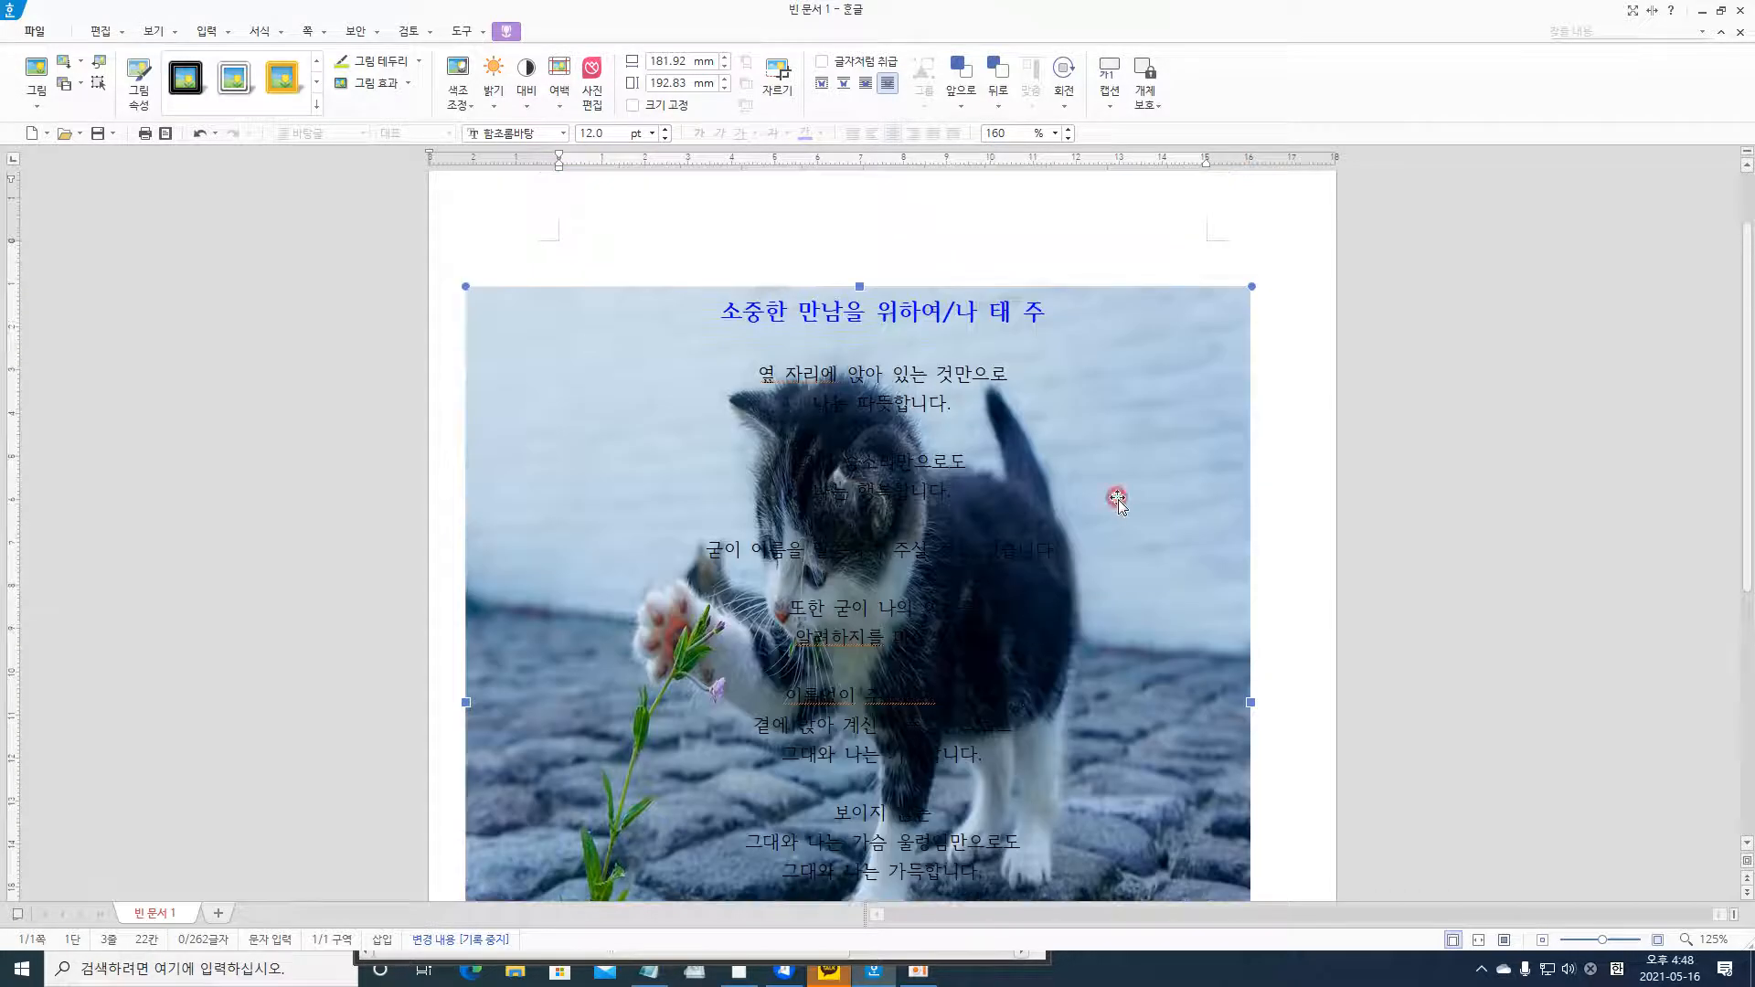
left_click(1117, 498)
right_click(1145, 500)
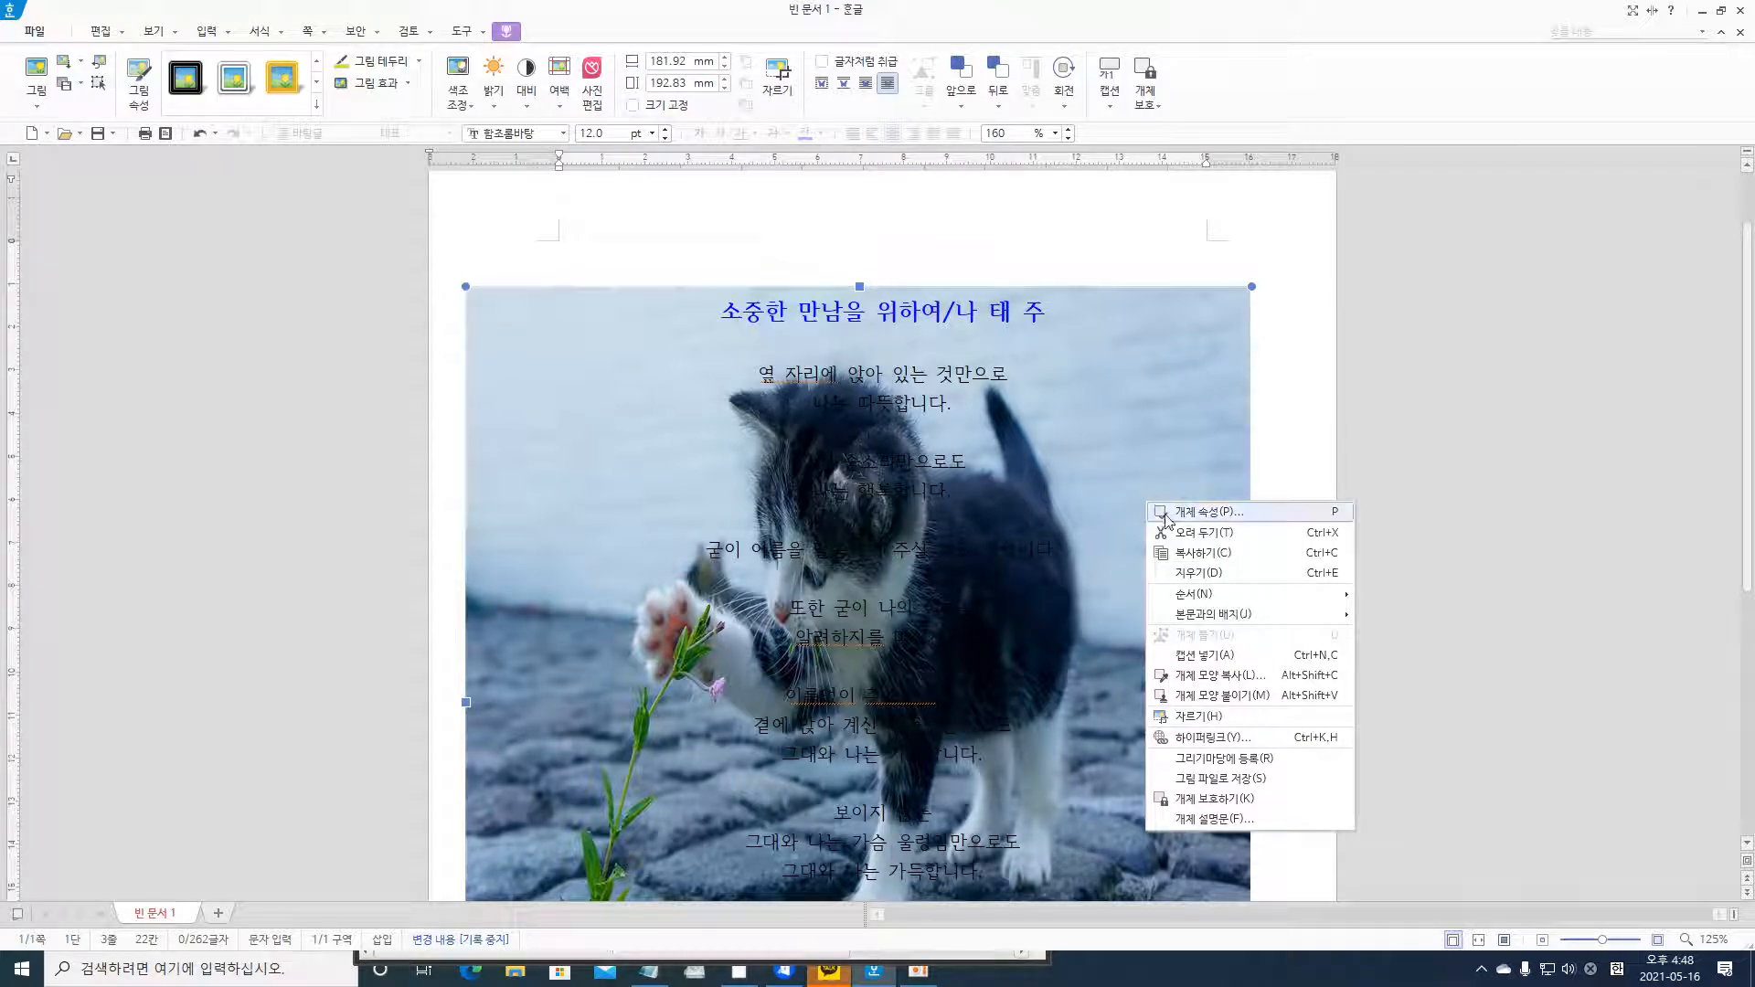
left_click(1174, 513)
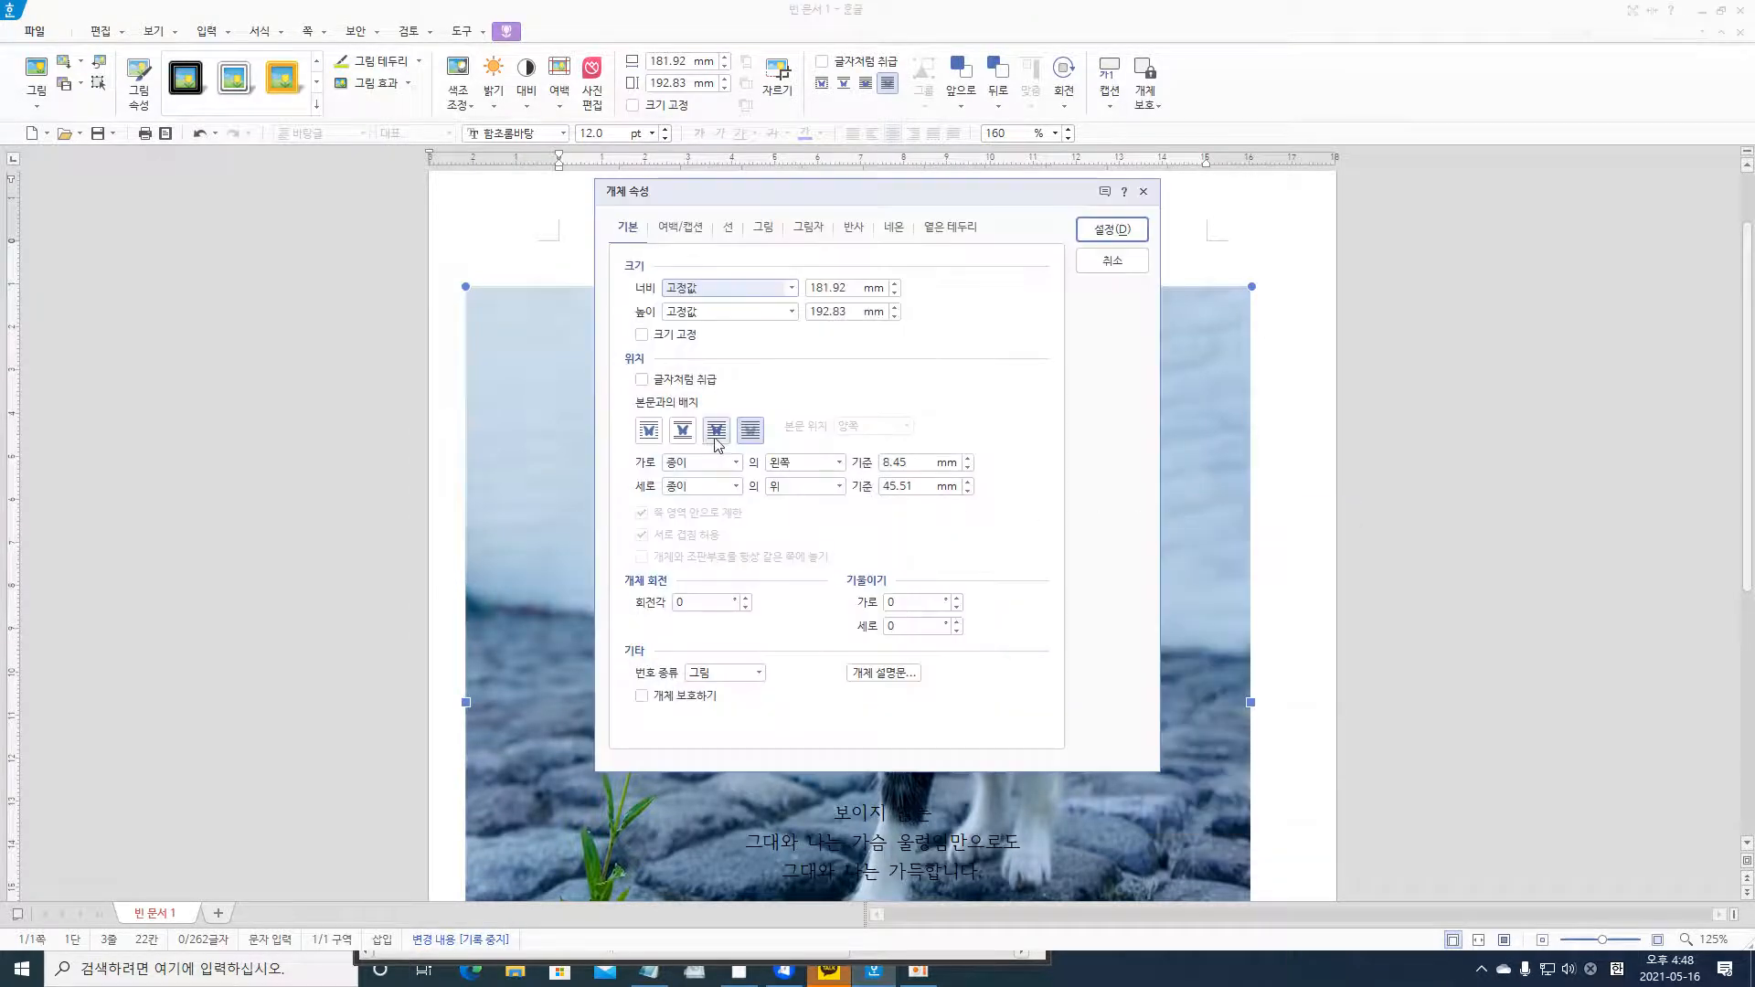
left_click(649, 430)
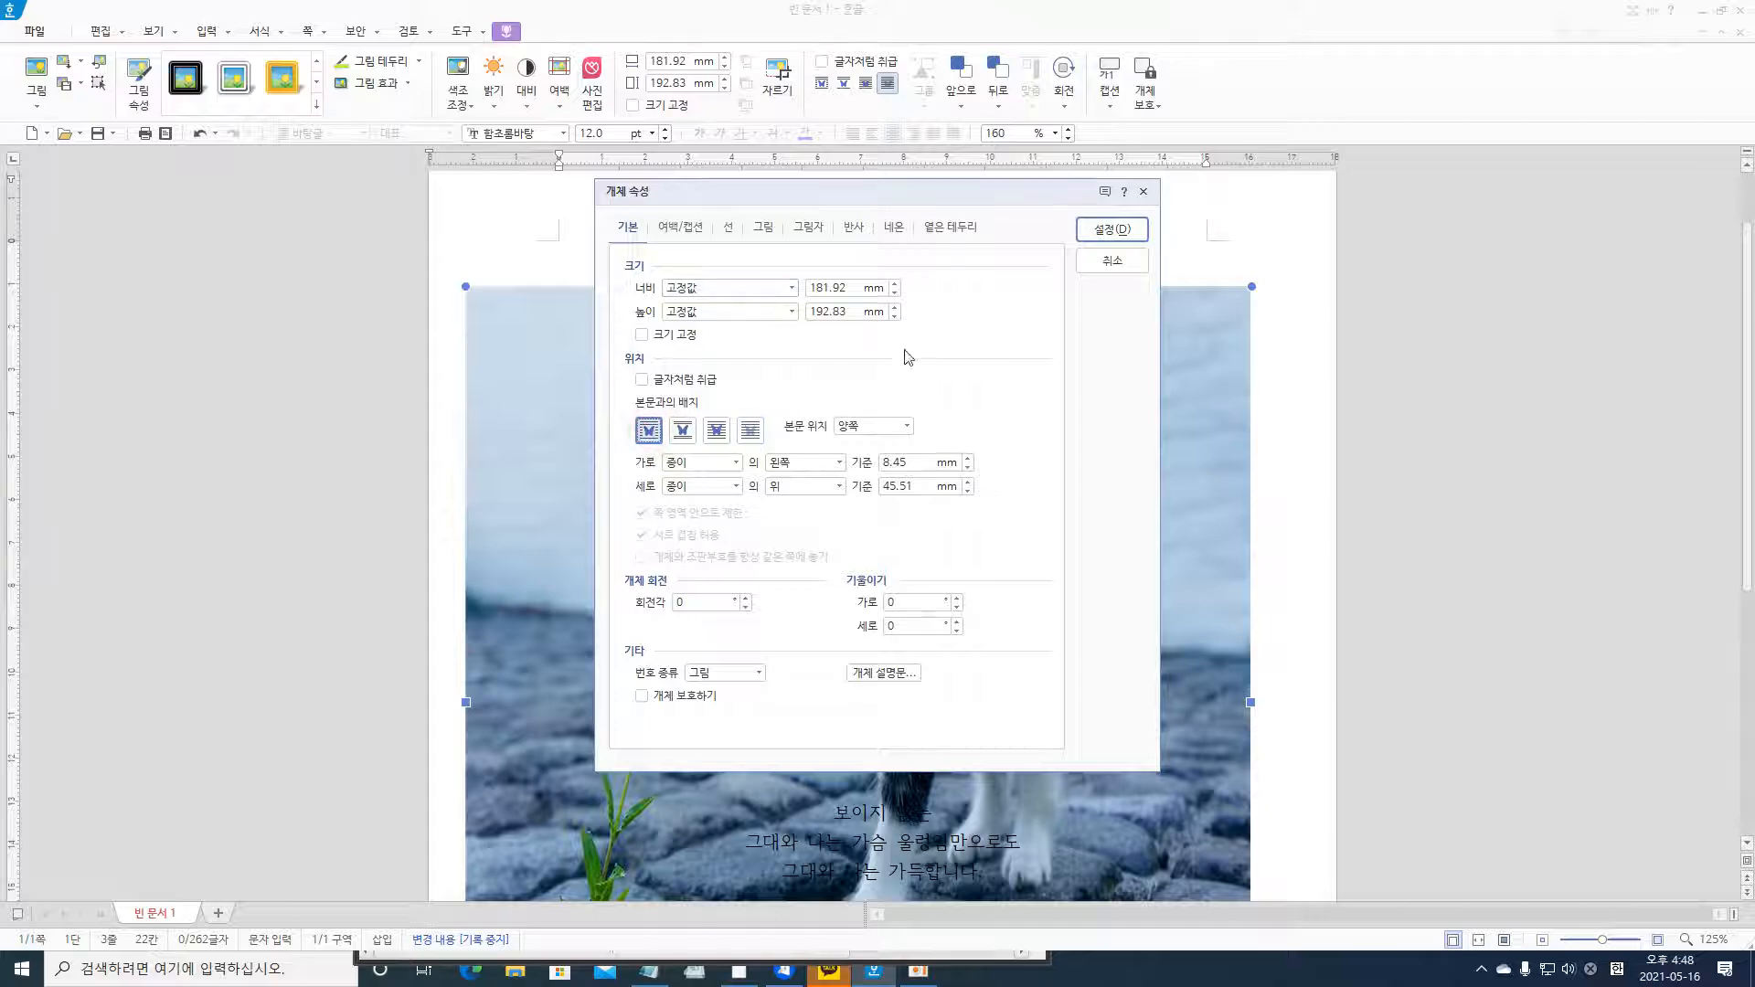
left_click(1112, 235)
scroll(1225, 480, "down", 6)
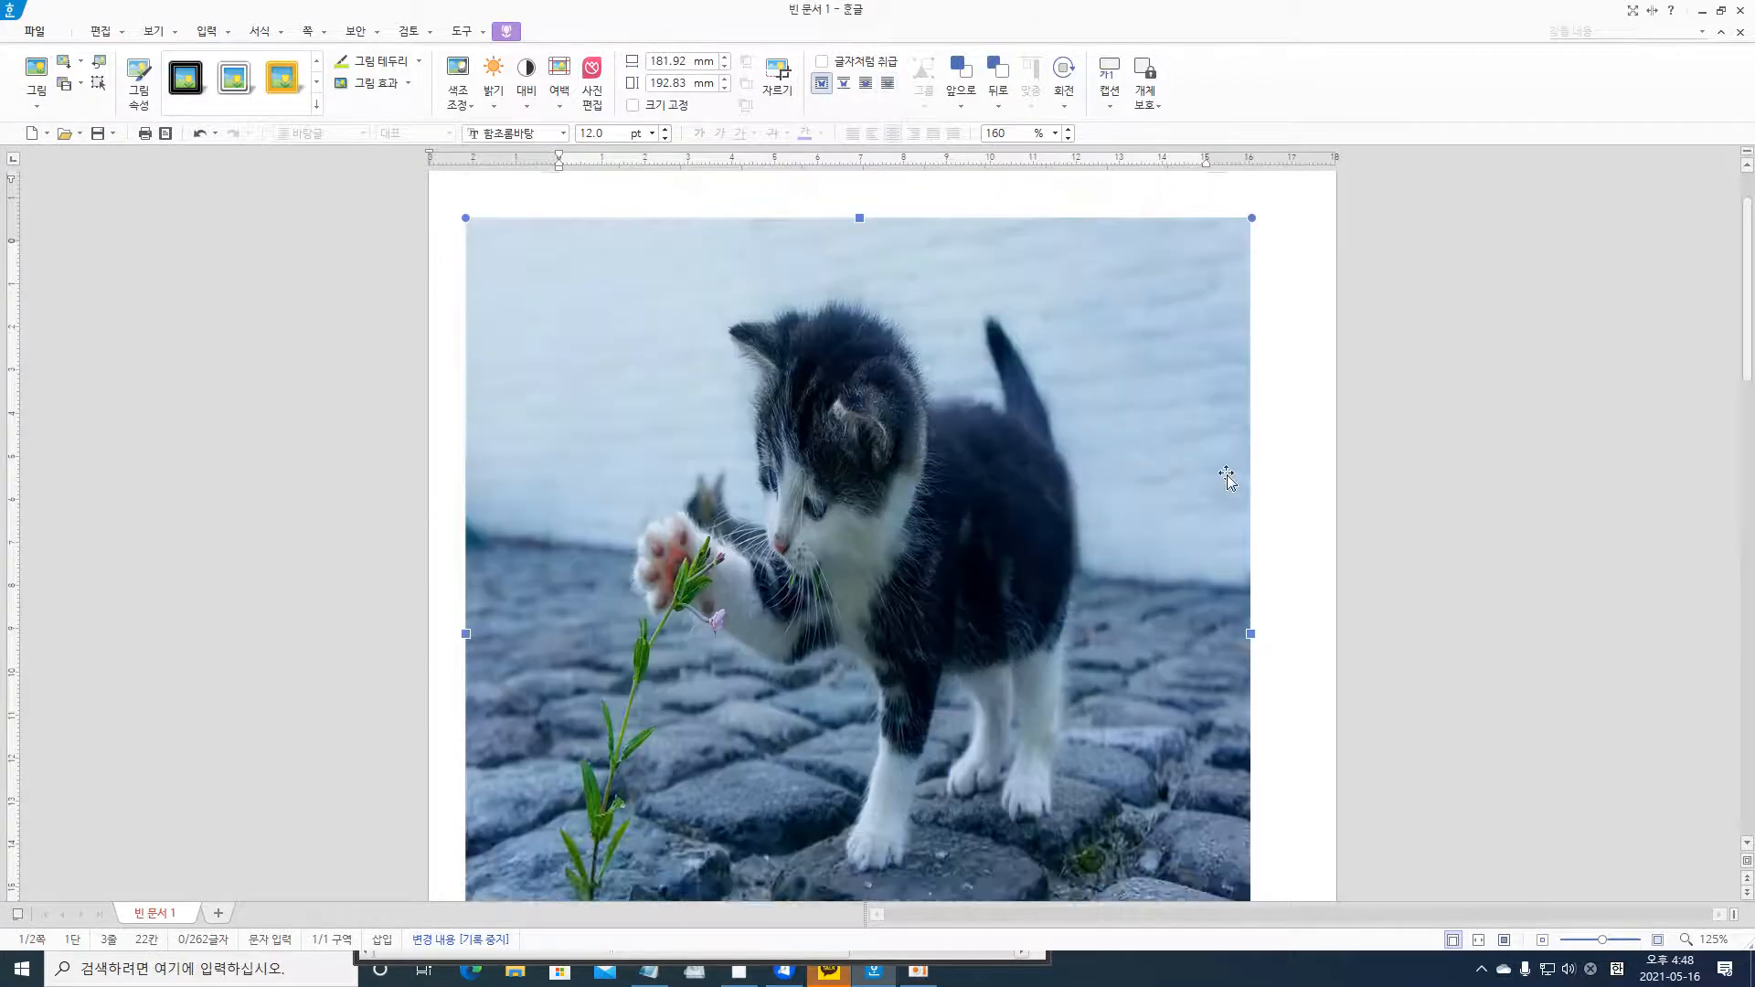
scroll(1193, 567, "down", 5)
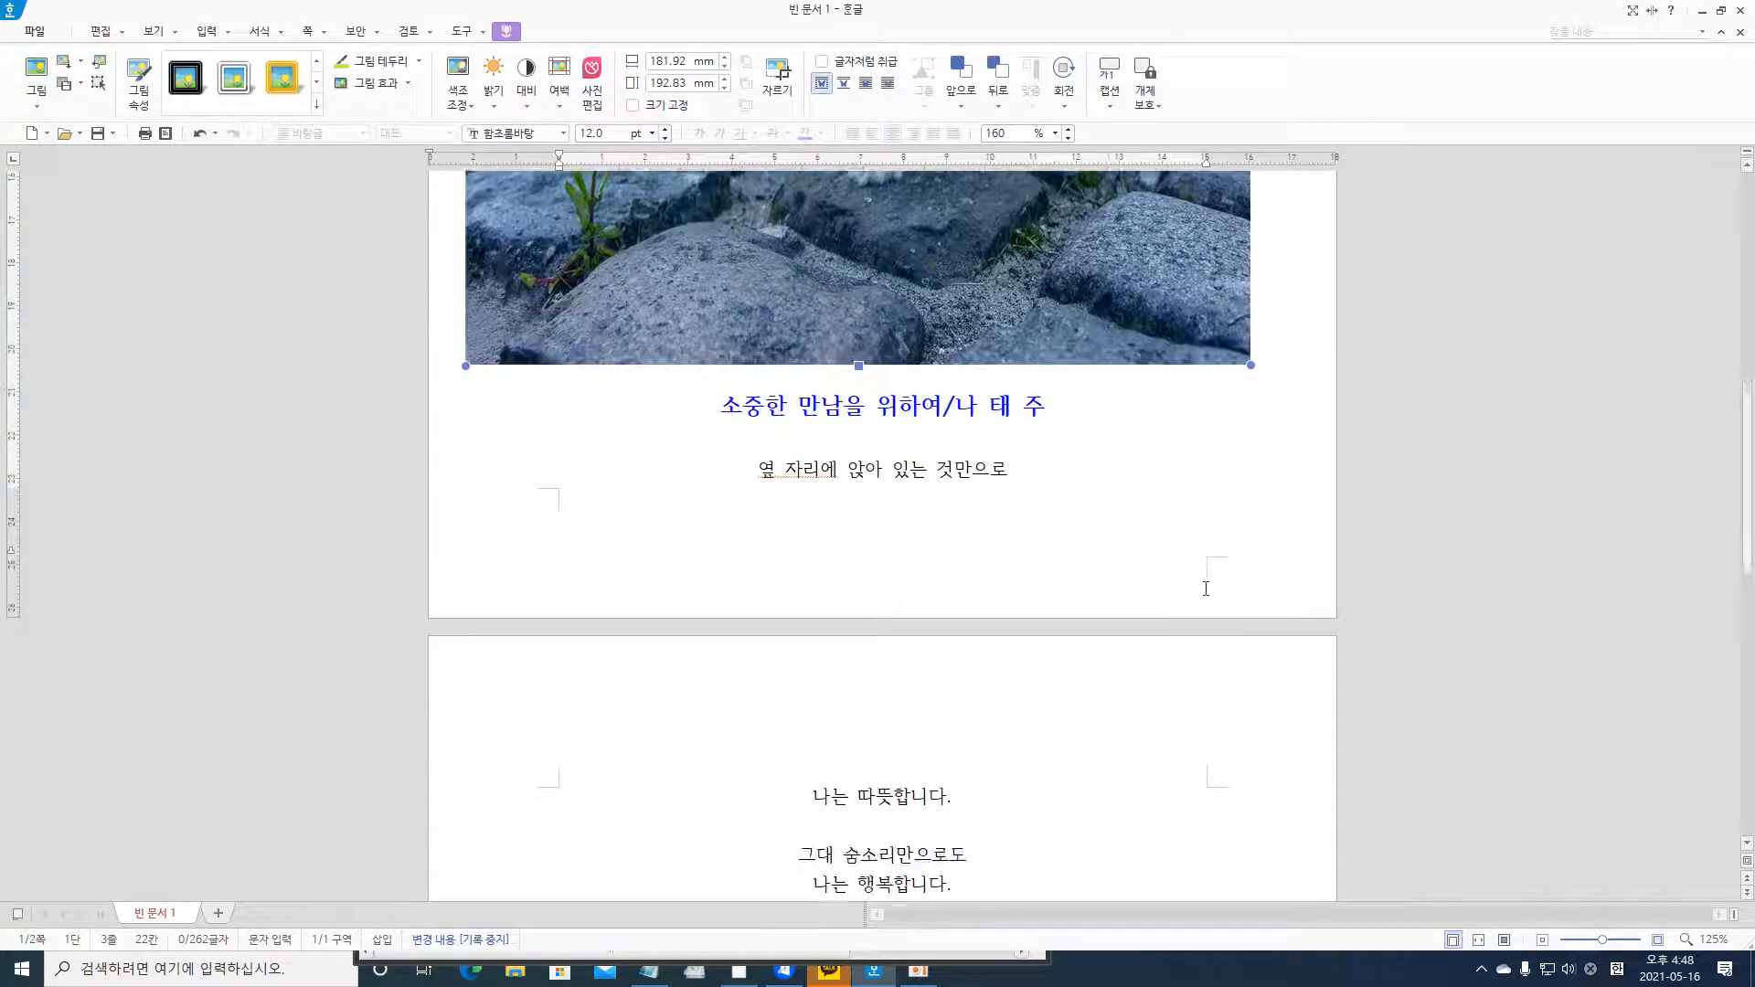
scroll(1198, 572, "up", 12)
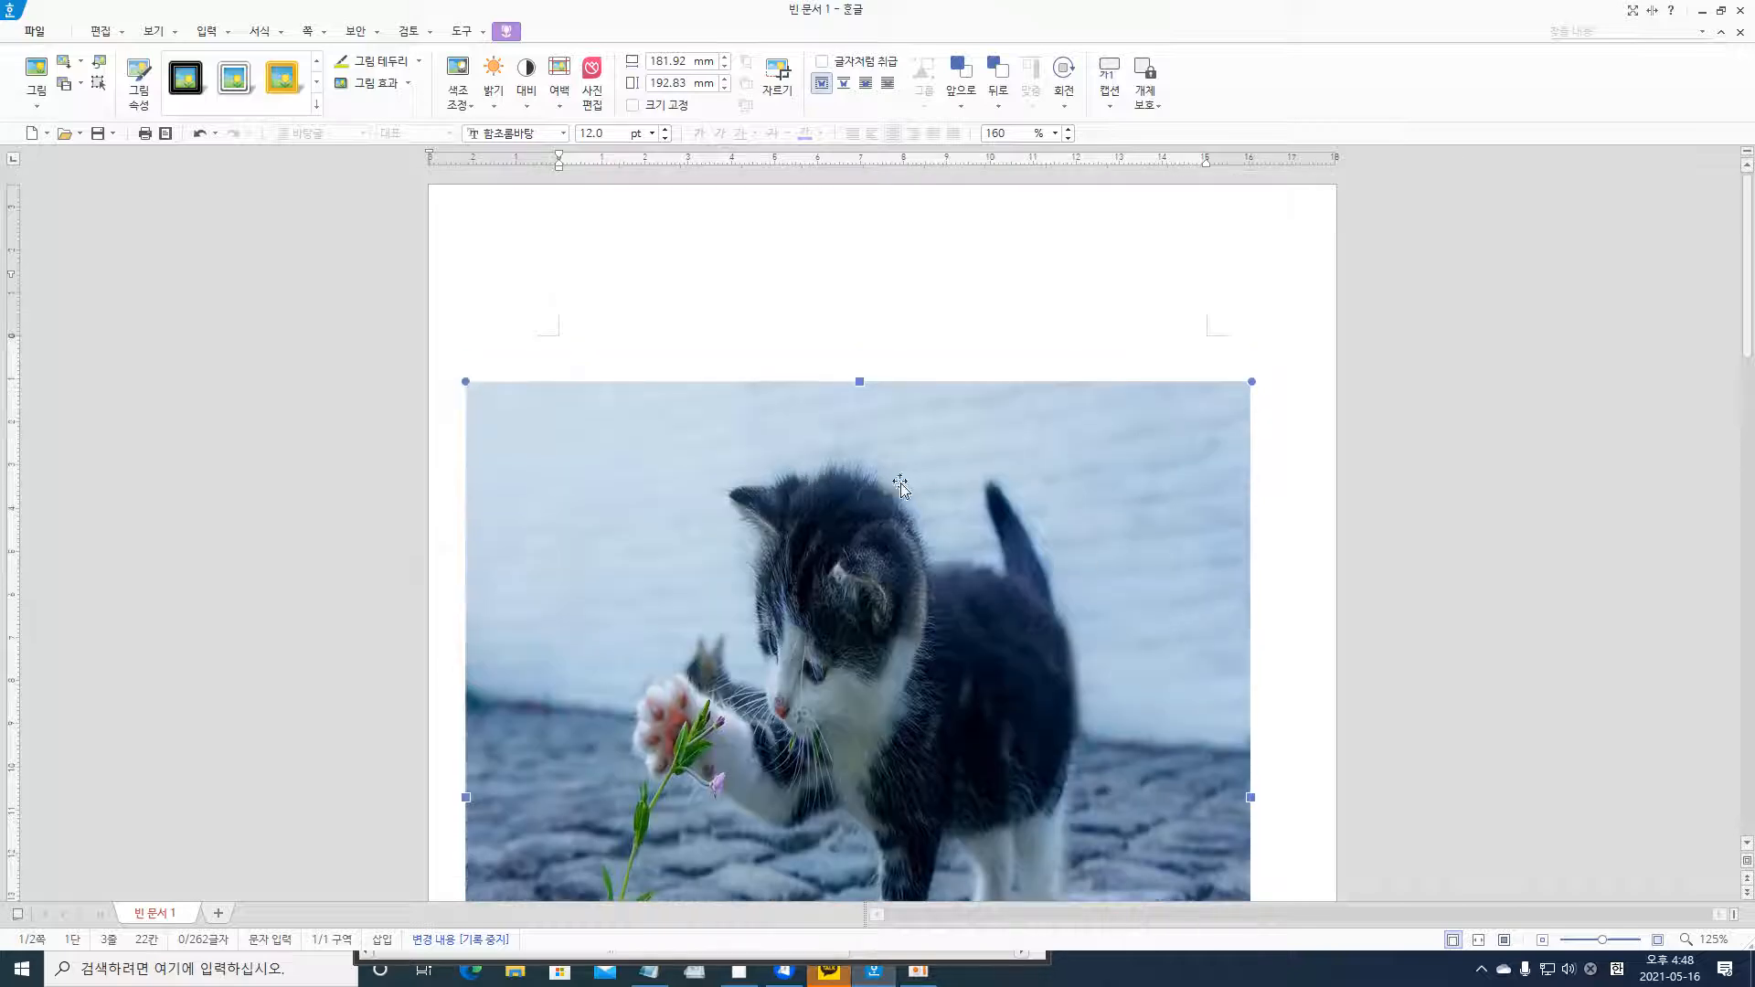
- Shrink the cat picture to about 53 × 56 mm beside the lower verses of the poem
scroll(914, 512, "down", 2)
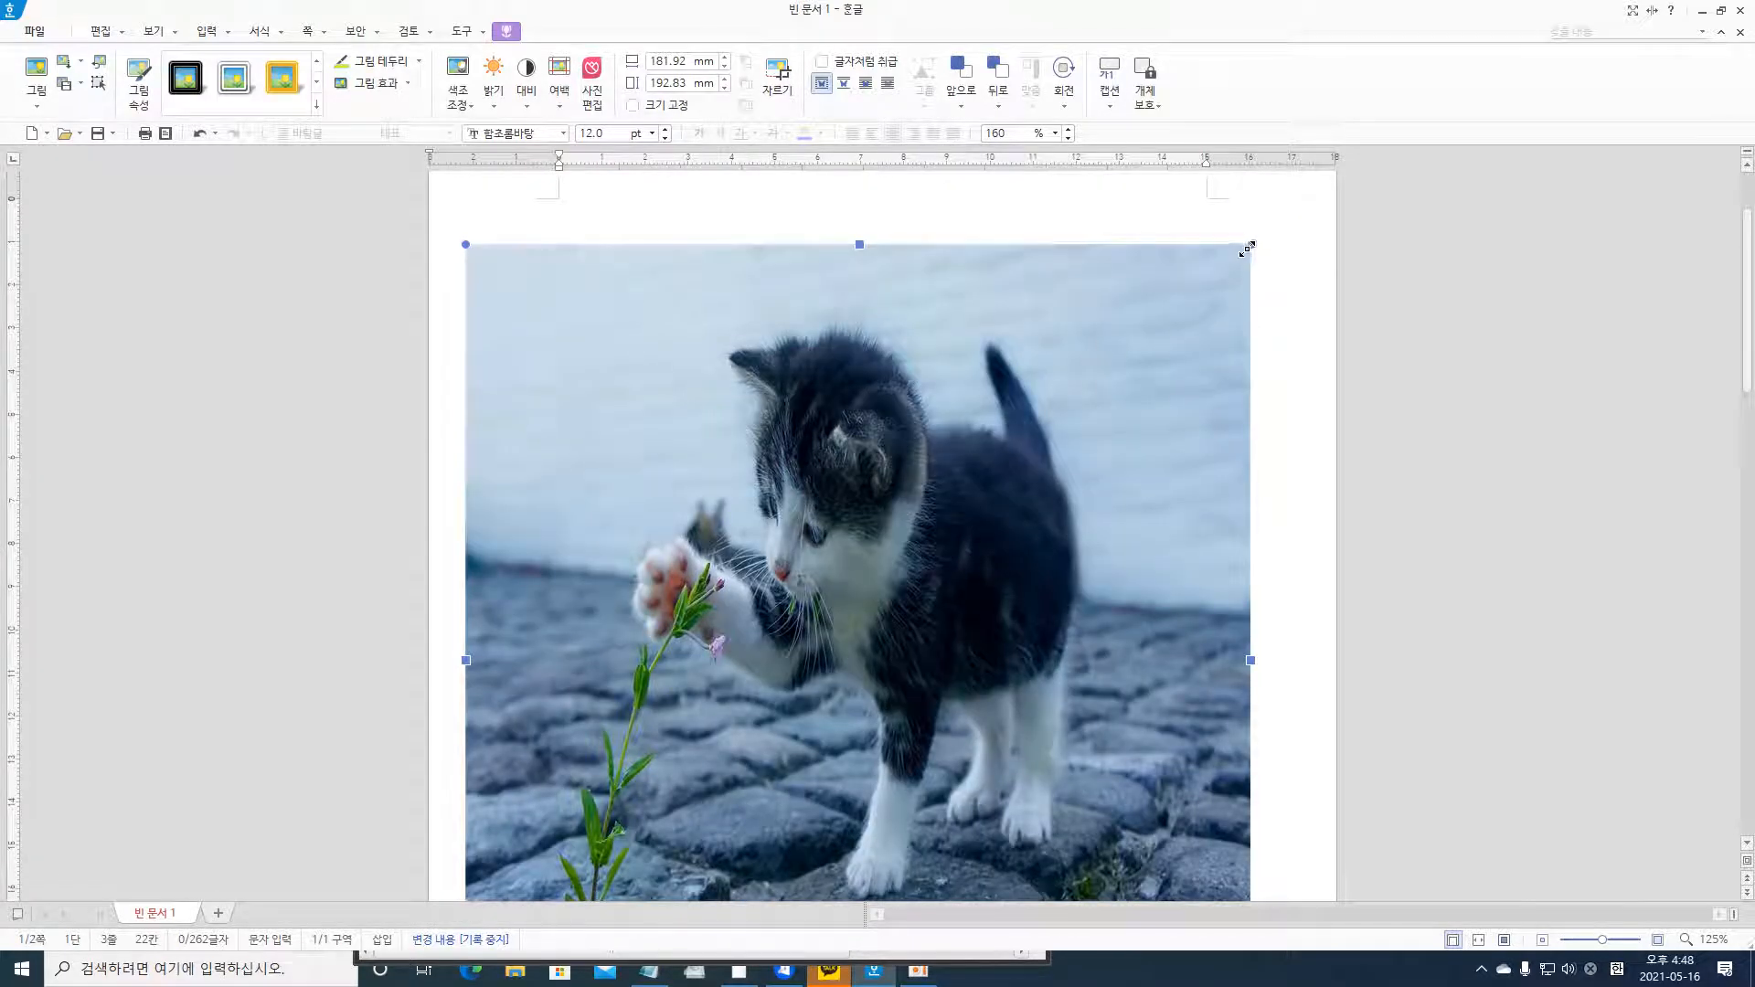
left_click_drag(1248, 246, 632, 713)
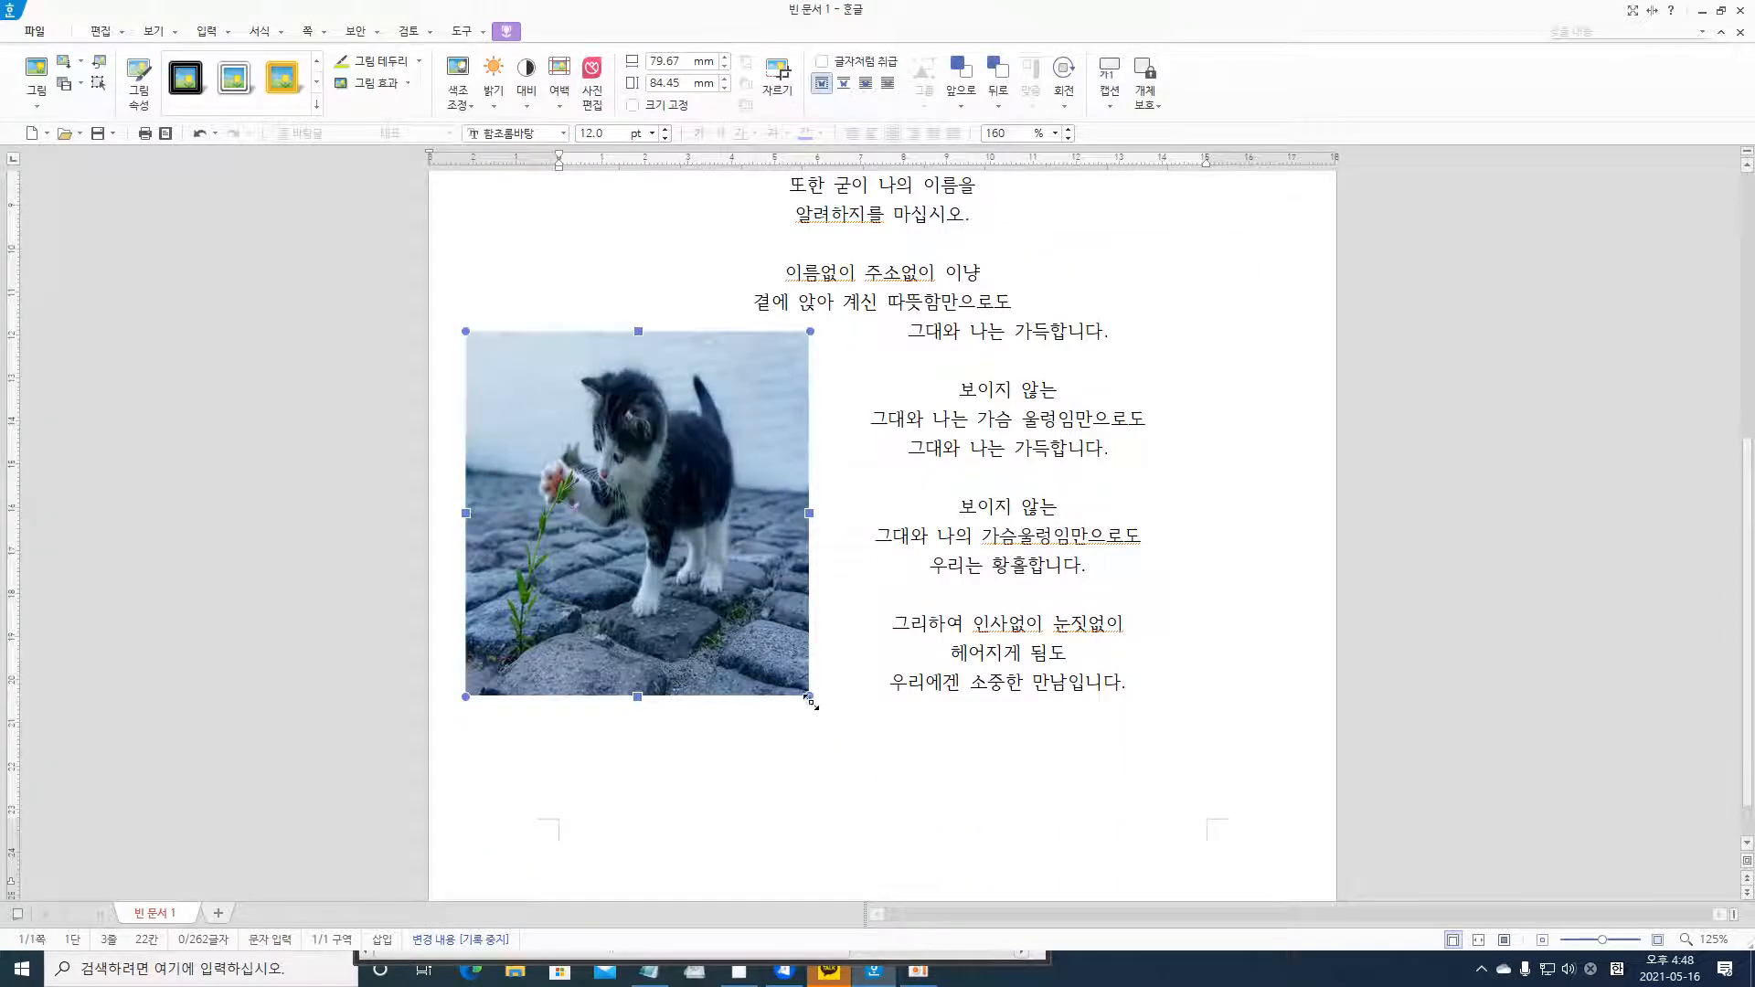
left_click_drag(809, 699, 695, 568)
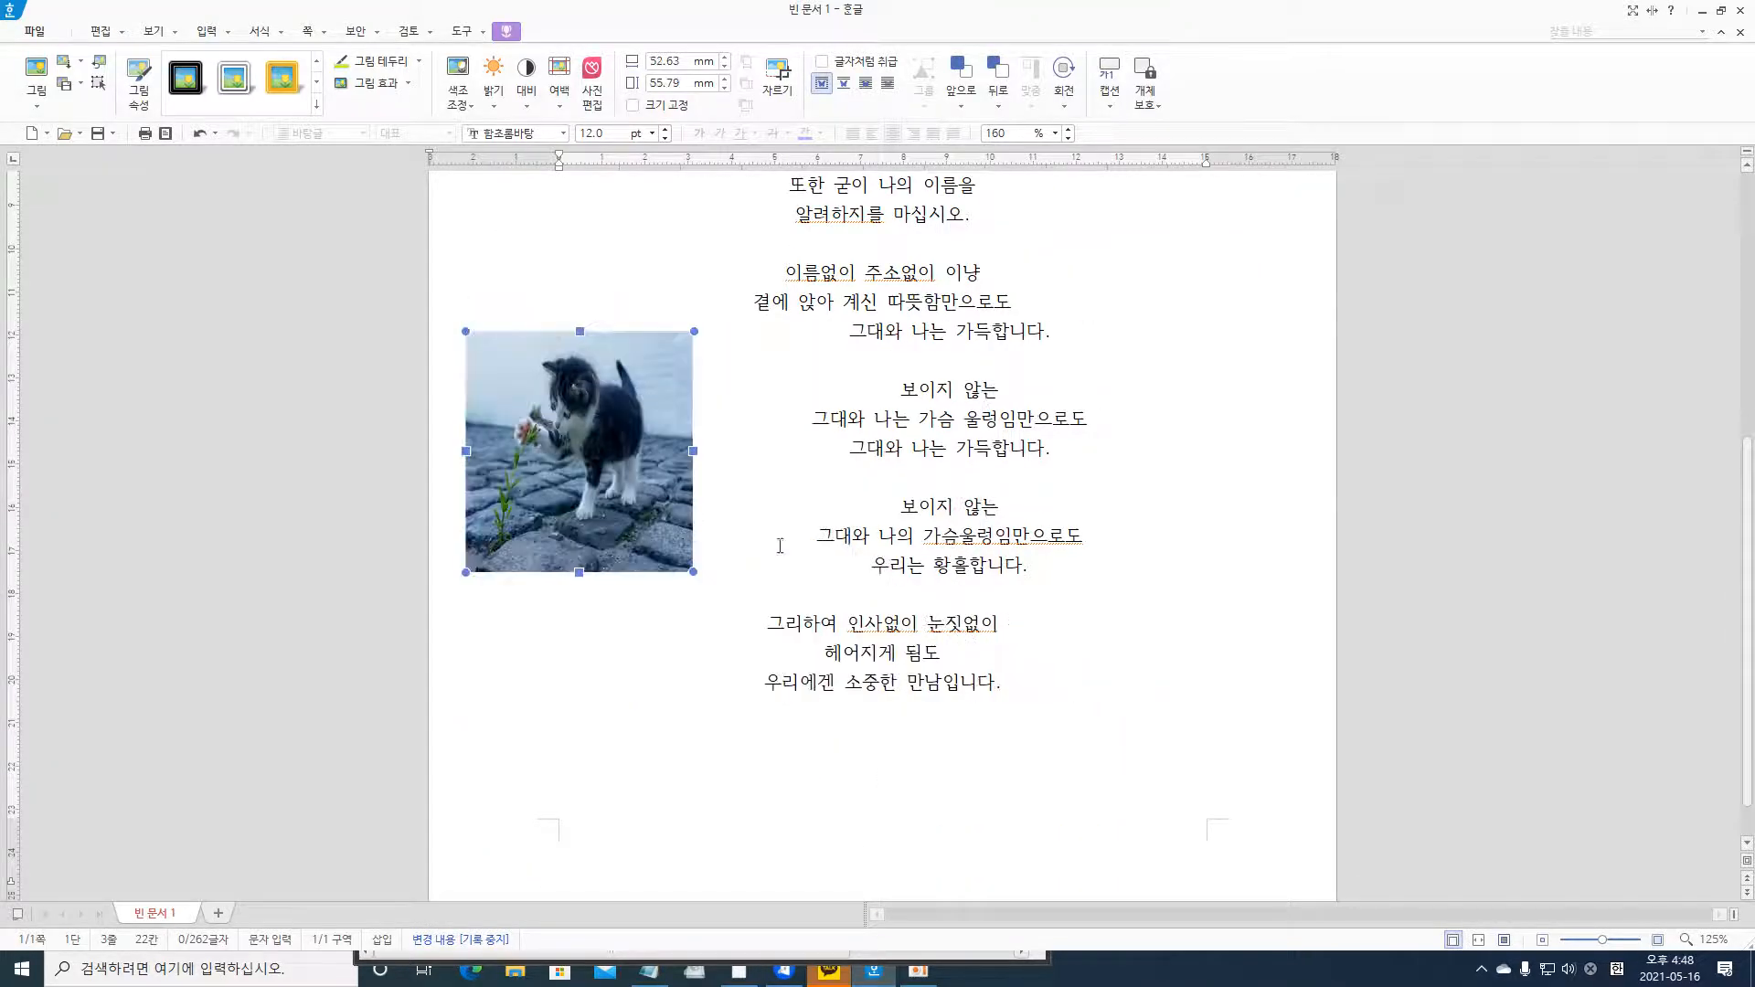
- Move the cat picture up the page, shrink it to about 30 × 32 mm and place it left of the first verse
scroll(859, 547, "up", 1)
left_click_drag(601, 666, 600, 391)
scroll(781, 501, "up", 3)
scroll(781, 501, "up", 1)
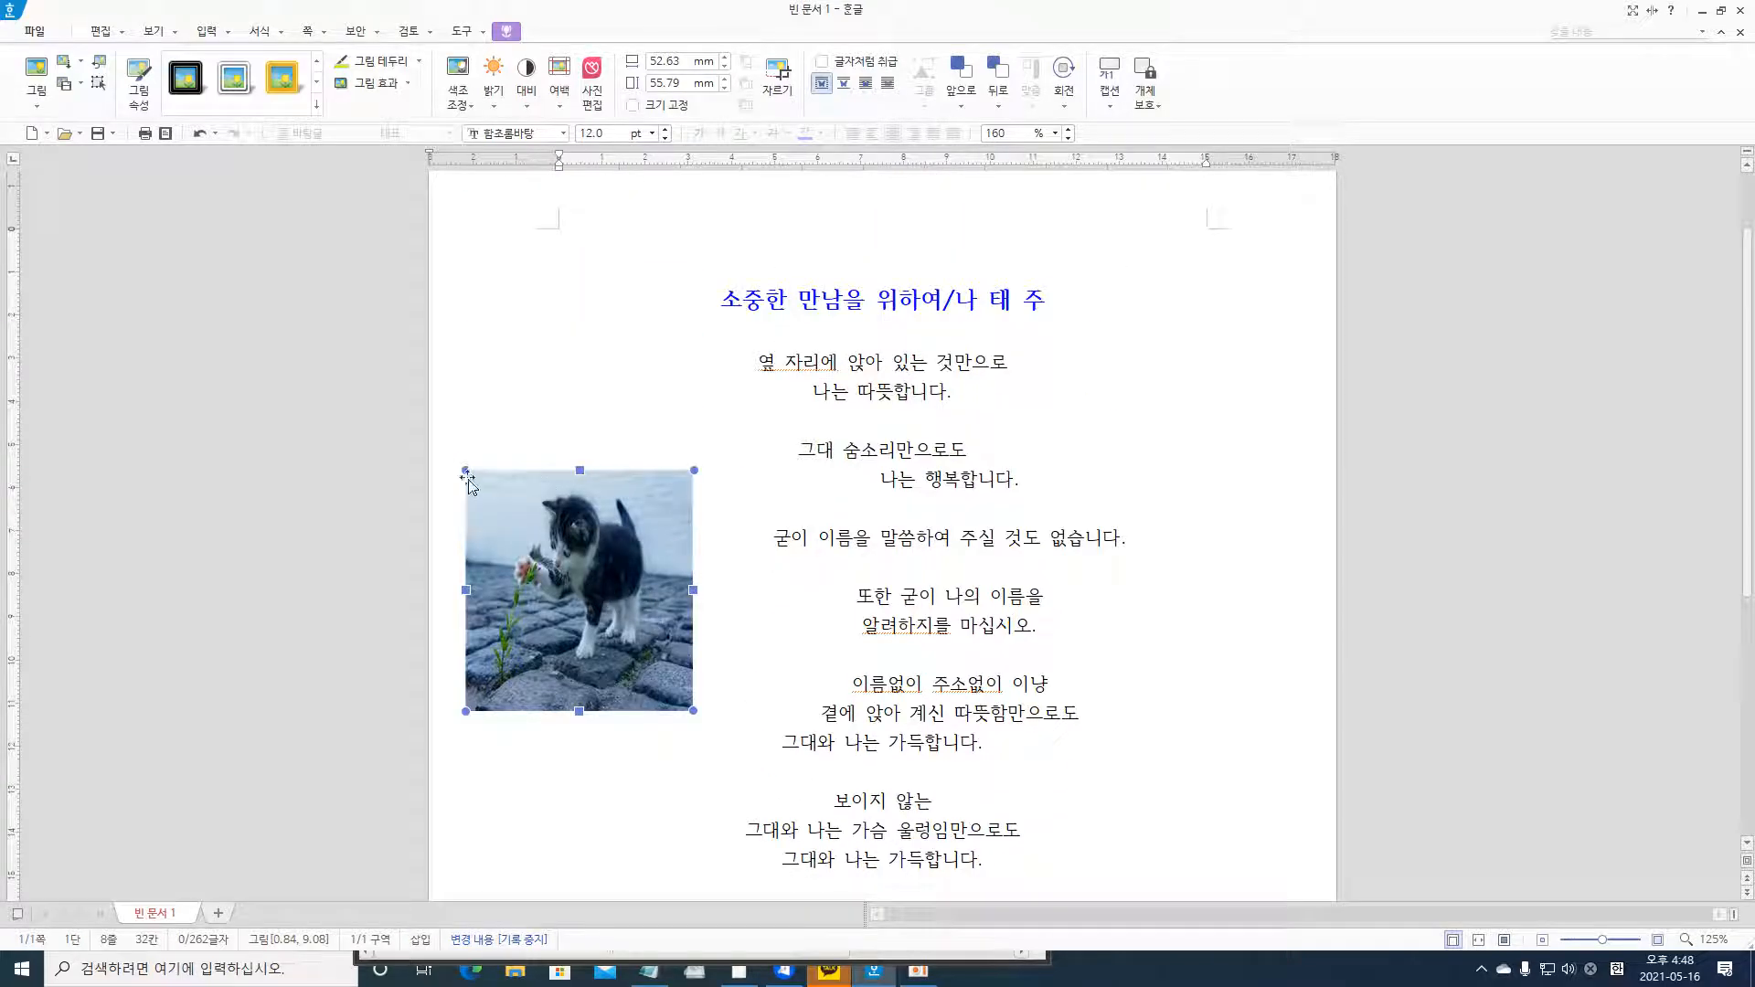
left_click_drag(466, 468, 563, 574)
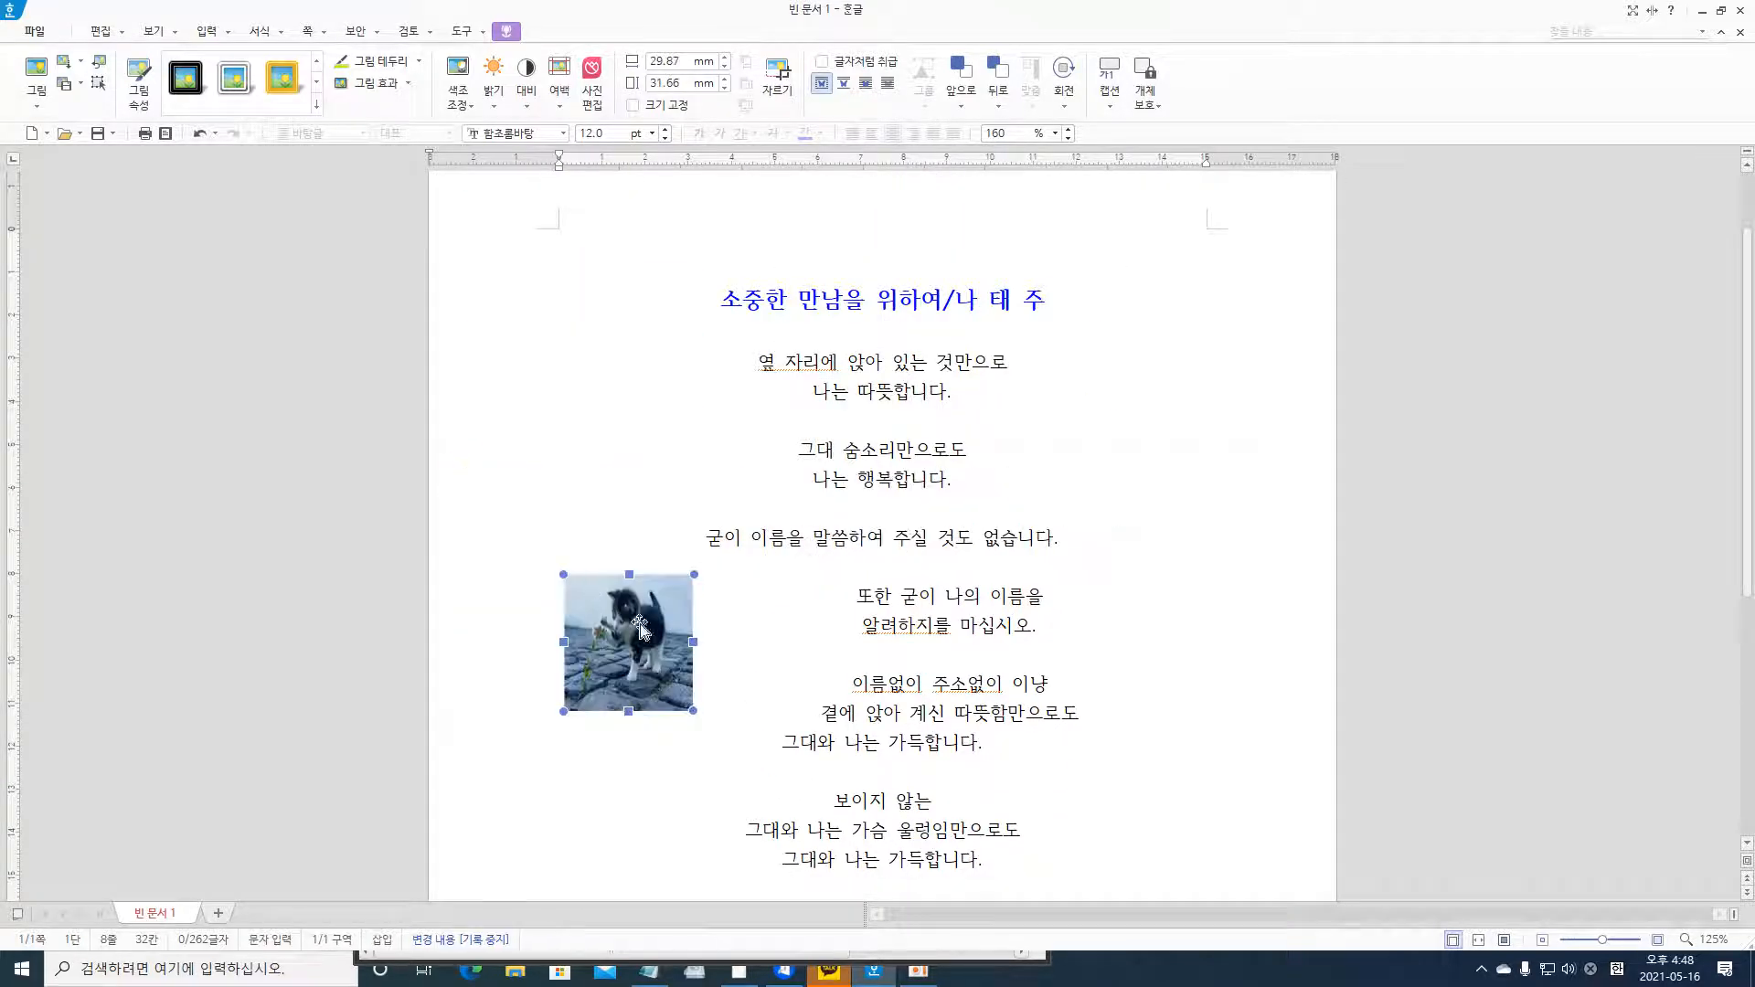
left_click_drag(660, 651, 598, 430)
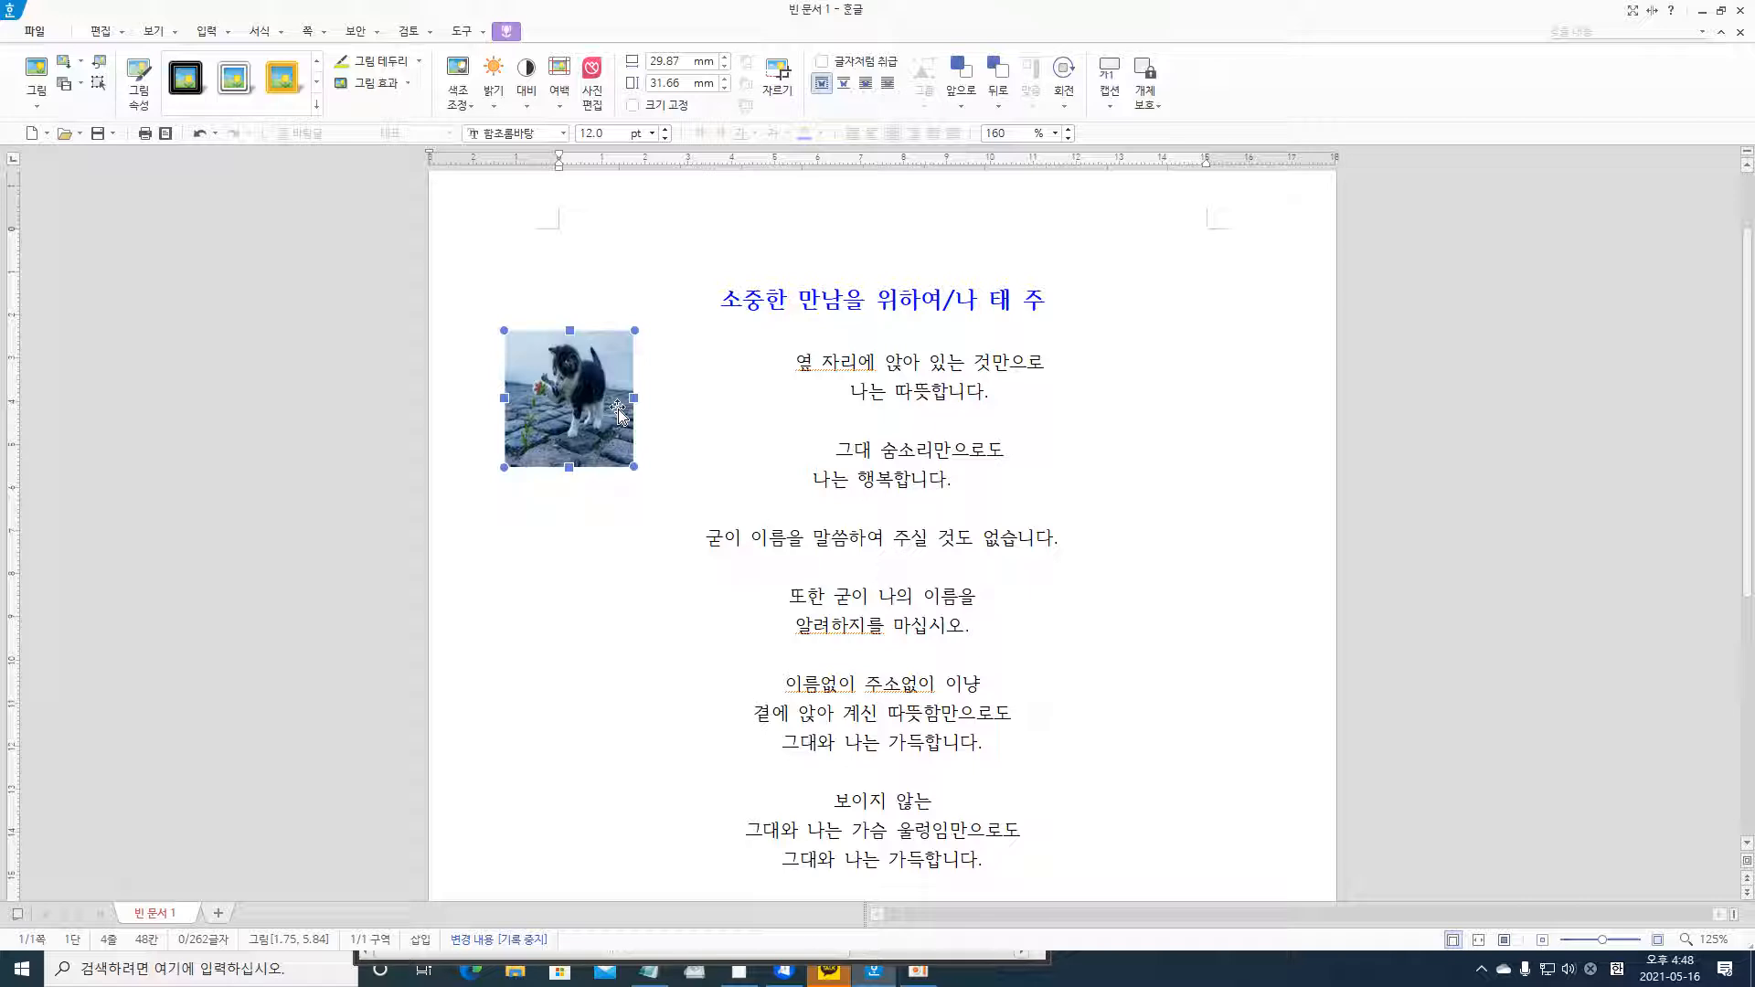
- Delete the cat picture beside the first verse
double_click(612, 385)
left_click(603, 397)
key("Delete")
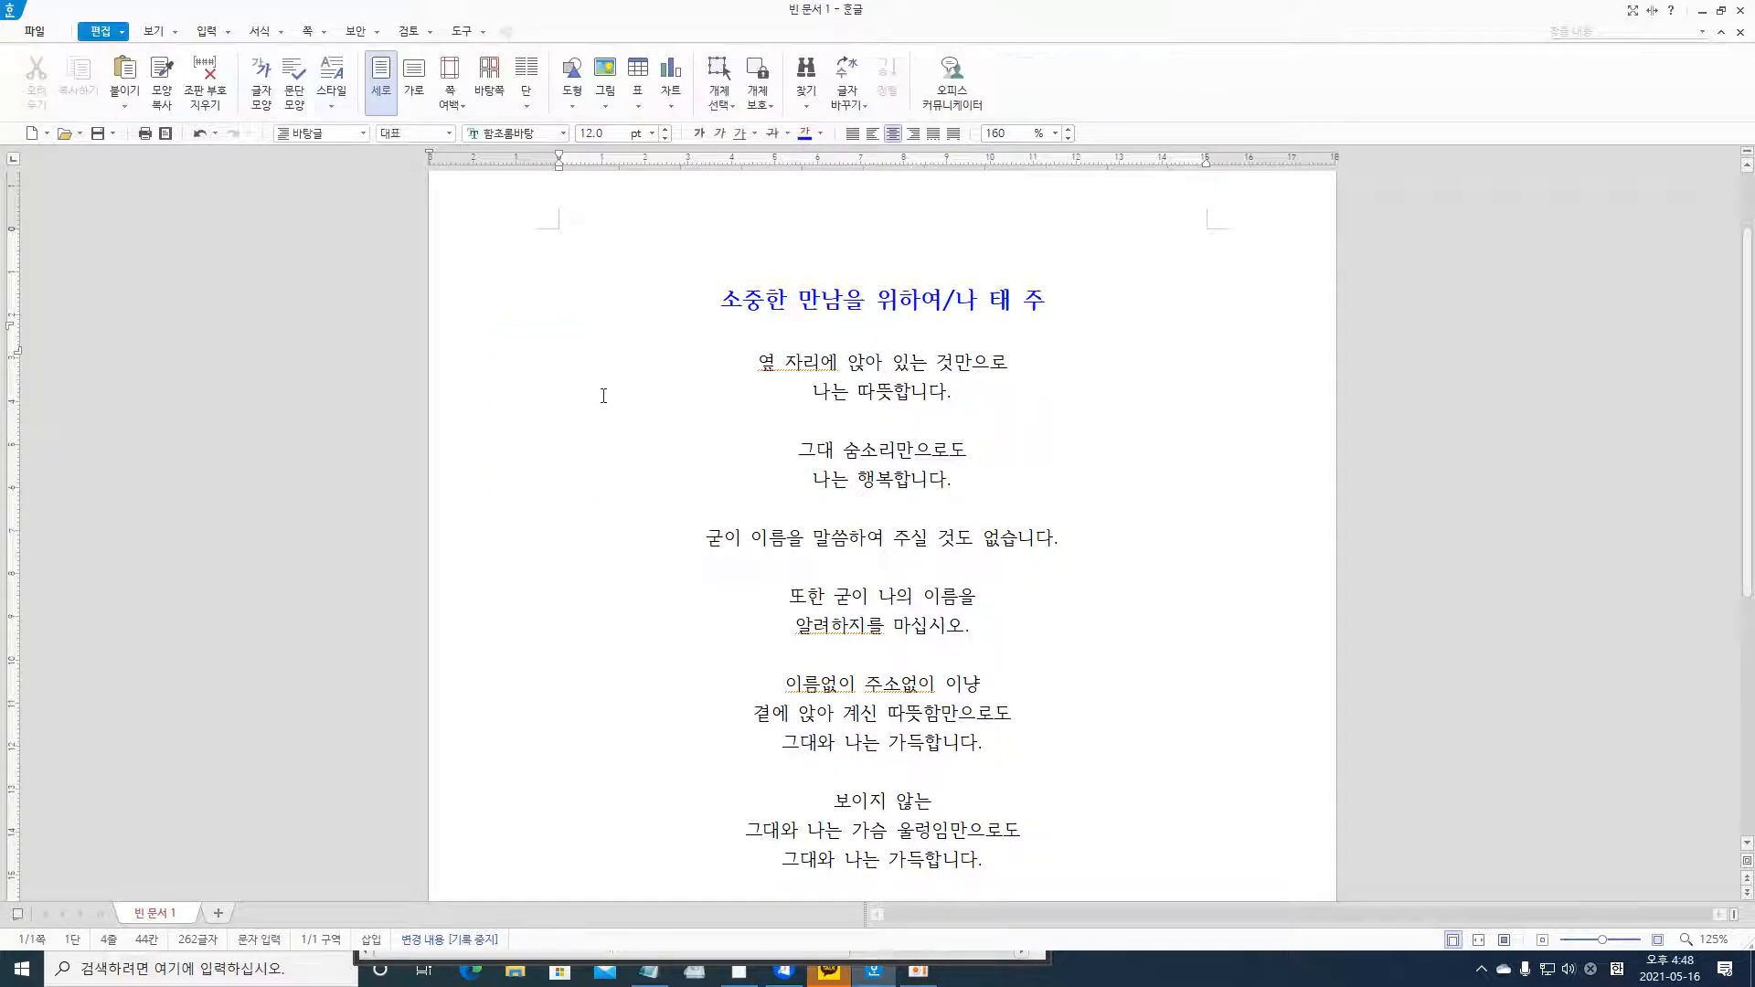
- Insert 남녀.jpg from the png folder inside 사진 at about 31 × 25 mm, left of the poem's first verse
left_click(607, 108)
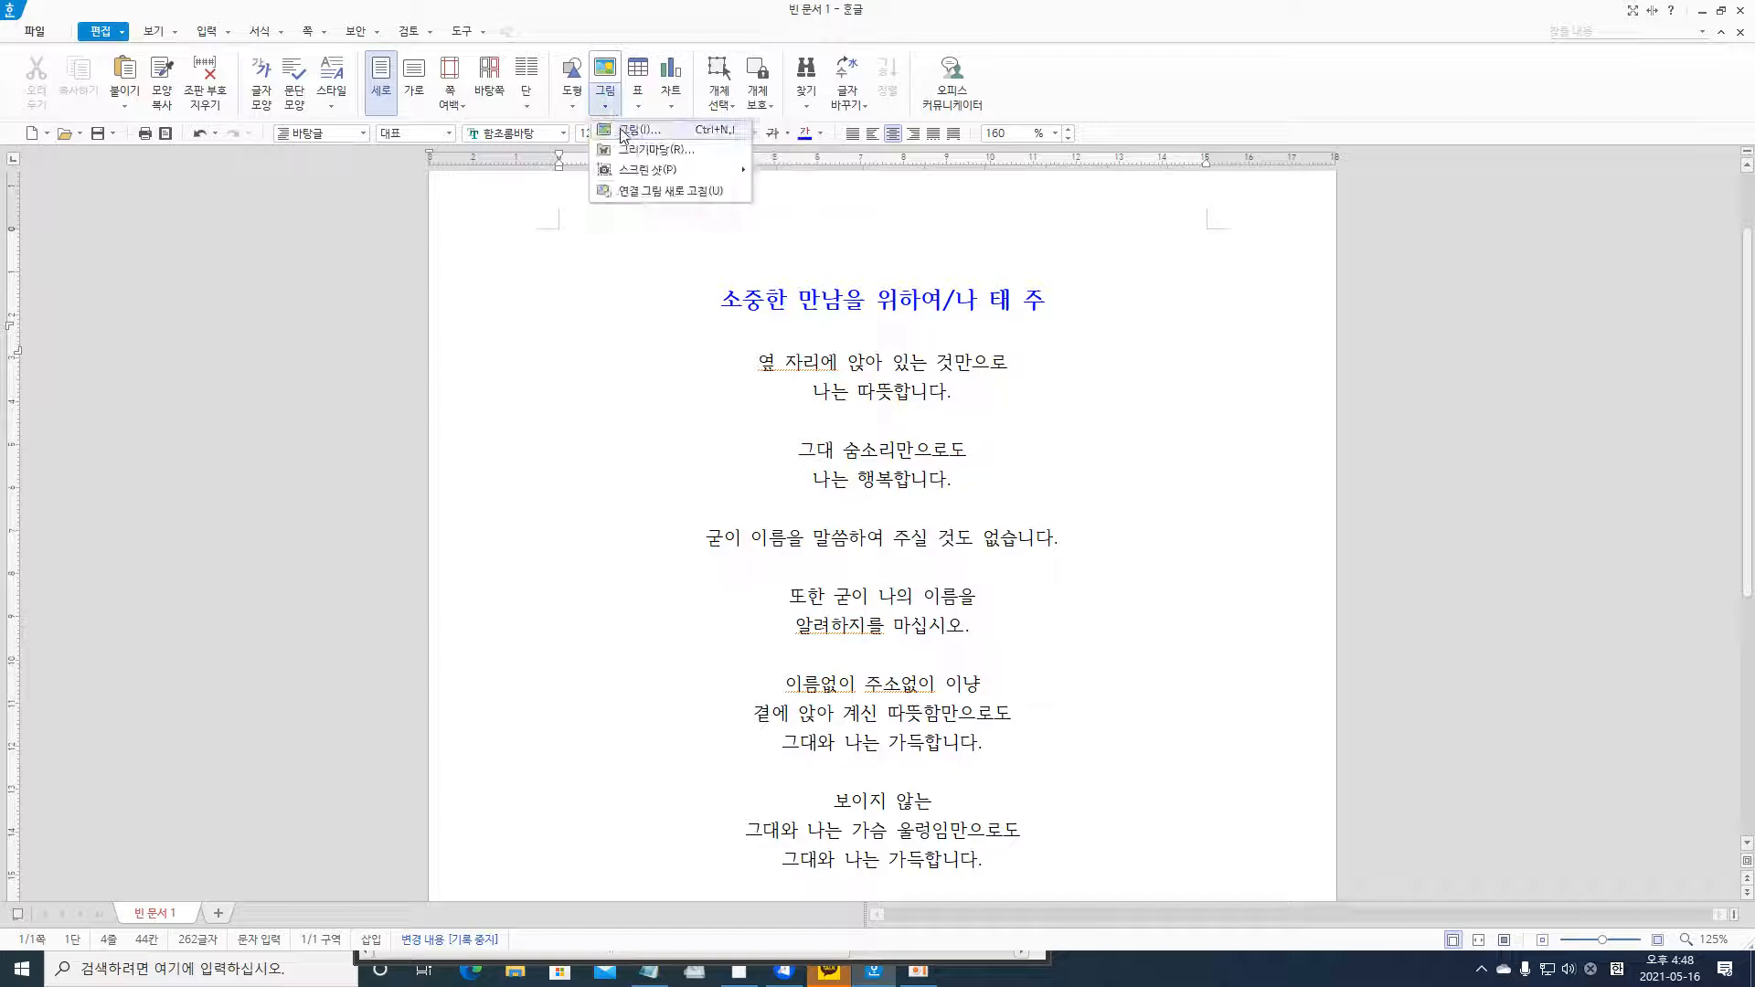
left_click(620, 129)
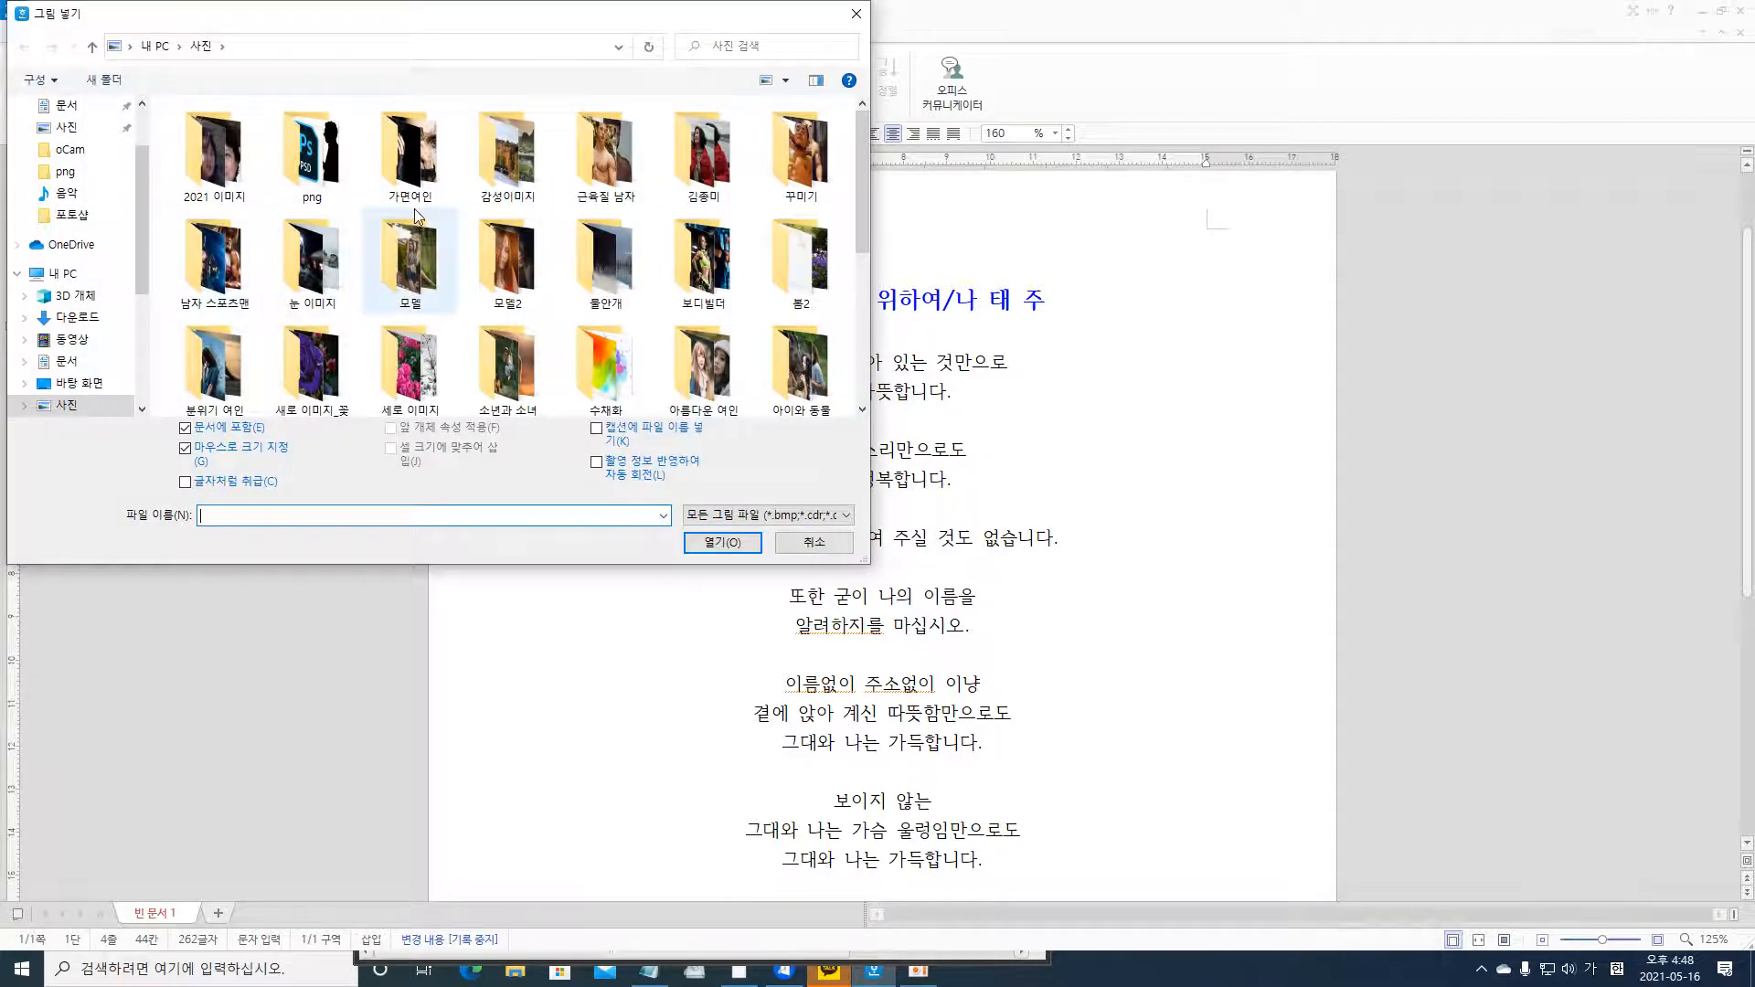
double_click(314, 150)
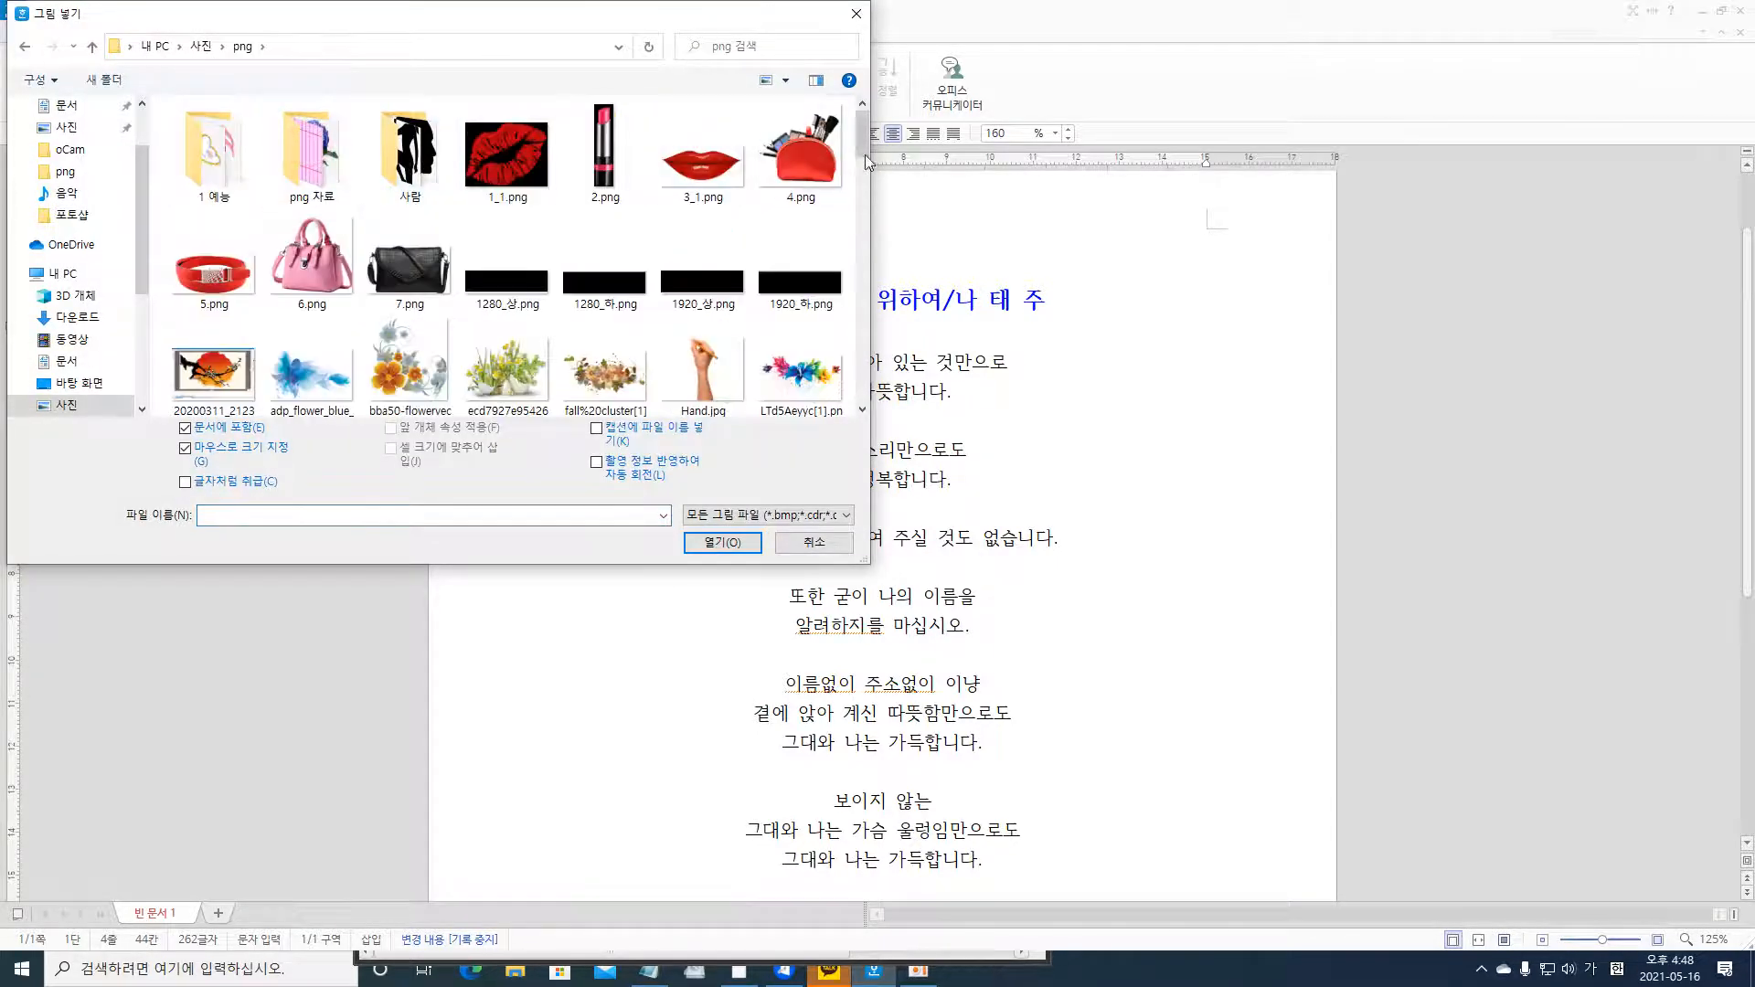
left_click_drag(866, 157, 713, 287)
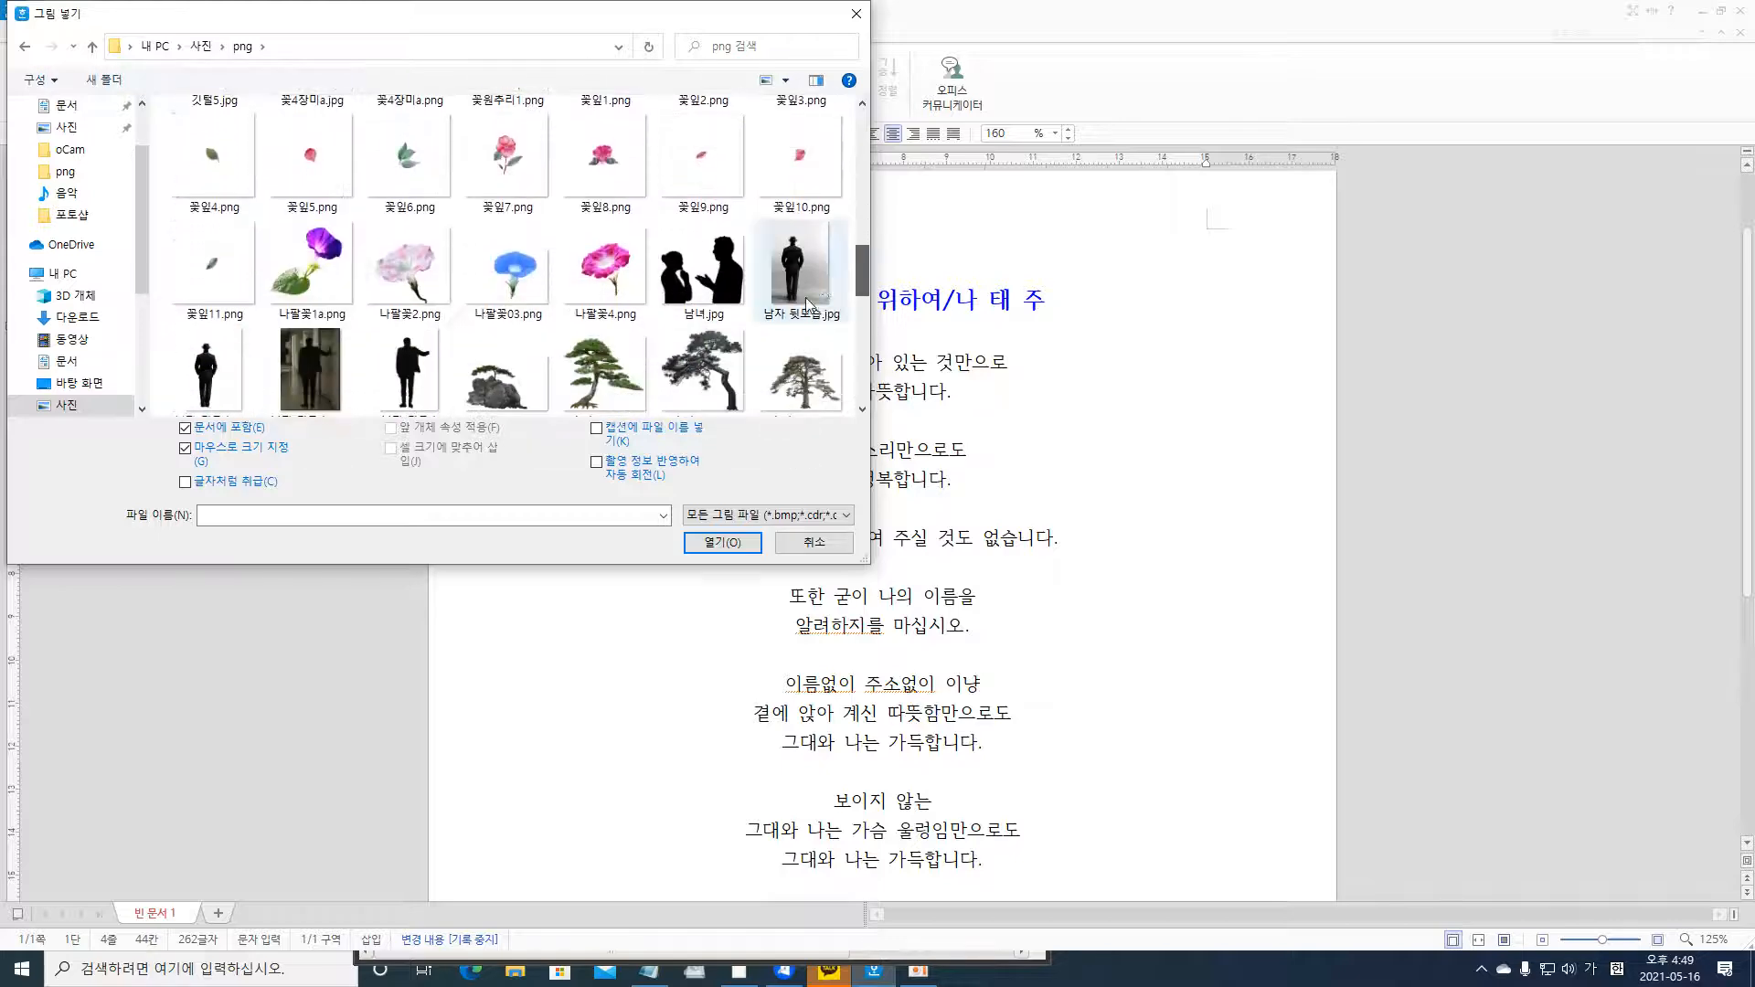
left_click(710, 285)
left_click(722, 542)
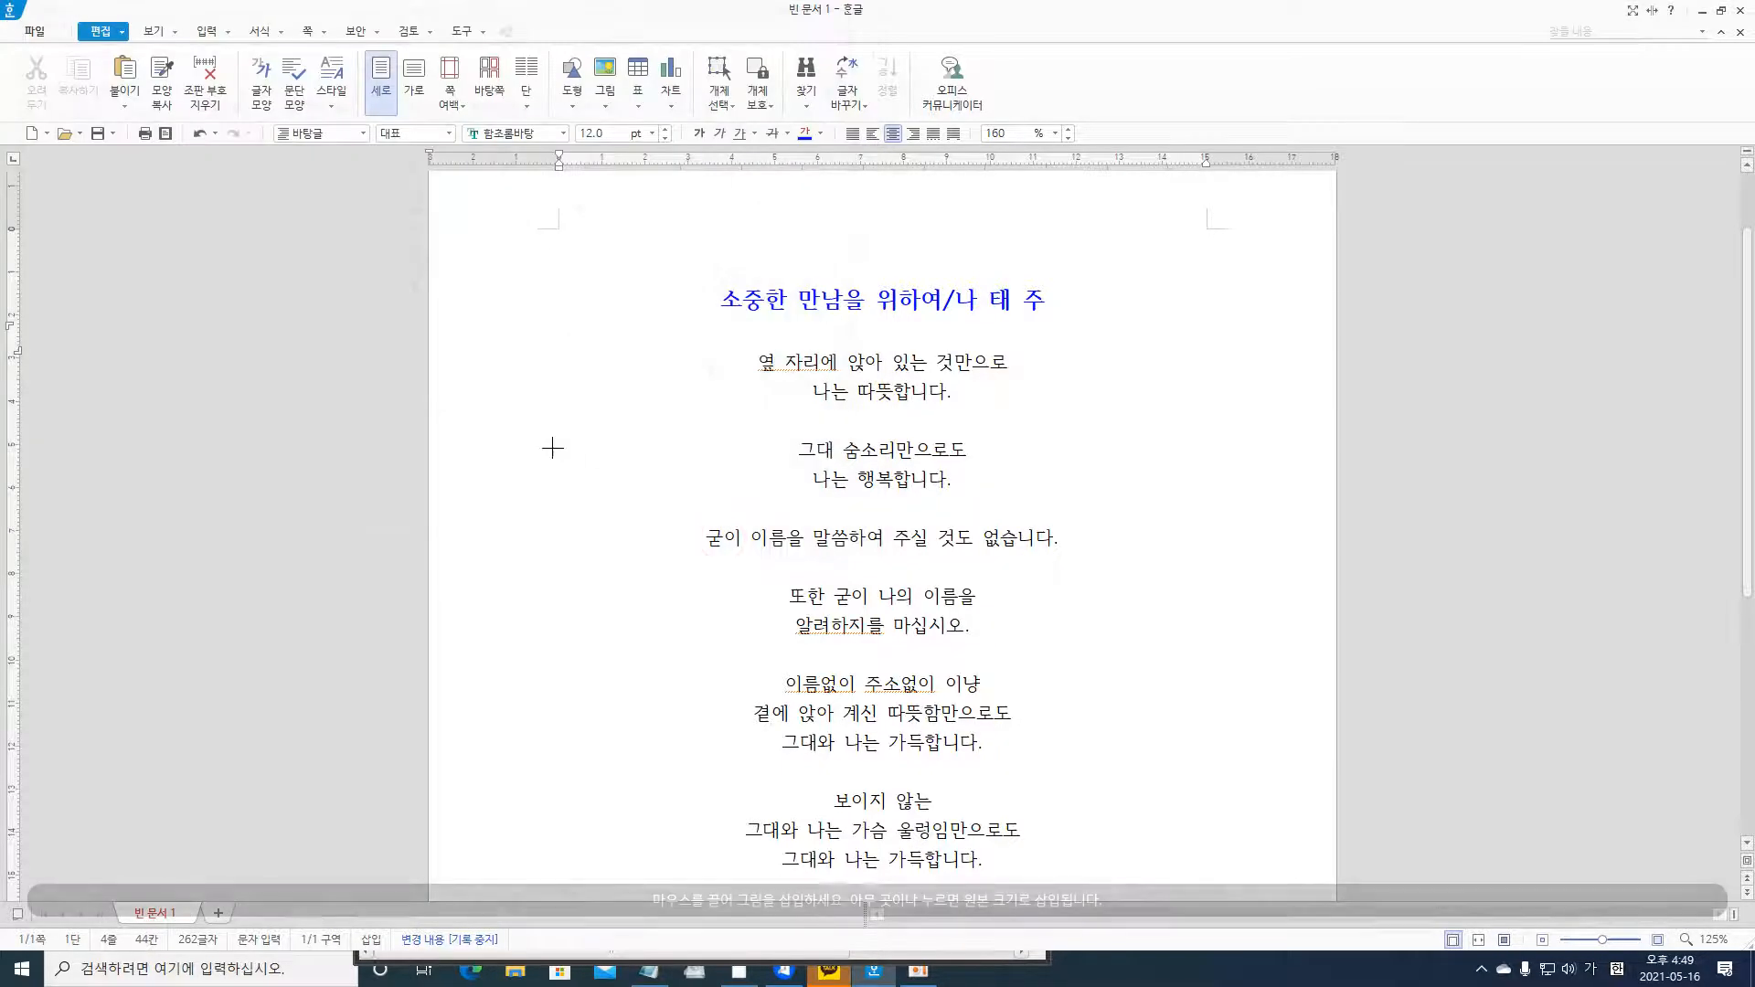
left_click_drag(502, 324, 587, 432)
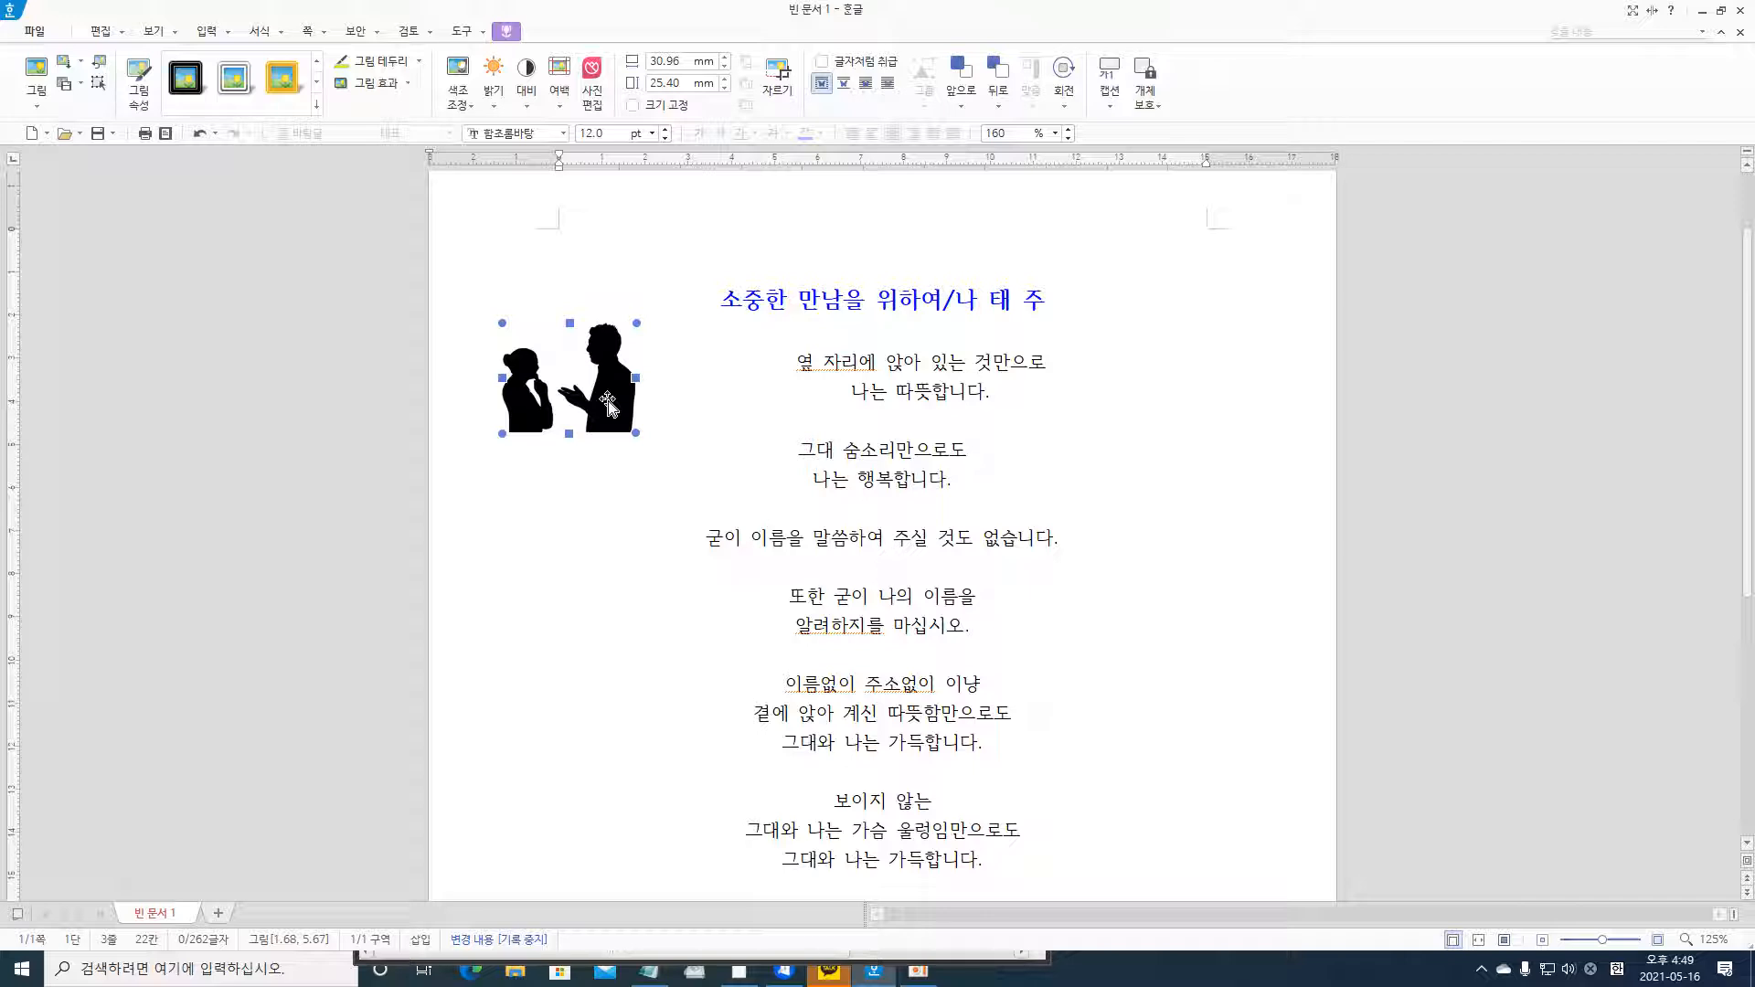
- Open the object properties of the man-and-woman silhouette picture and choose 어울림 as its text wrapping
right_click(607, 400)
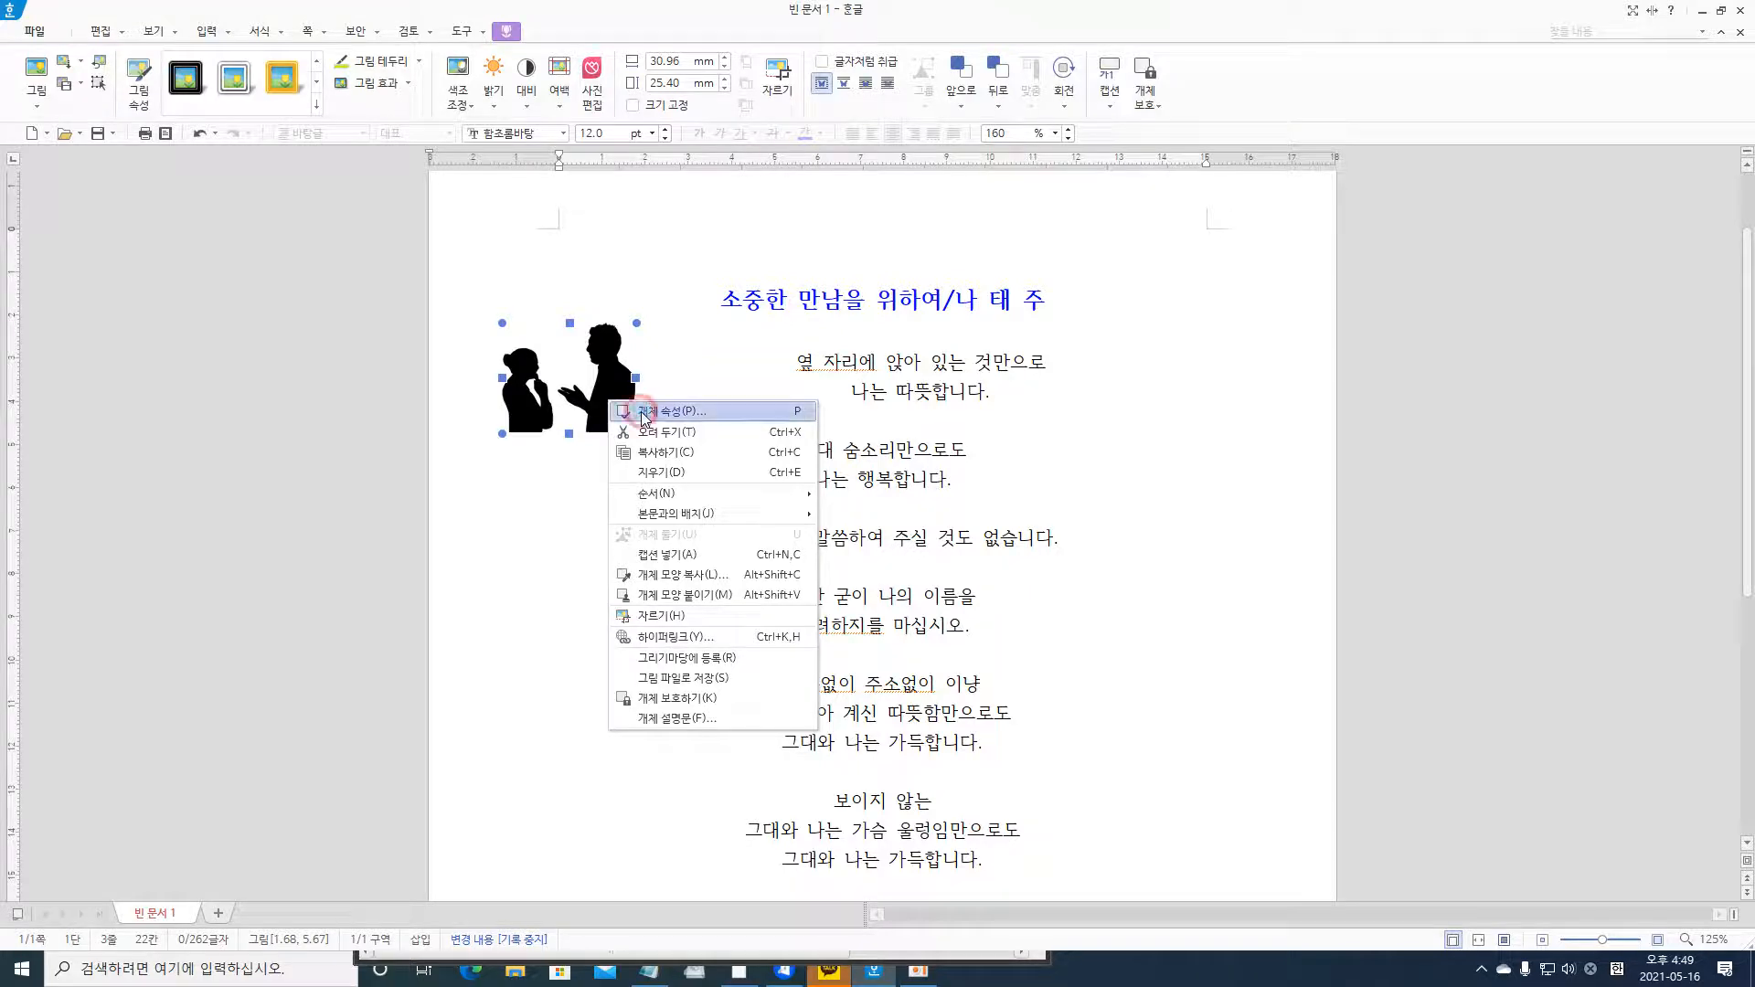
left_click(643, 415)
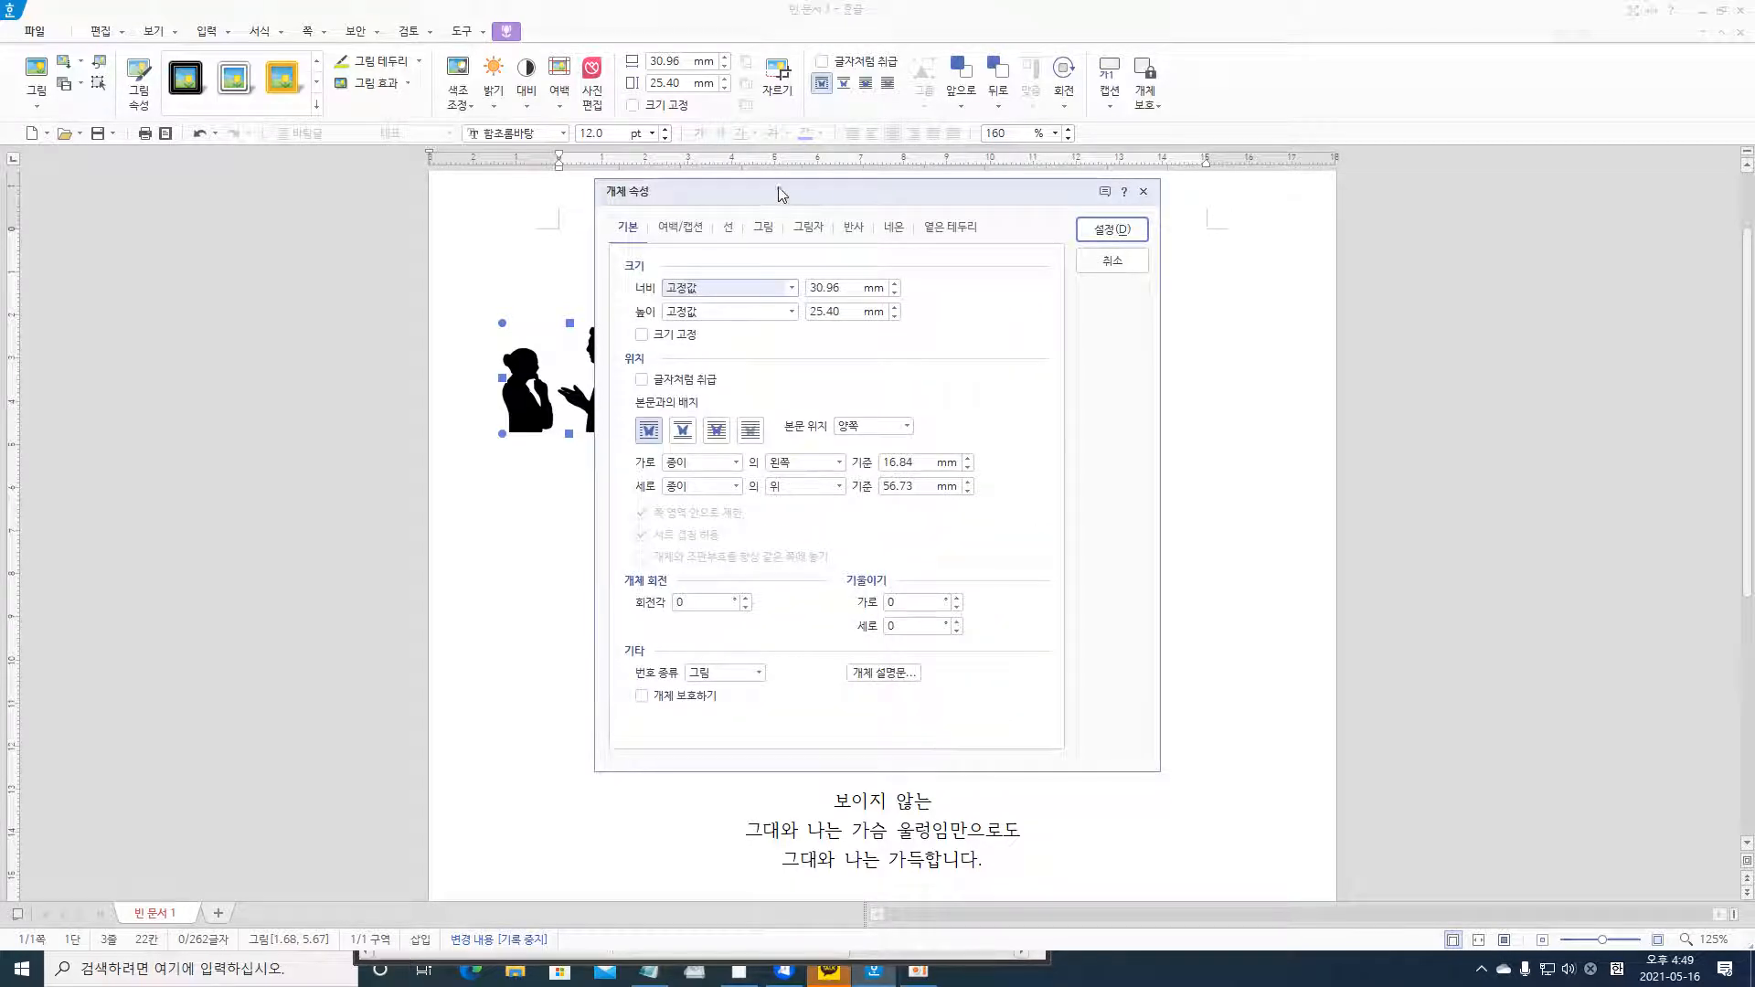
left_click_drag(781, 193, 1015, 270)
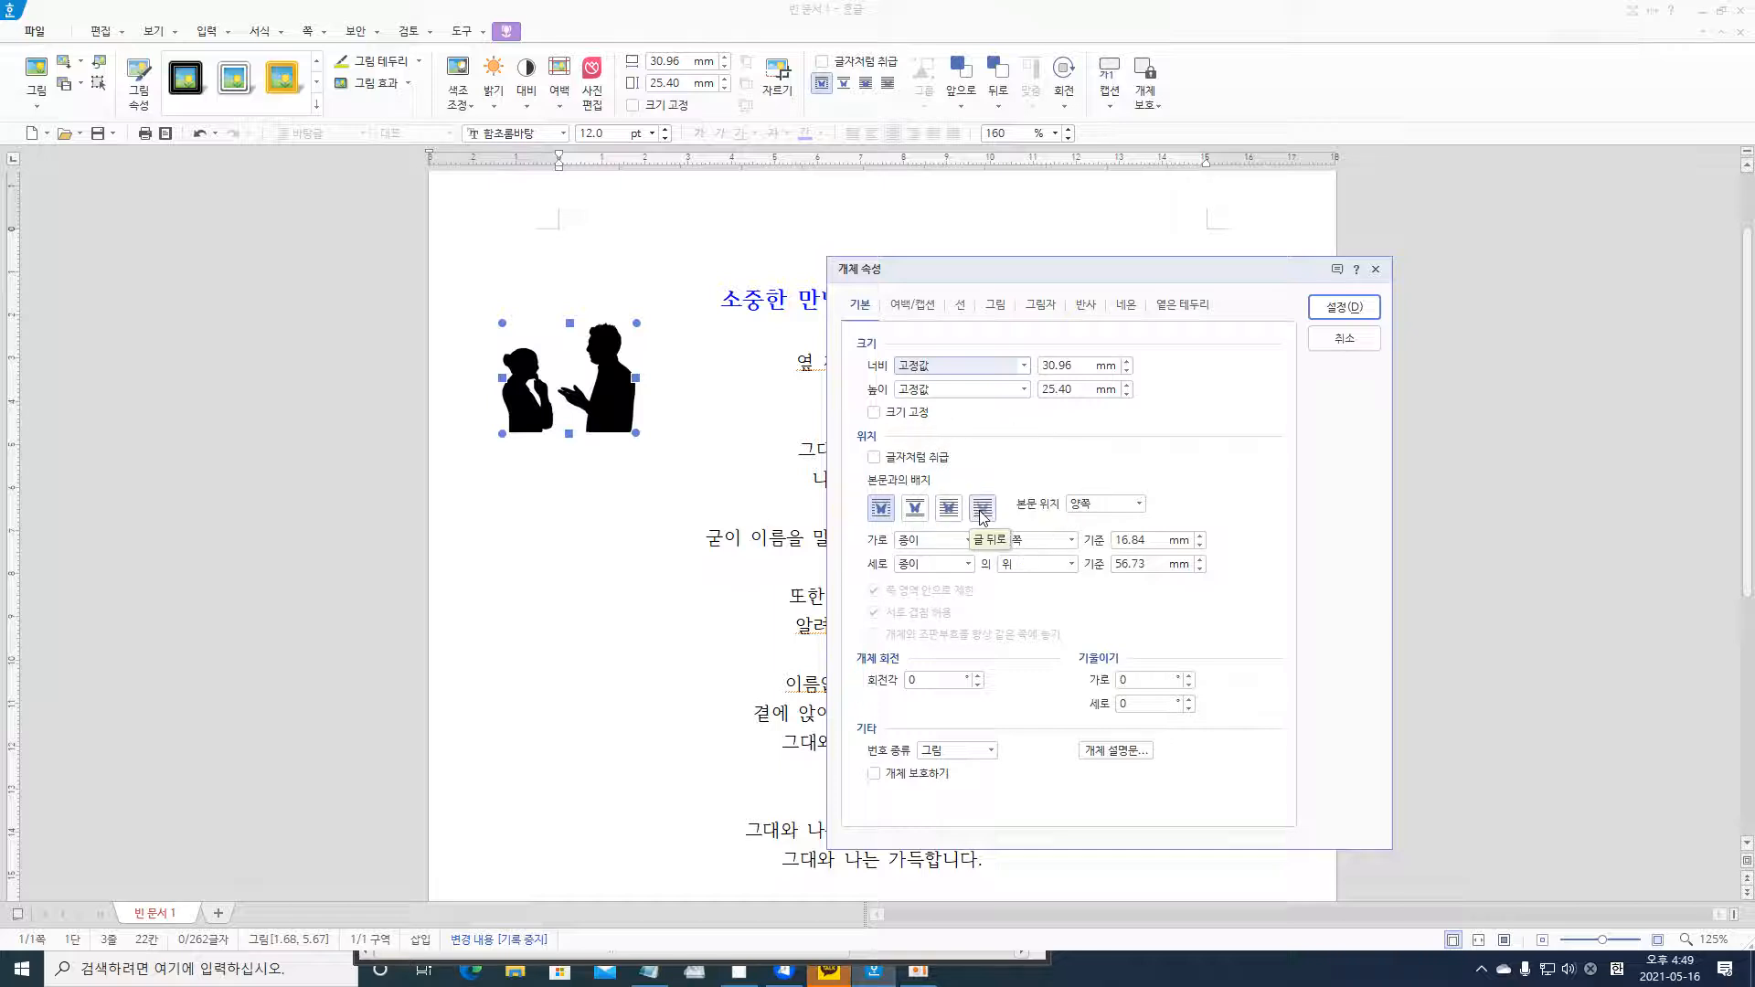
key("ctrl")
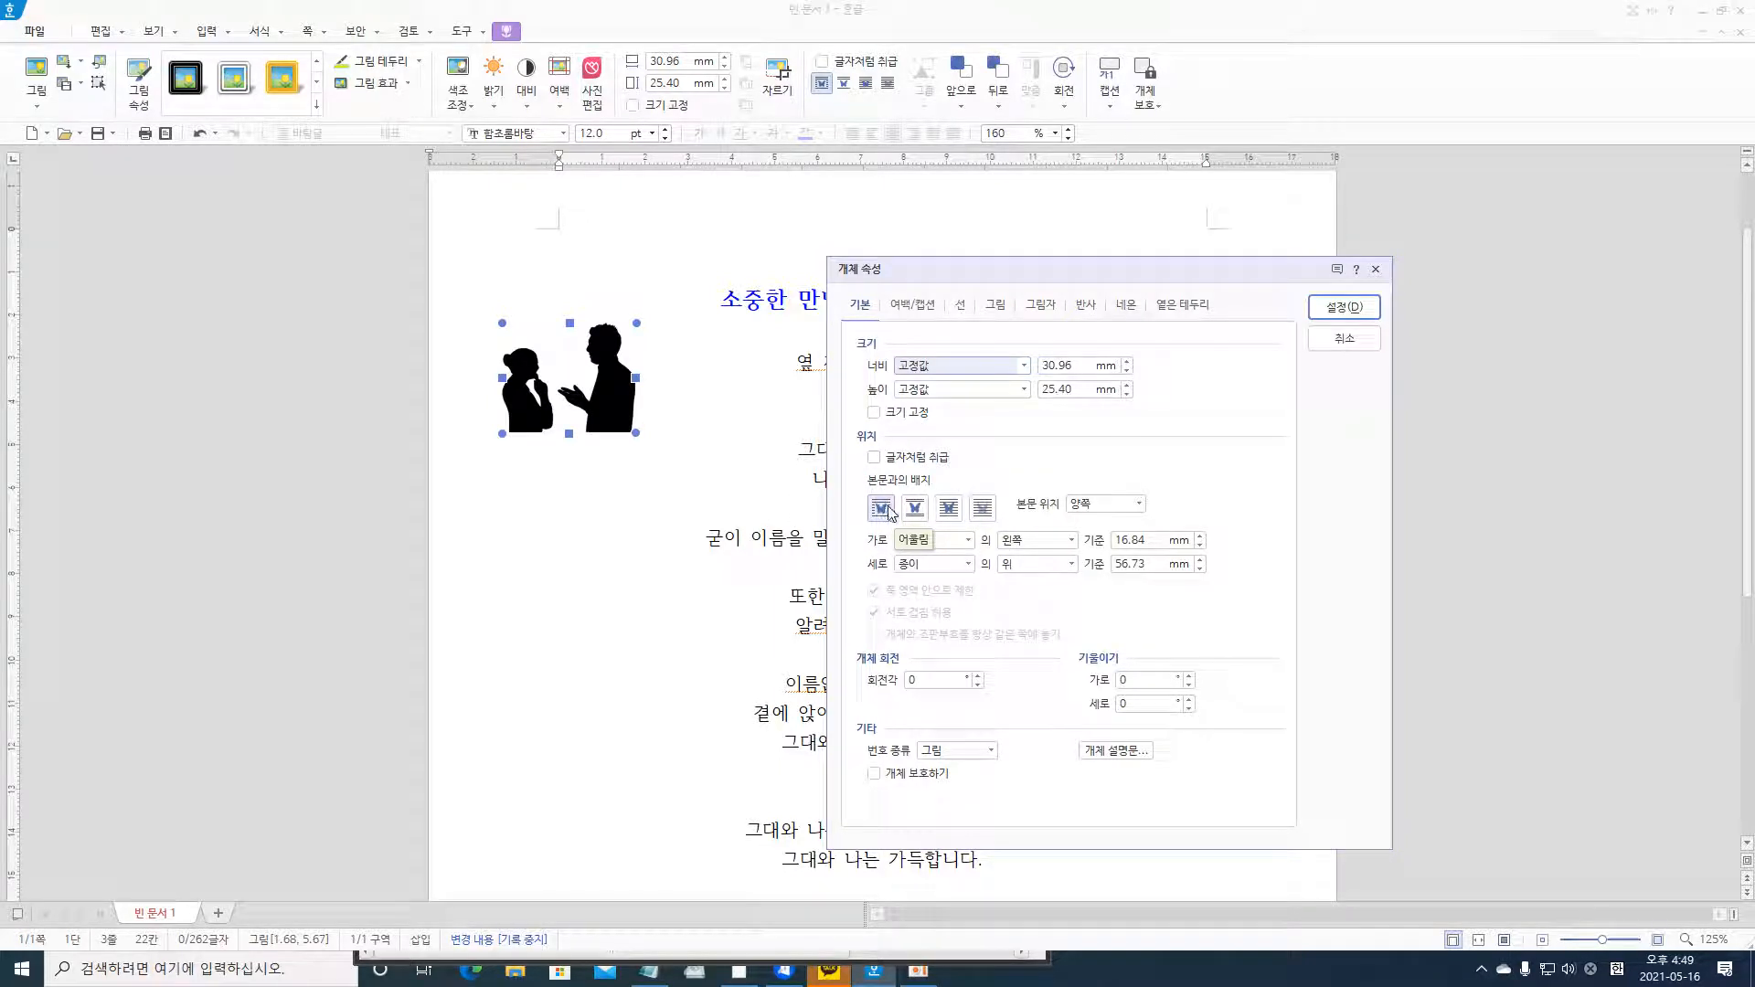
left_click(882, 514)
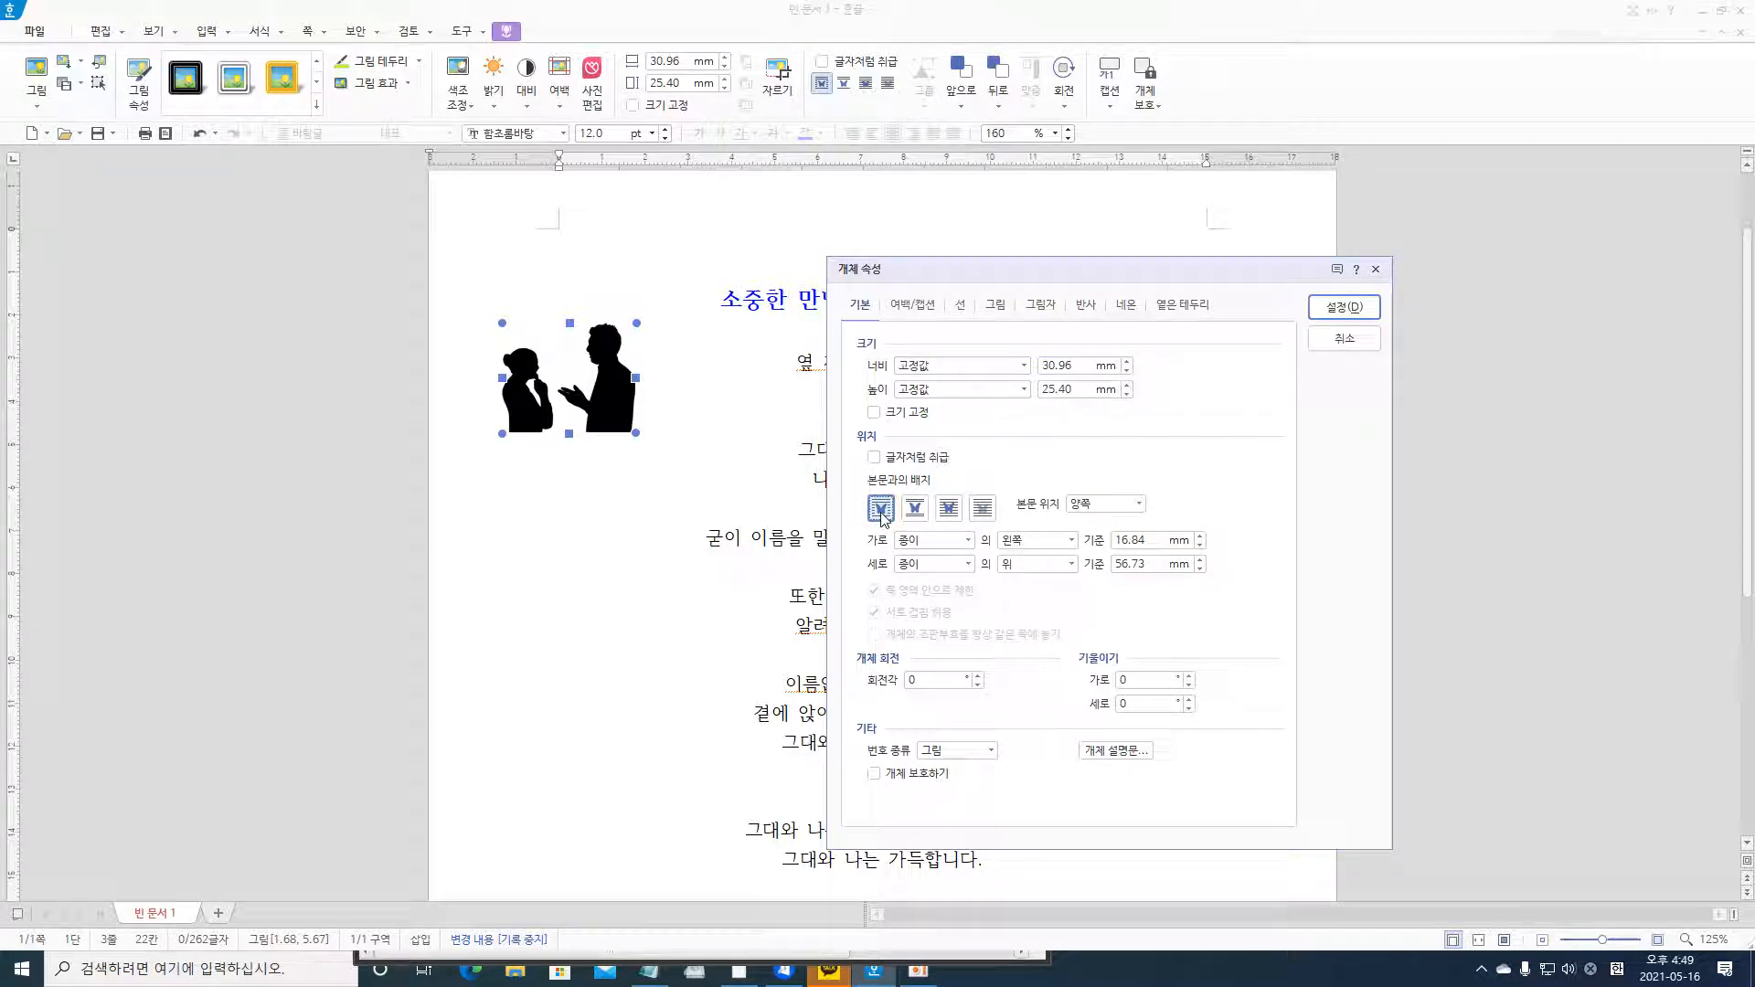
- Scale the silhouette picture to 30% both horizontally and vertically and apply the properties
left_click(999, 307)
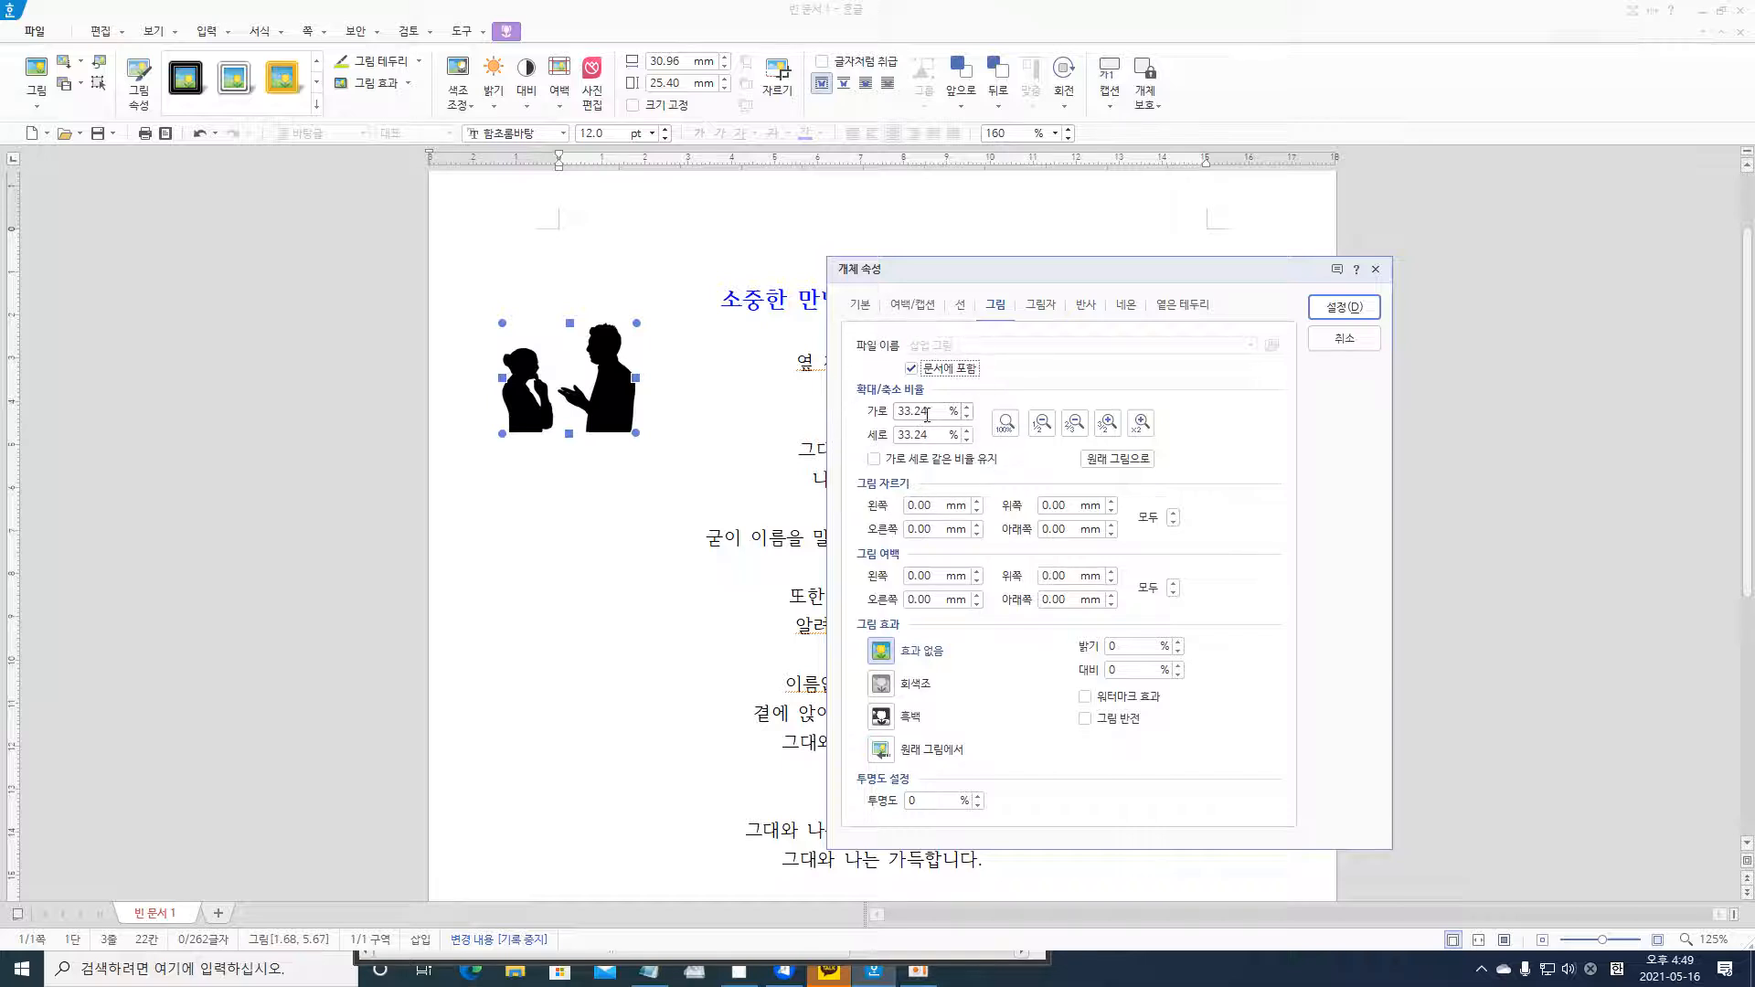
left_click_drag(928, 411, 880, 420)
left_click_drag(923, 435, 854, 430)
type("30")
left_click(1341, 306)
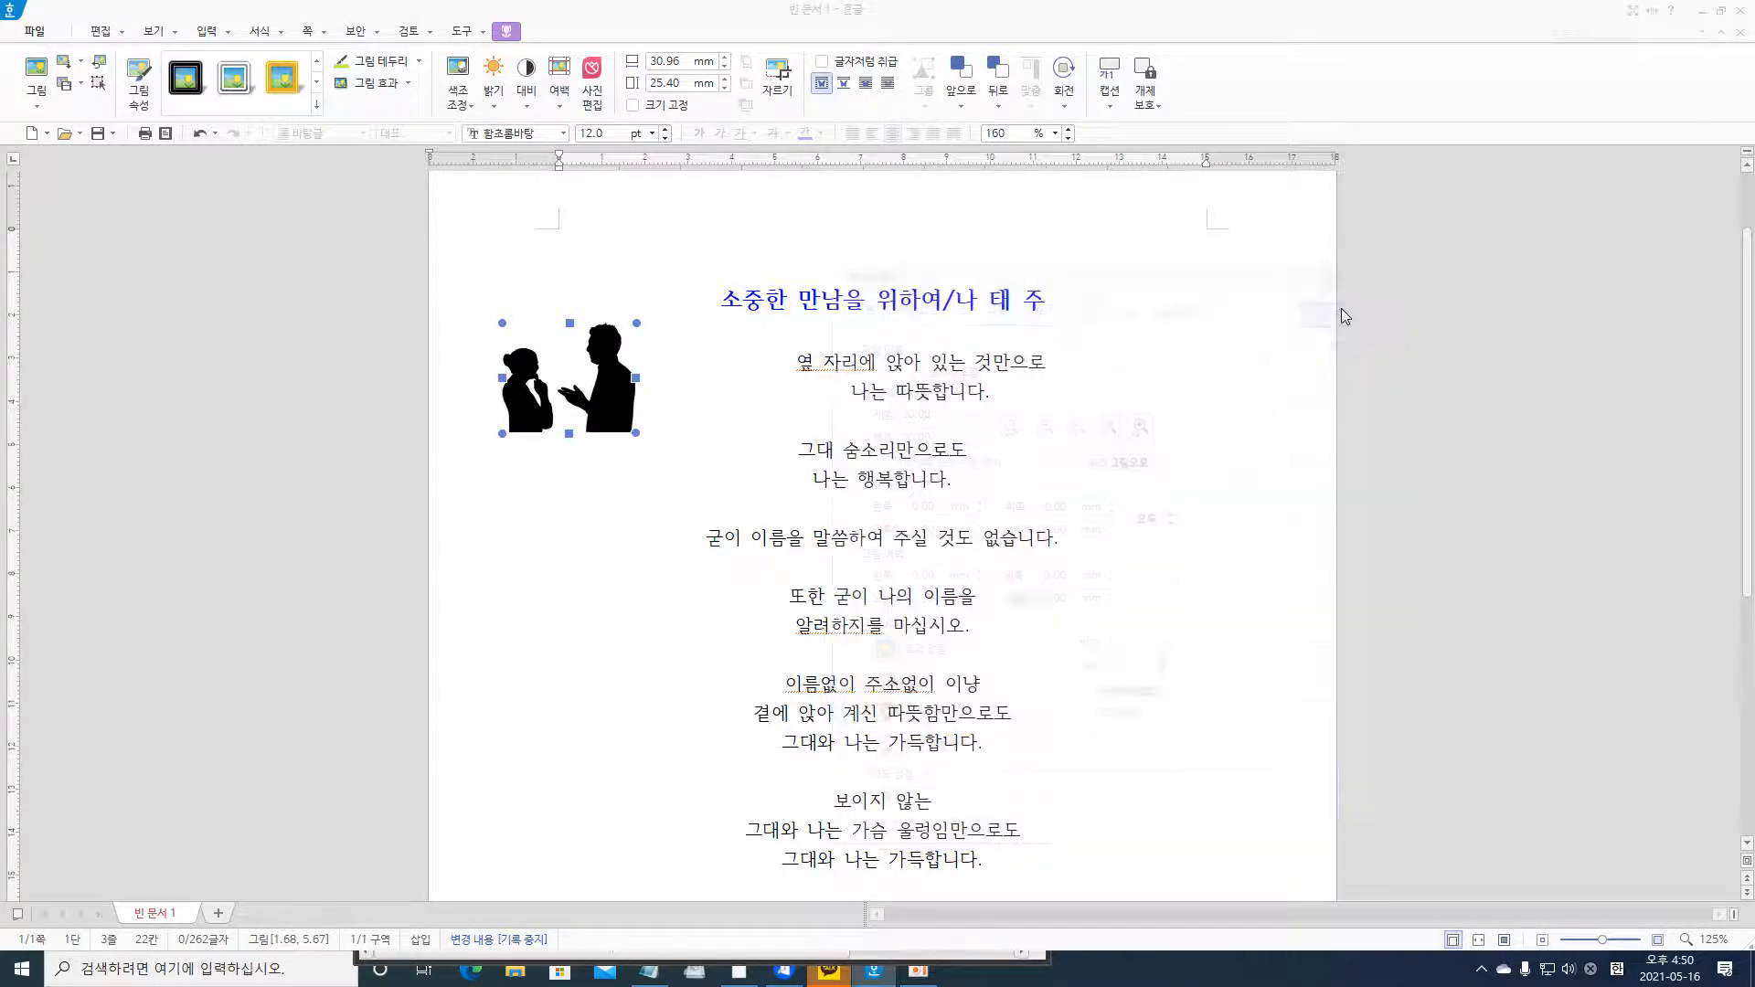
- Try the silhouette picture within the verses and place it at the left margin beside the first two verses
left_click_drag(607, 402, 953, 466)
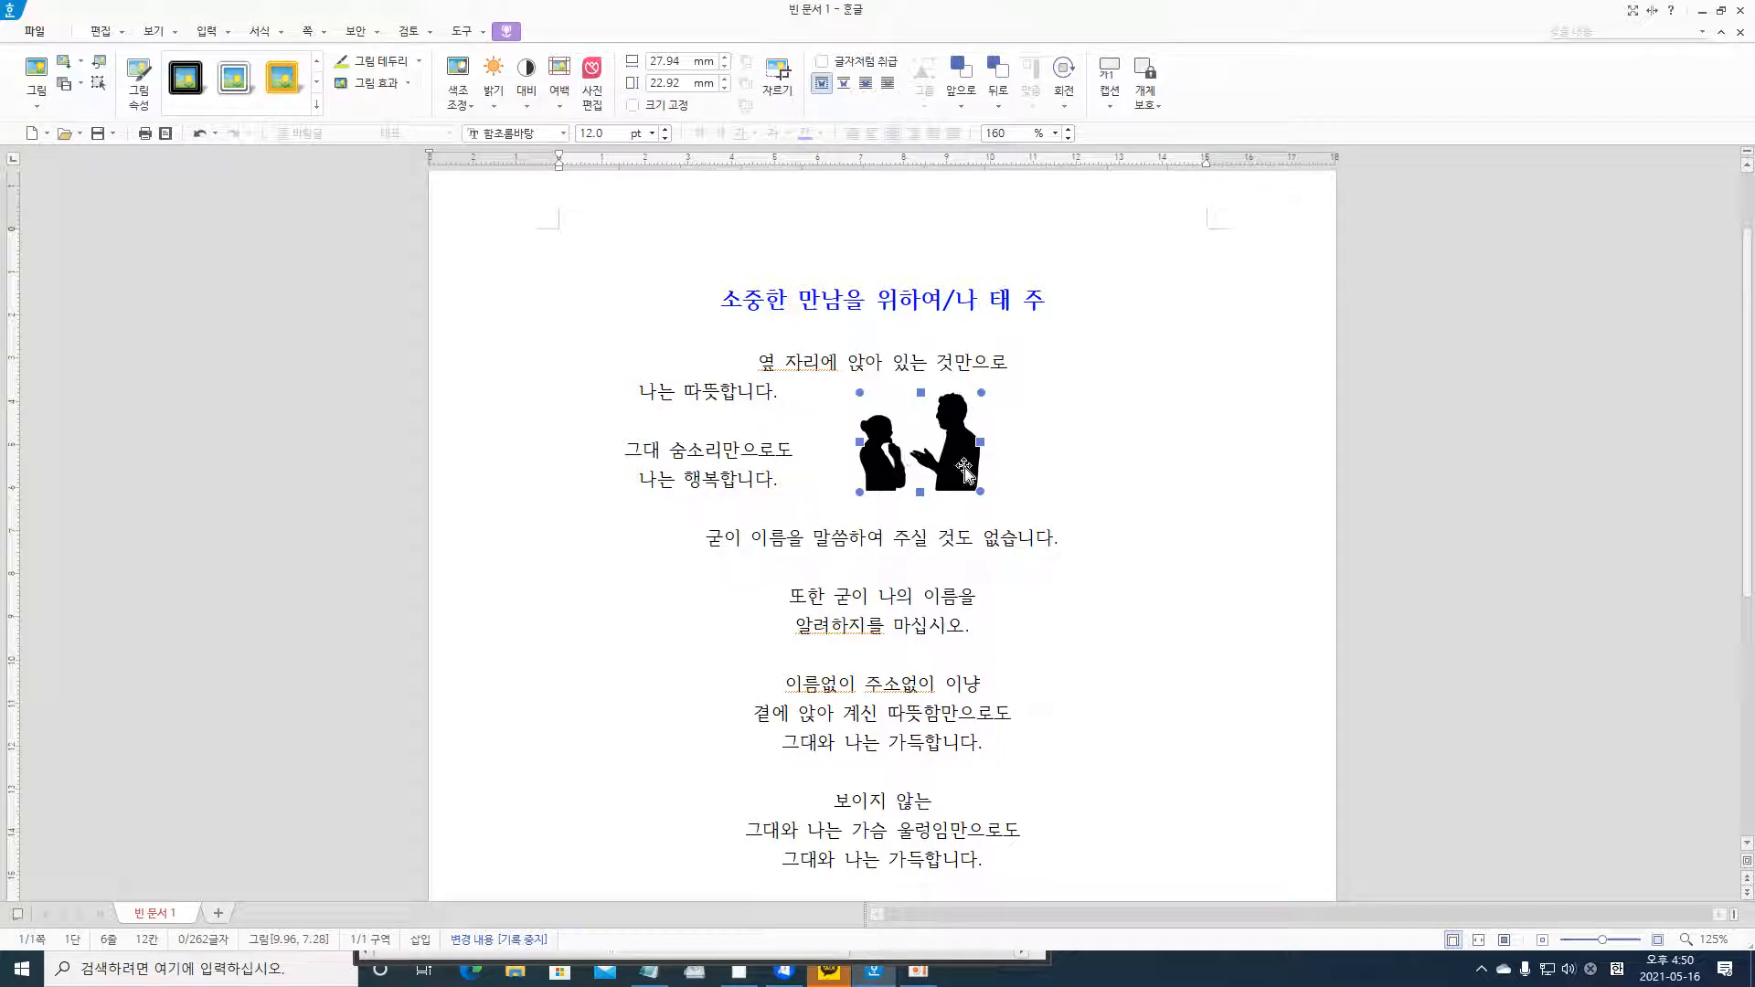
left_click_drag(971, 474, 645, 431)
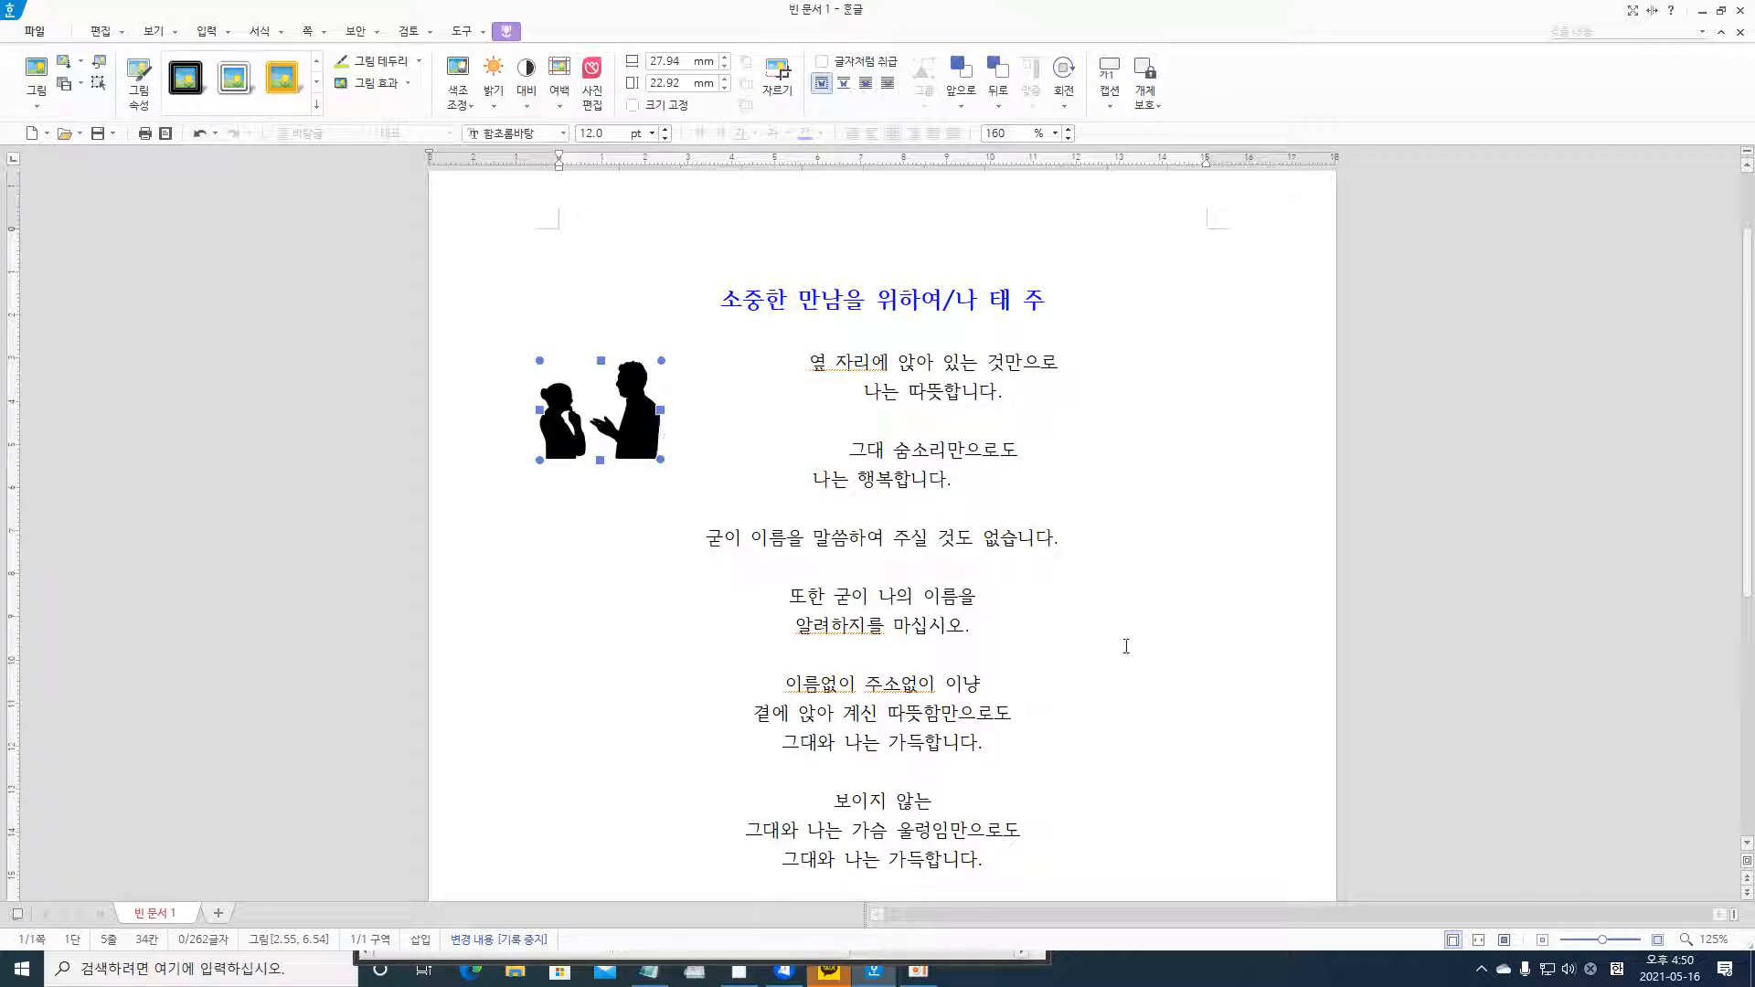
left_click(1110, 737)
- Insert tree_PNG3486[1].png from the png folder at about 24 × 38 mm, right of the verse starting 이름없이 주소없이
left_click(1042, 715)
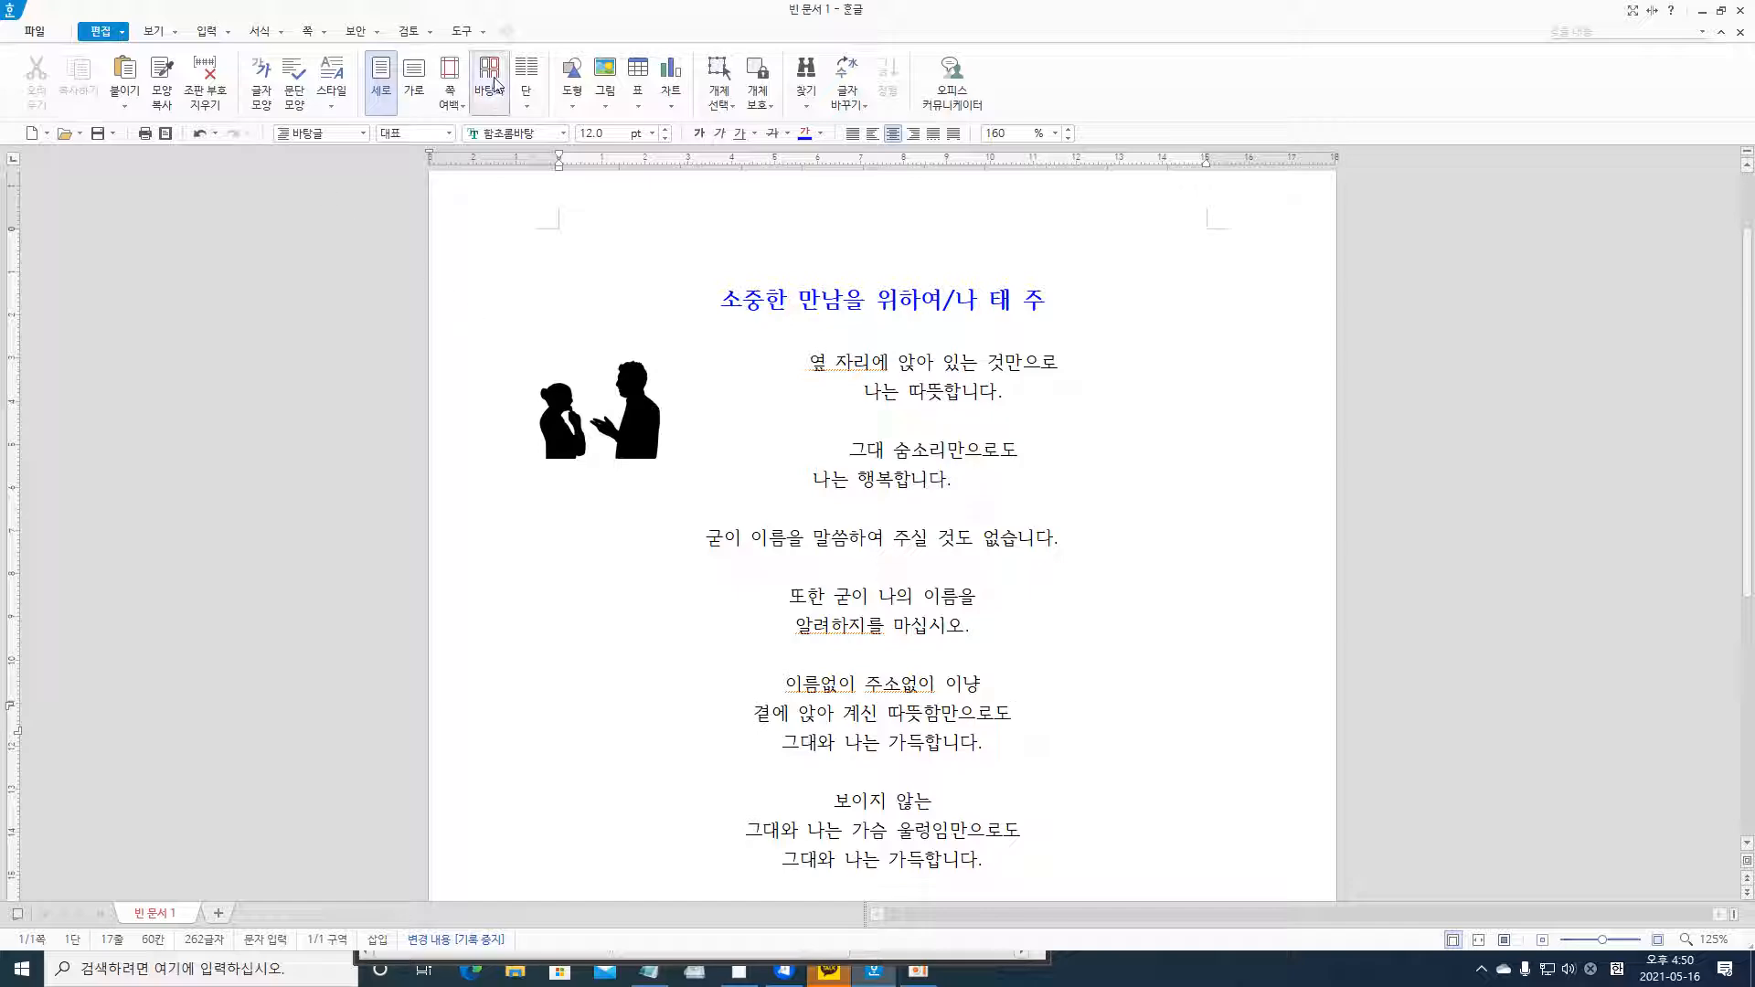
left_click(603, 106)
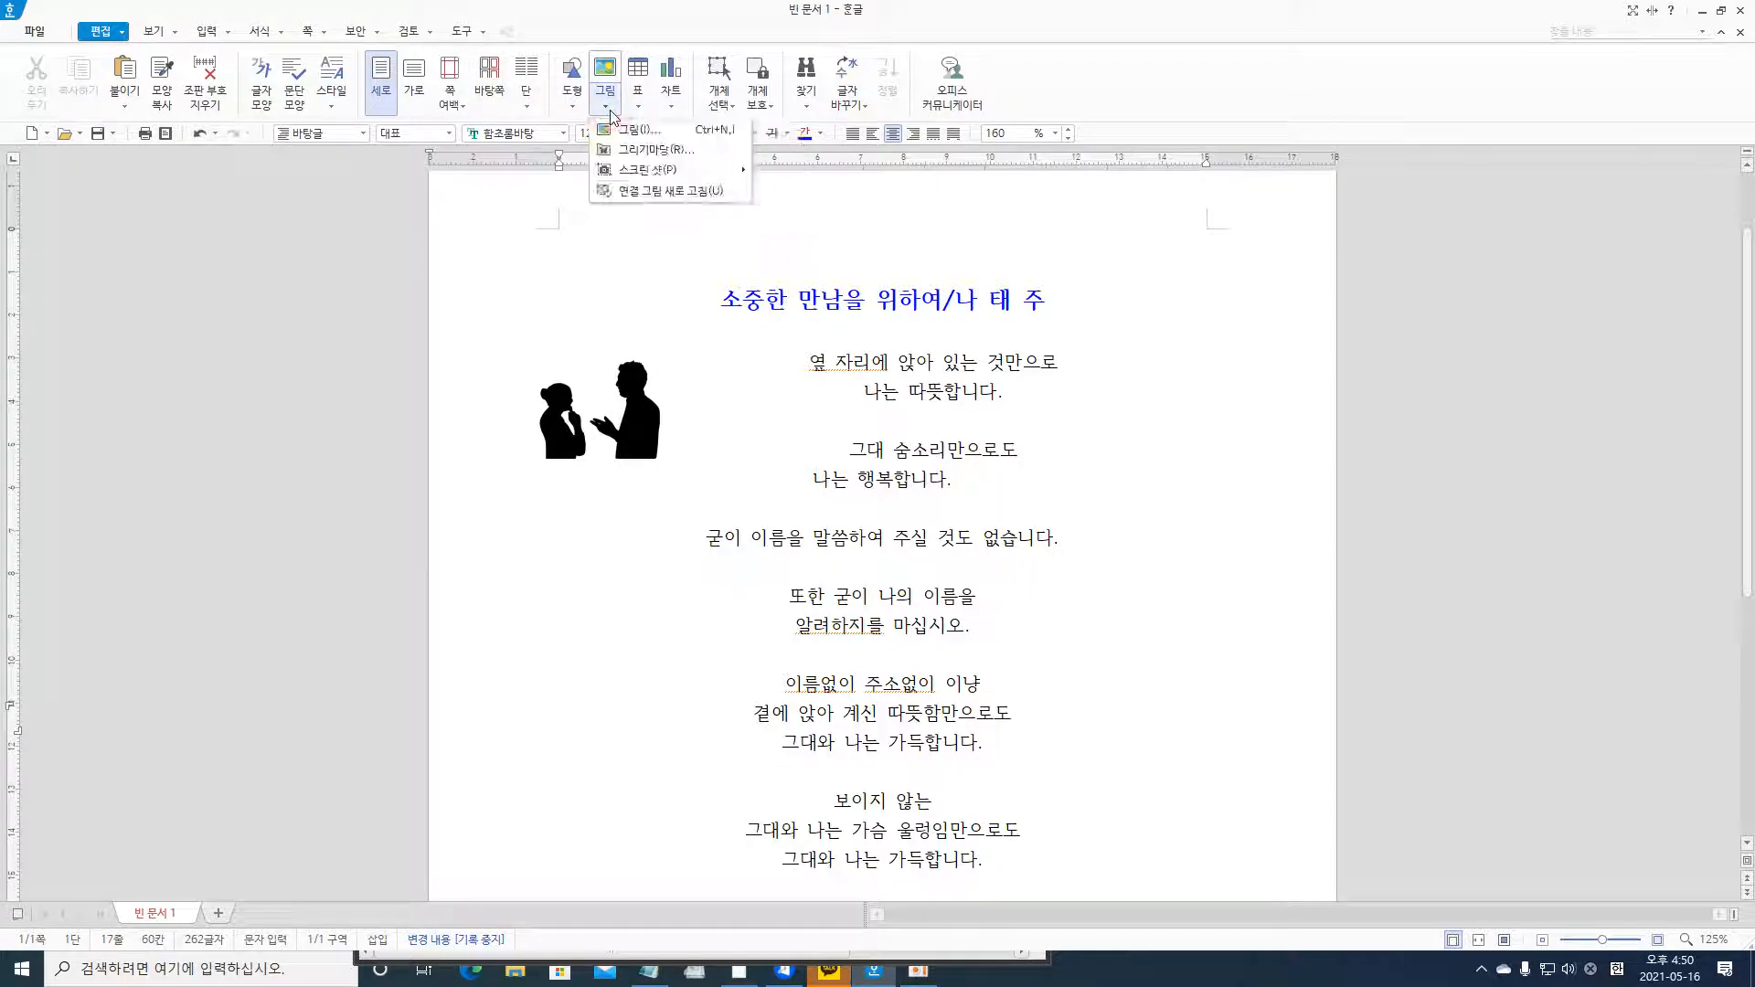
left_click(631, 130)
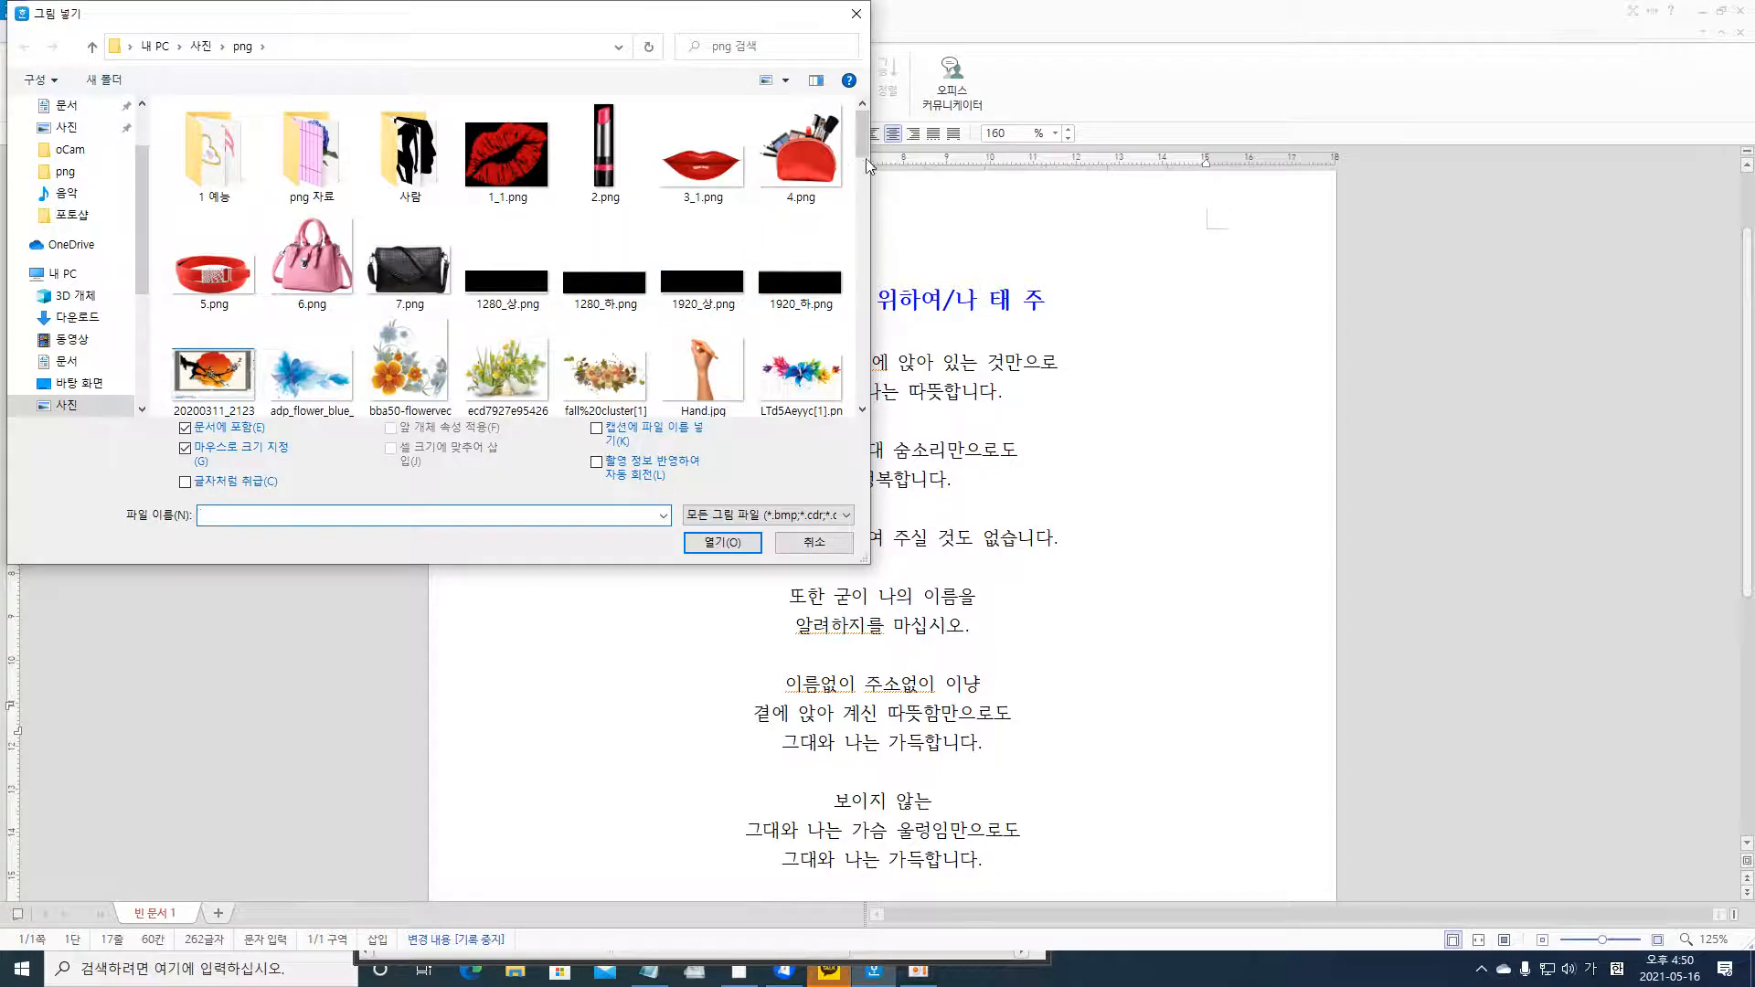
scroll(865, 173, "down", 2)
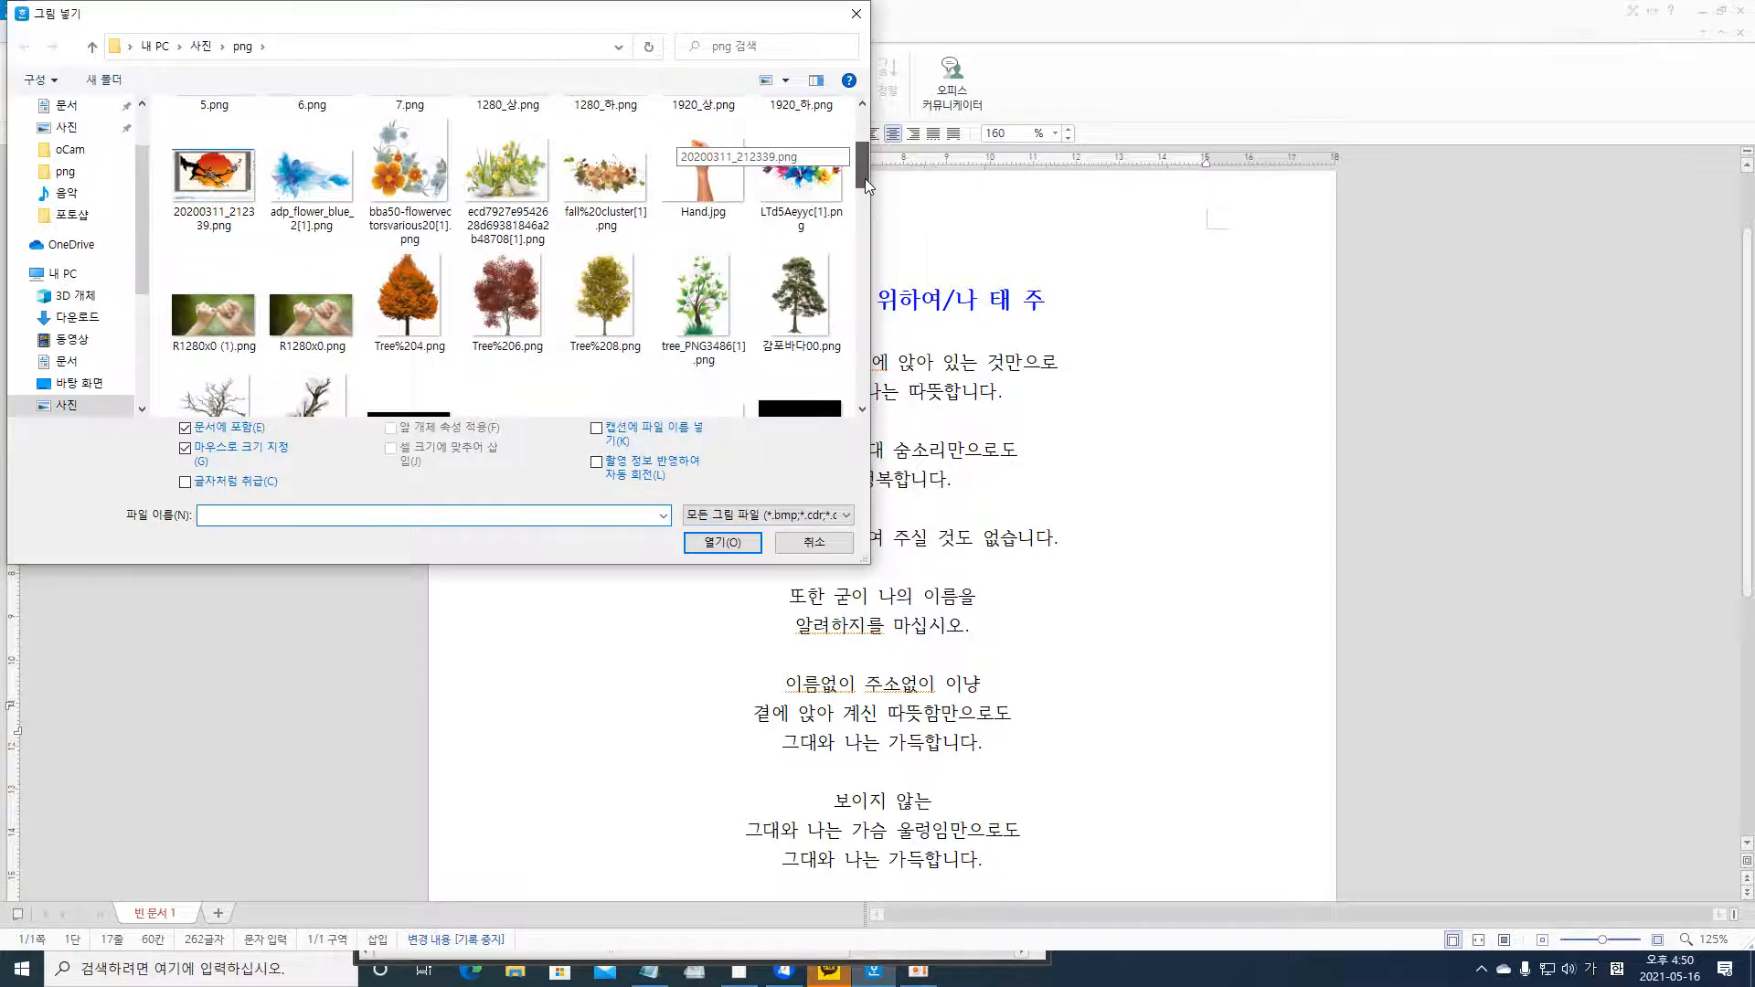
left_click_drag(864, 179, 865, 184)
left_click(692, 264)
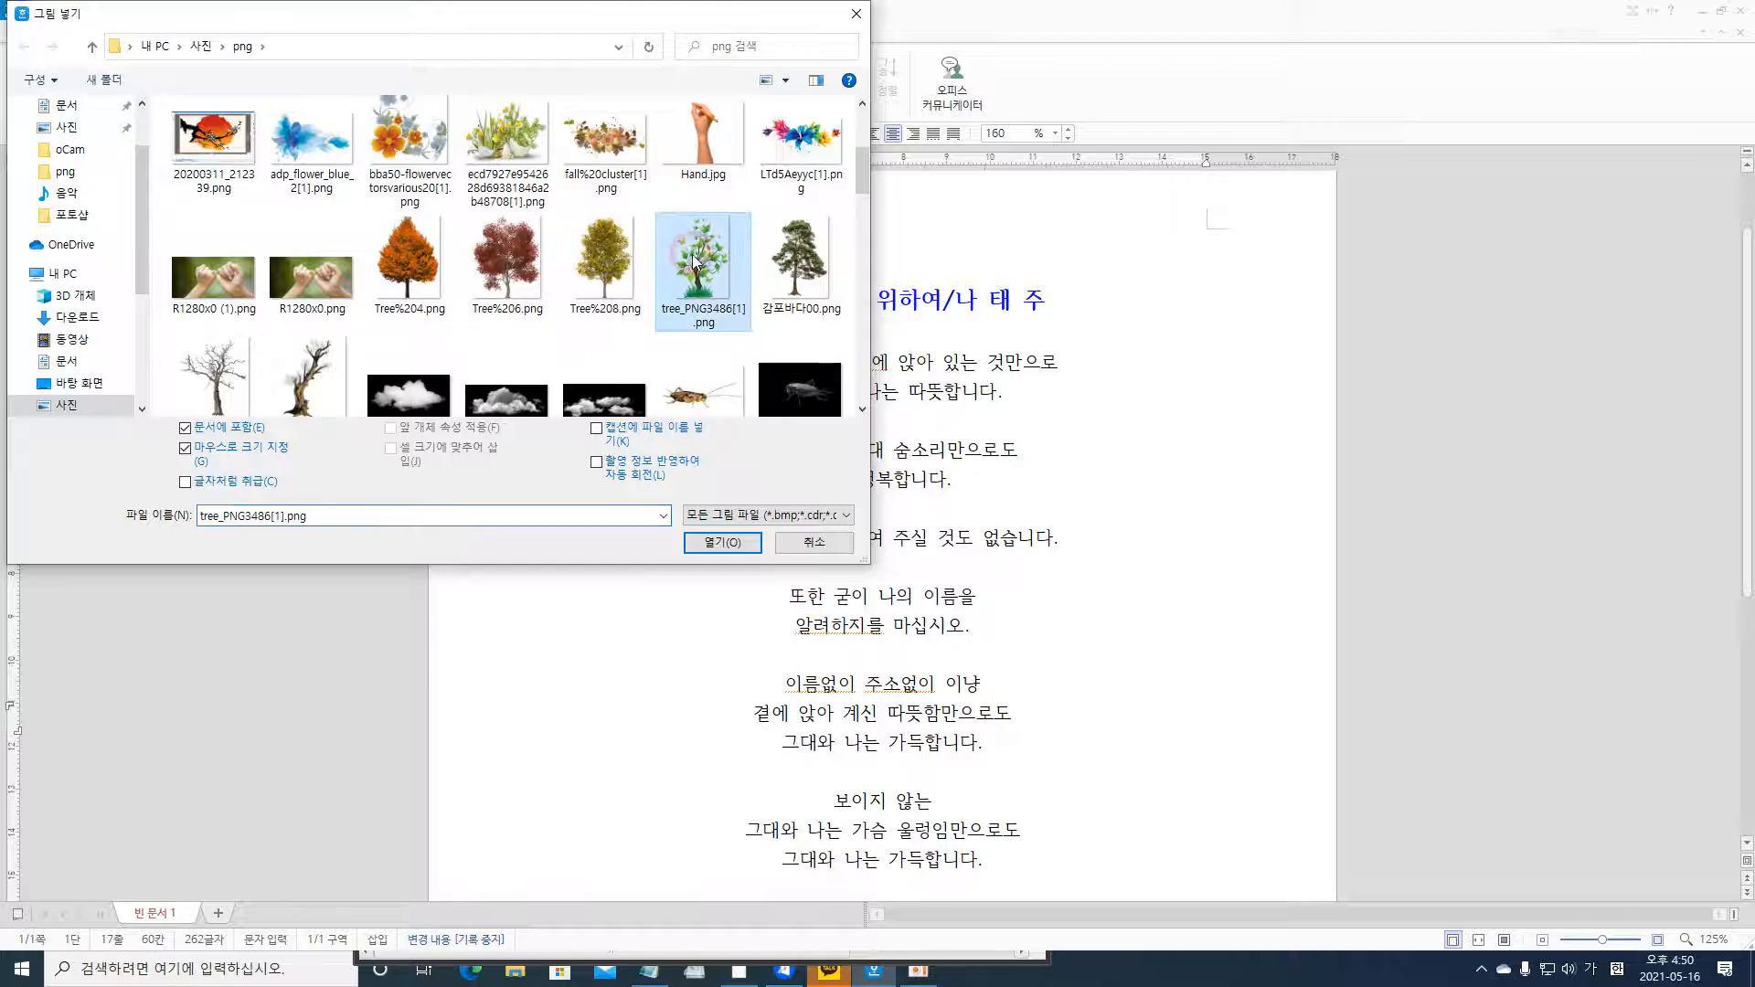
left_click(800, 288)
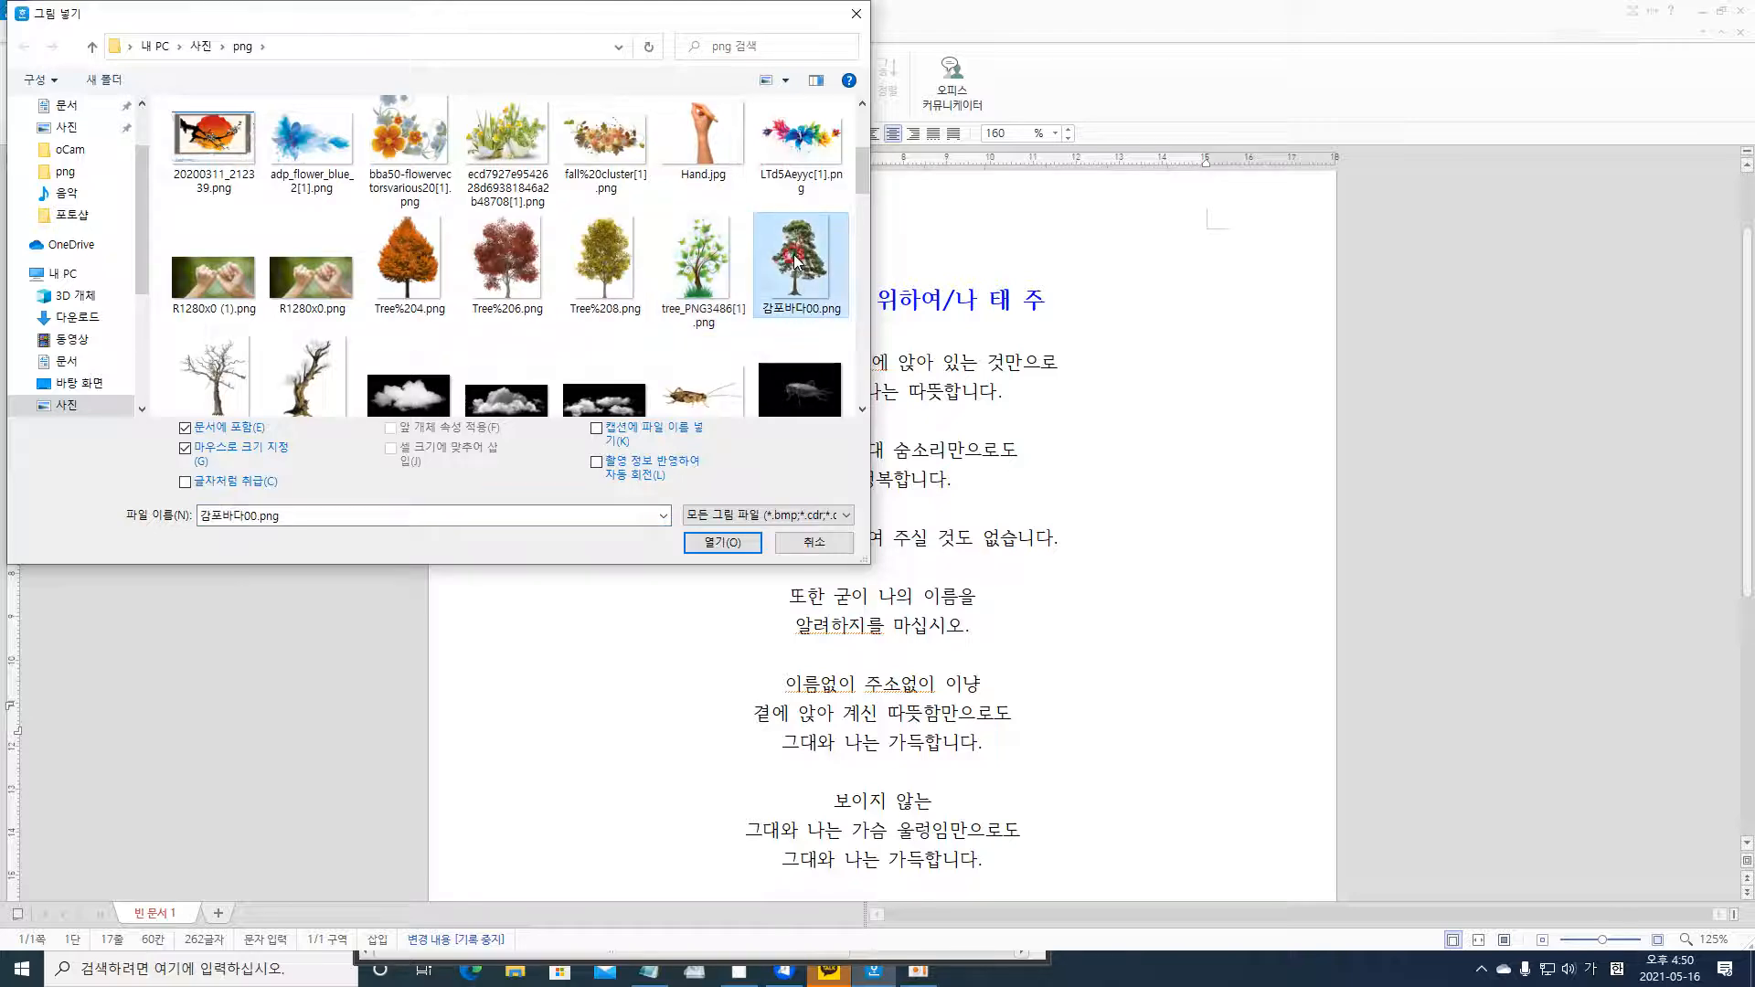
left_click(694, 265)
left_click(719, 541)
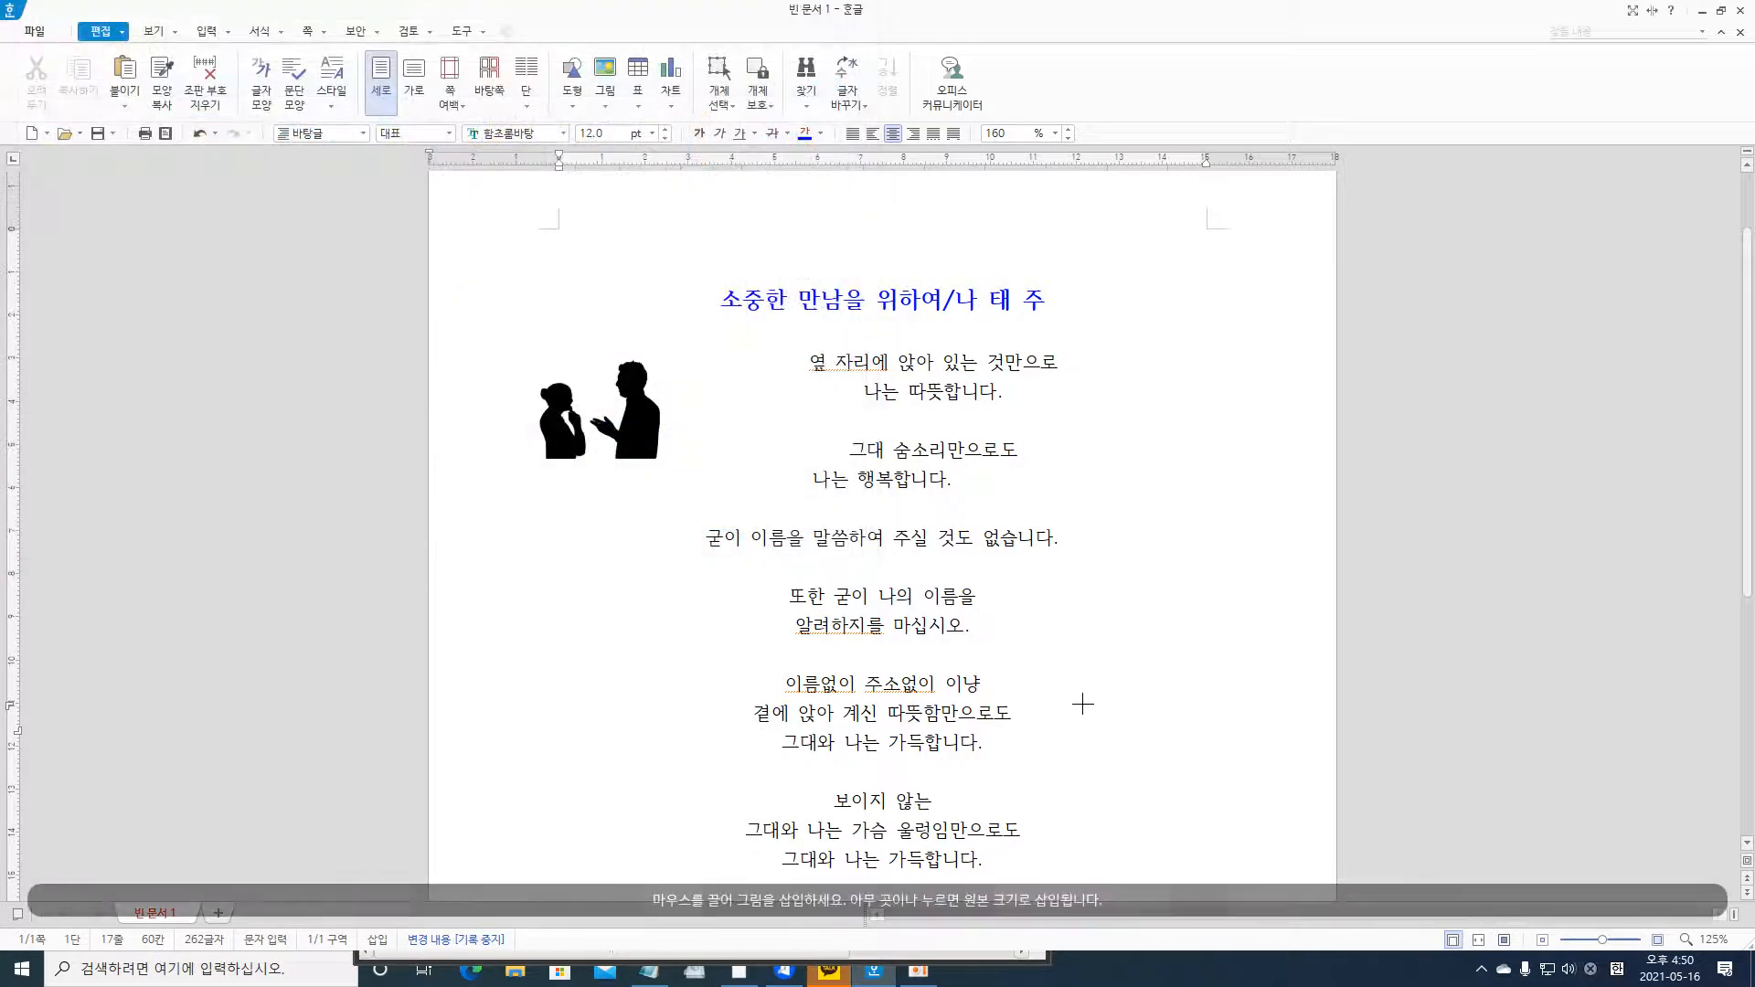
left_click_drag(1083, 667, 1188, 798)
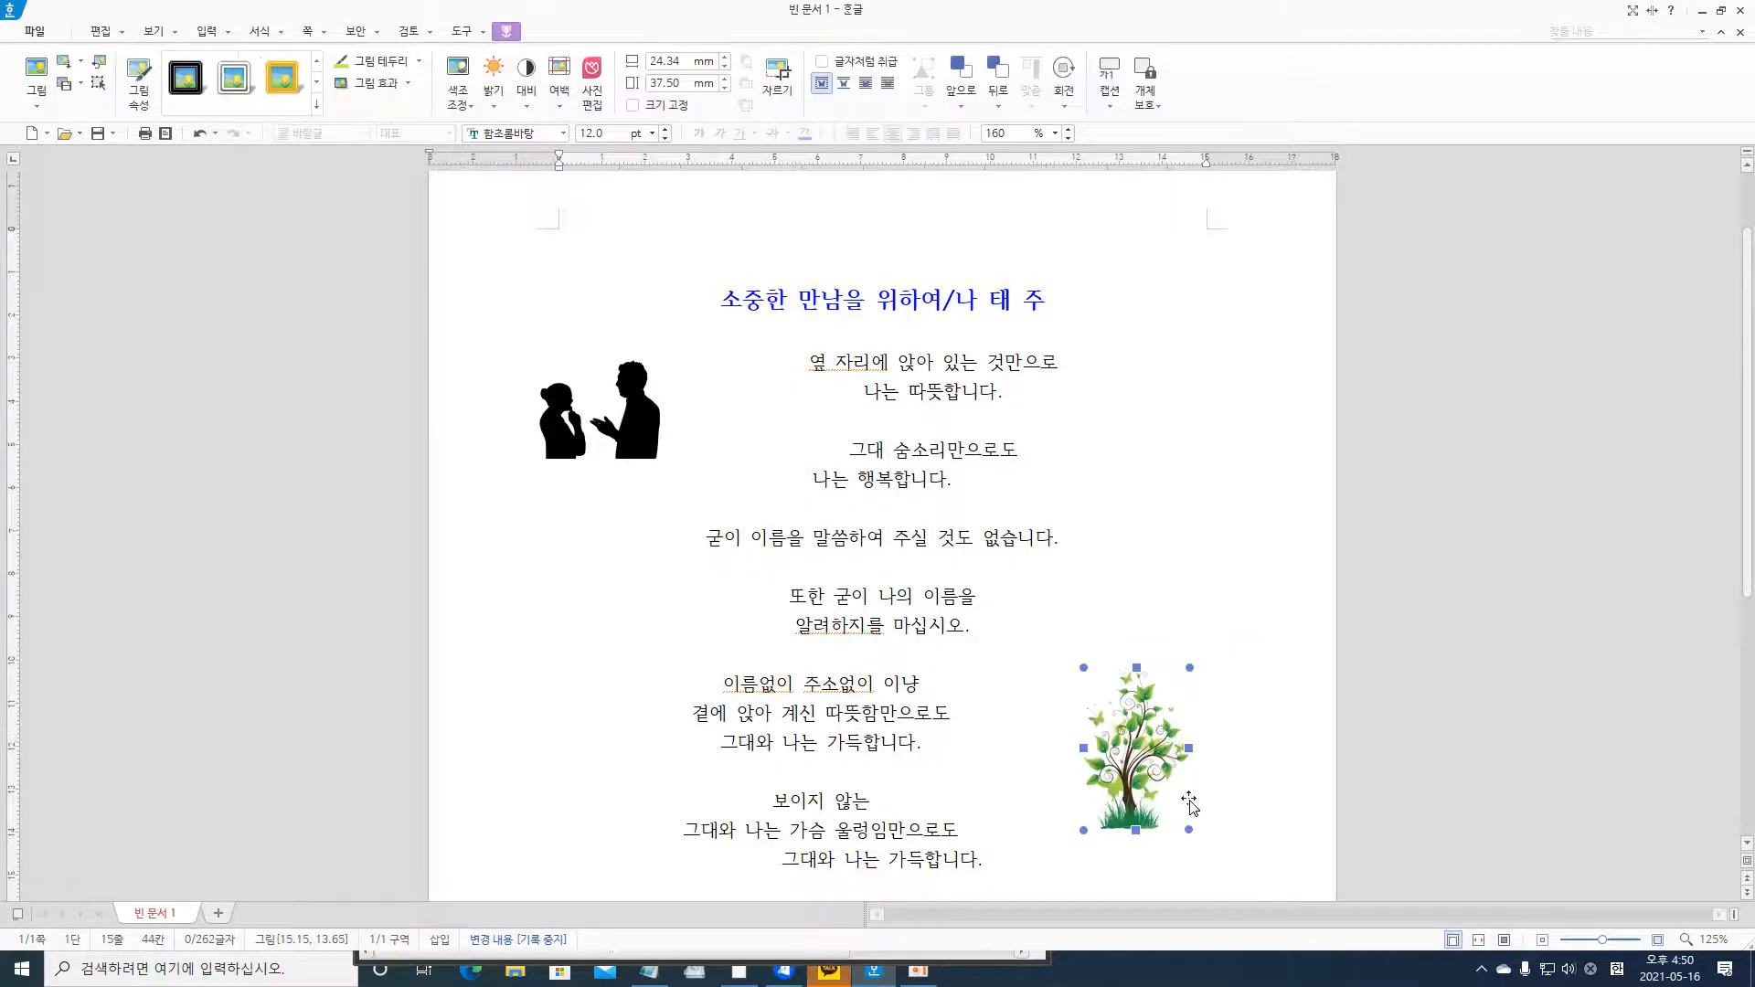
- Change the tree picture's text wrapping so that text runs only above and below it
right_click(1132, 748)
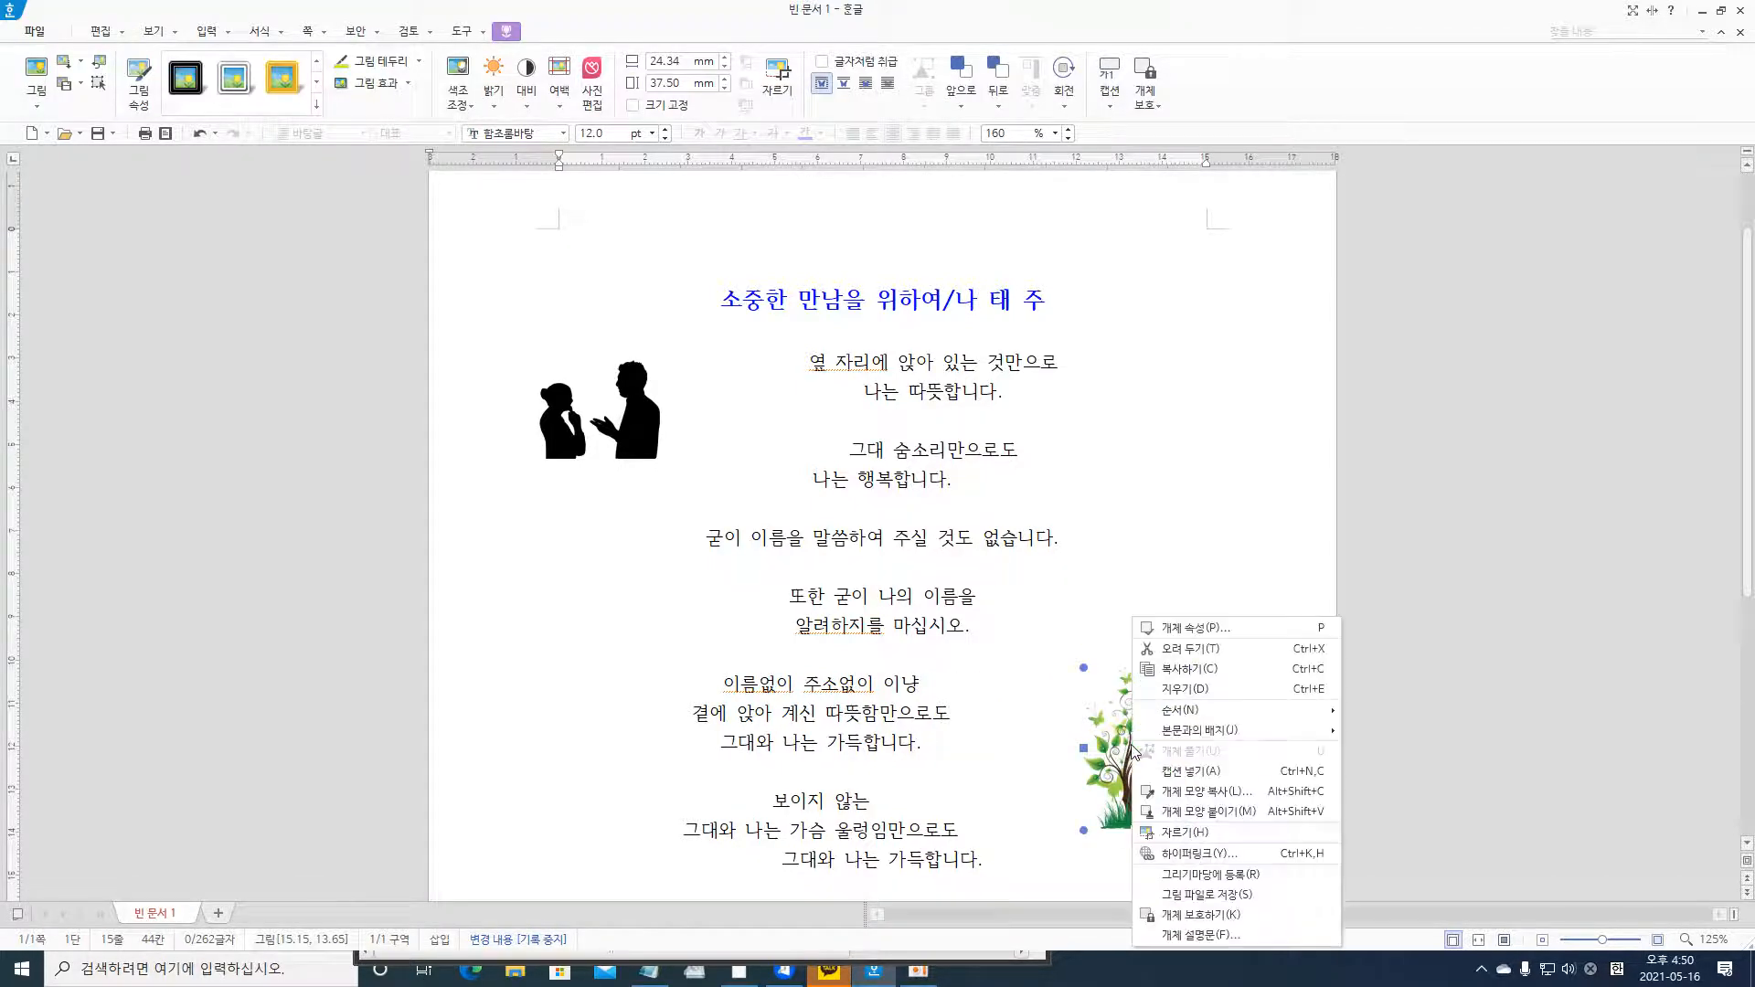
left_click(1168, 629)
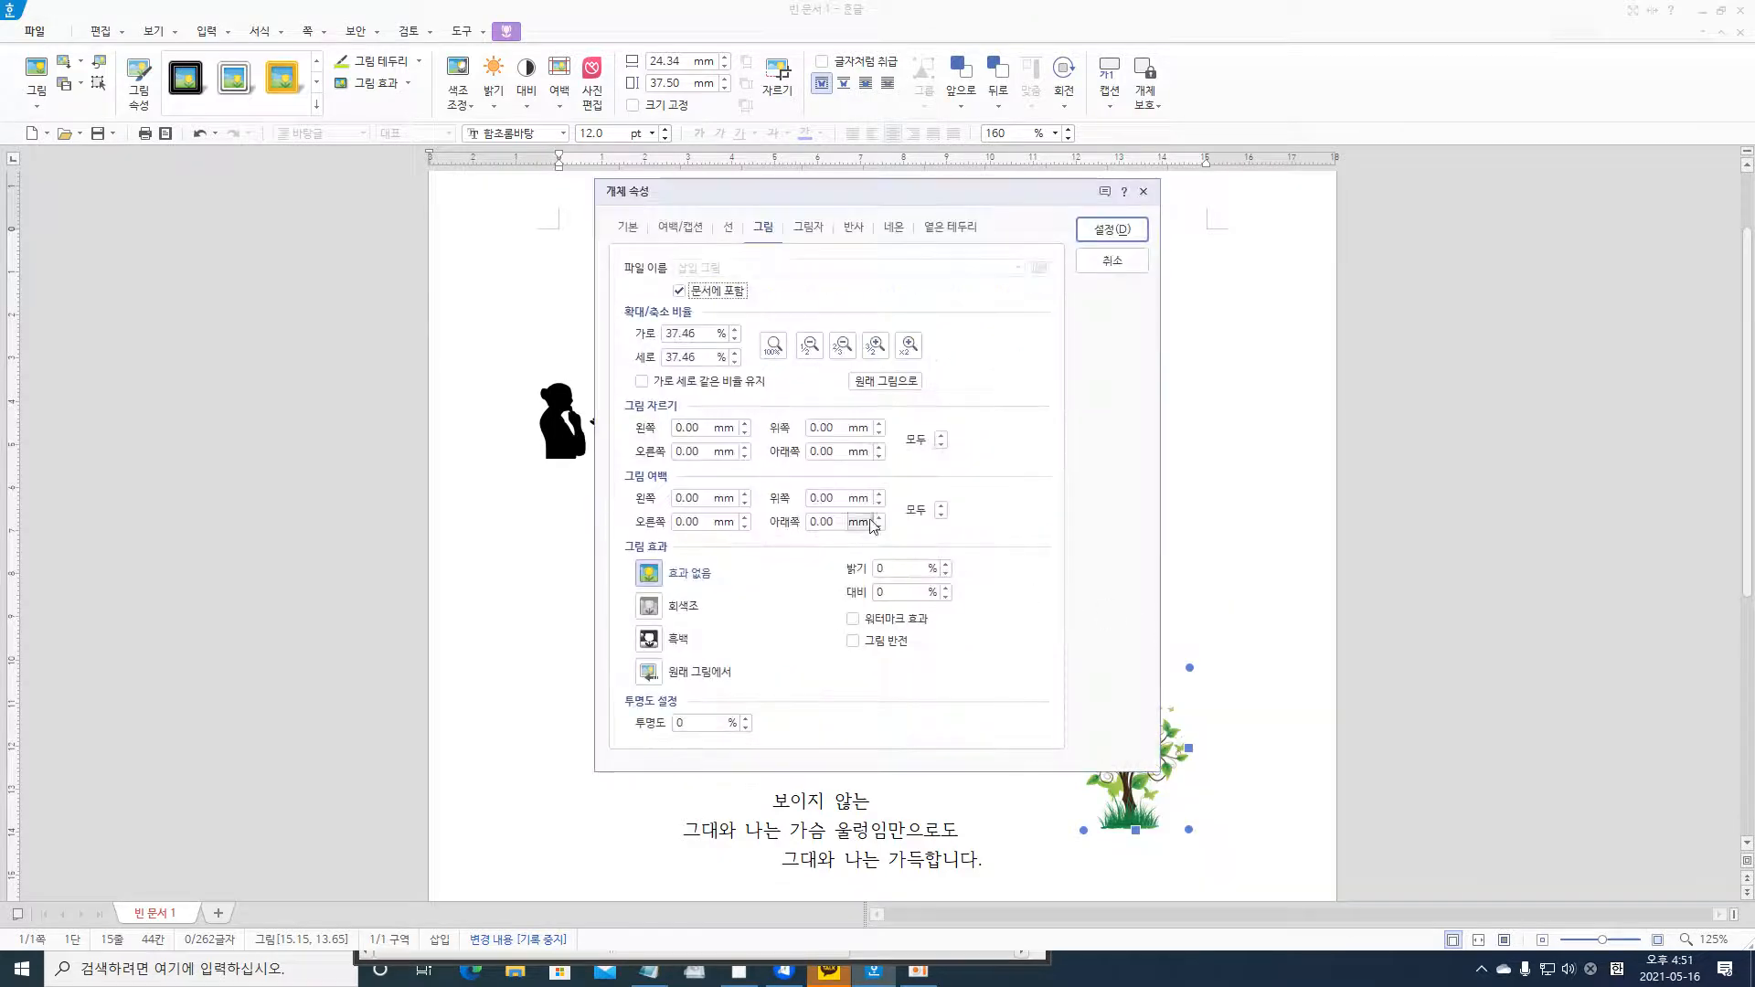
left_click(627, 226)
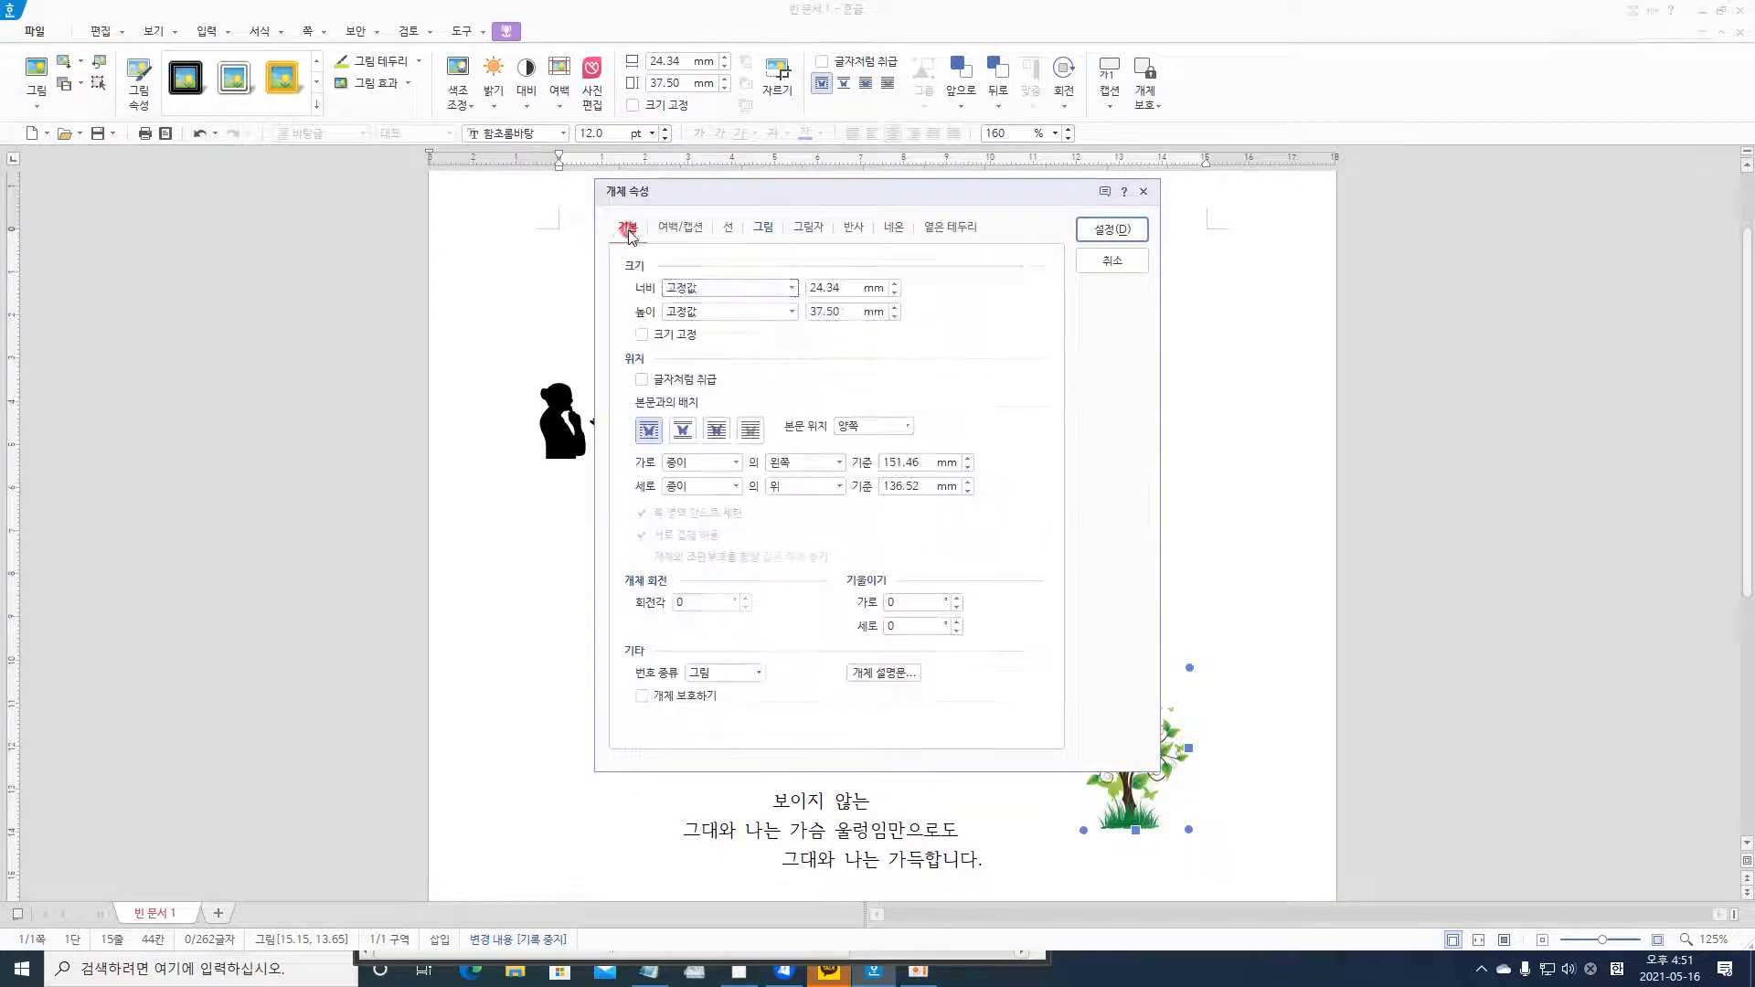
left_click(682, 430)
left_click(1112, 229)
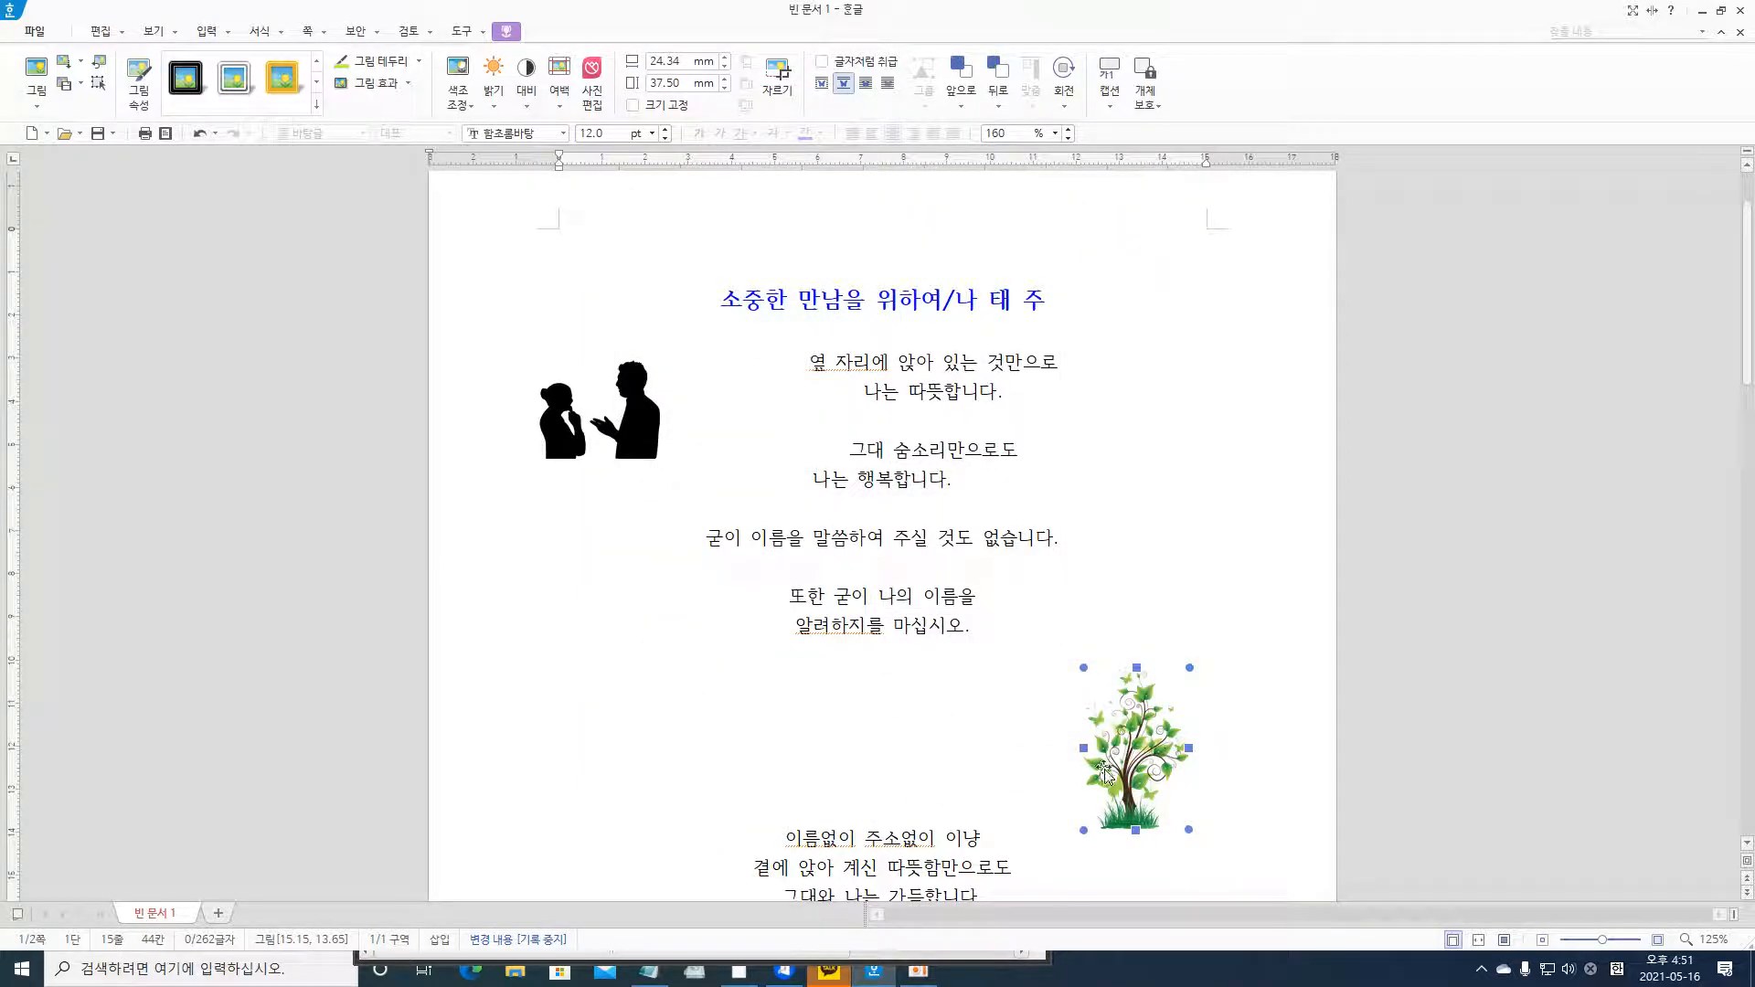
- Set the tree picture's text wrapping back to 어울림
left_click(1158, 754)
right_click(1138, 747)
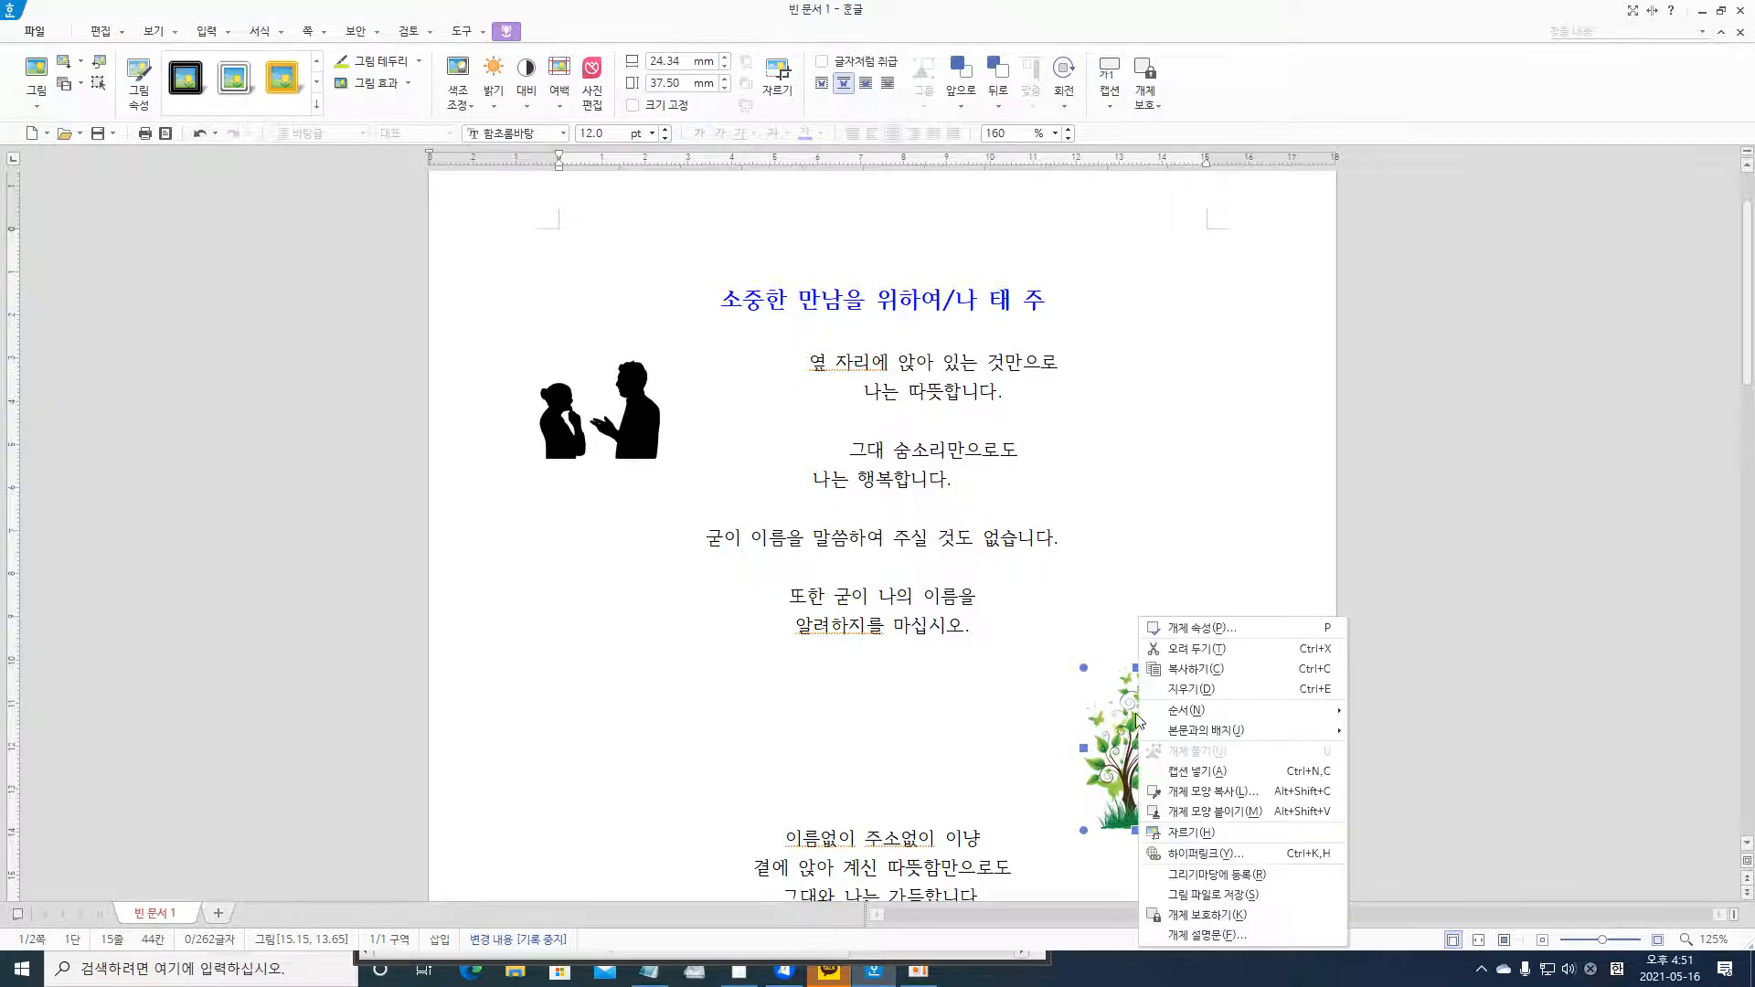
left_click(1180, 629)
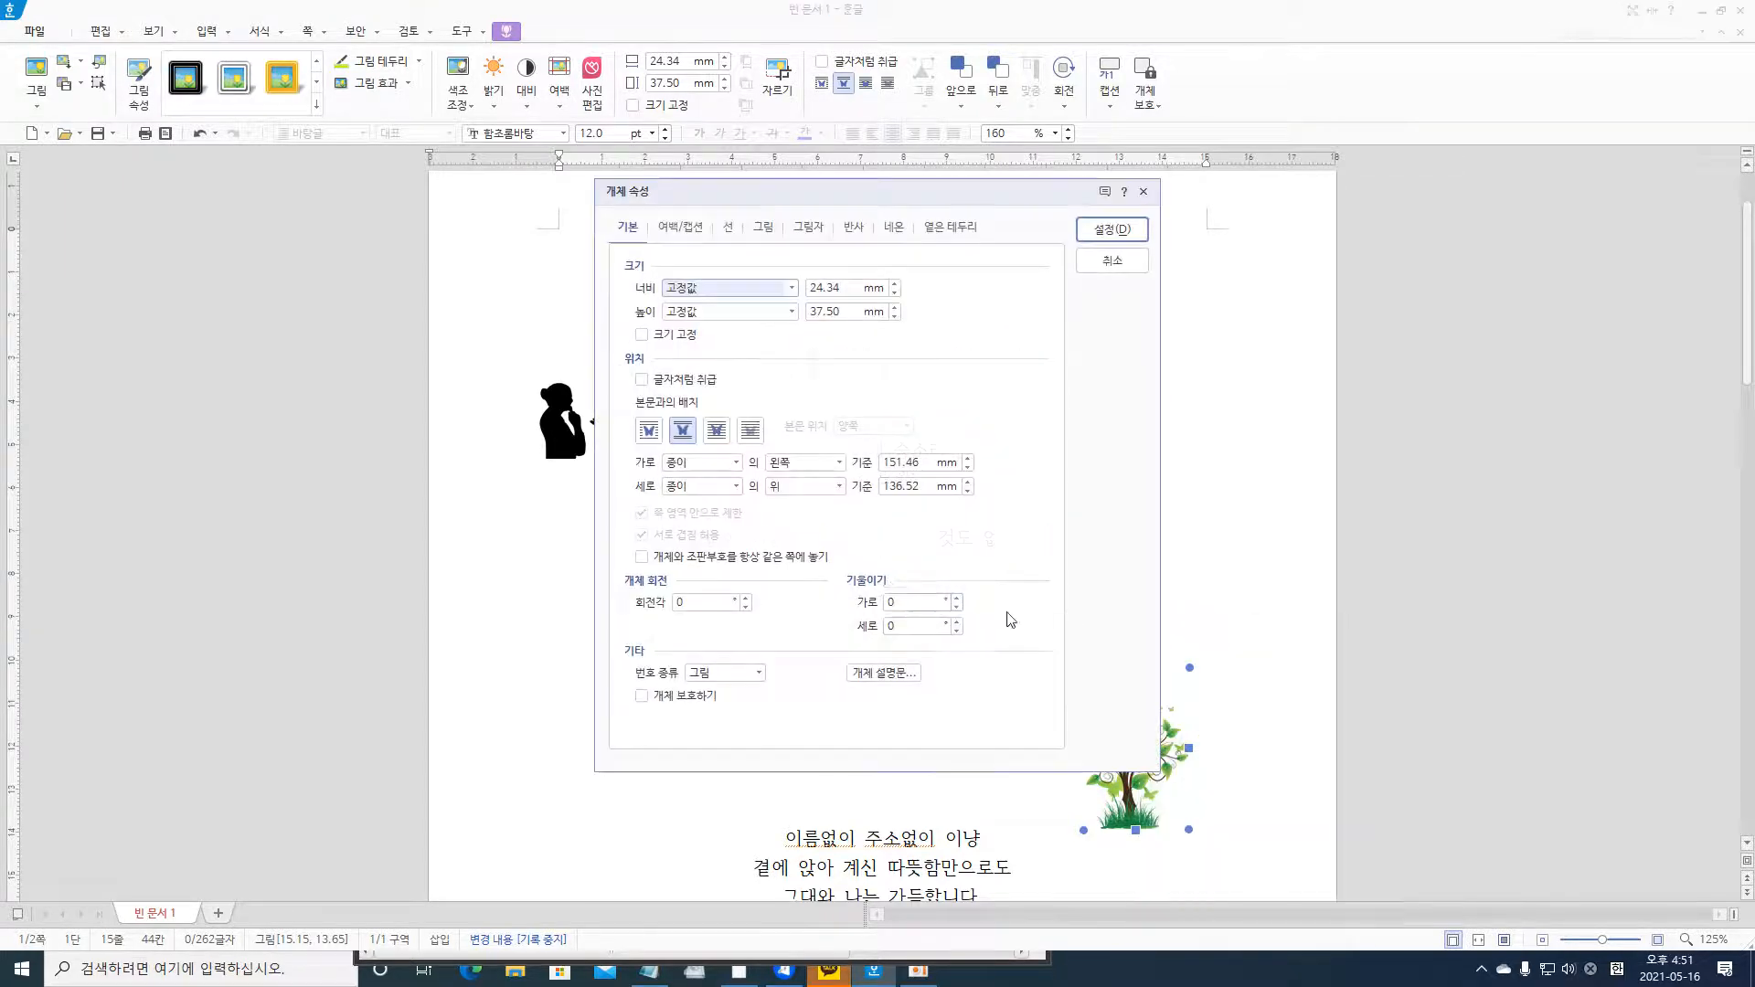
left_click(647, 432)
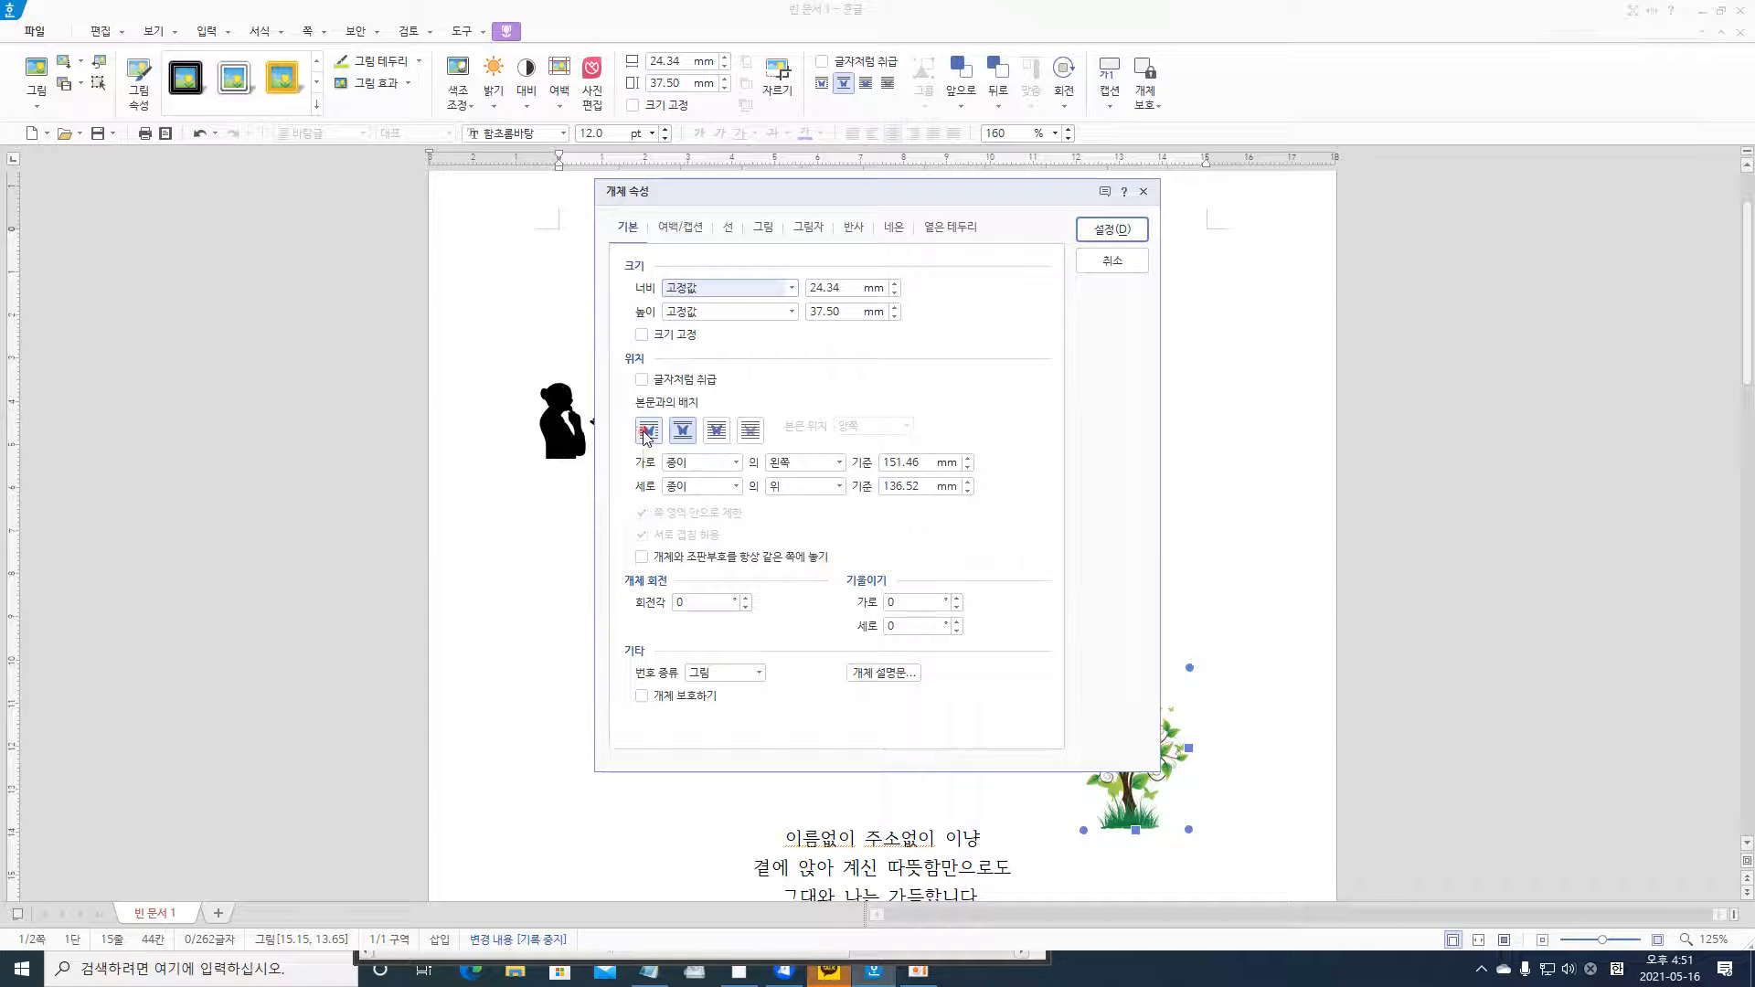
left_click(1099, 240)
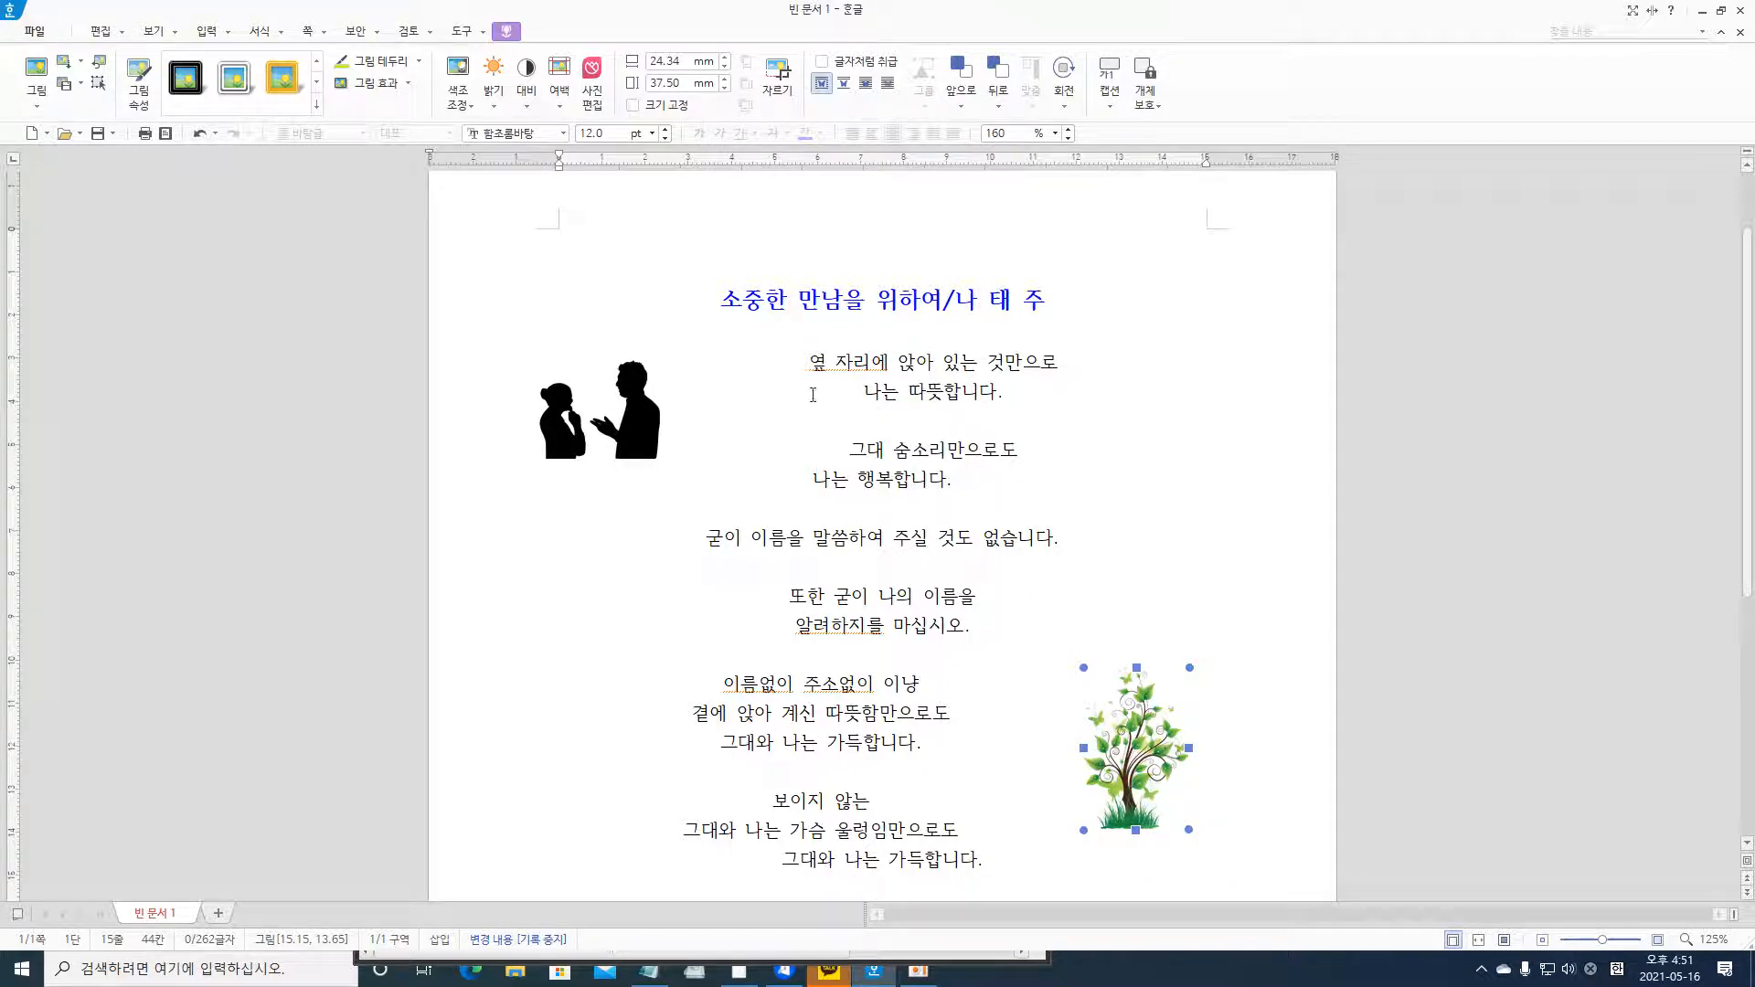
left_click_drag(850, 447, 1022, 509)
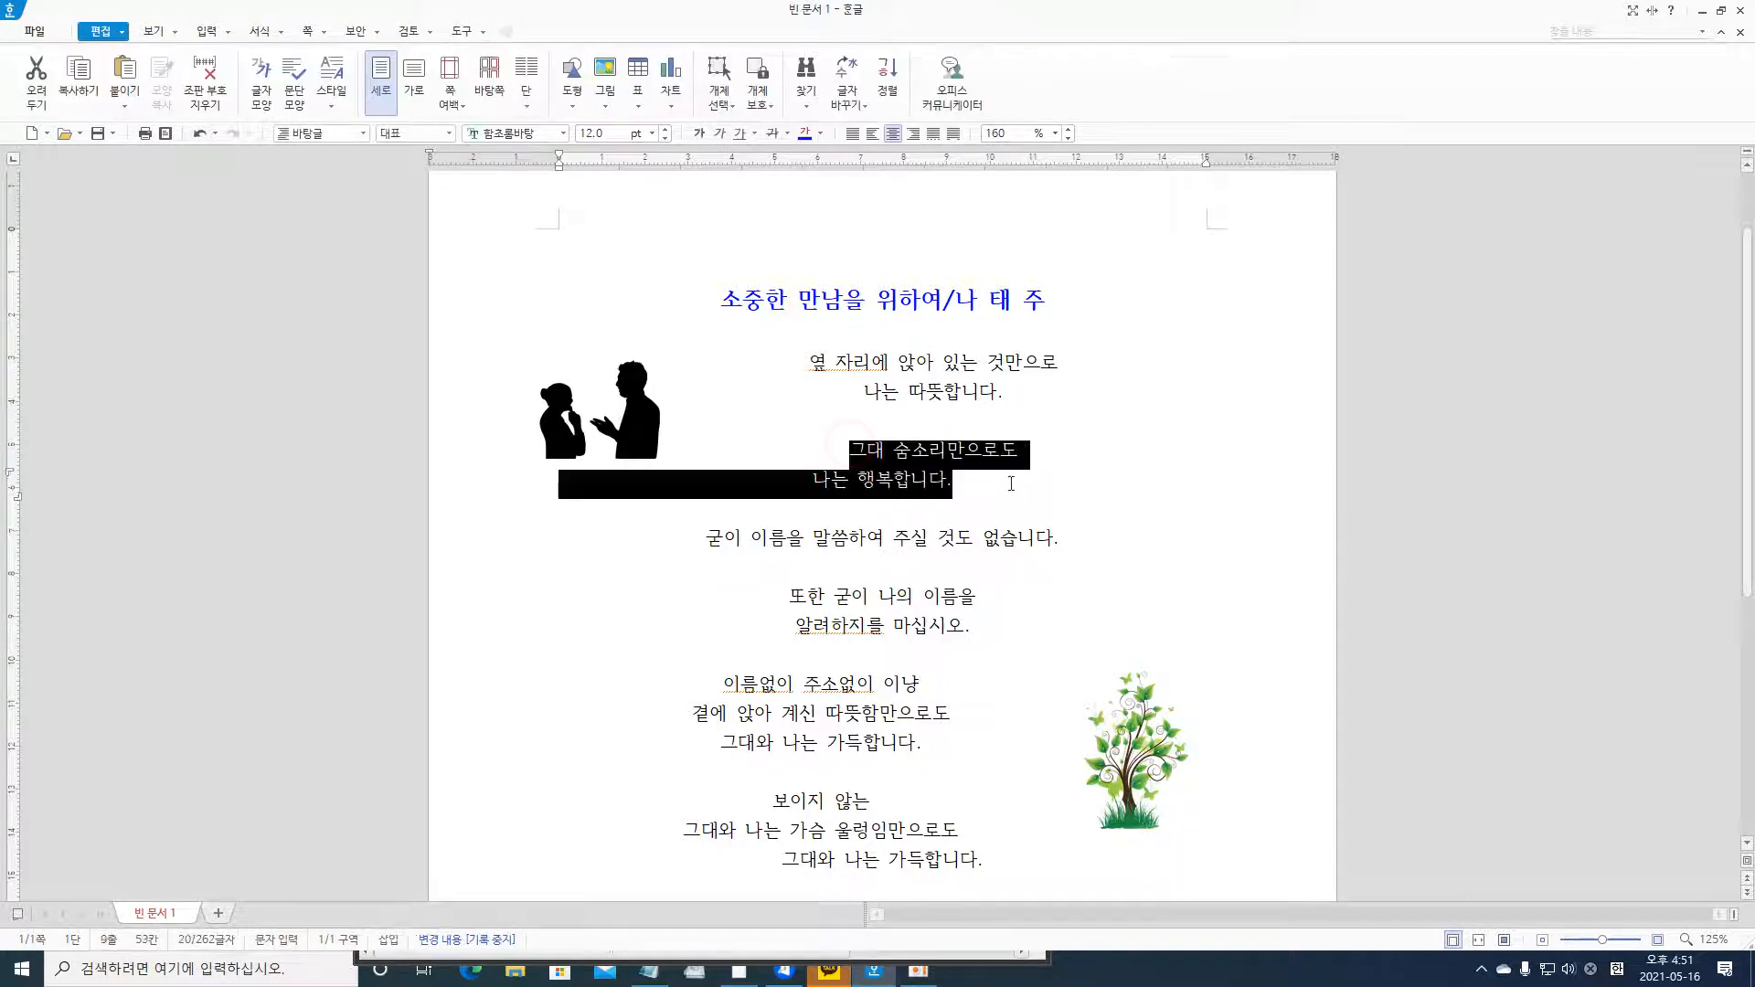
left_click(1119, 526)
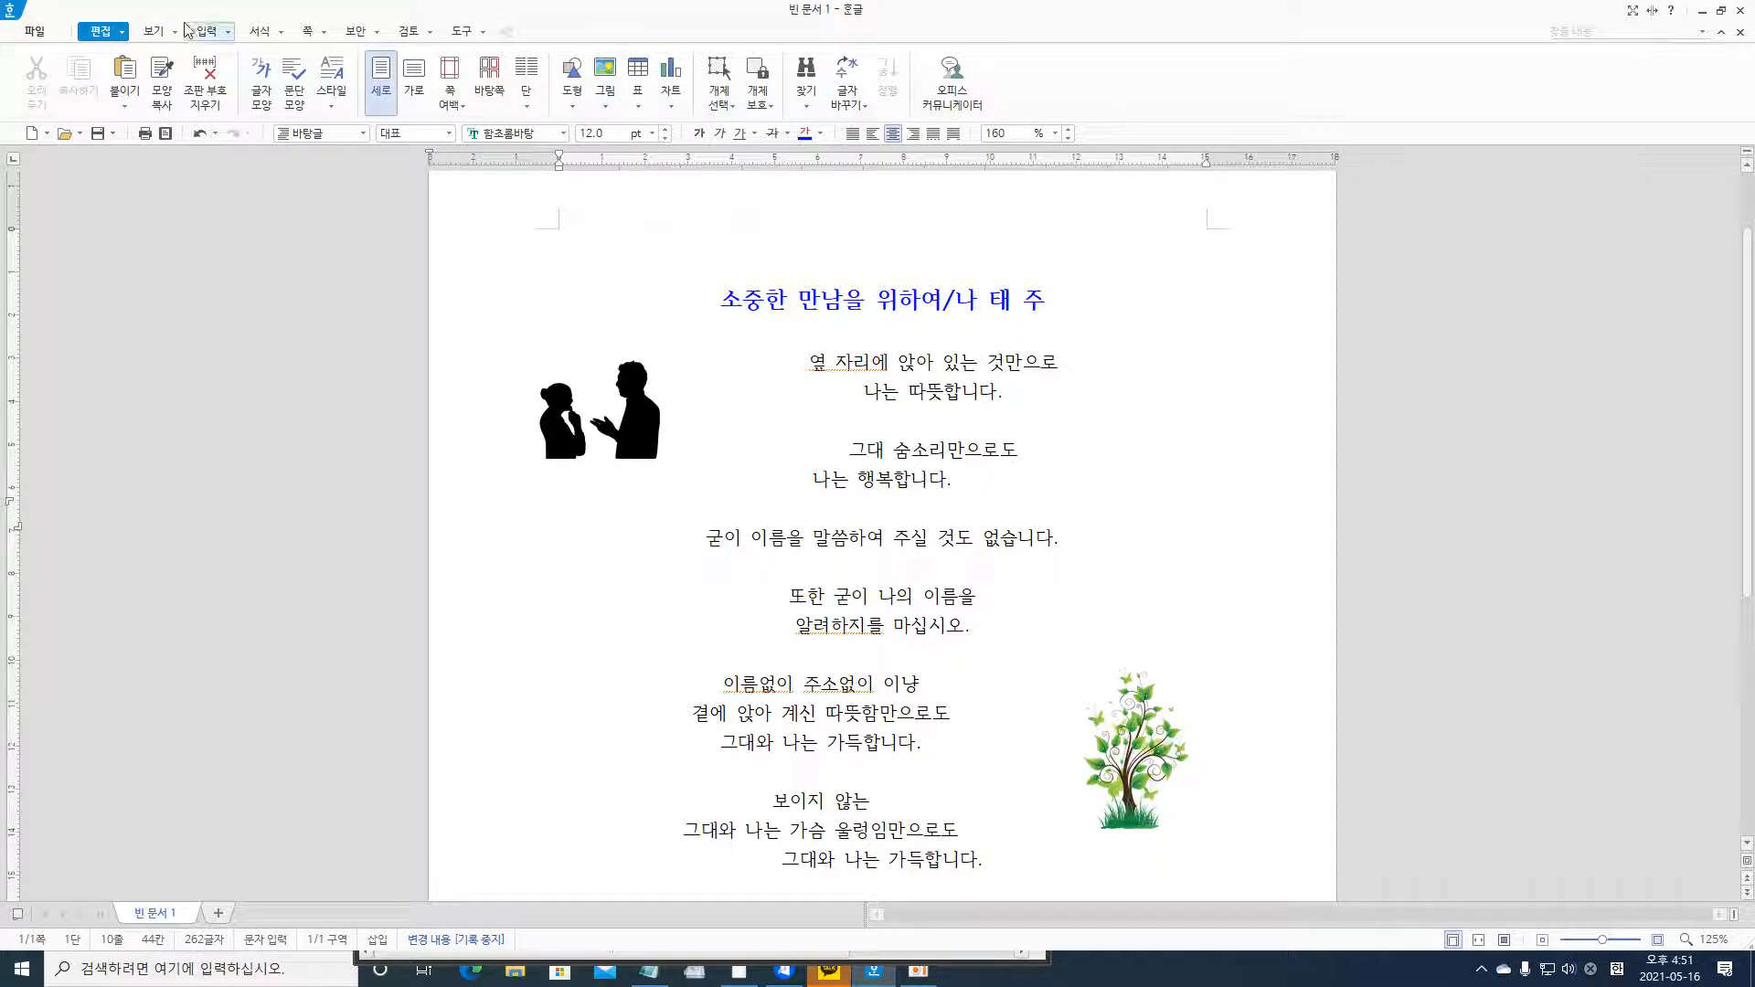
left_click(208, 33)
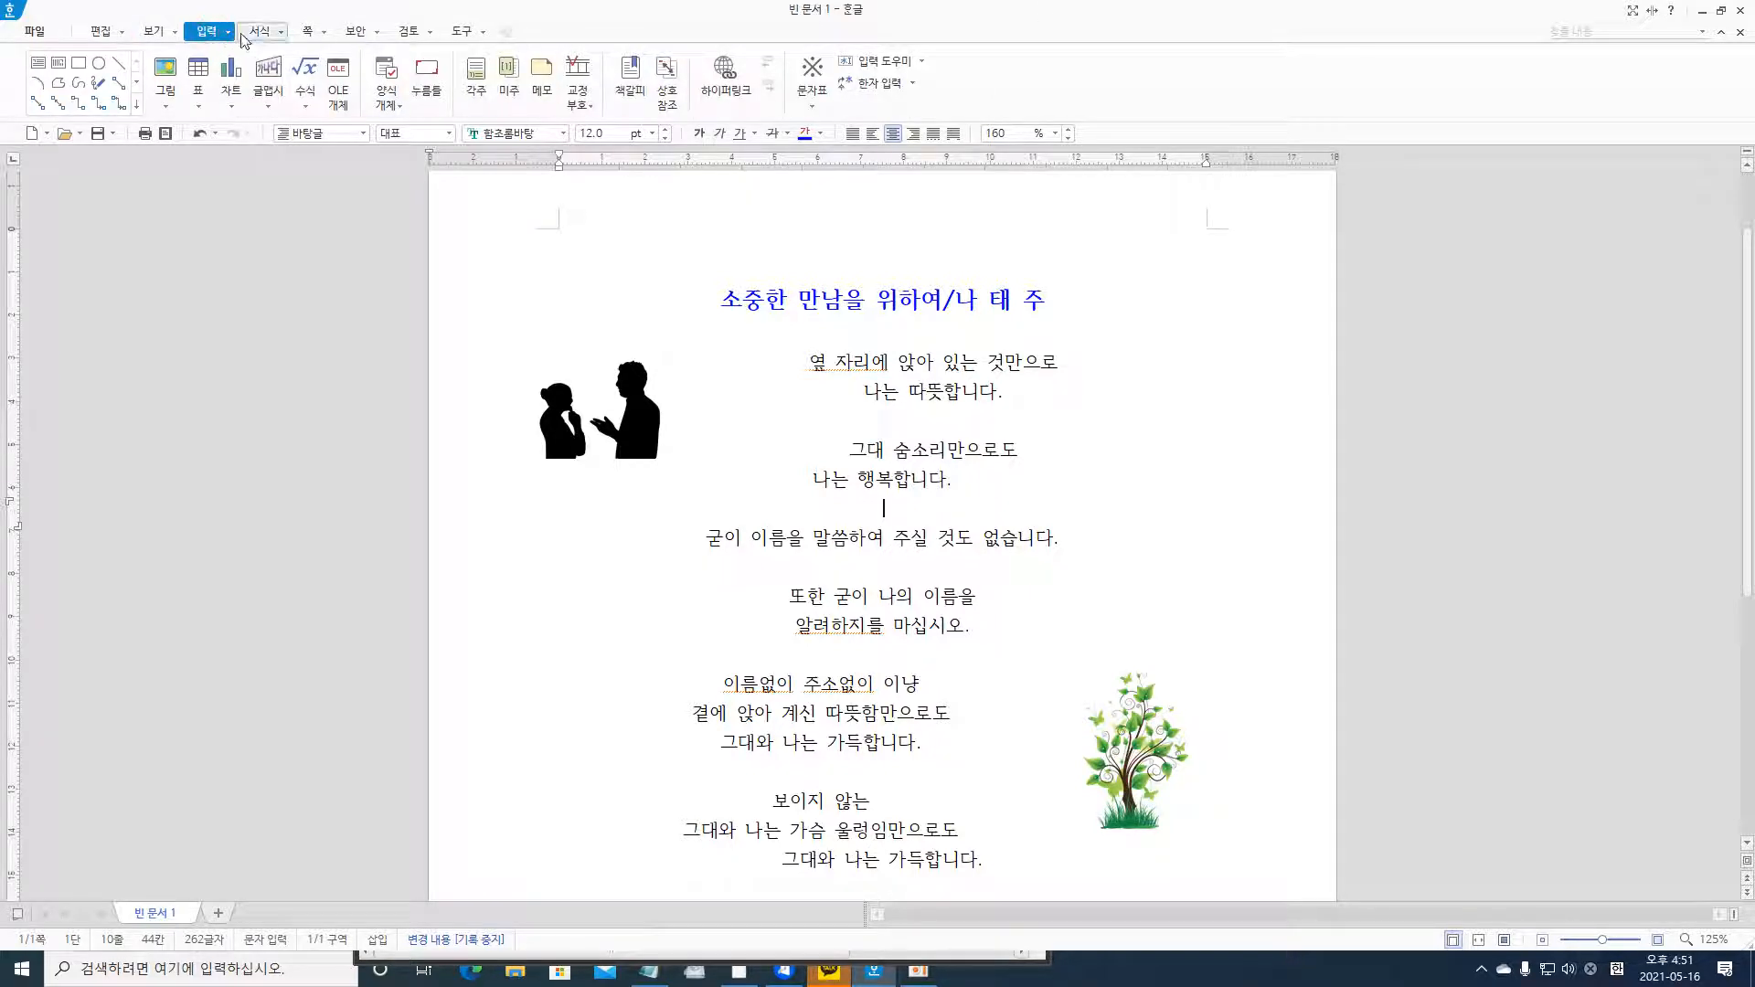
left_click(228, 32)
mouse_move(240, 79)
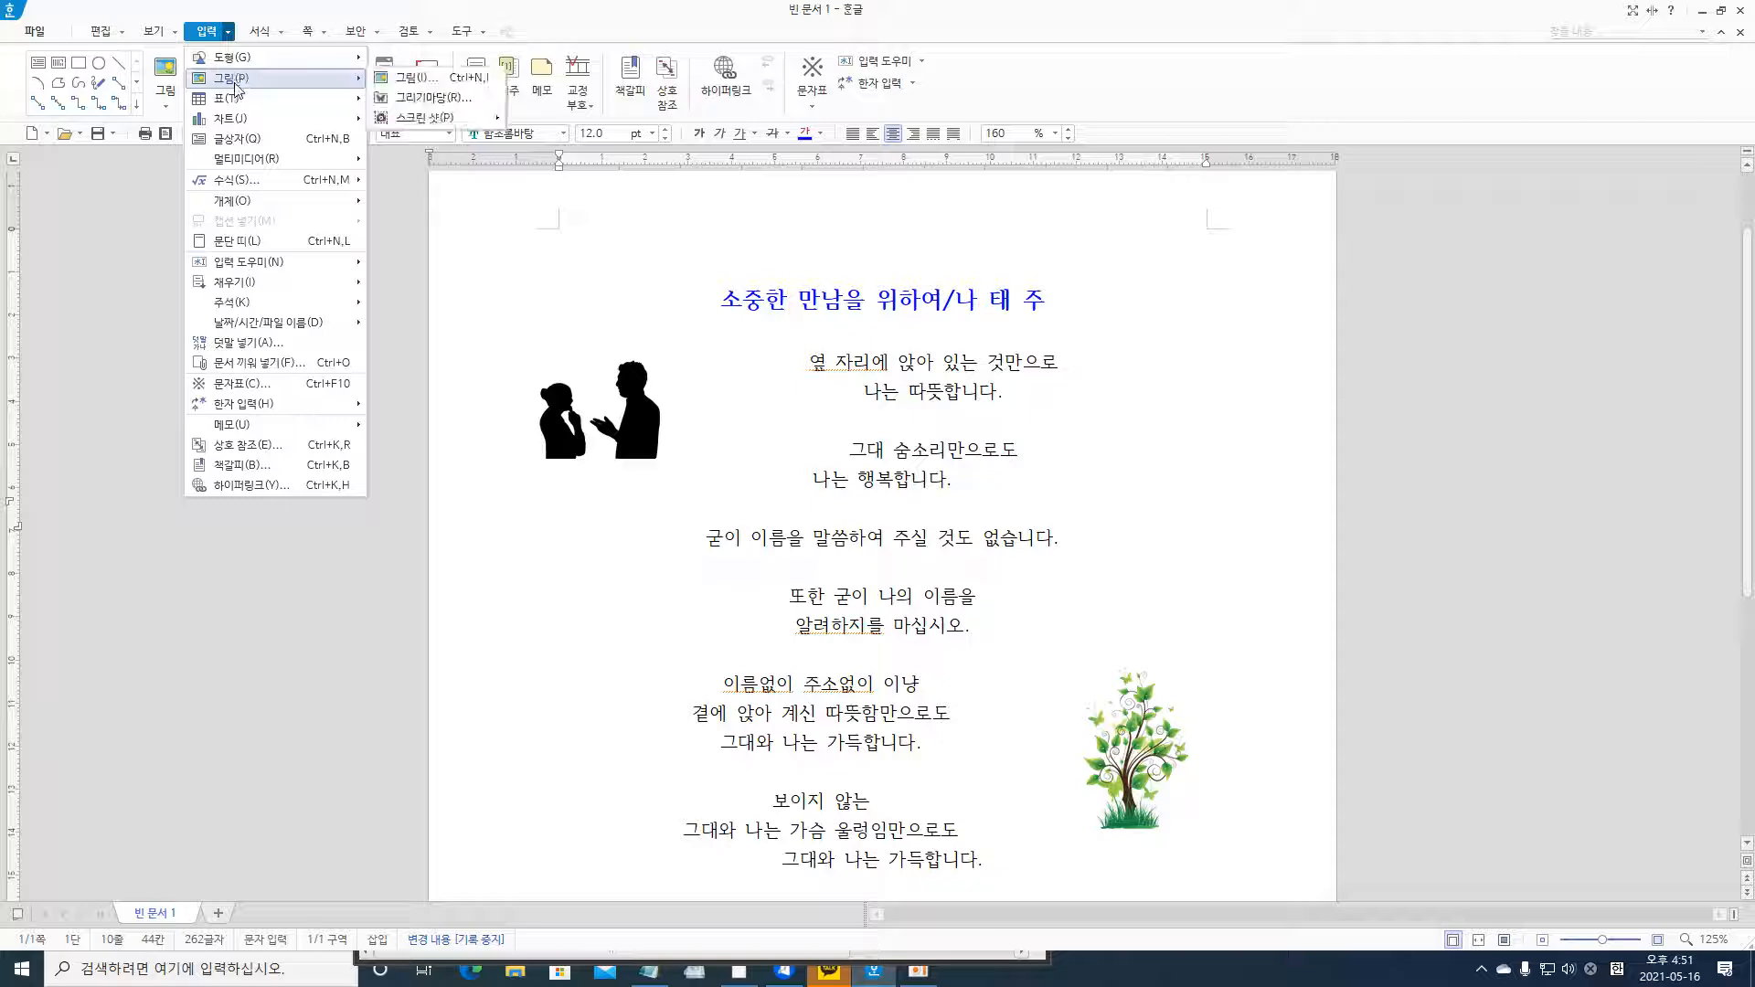
left_click(390, 82)
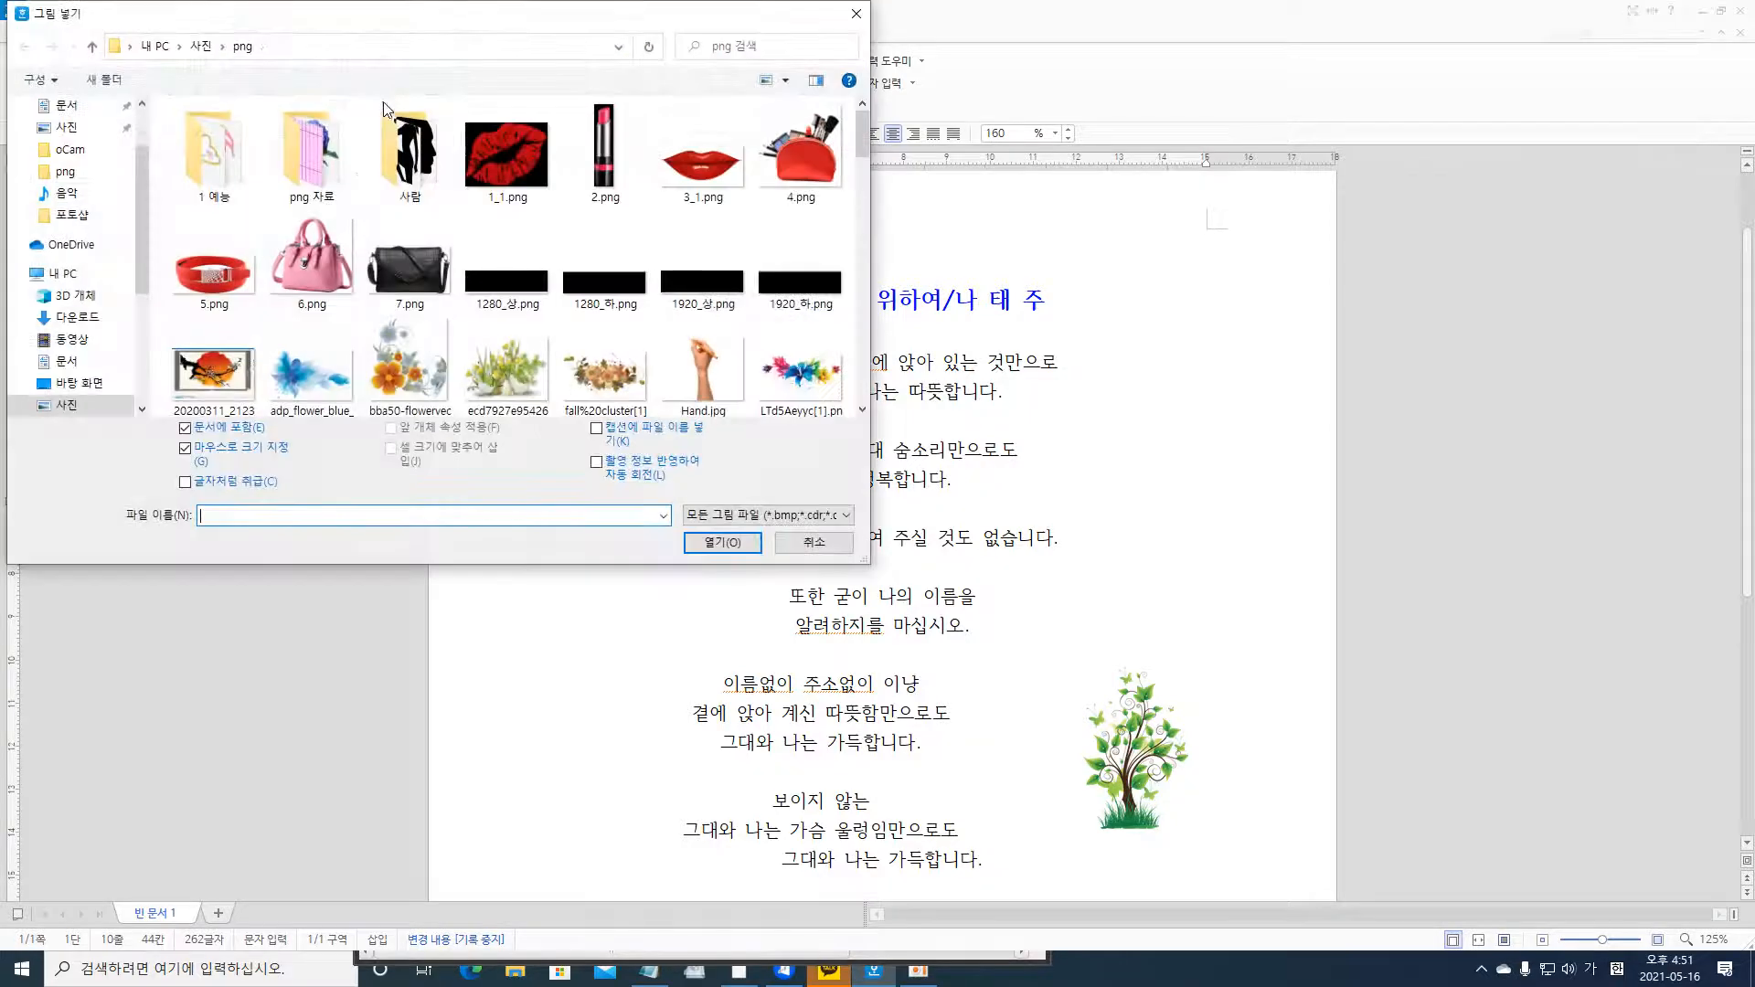
left_click(858, 10)
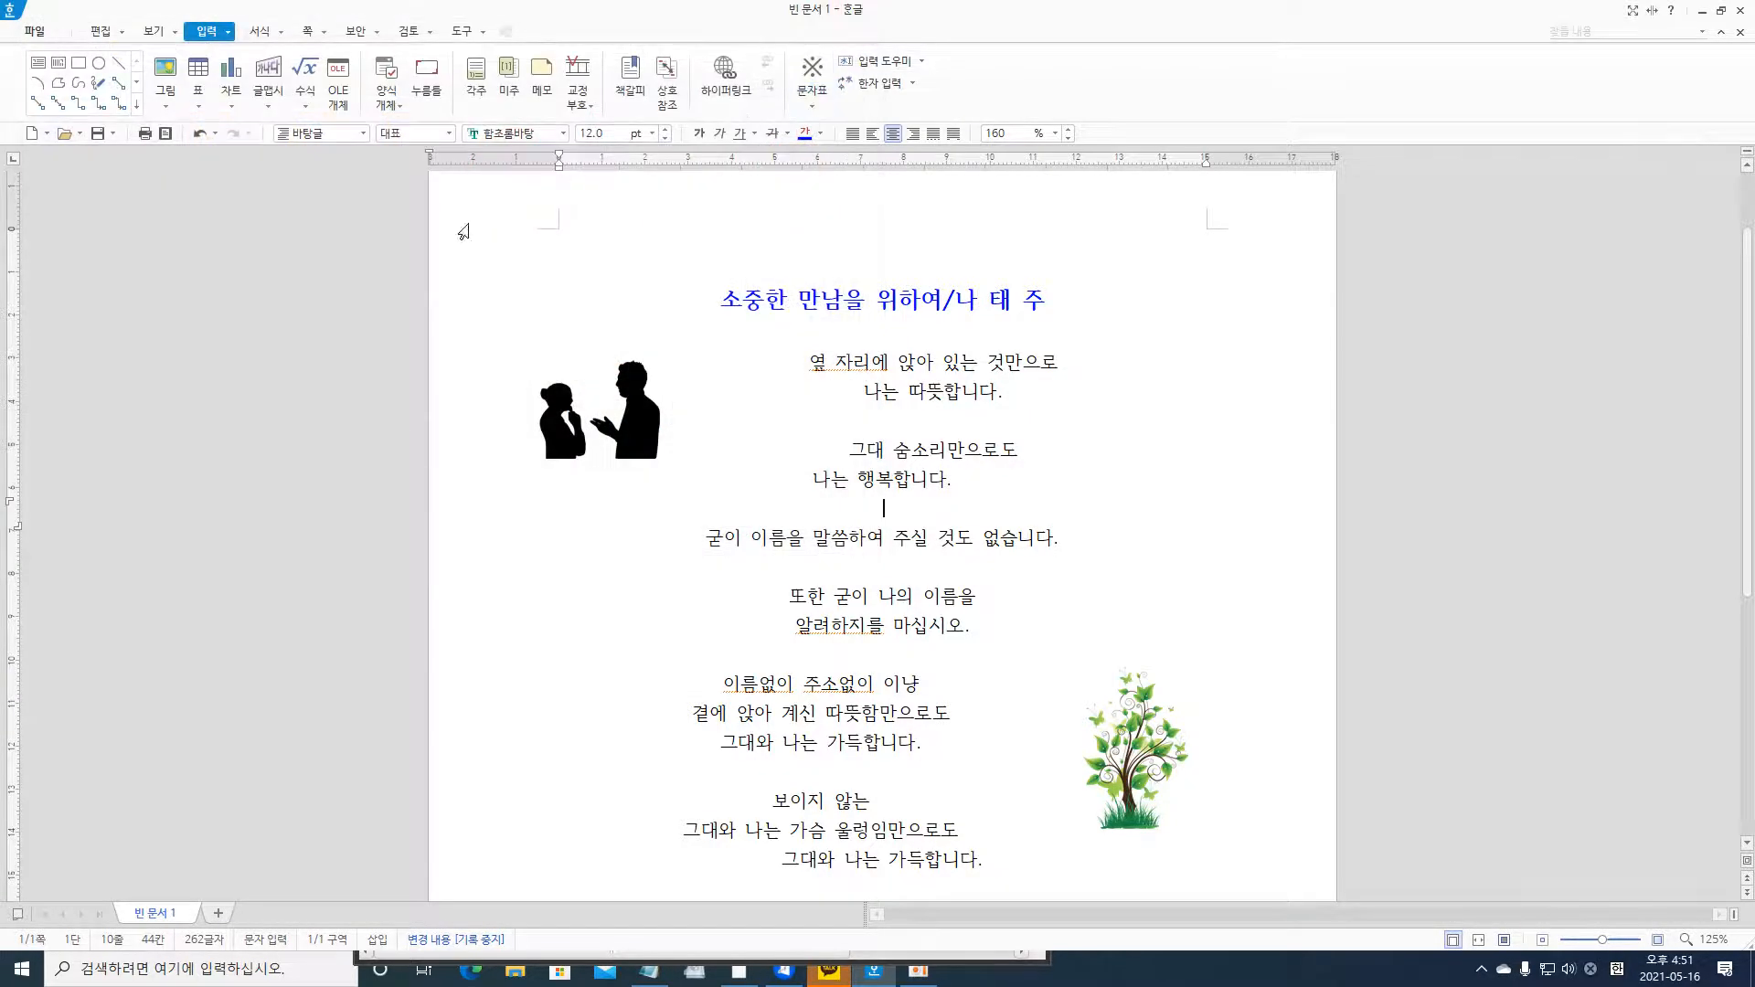
- Apply the red double-frame picture style with a reflection to the silhouette picture beside the first verses
left_click(611, 433)
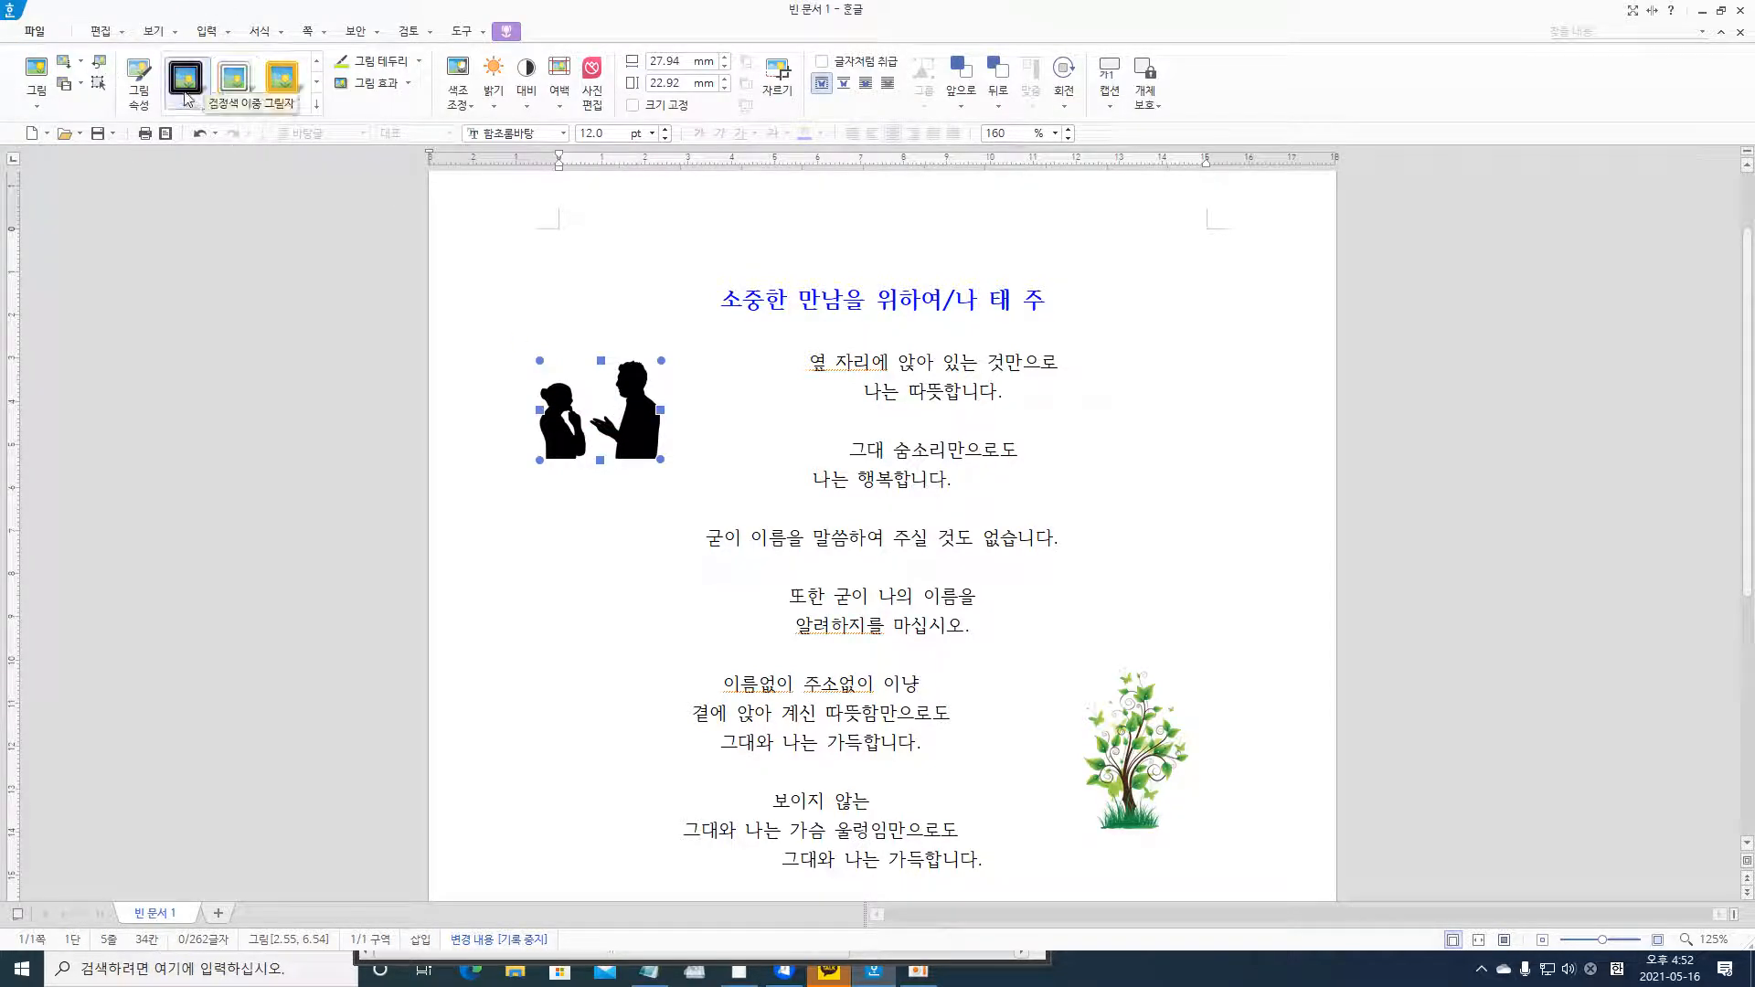
left_click(318, 109)
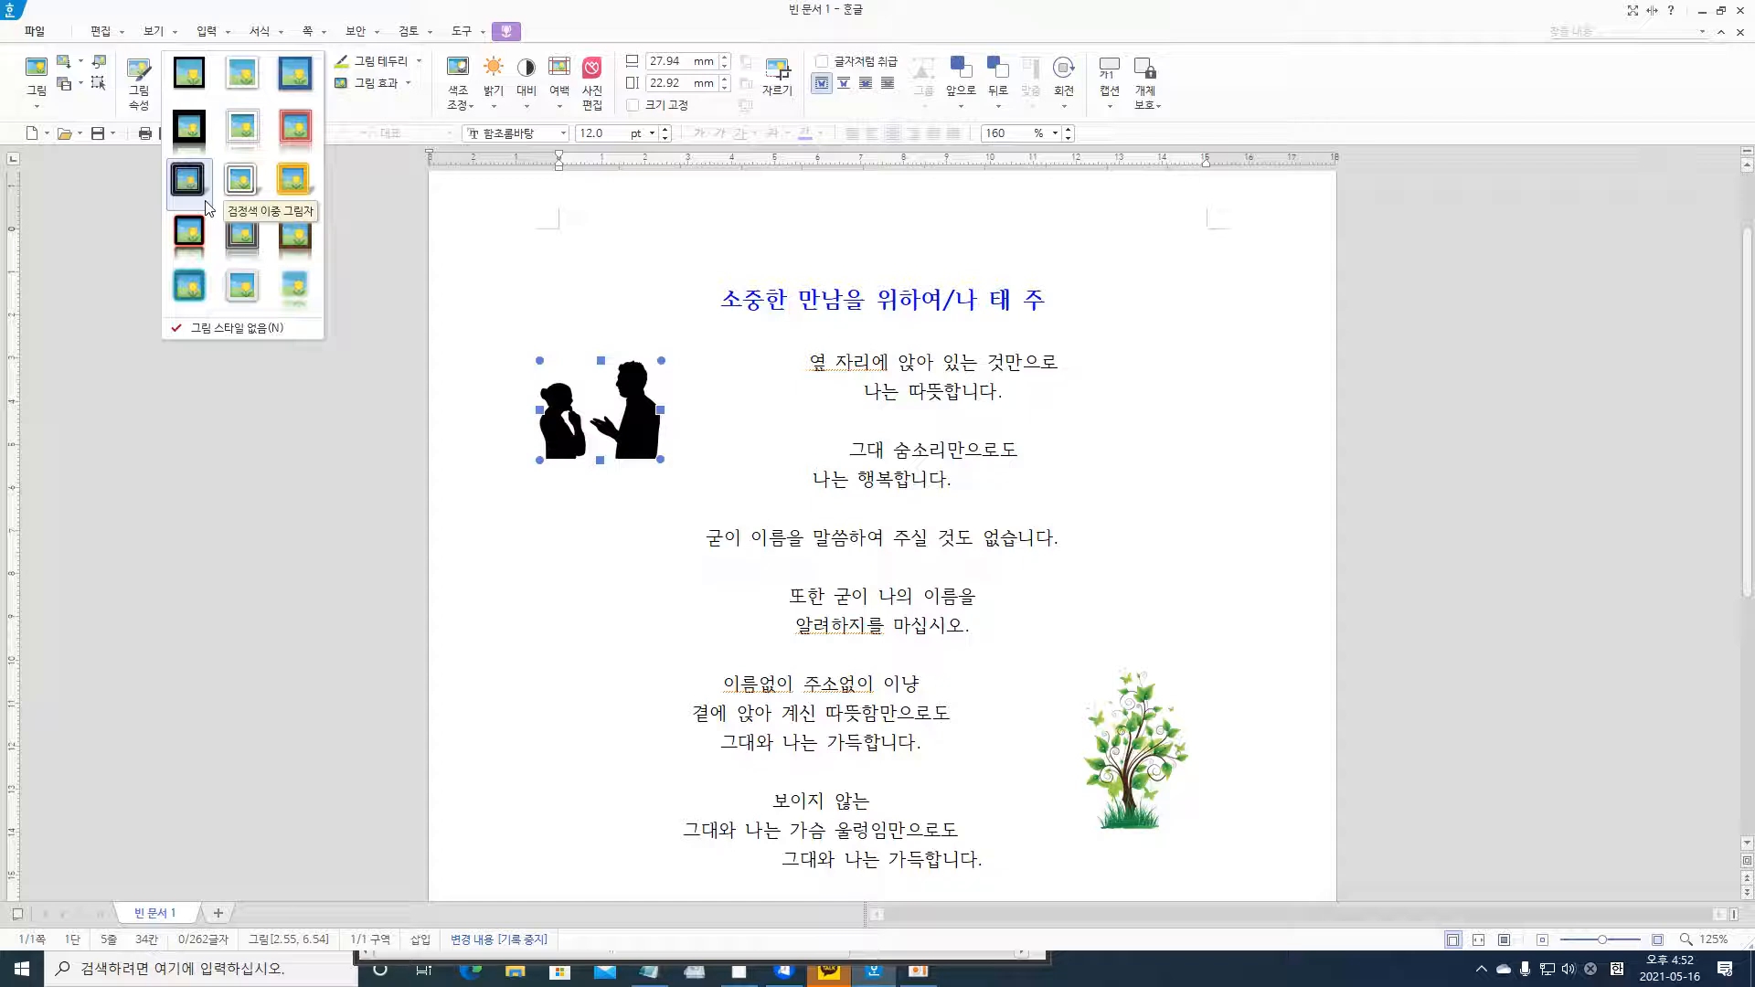
left_click(299, 134)
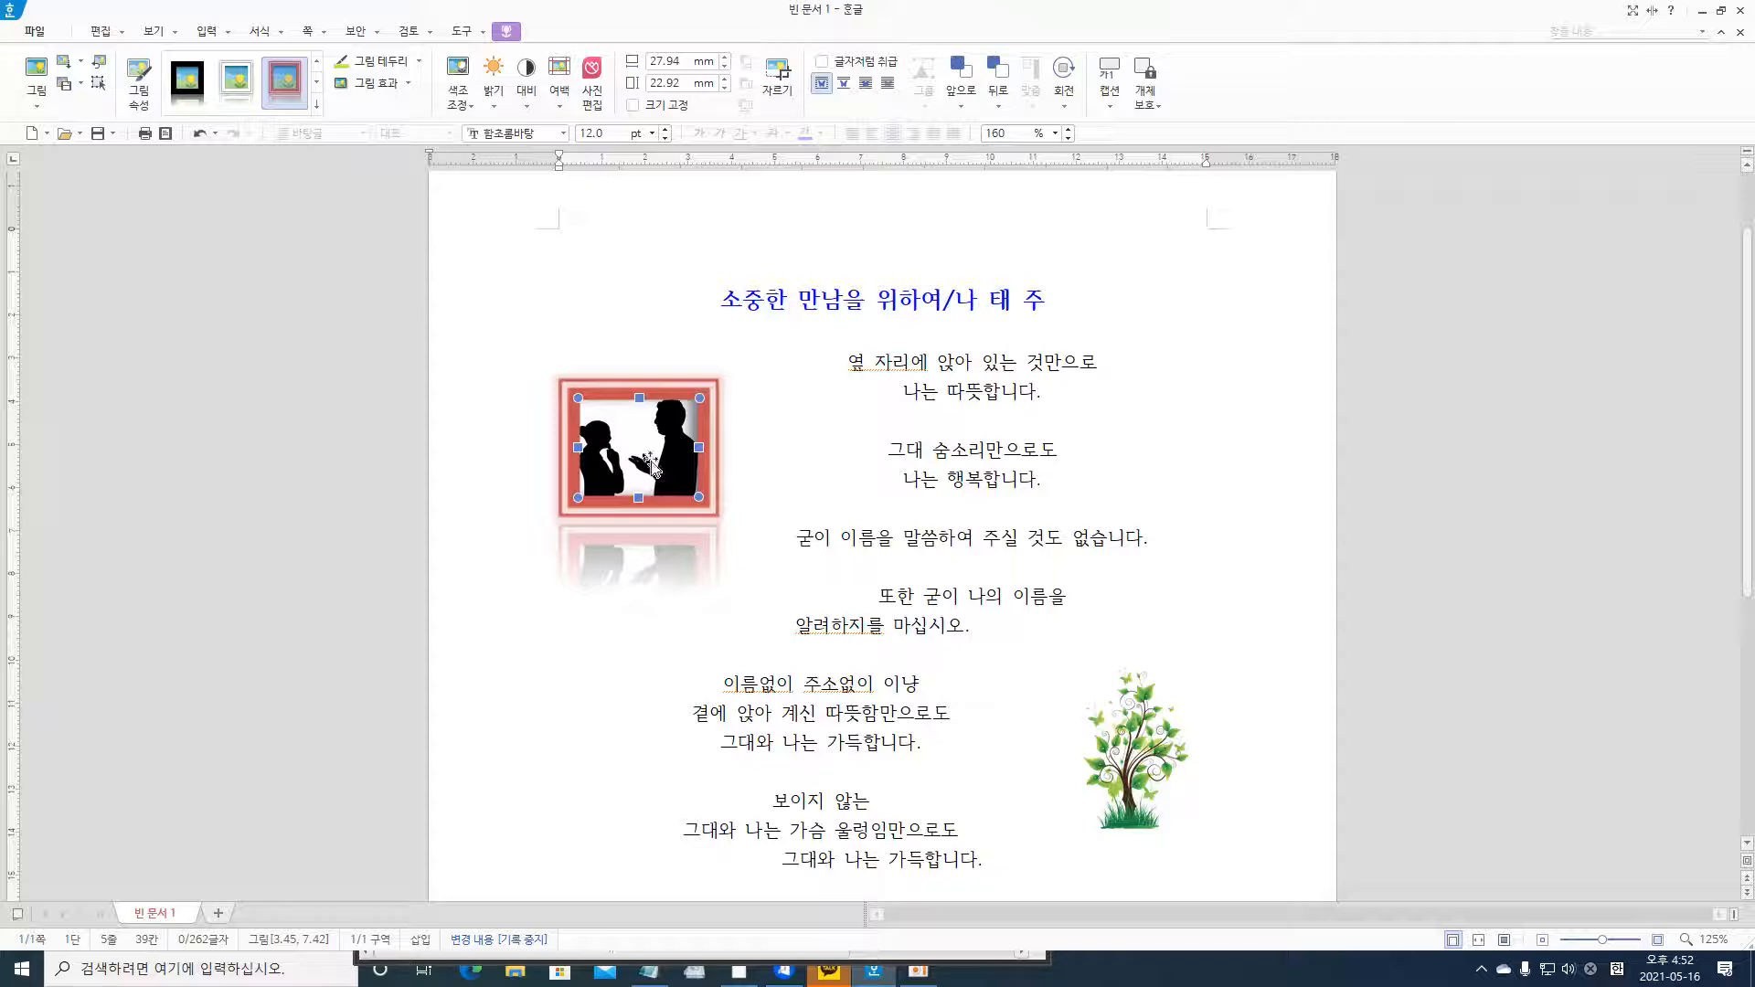
key("ctrl")
key("ctrl")
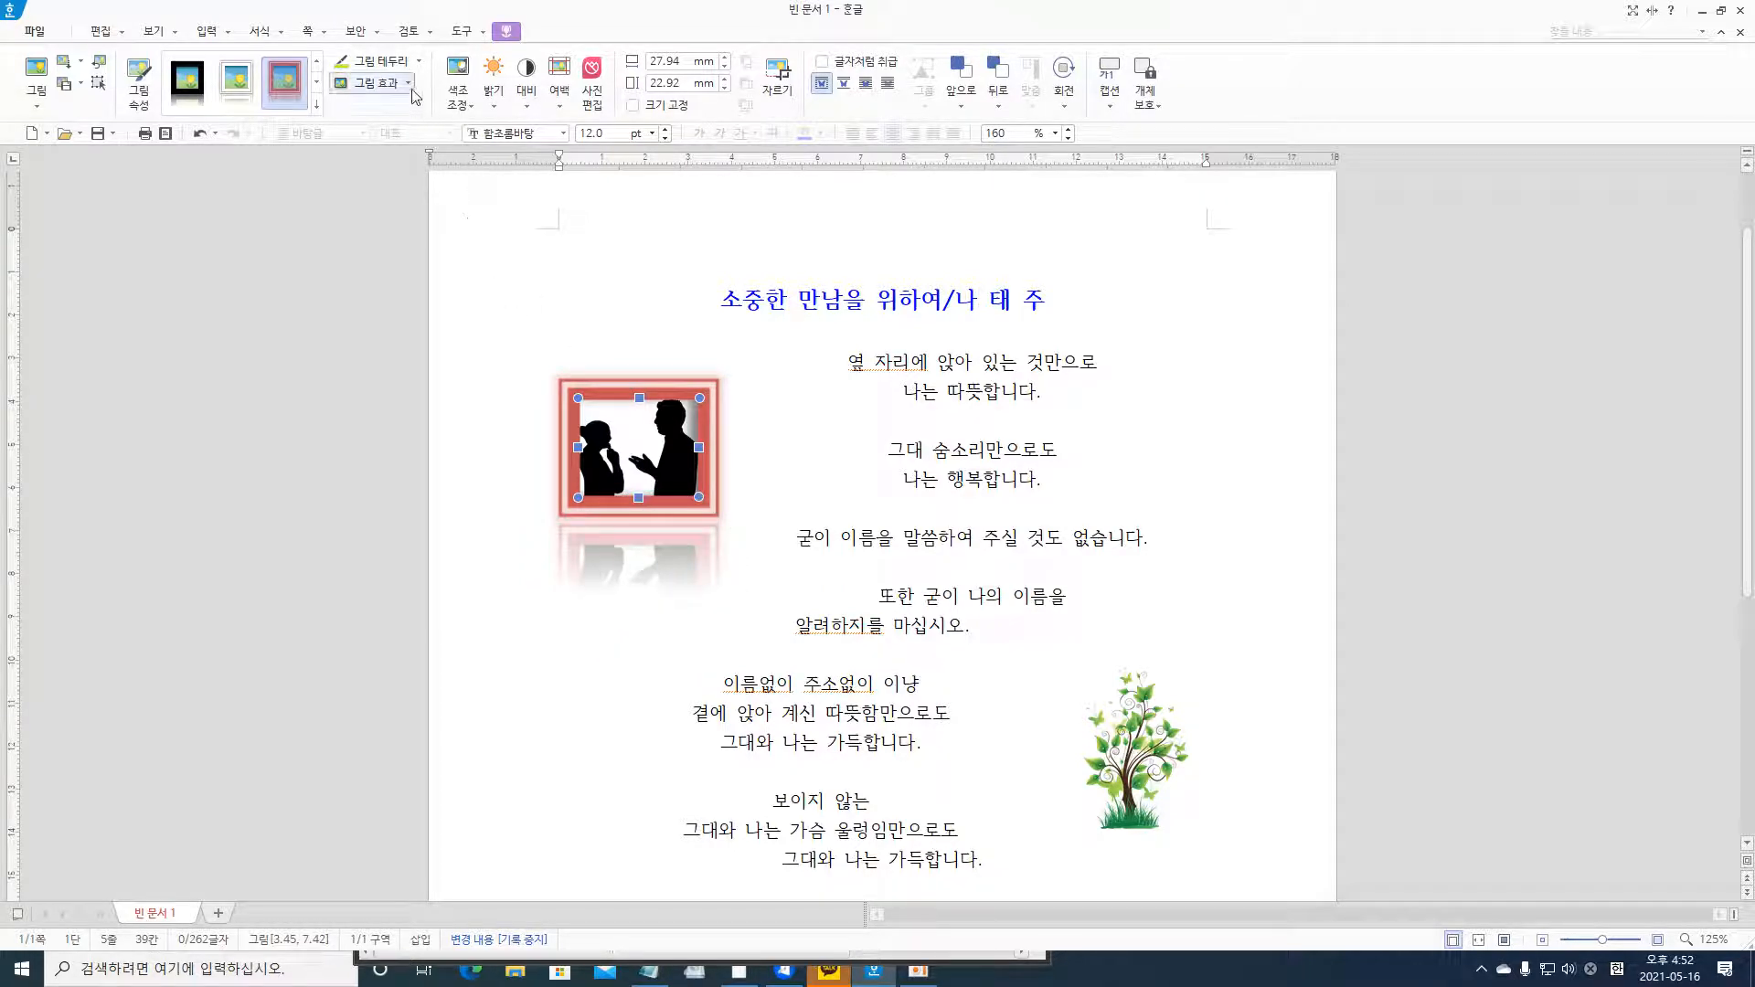
- Apply the first outer (바깥쪽) shadow preset to the silhouette picture beside the first verses
key("ctrl")
left_click(410, 84)
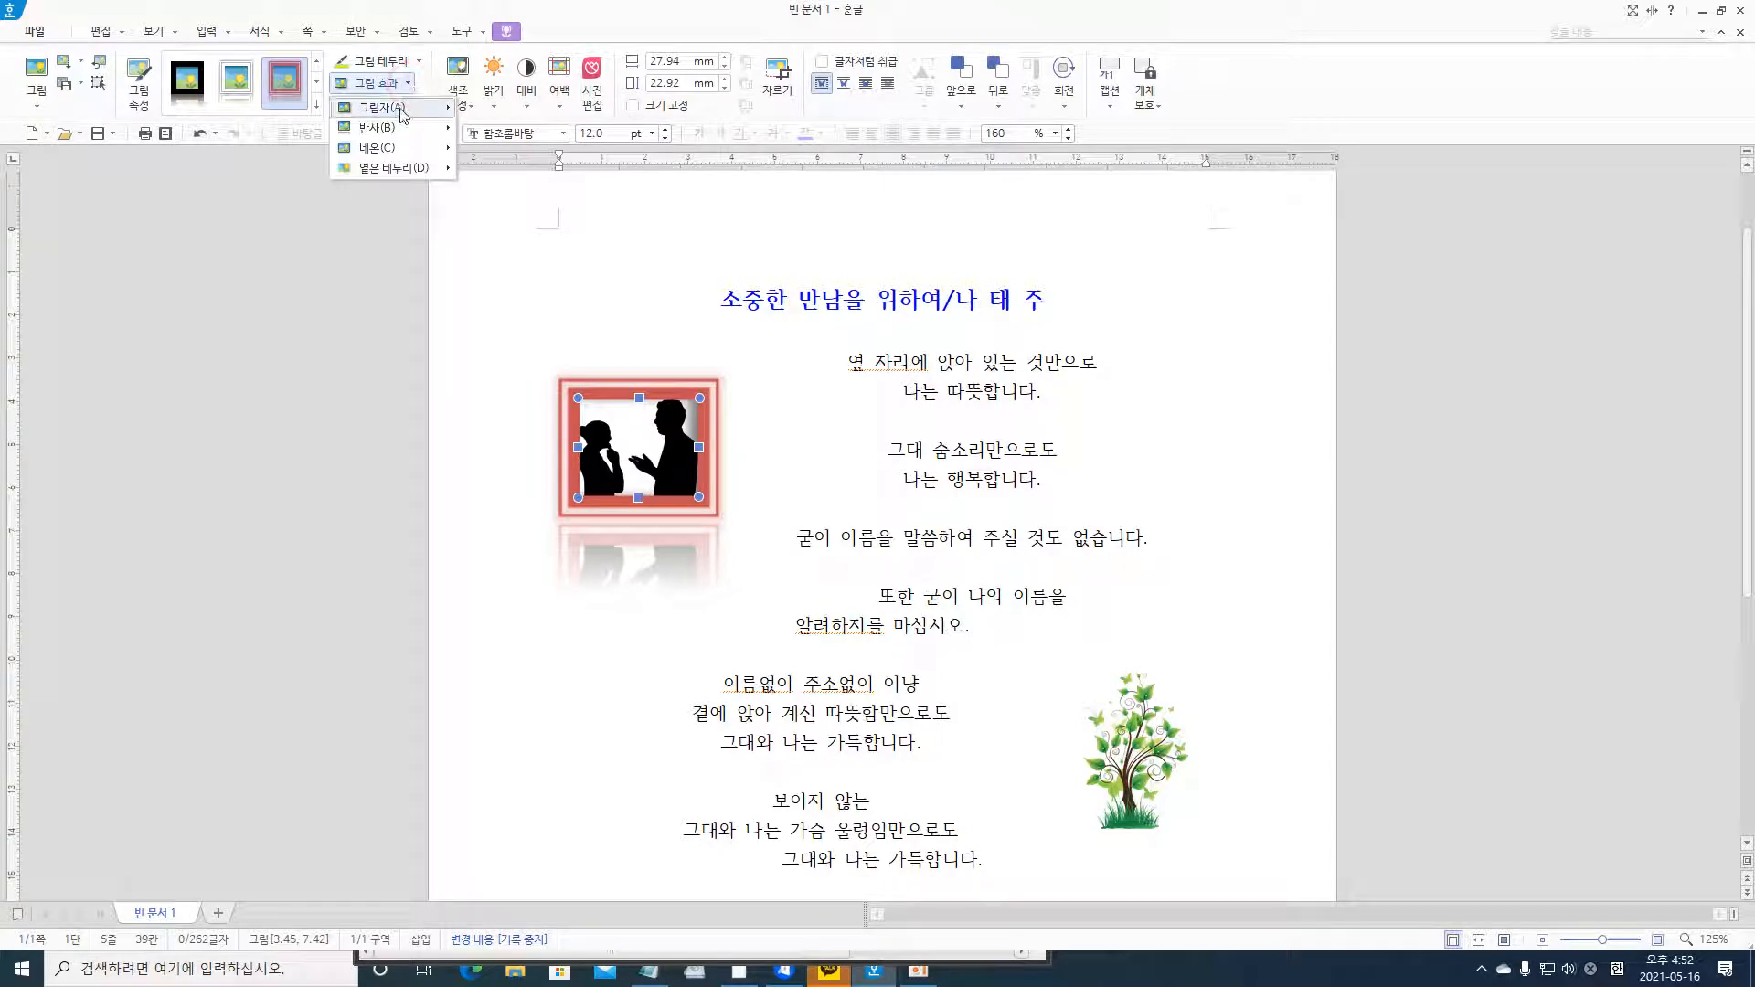
mouse_move(400, 112)
key("ctrl")
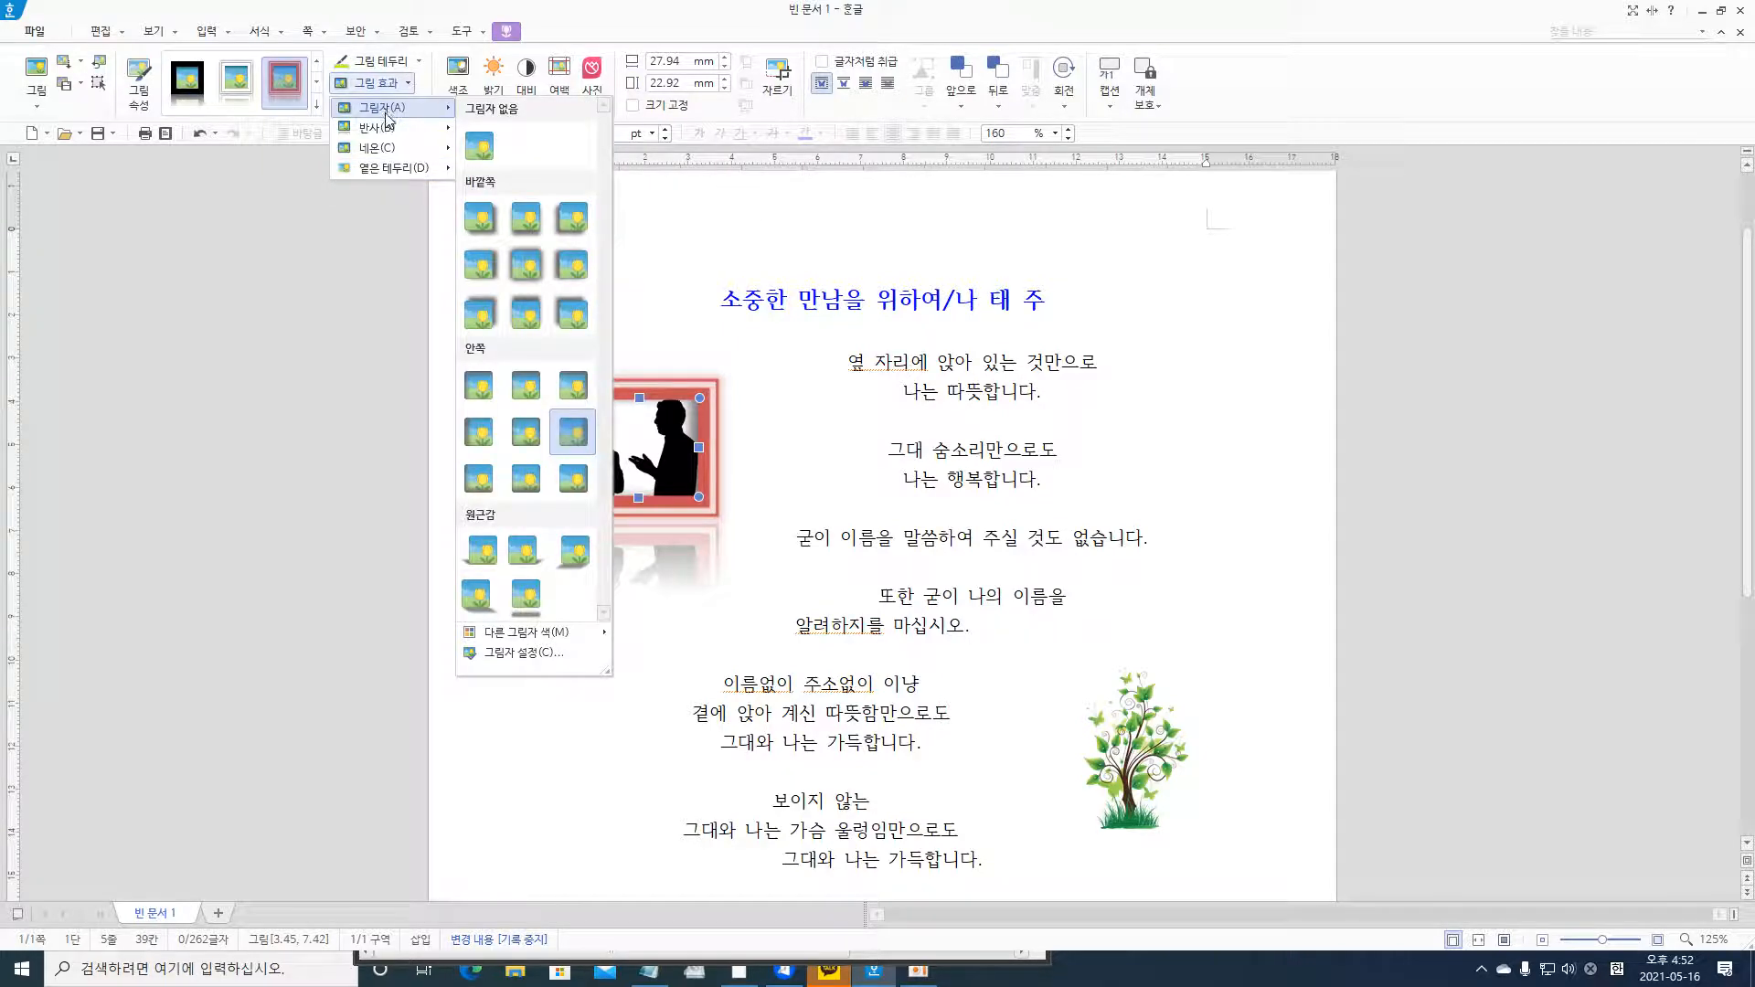
left_click(474, 219)
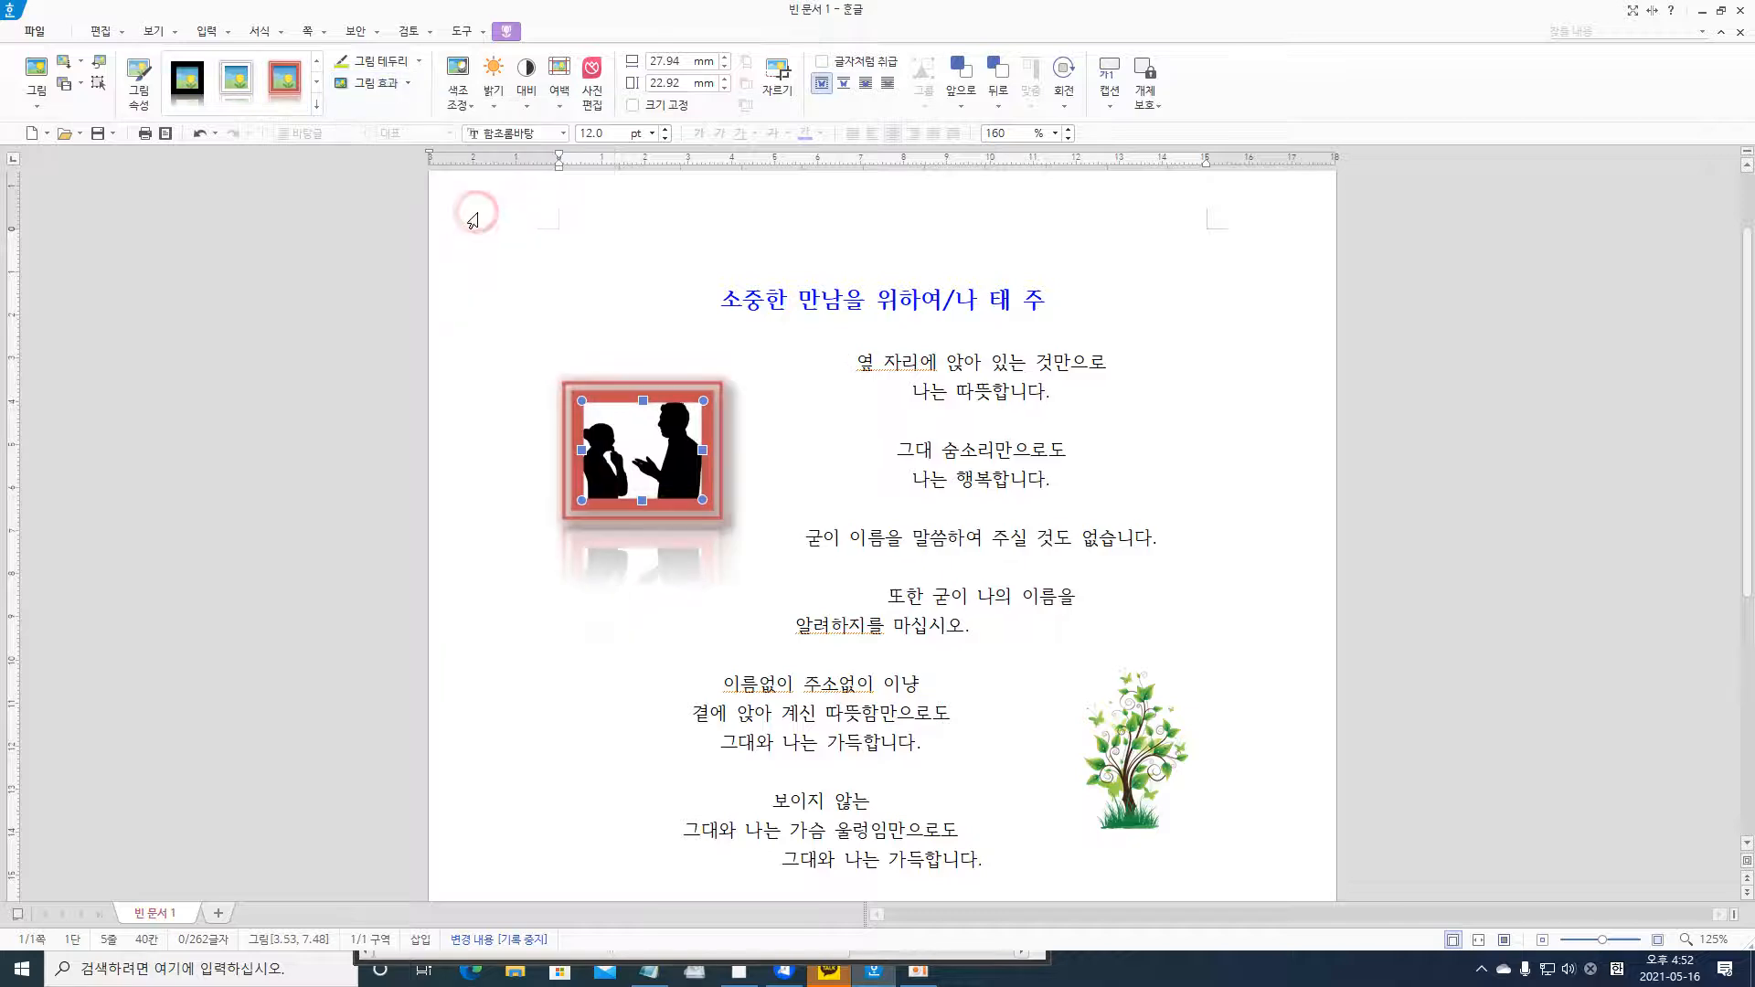
- Apply the fourth reflection preset of the first row to the silhouette picture
left_click(380, 82)
mouse_move(397, 134)
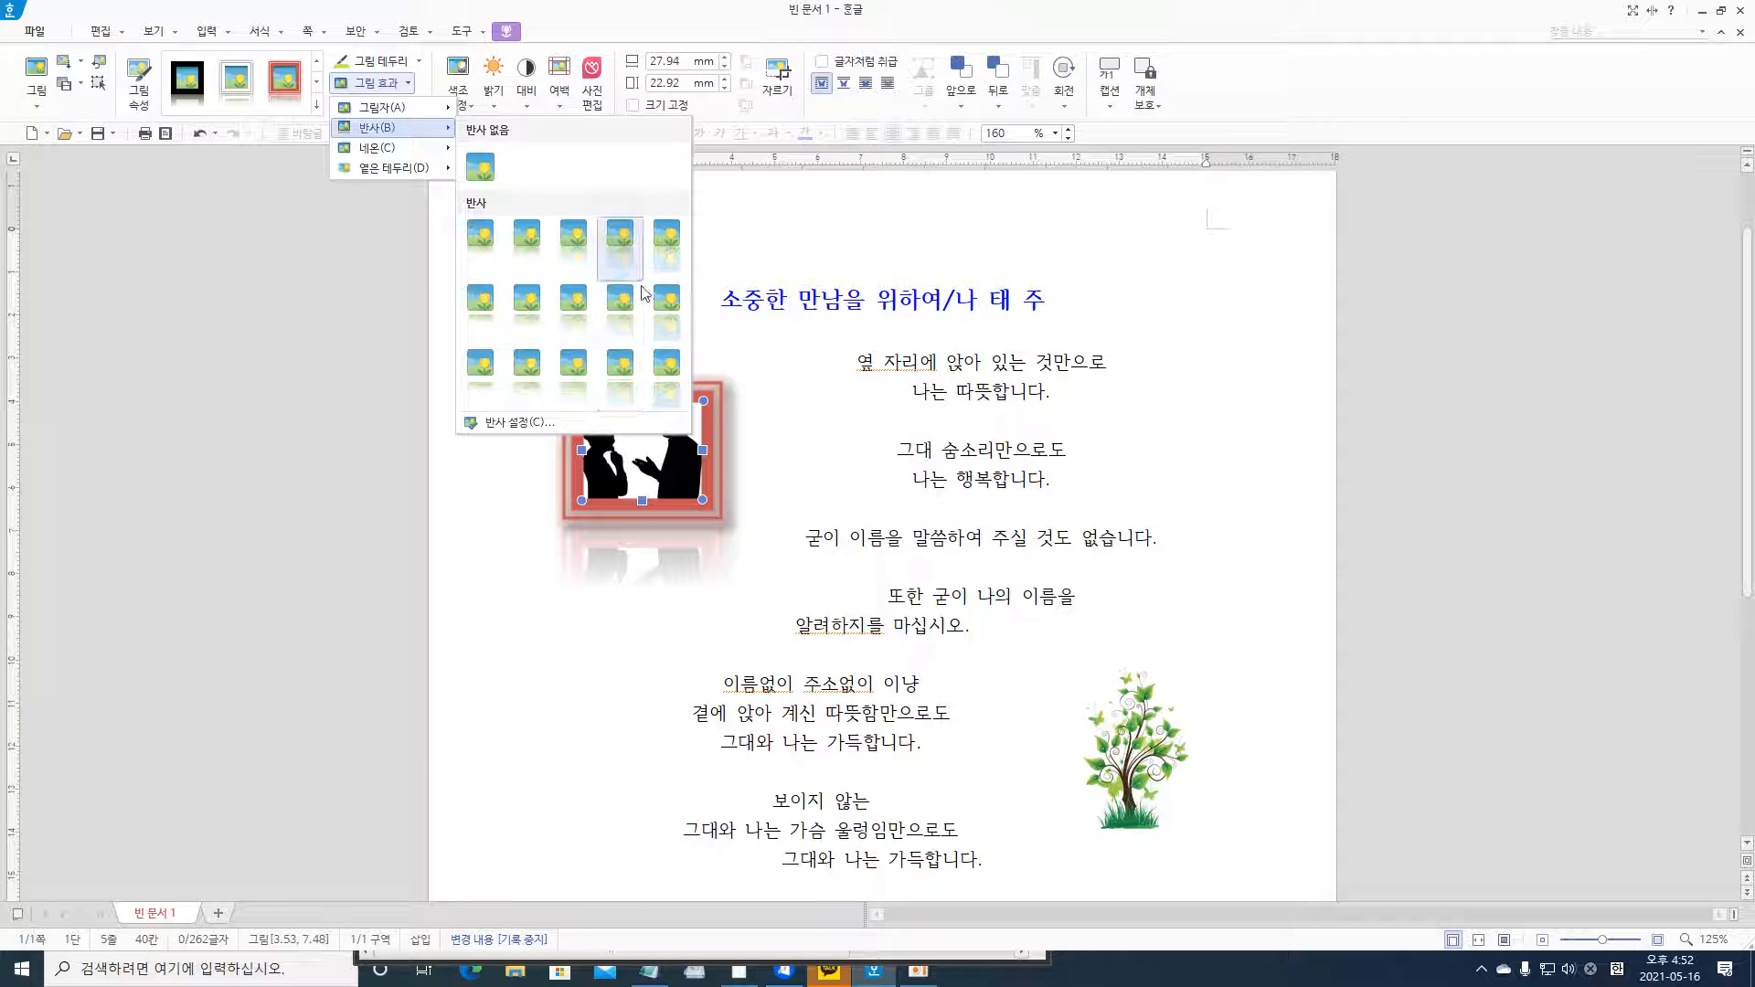
left_click(617, 241)
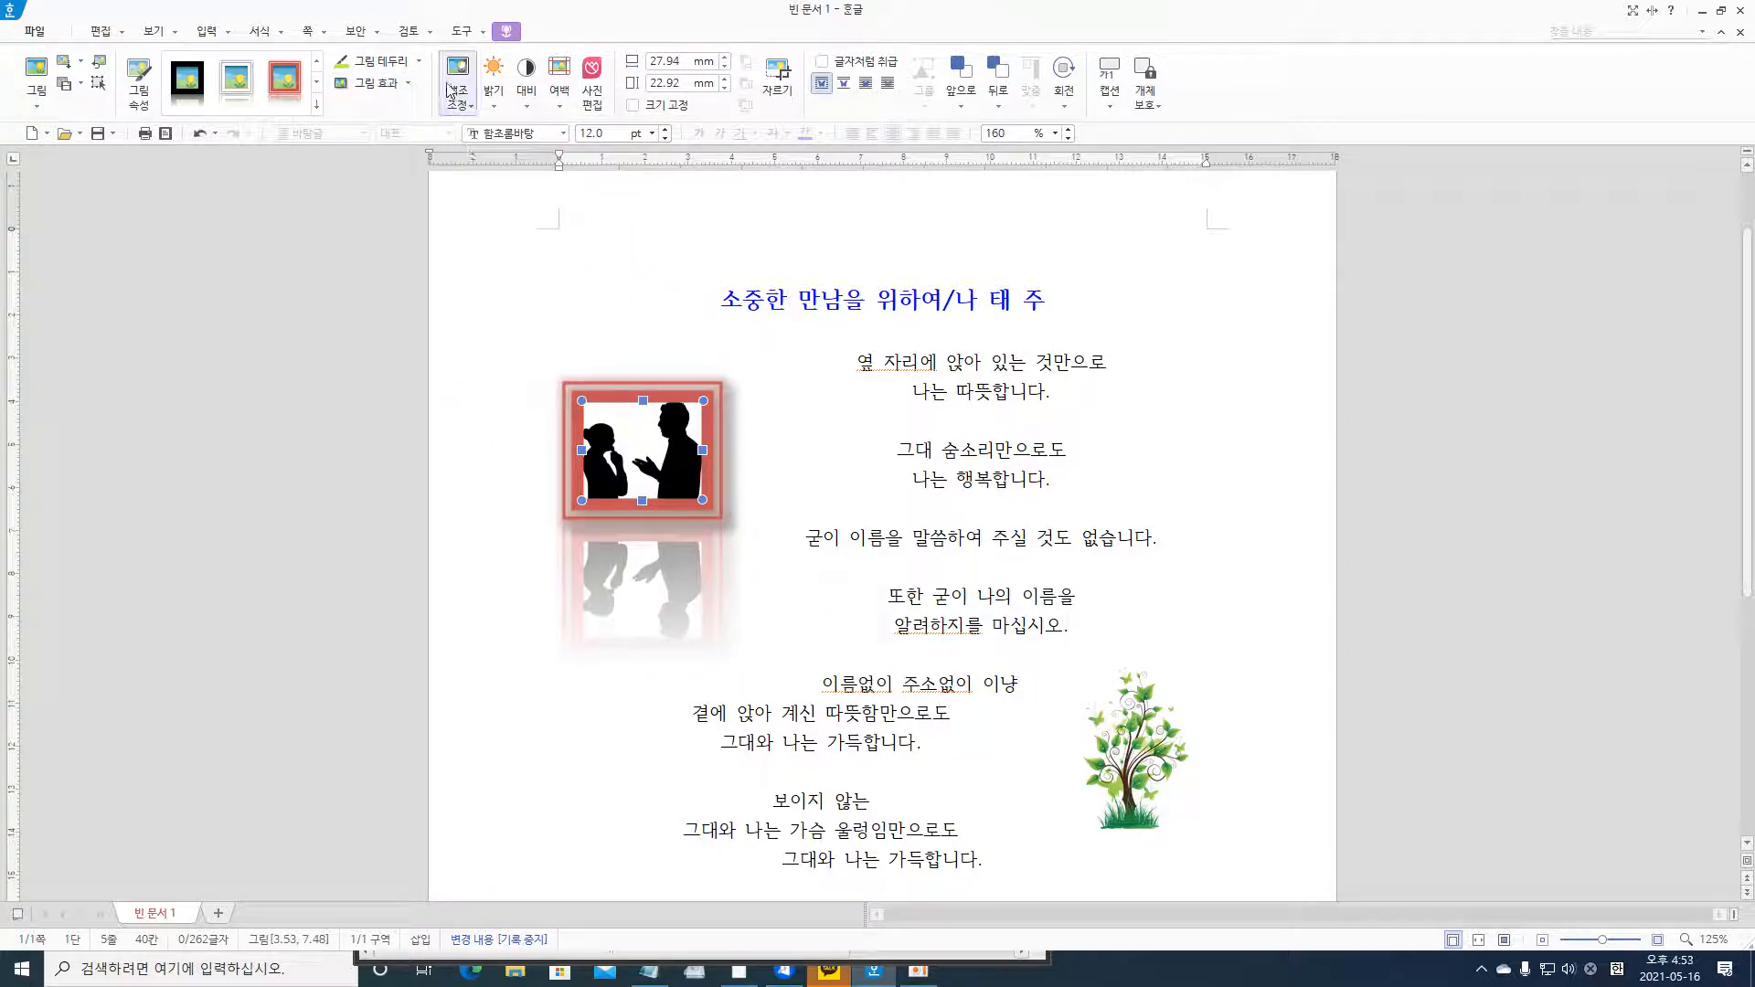
- Clear the silhouette picture's reflection and apply the first reflection preset of the third row
left_click(407, 84)
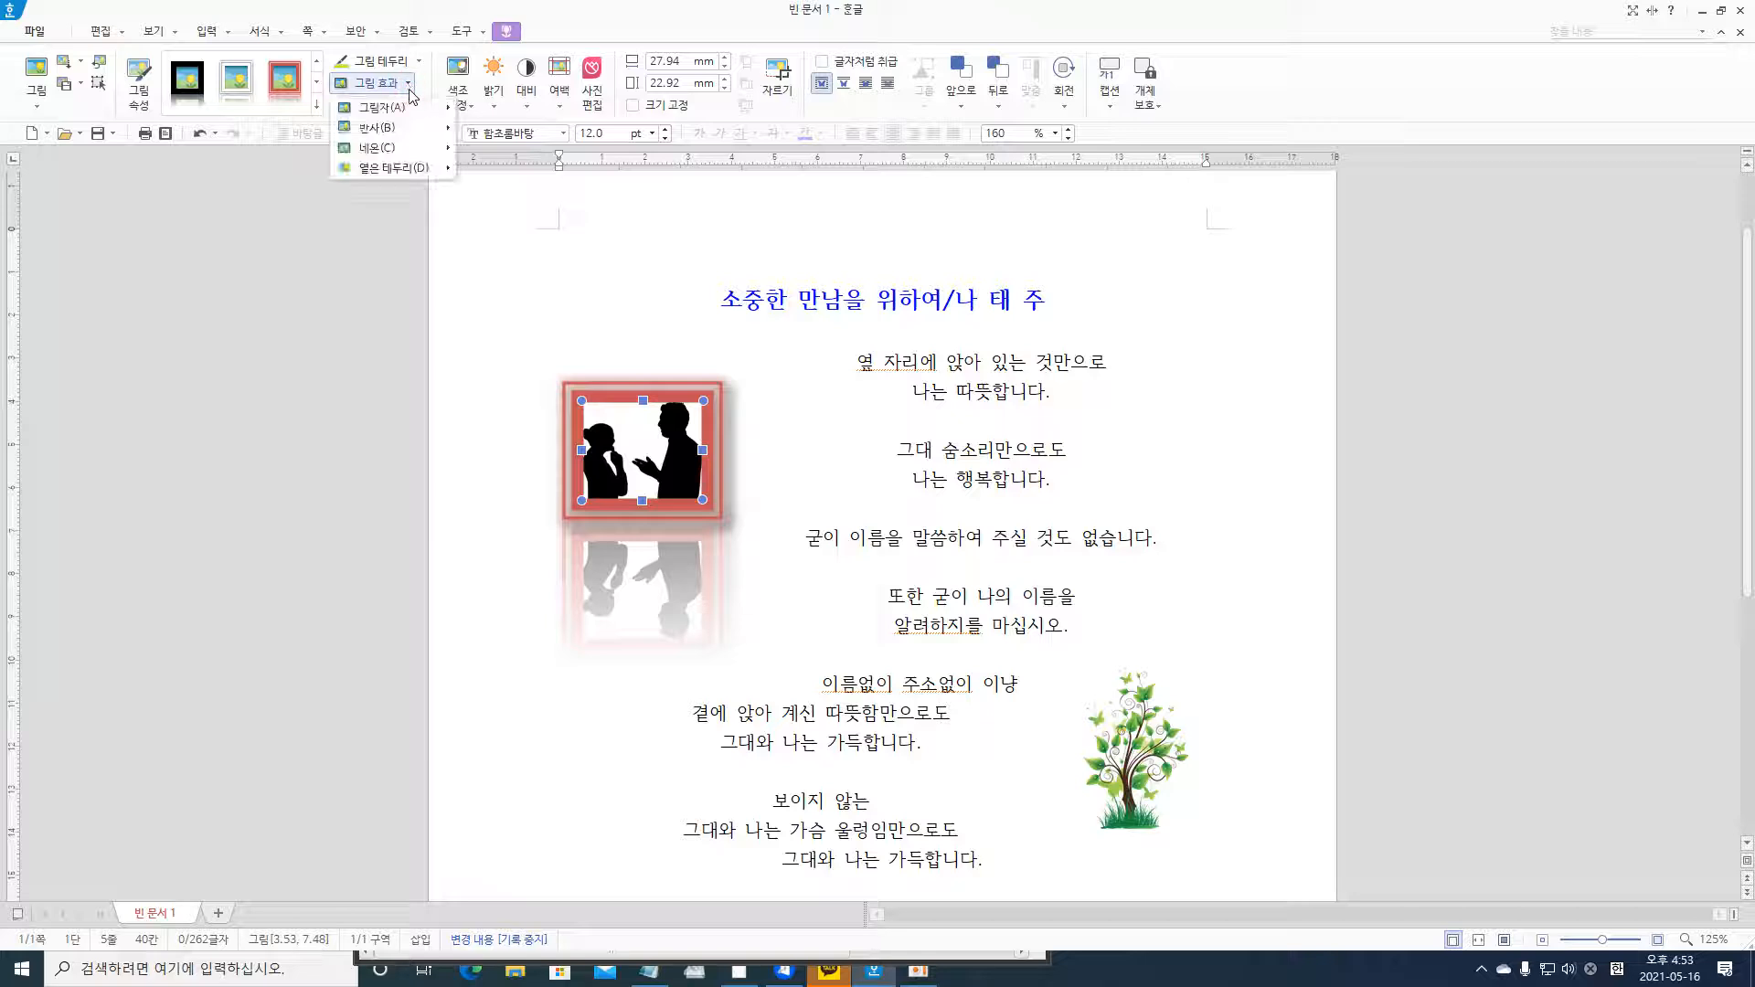
mouse_move(410, 132)
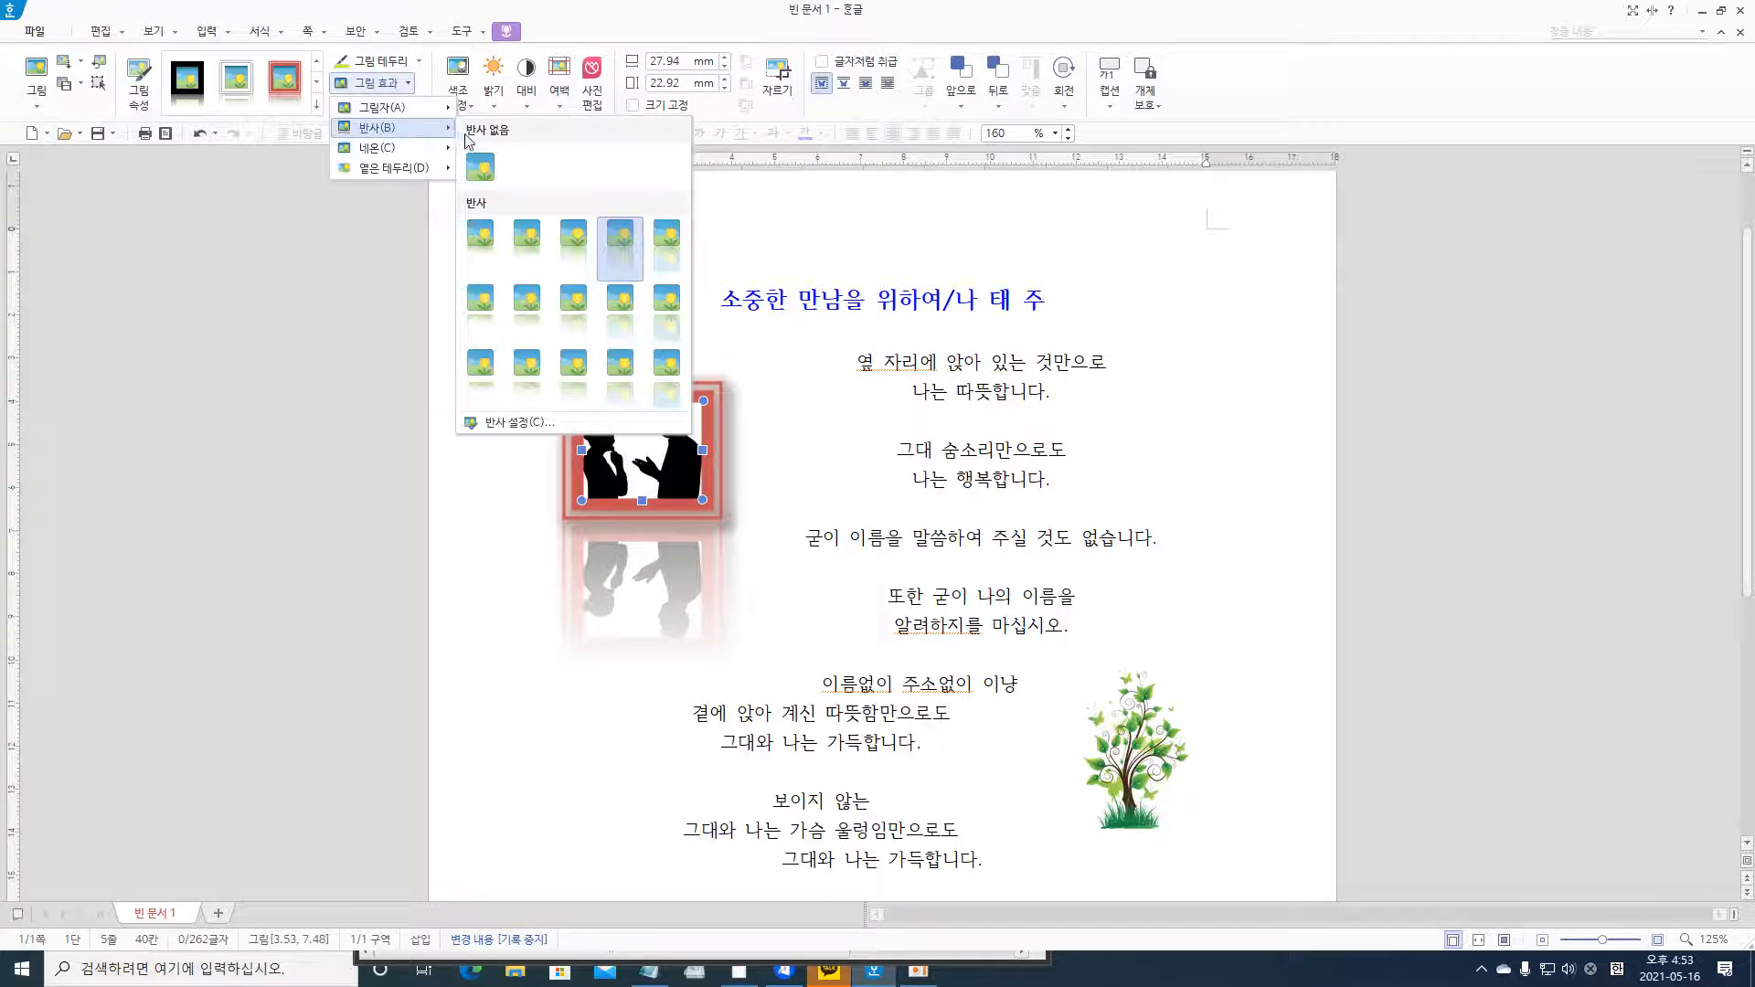
left_click(490, 180)
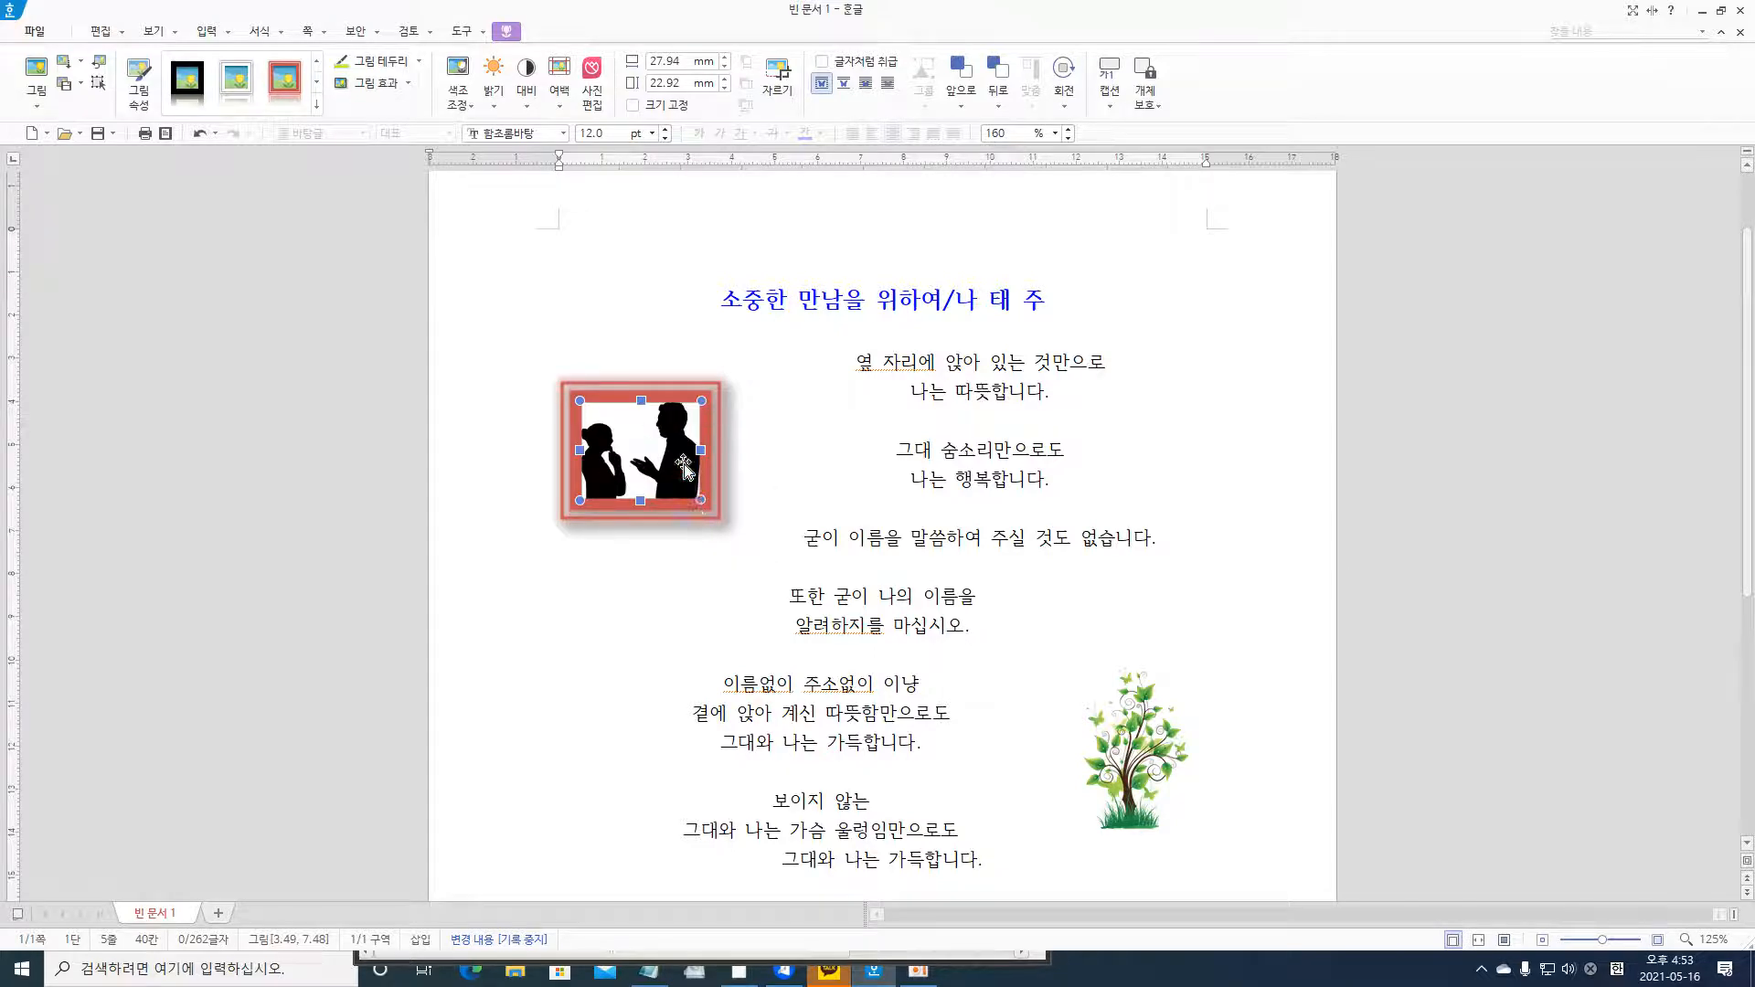
left_click(412, 84)
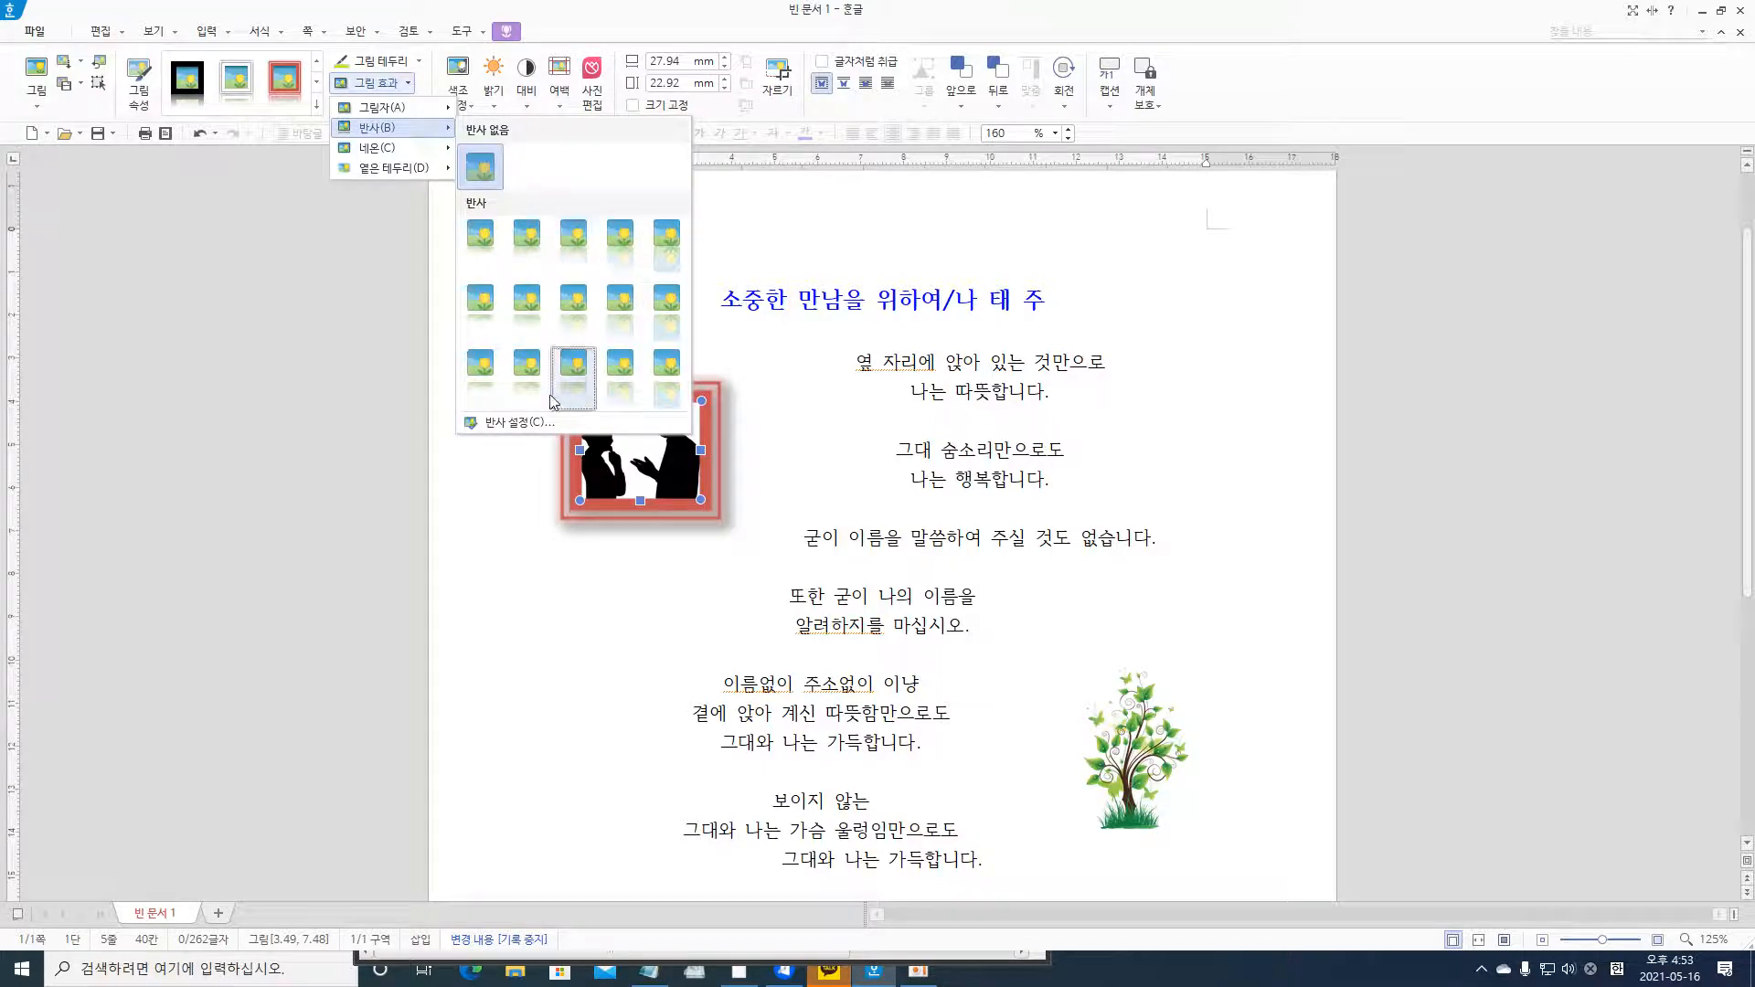
left_click(479, 380)
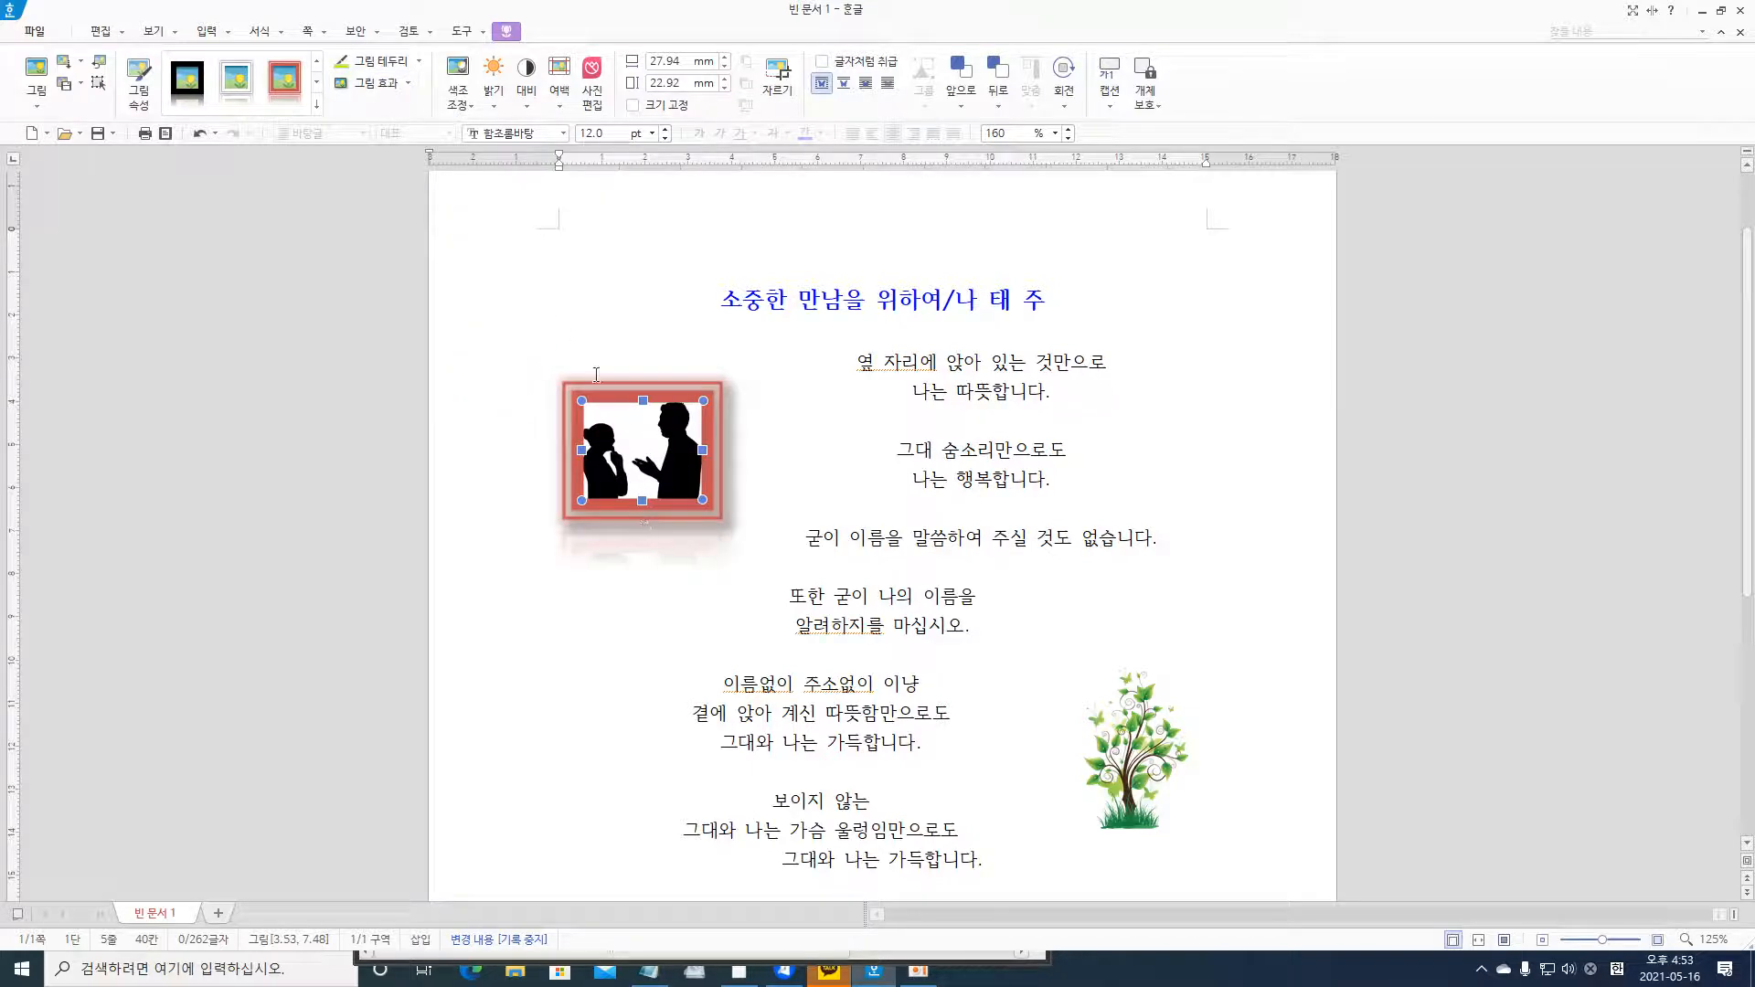
- Try the orange neon preset of the second row on the tree picture and undo it
left_click(1133, 779)
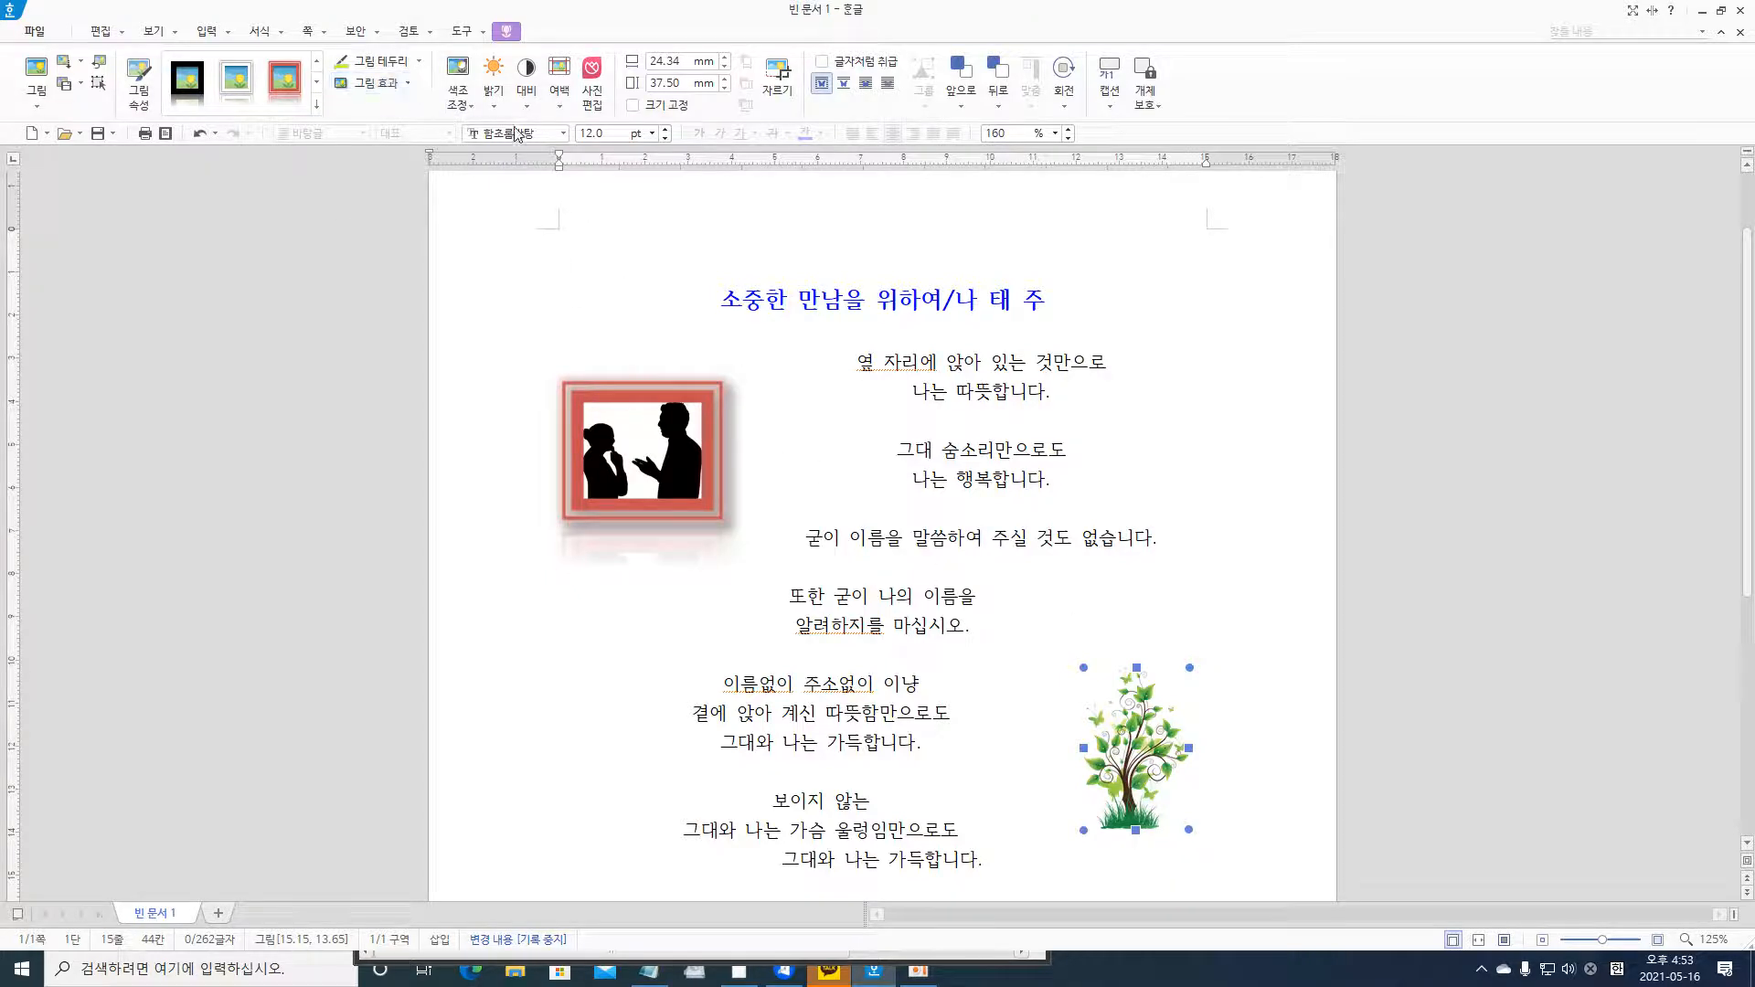
left_click(408, 84)
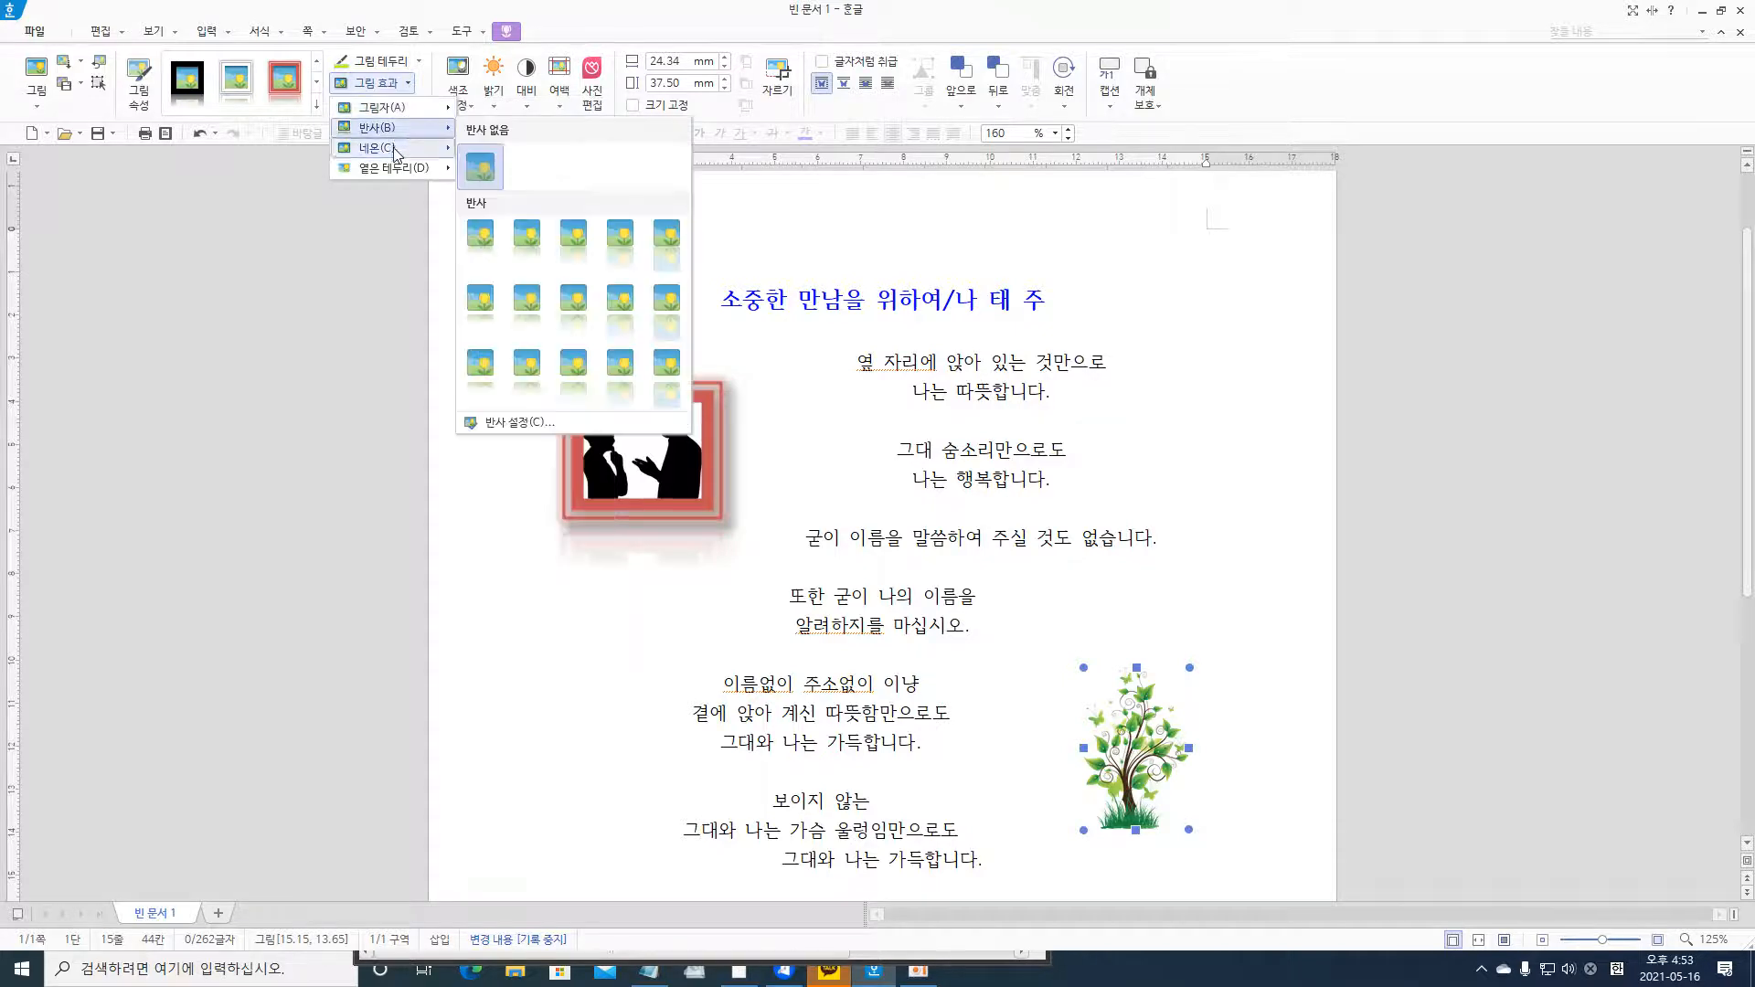
mouse_move(395, 152)
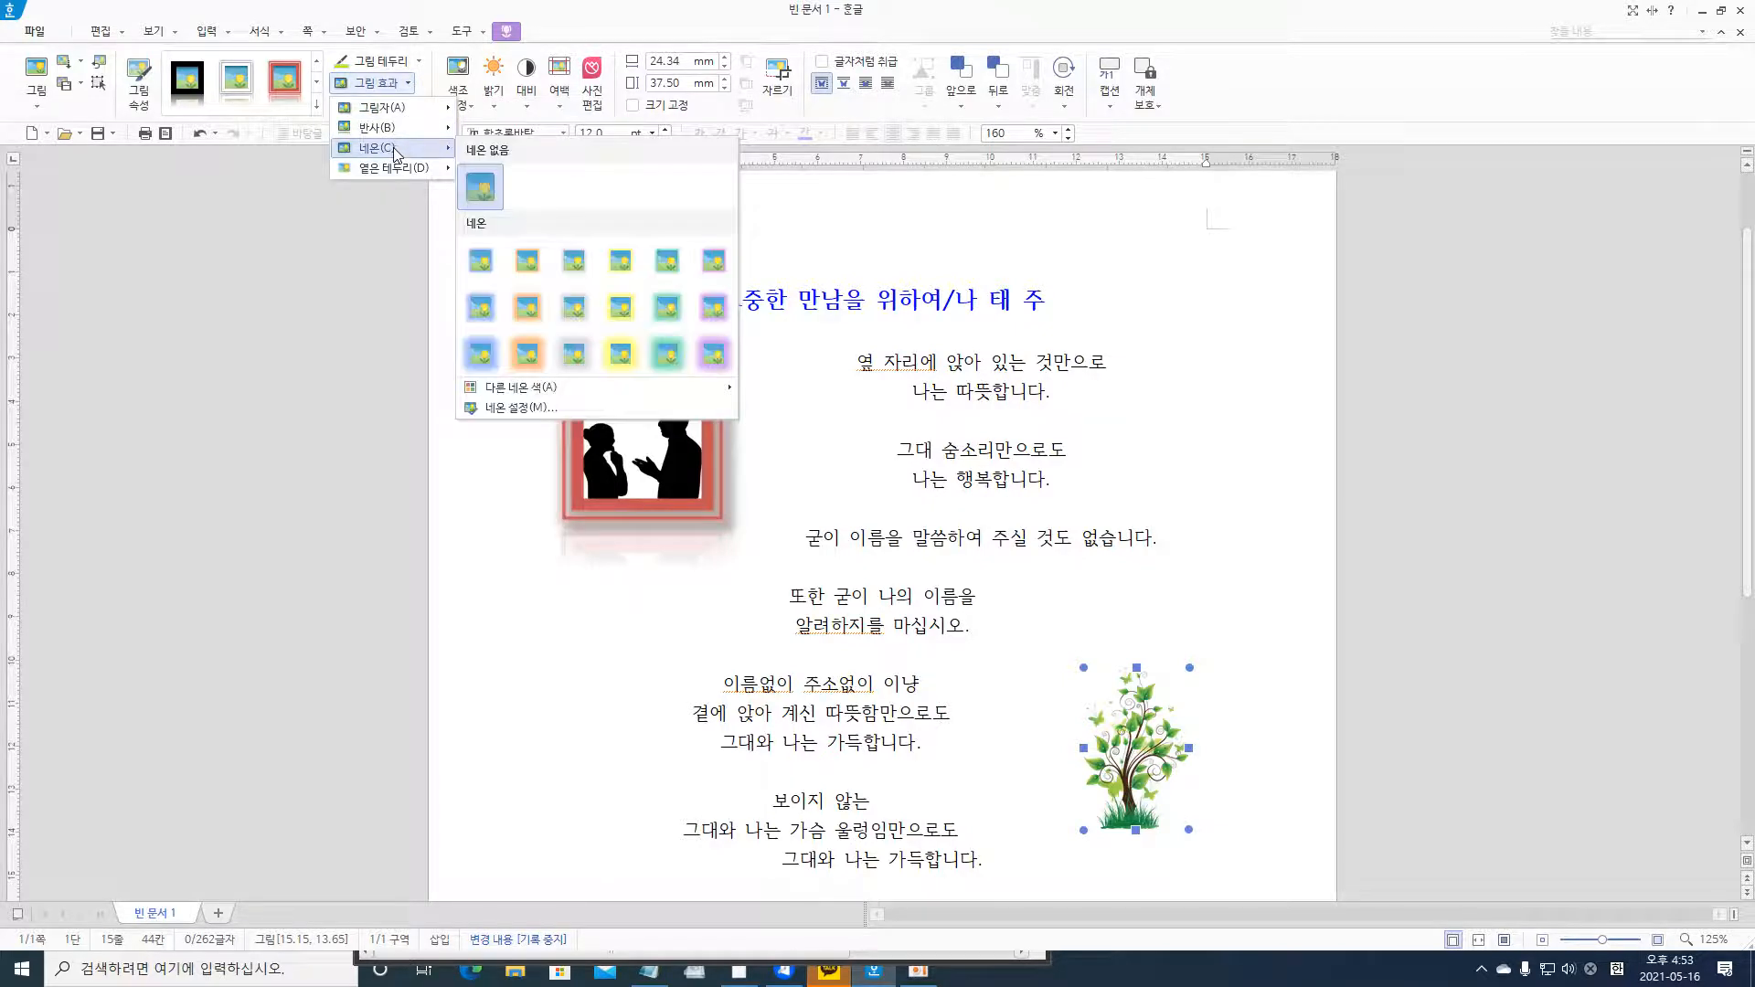
left_click(530, 311)
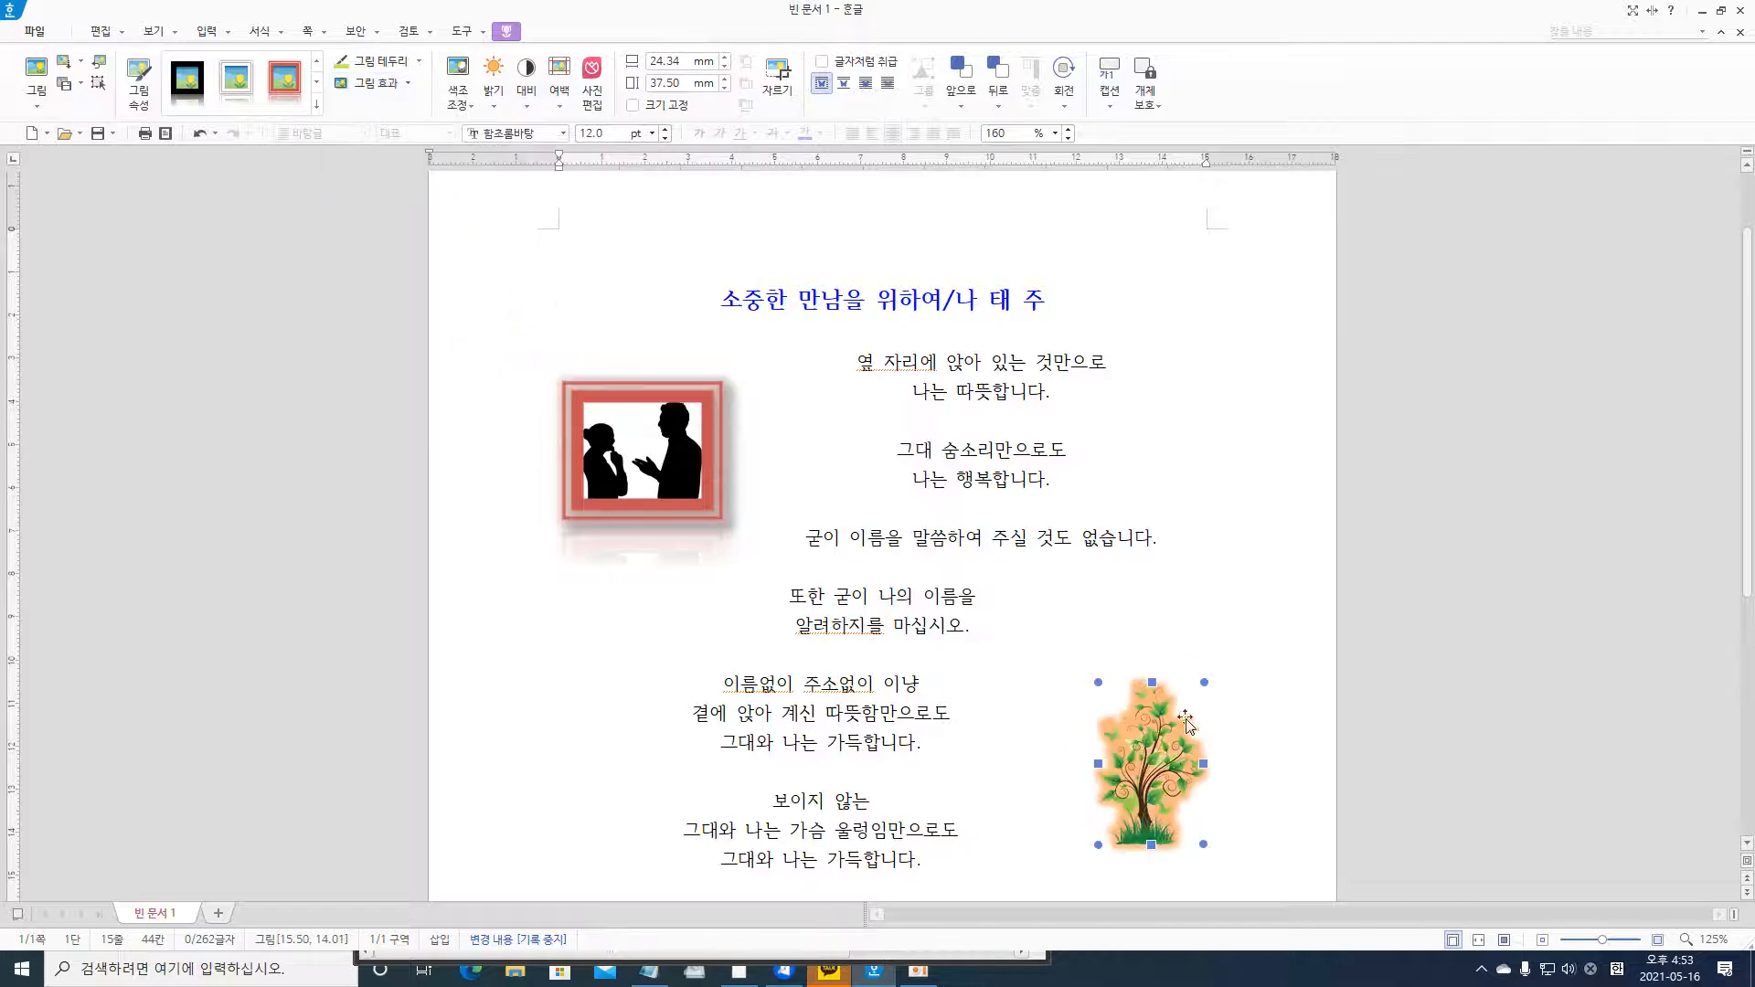
left_click(408, 83)
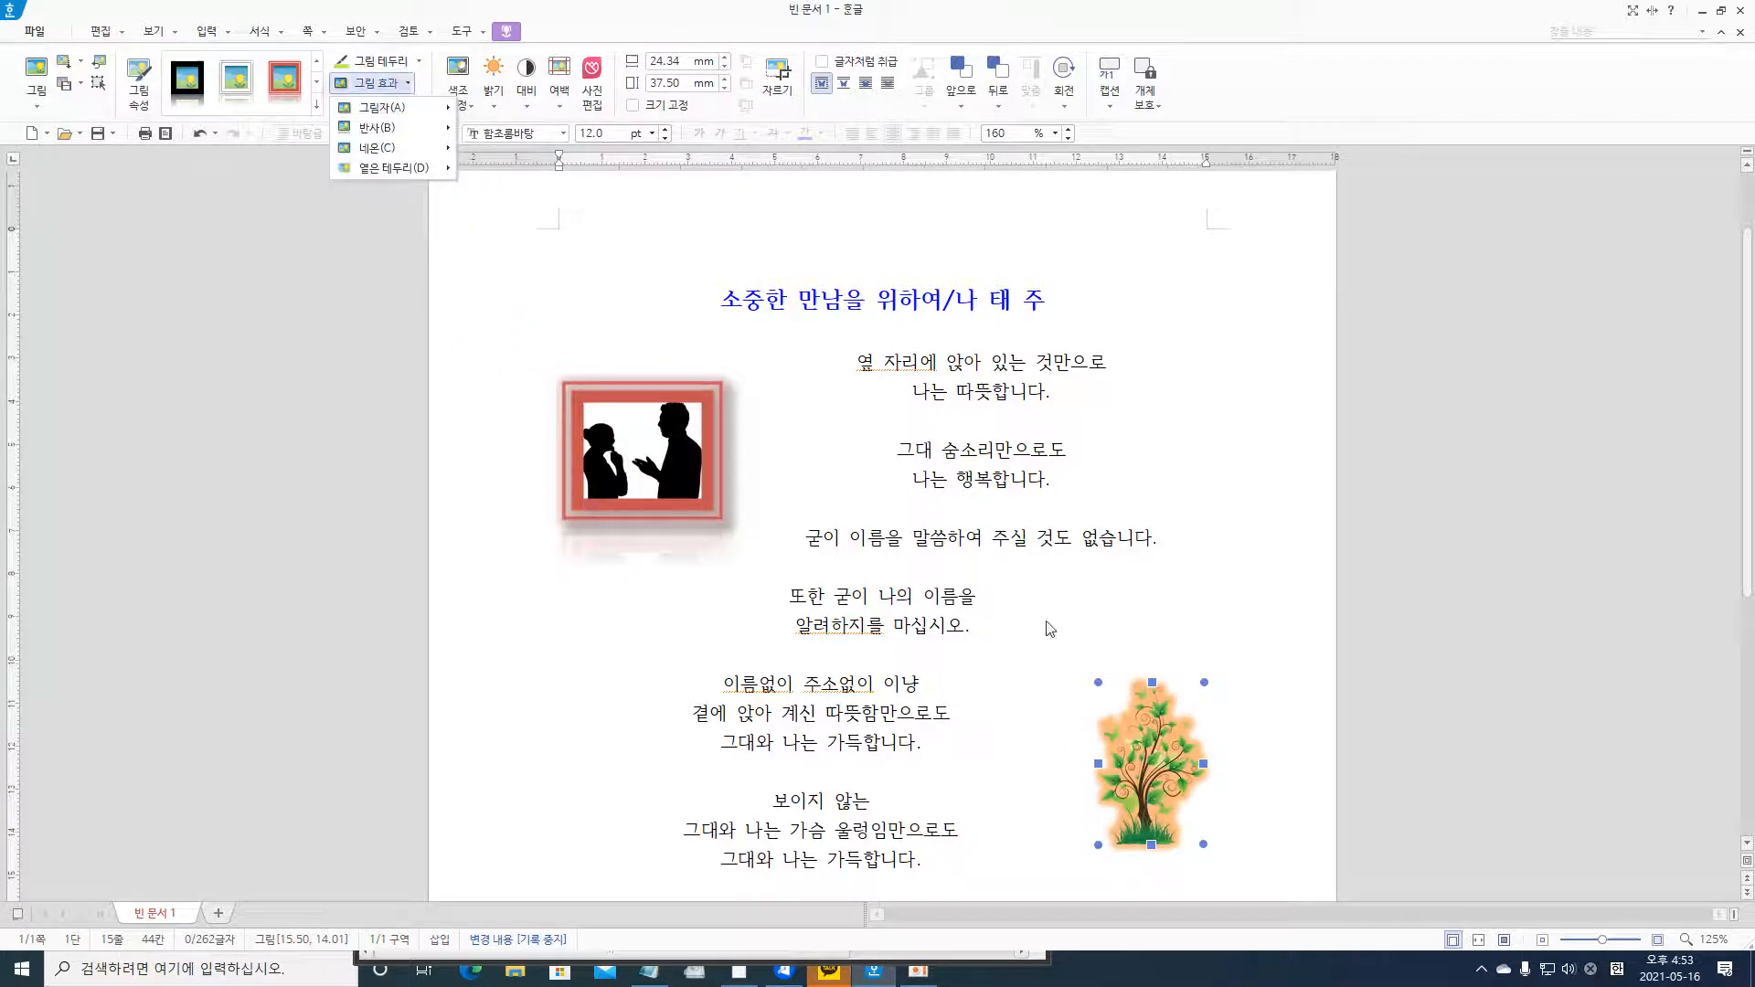
left_click(1179, 786)
key("ctrl+z")
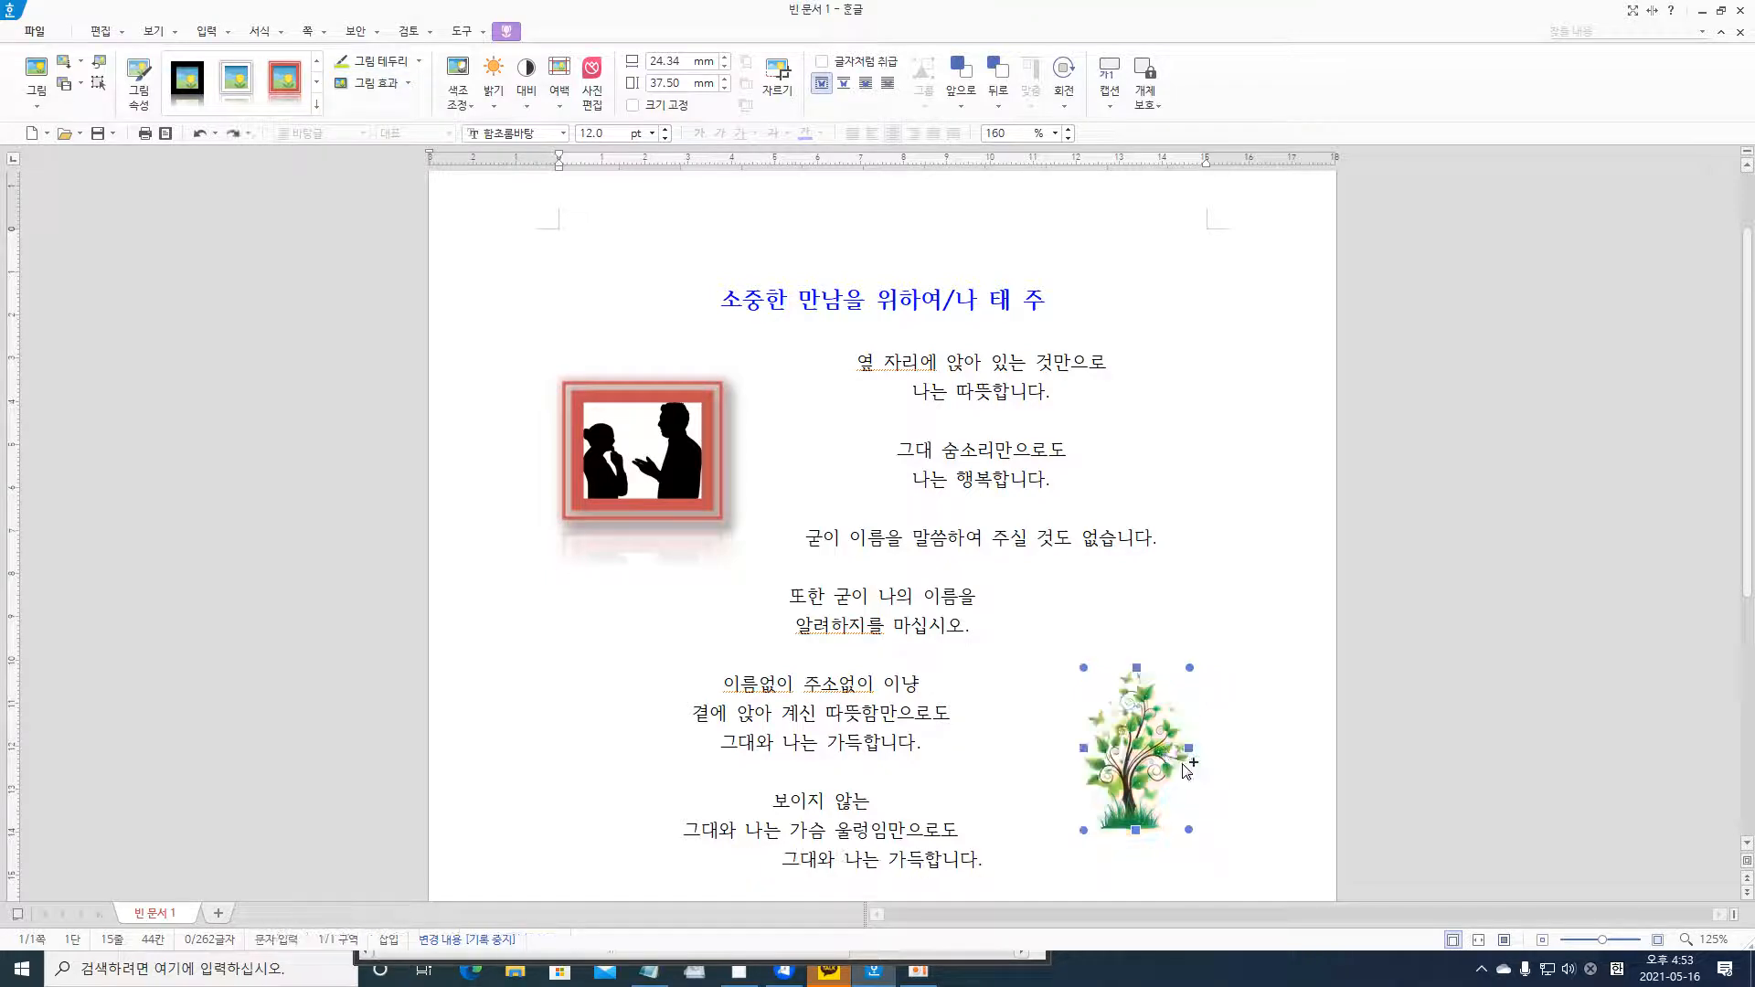
- Try the white double-frame picture style with a reflection on the tree picture and undo it
left_click(243, 89)
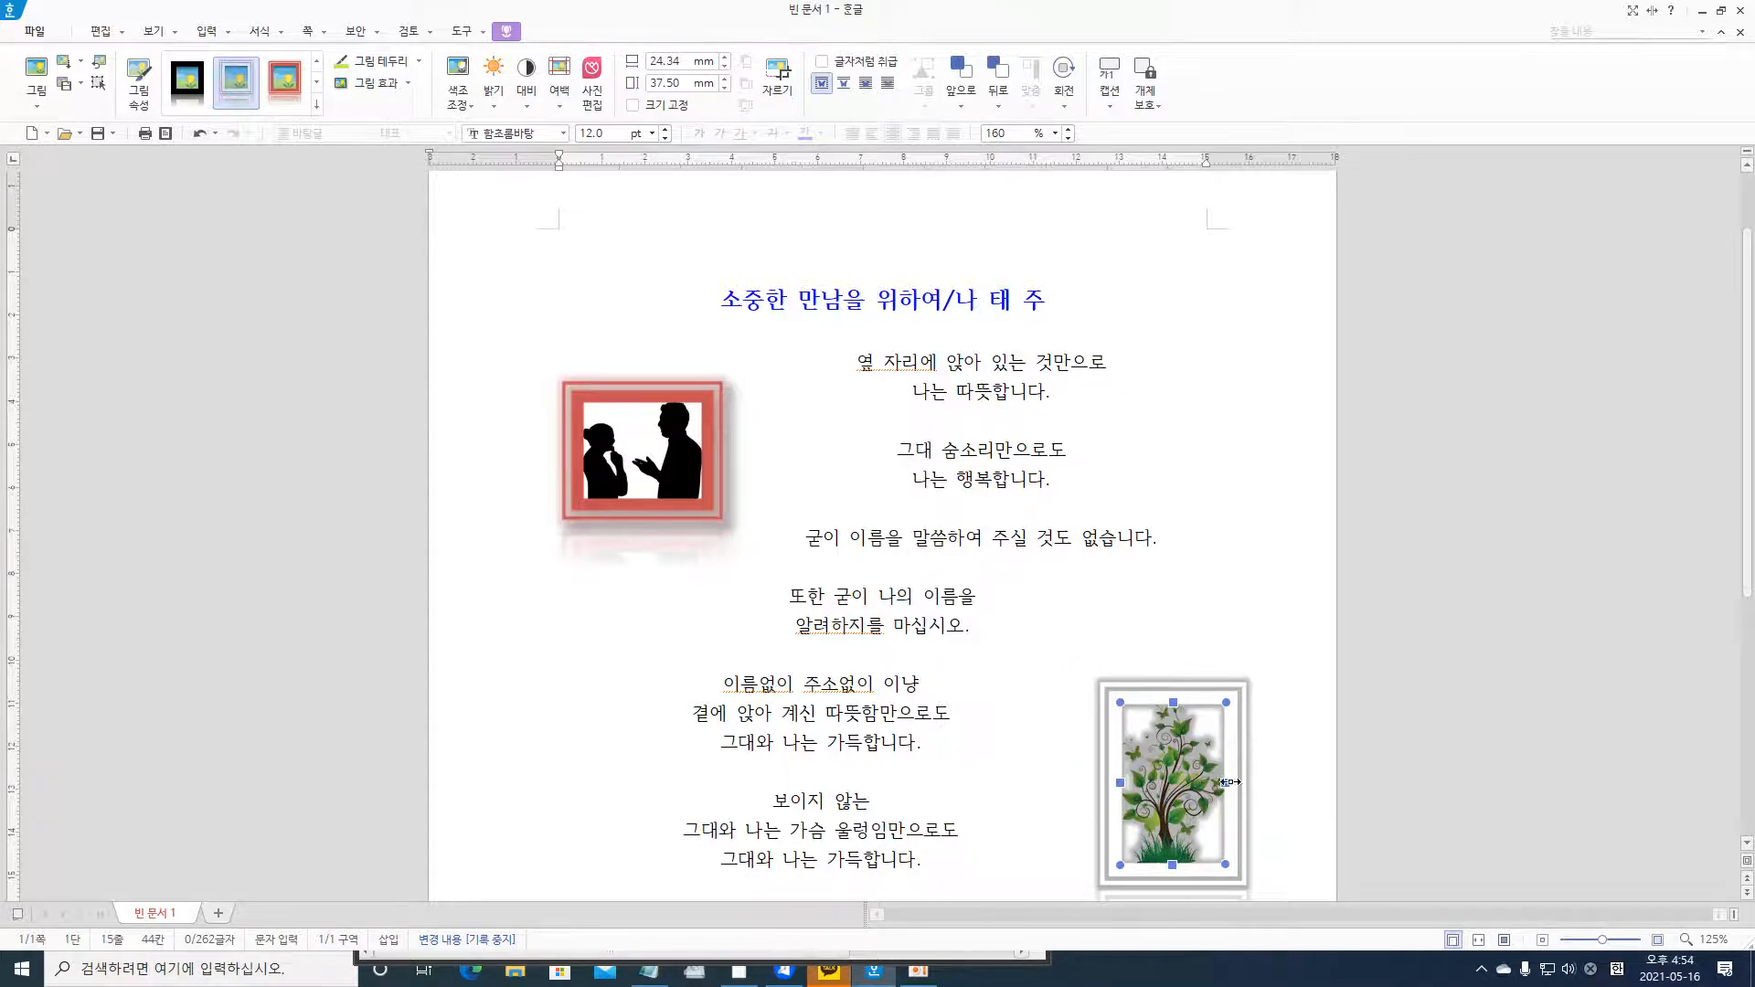
key("ctrl+z")
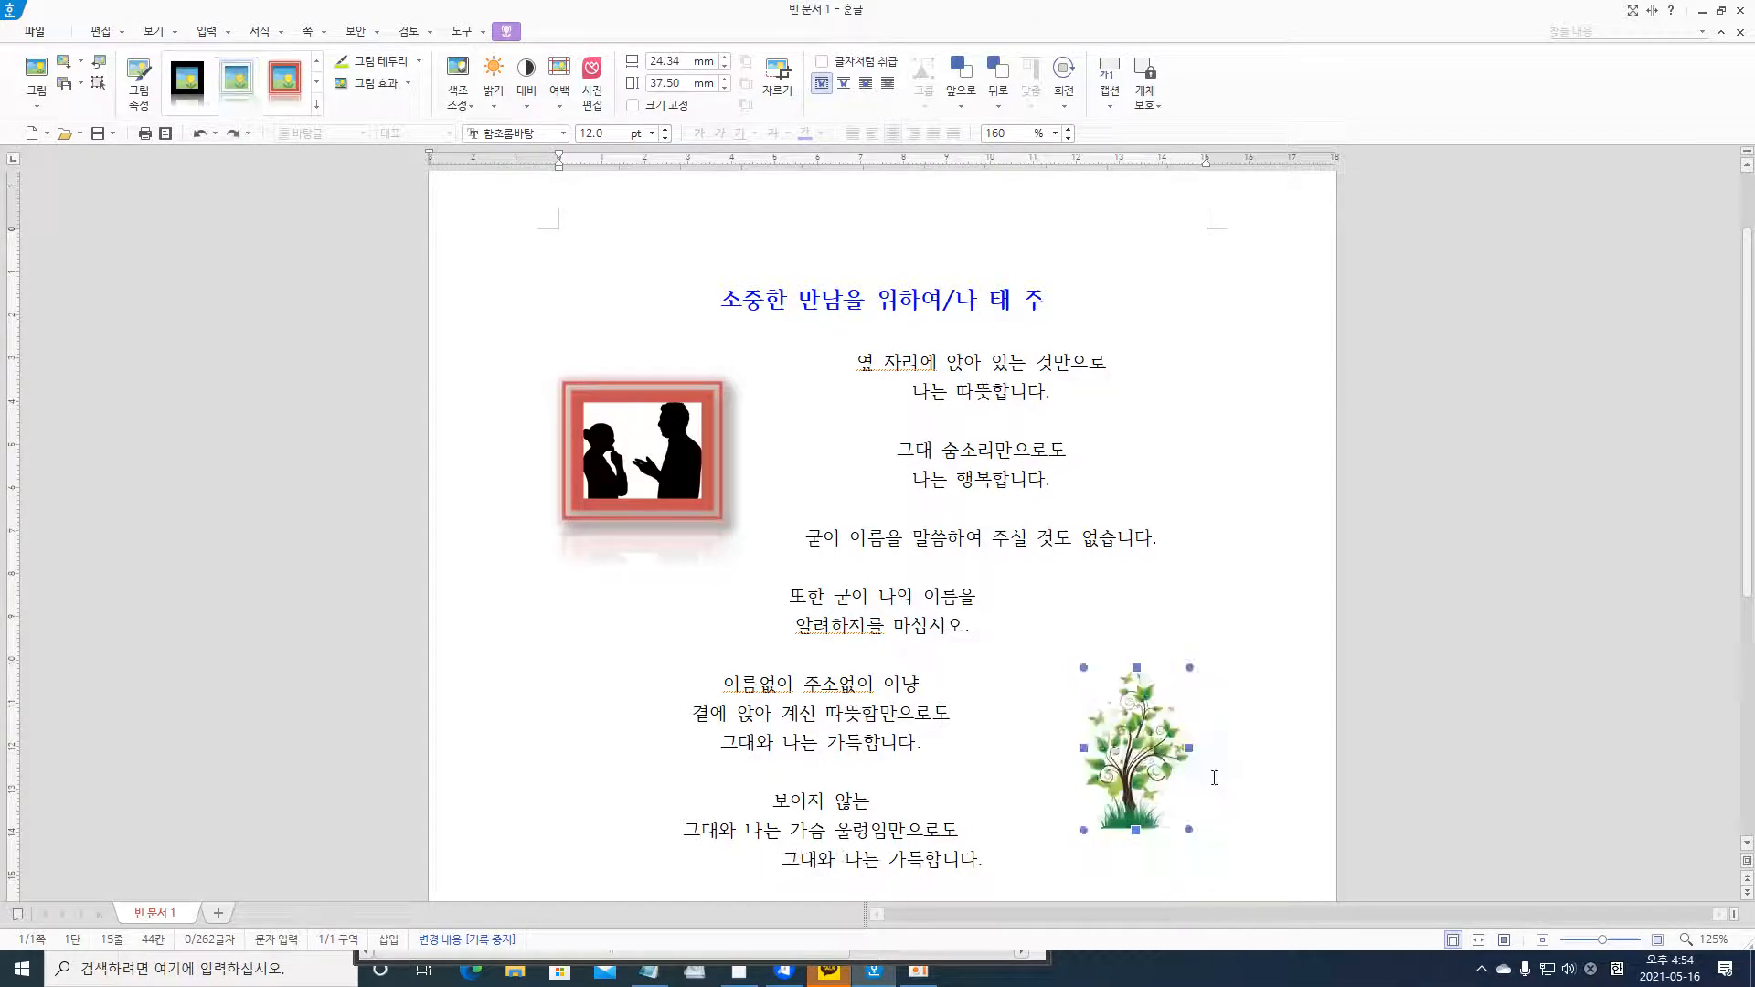
- Apply the black frame picture style with a shadow, first in the gallery, to the tree picture
left_click(316, 105)
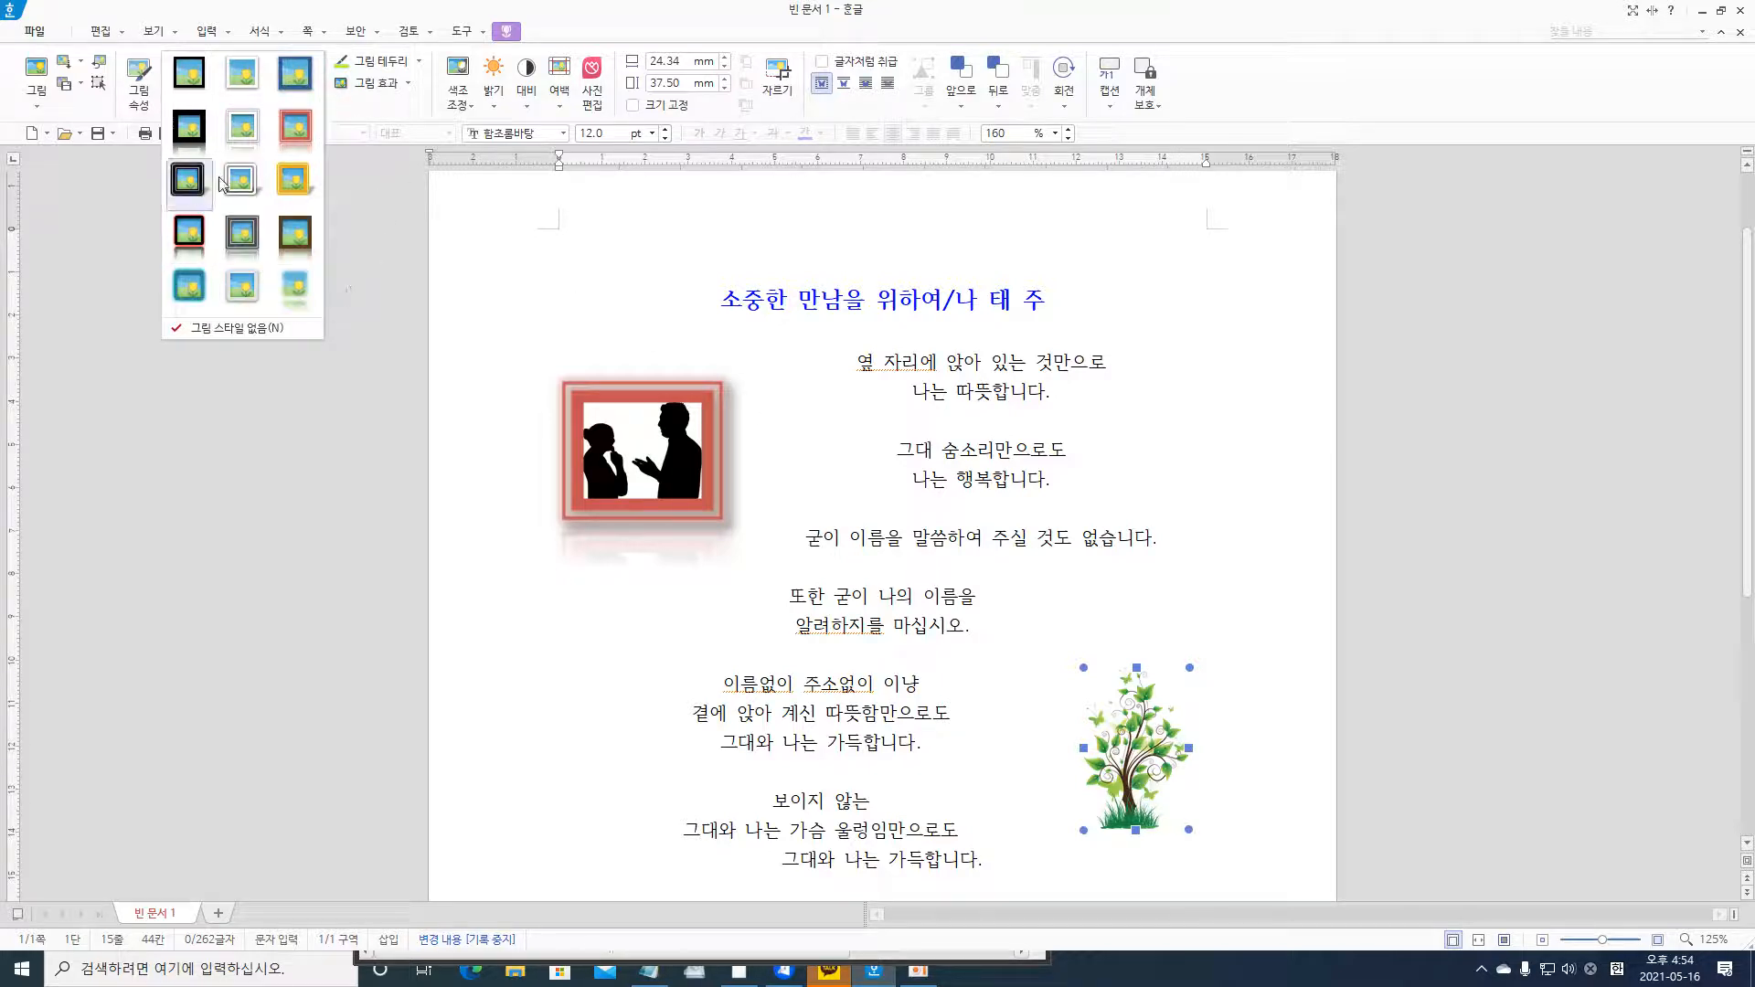
left_click(202, 88)
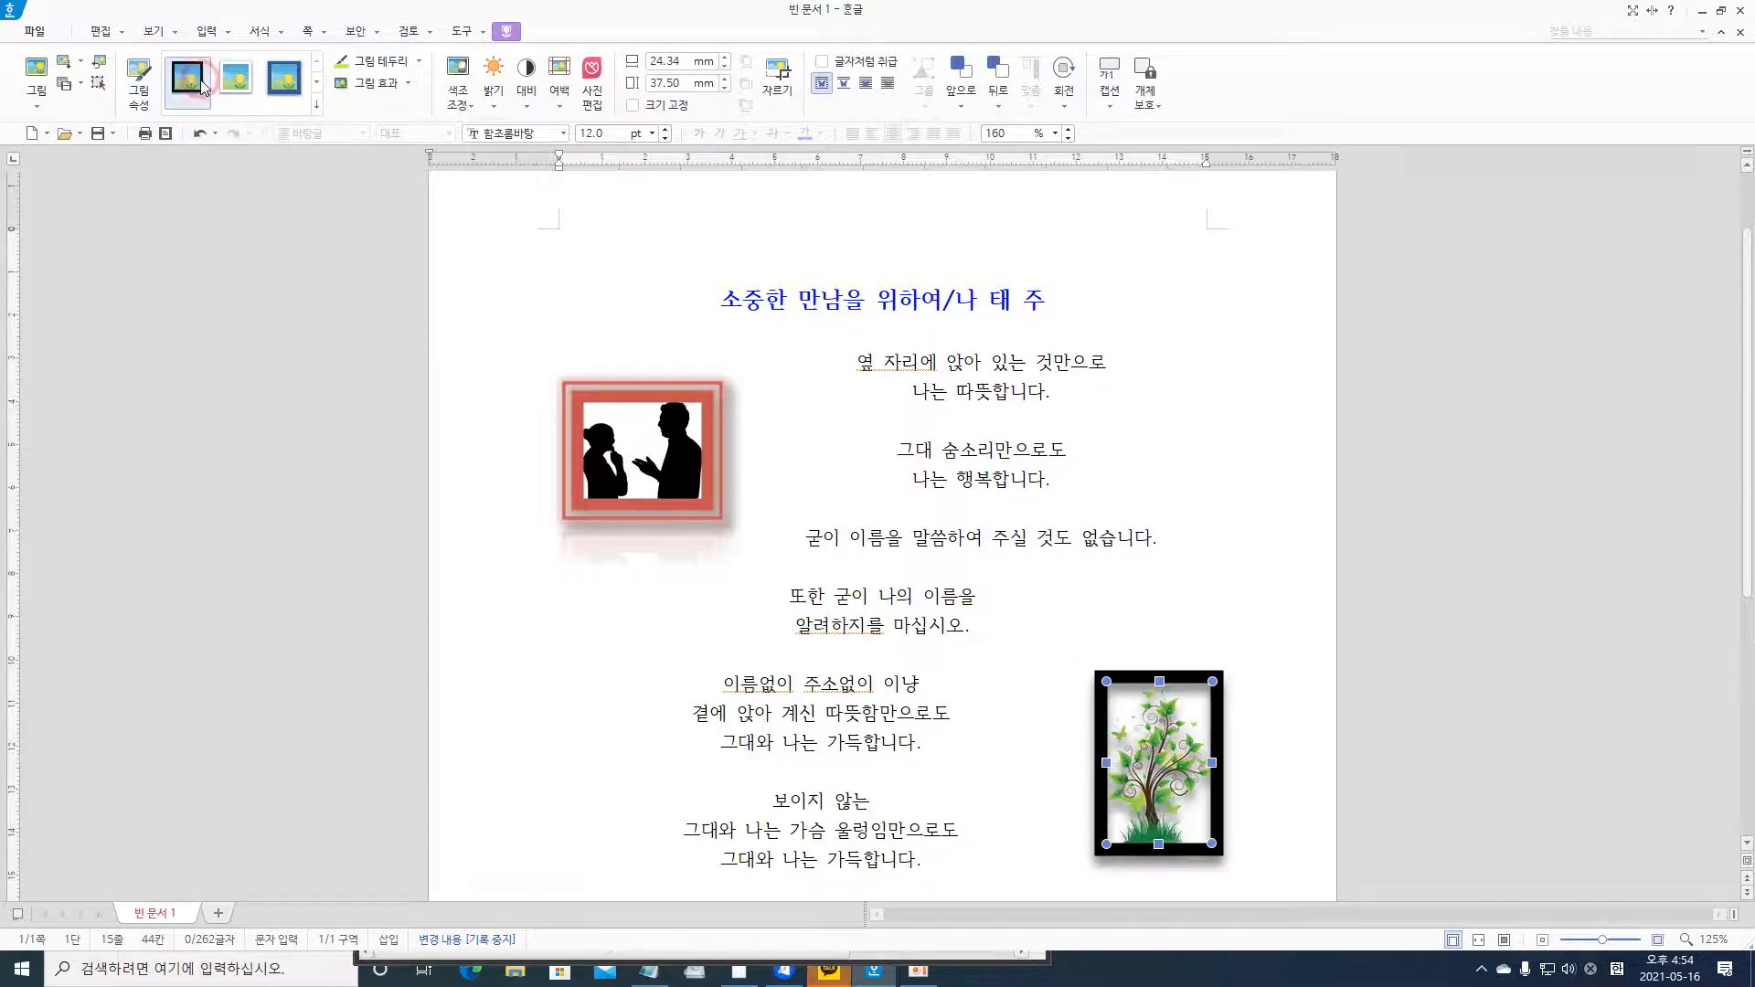
left_click(1276, 764)
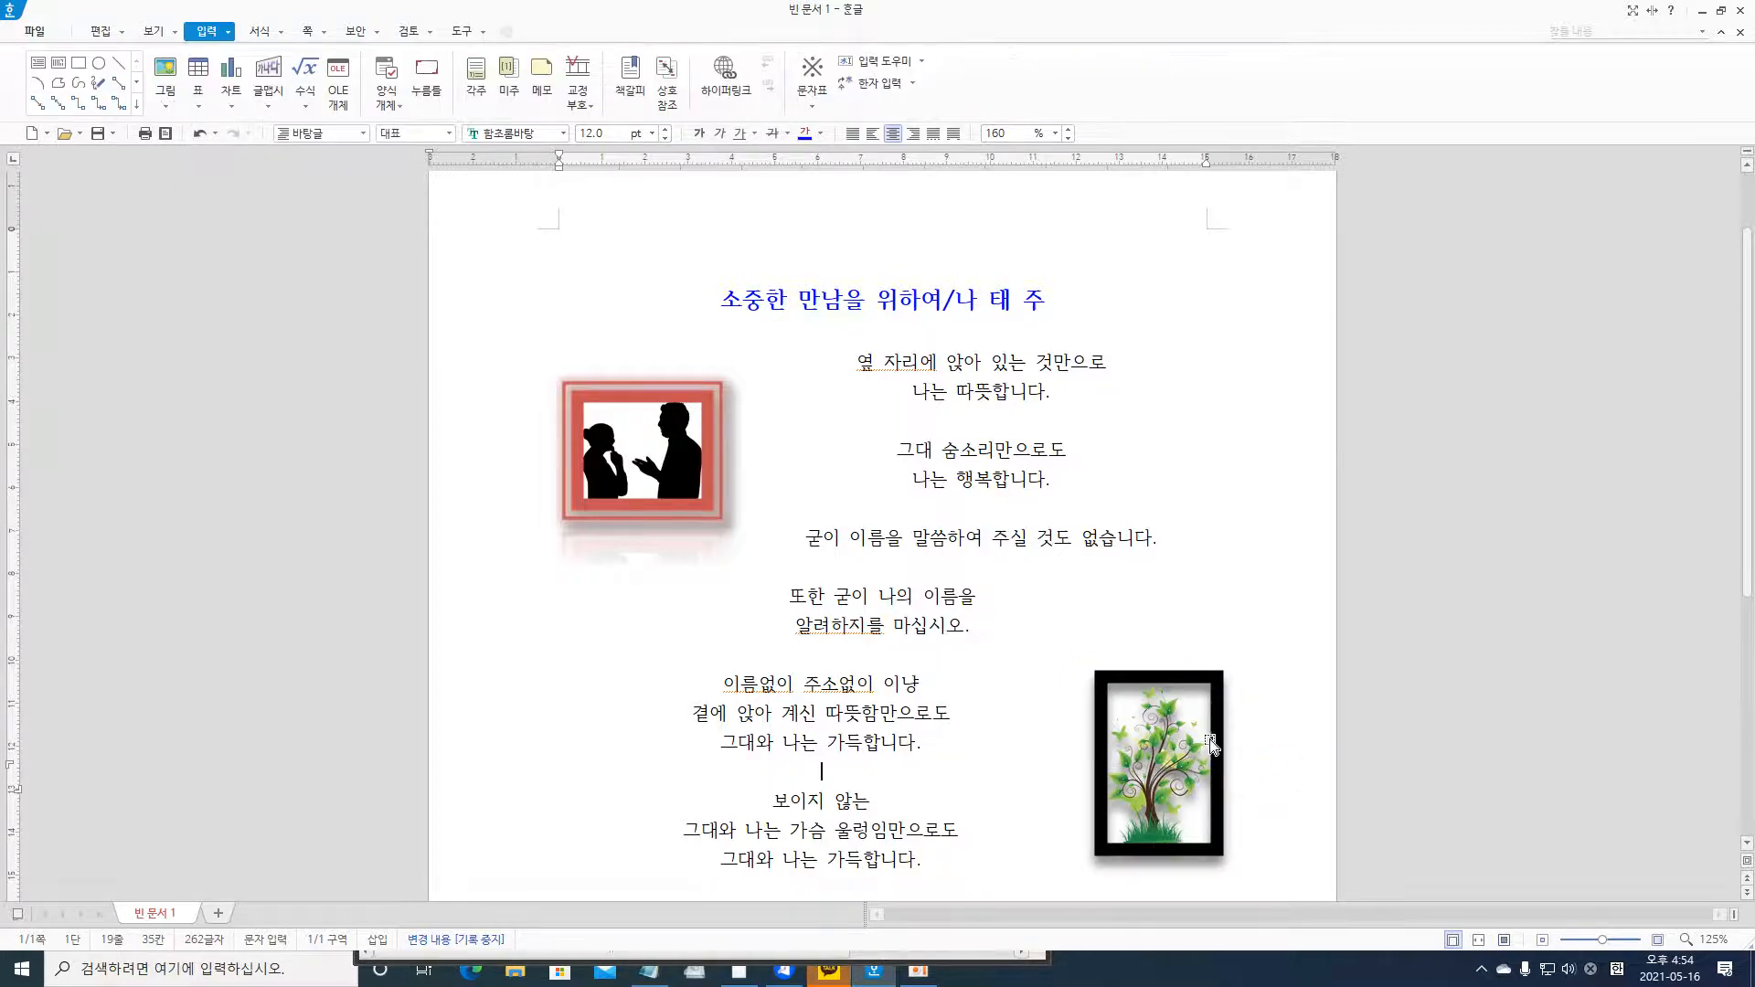
- Add the orange neon preset of the second row to the black-framed tree picture
left_click(1208, 739)
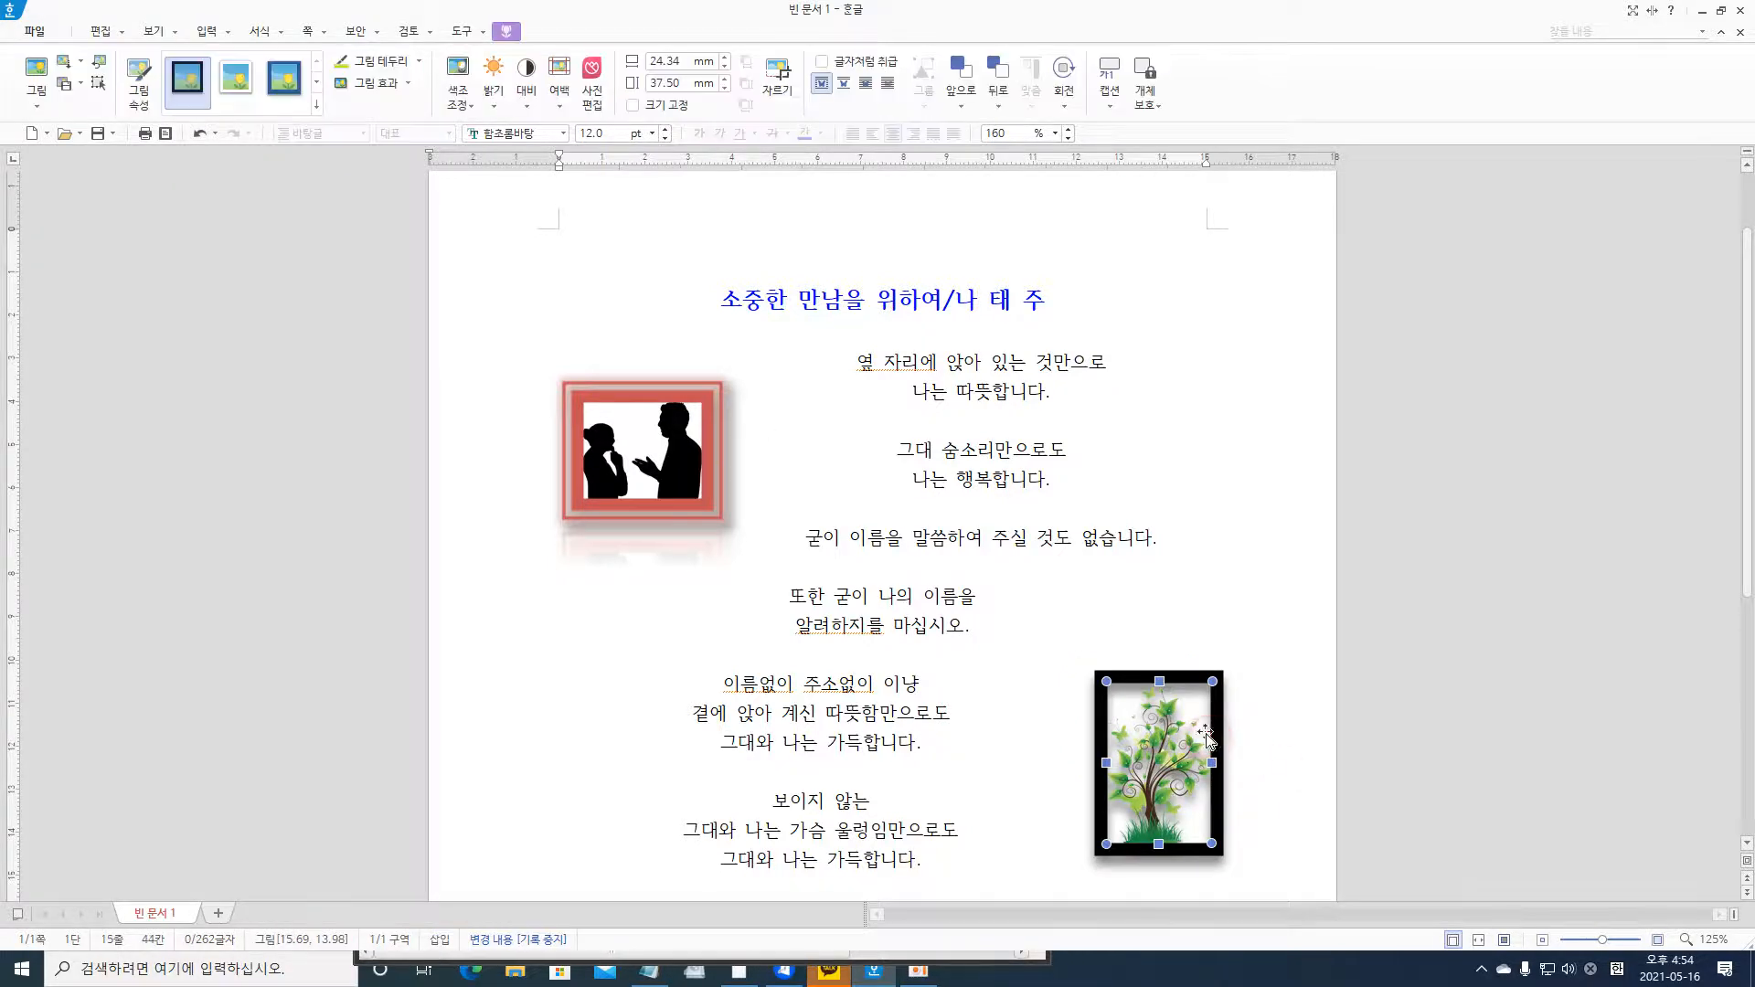
left_click(411, 83)
mouse_move(409, 157)
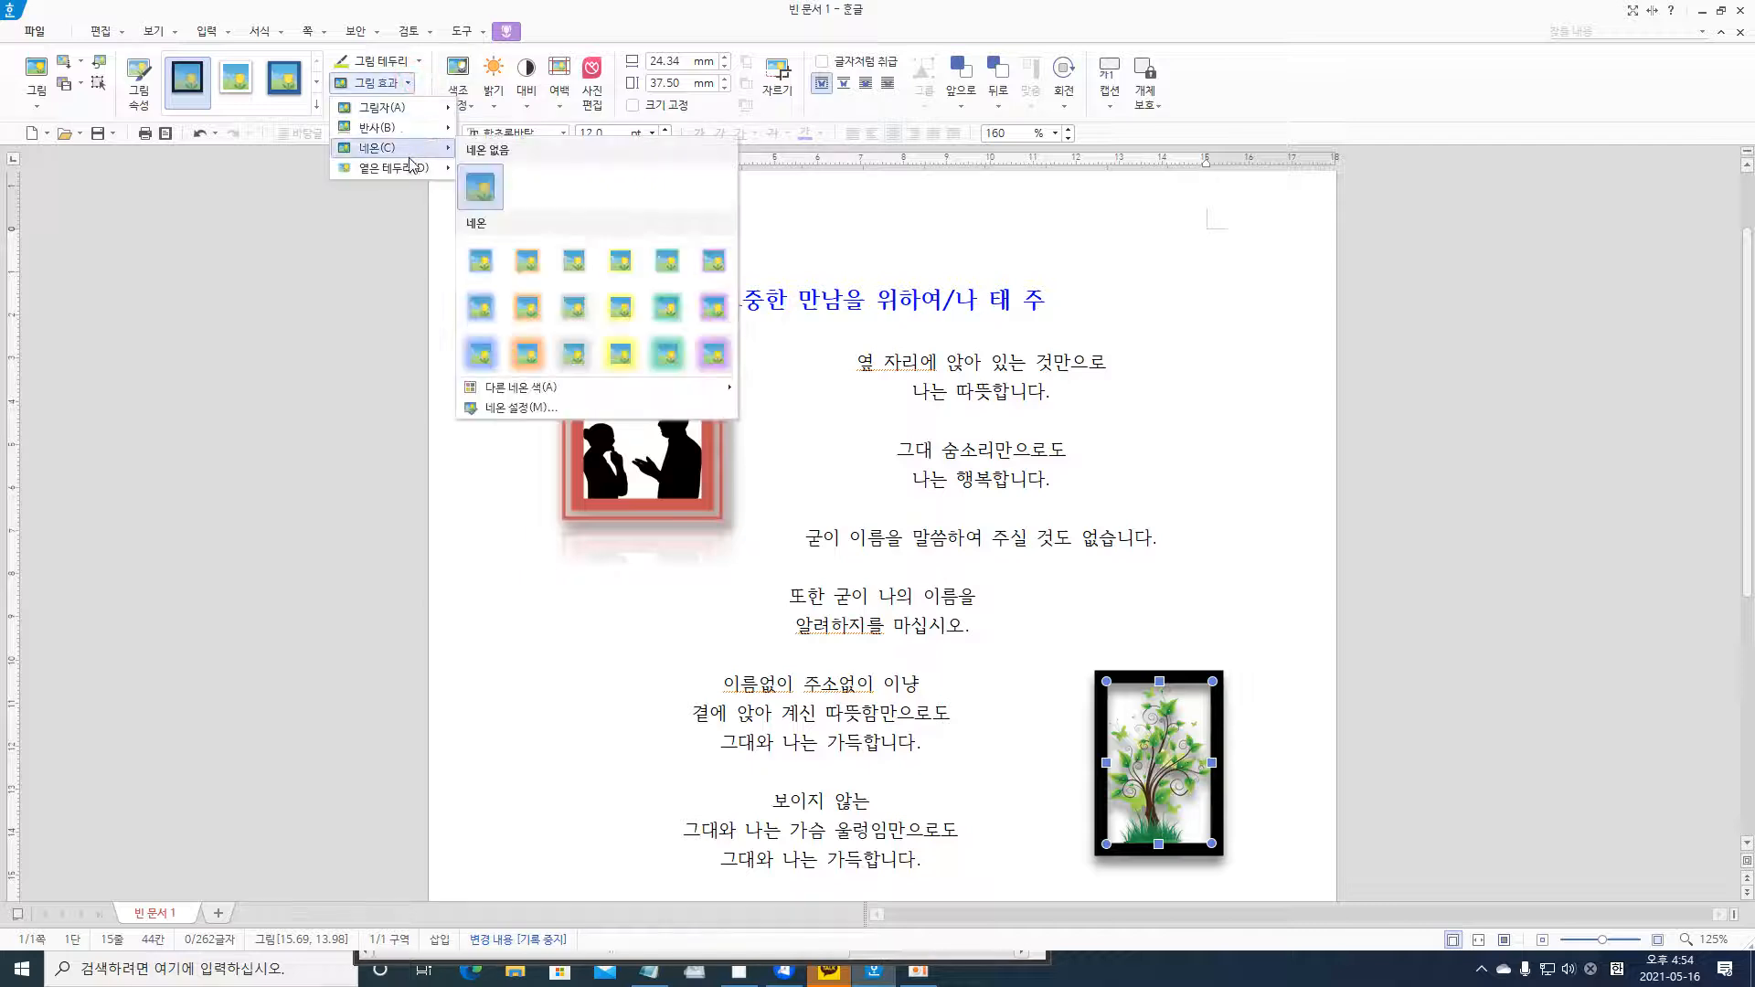
left_click(527, 309)
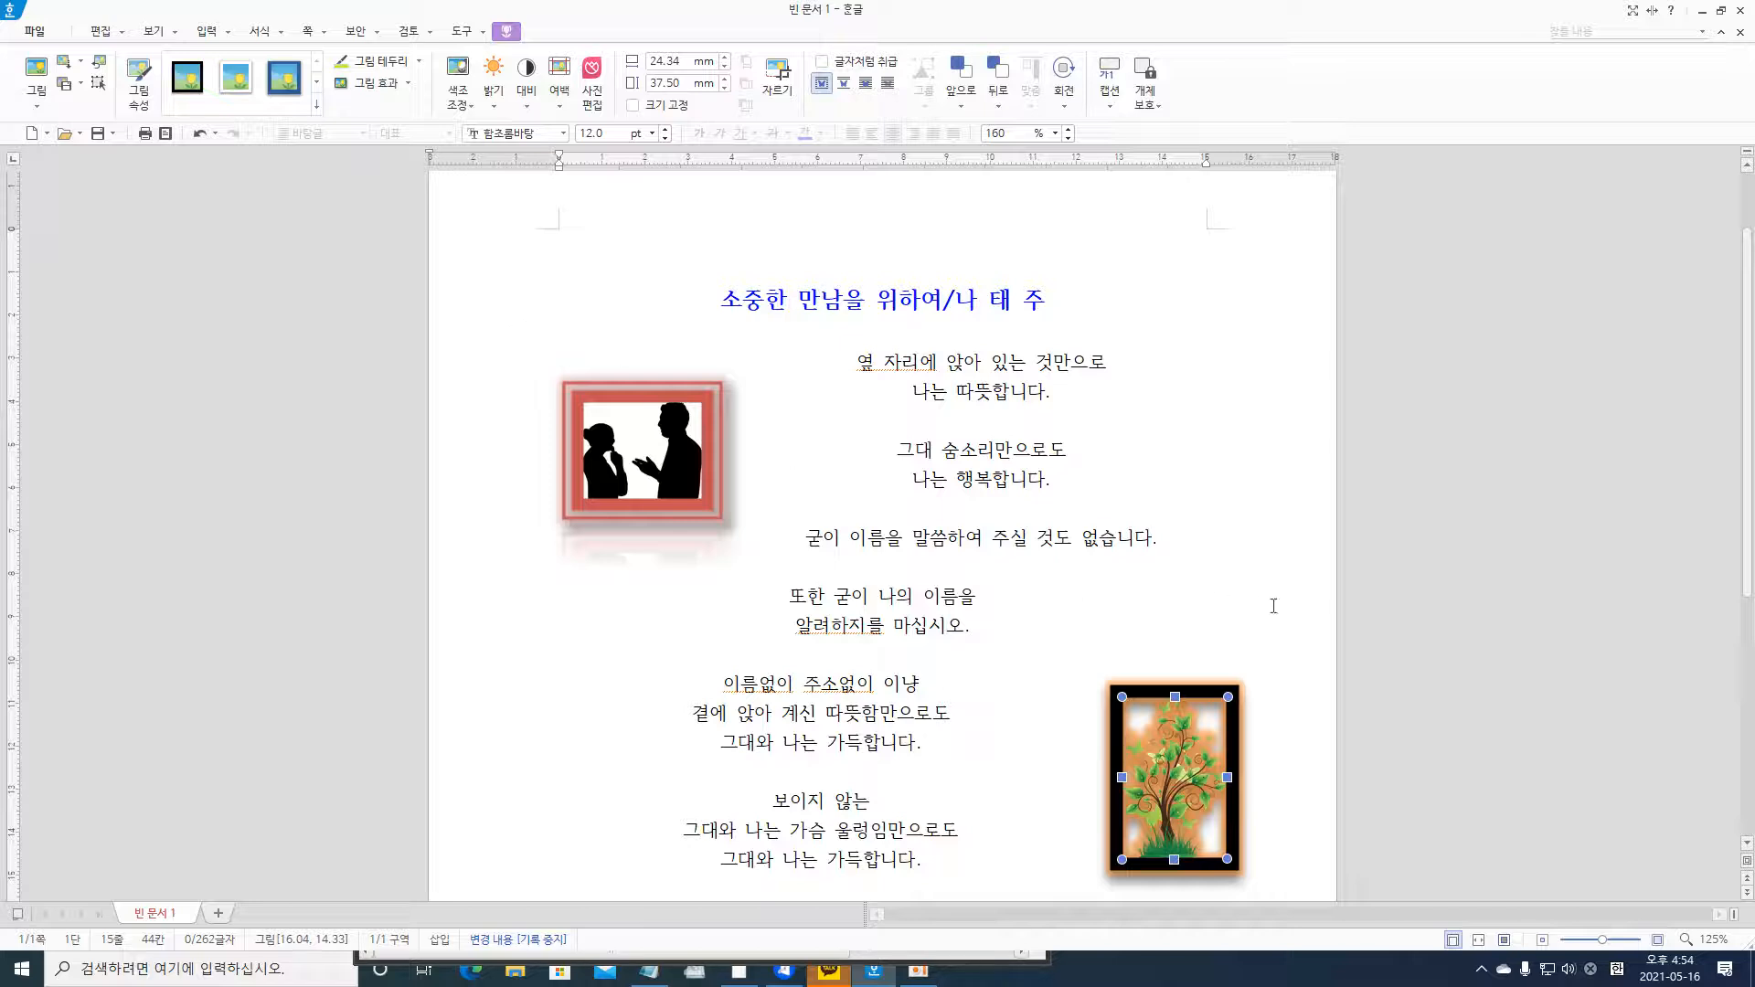
left_click(1291, 711)
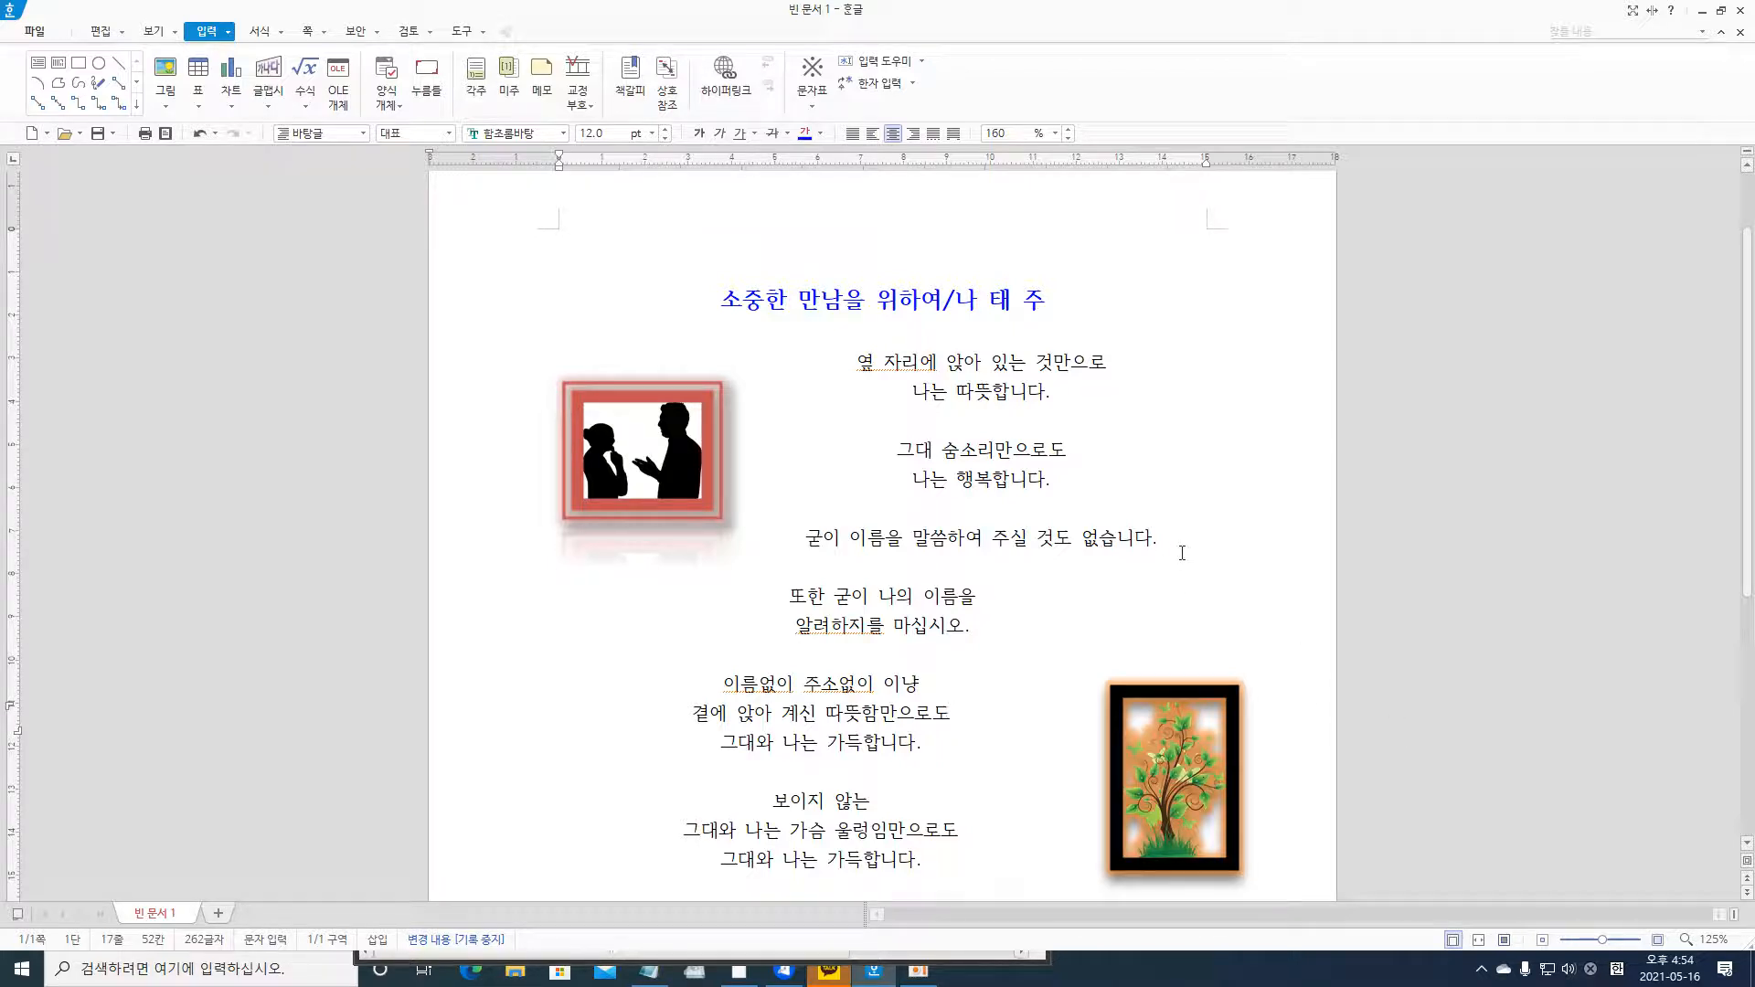
left_click(631, 467)
left_click(1212, 757)
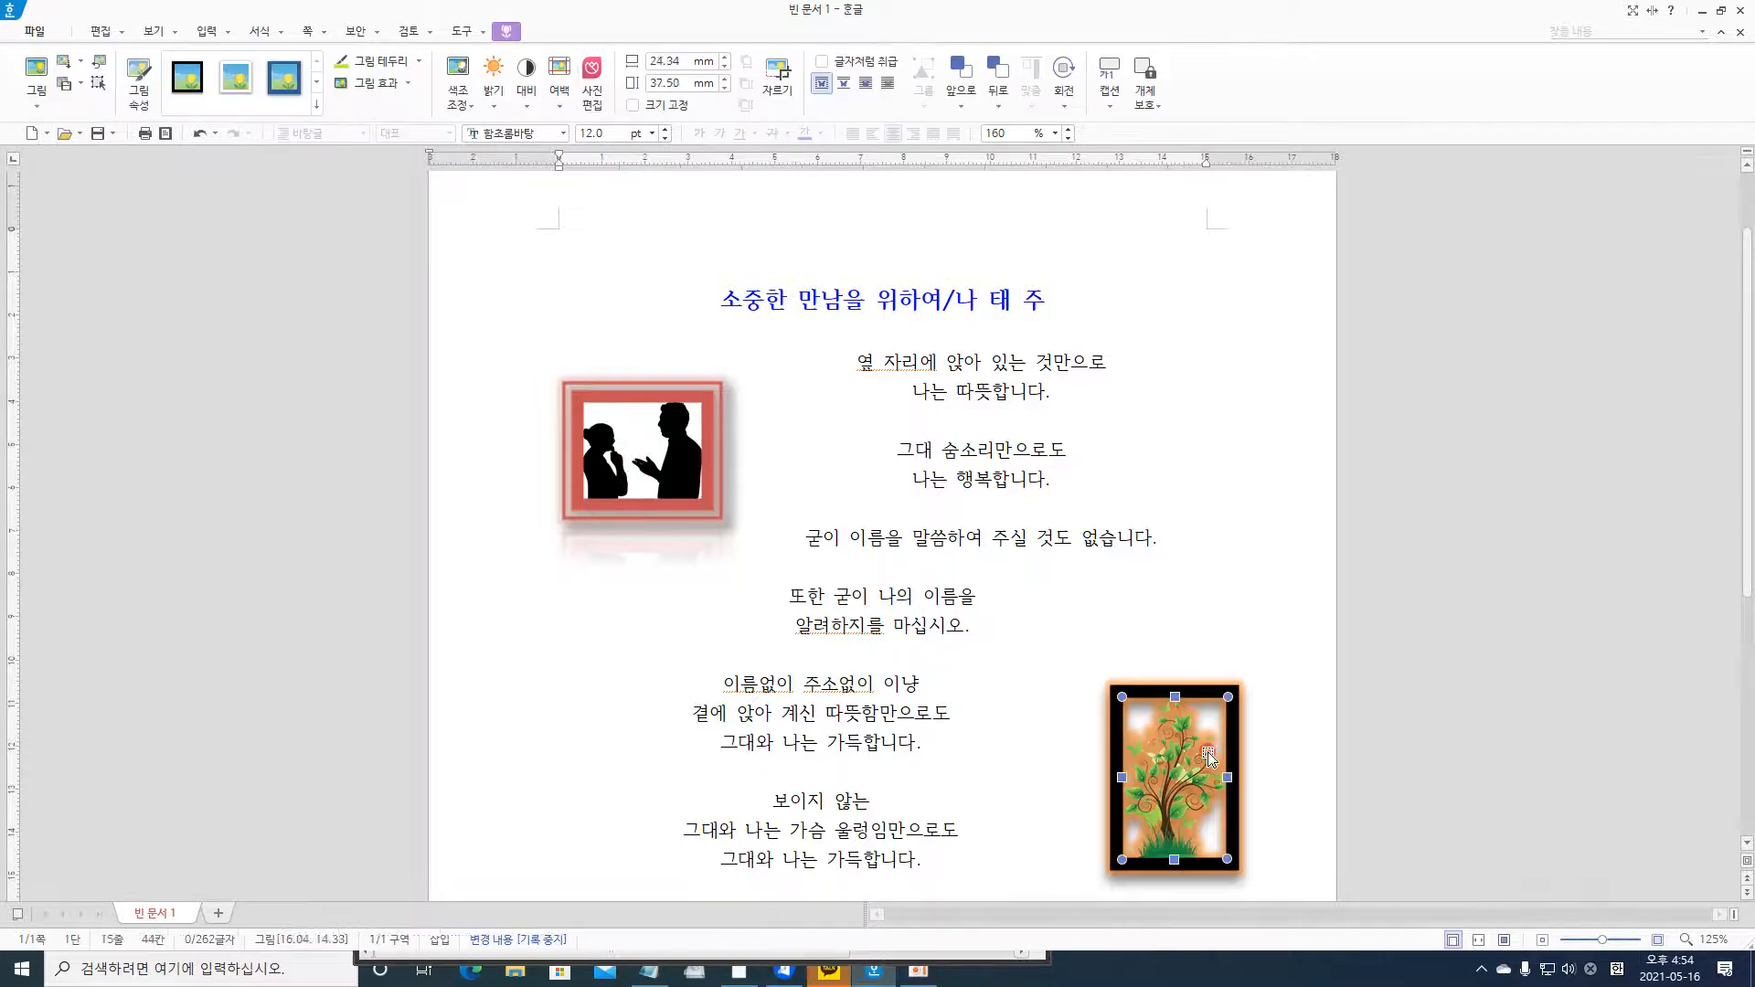
left_click(1256, 525)
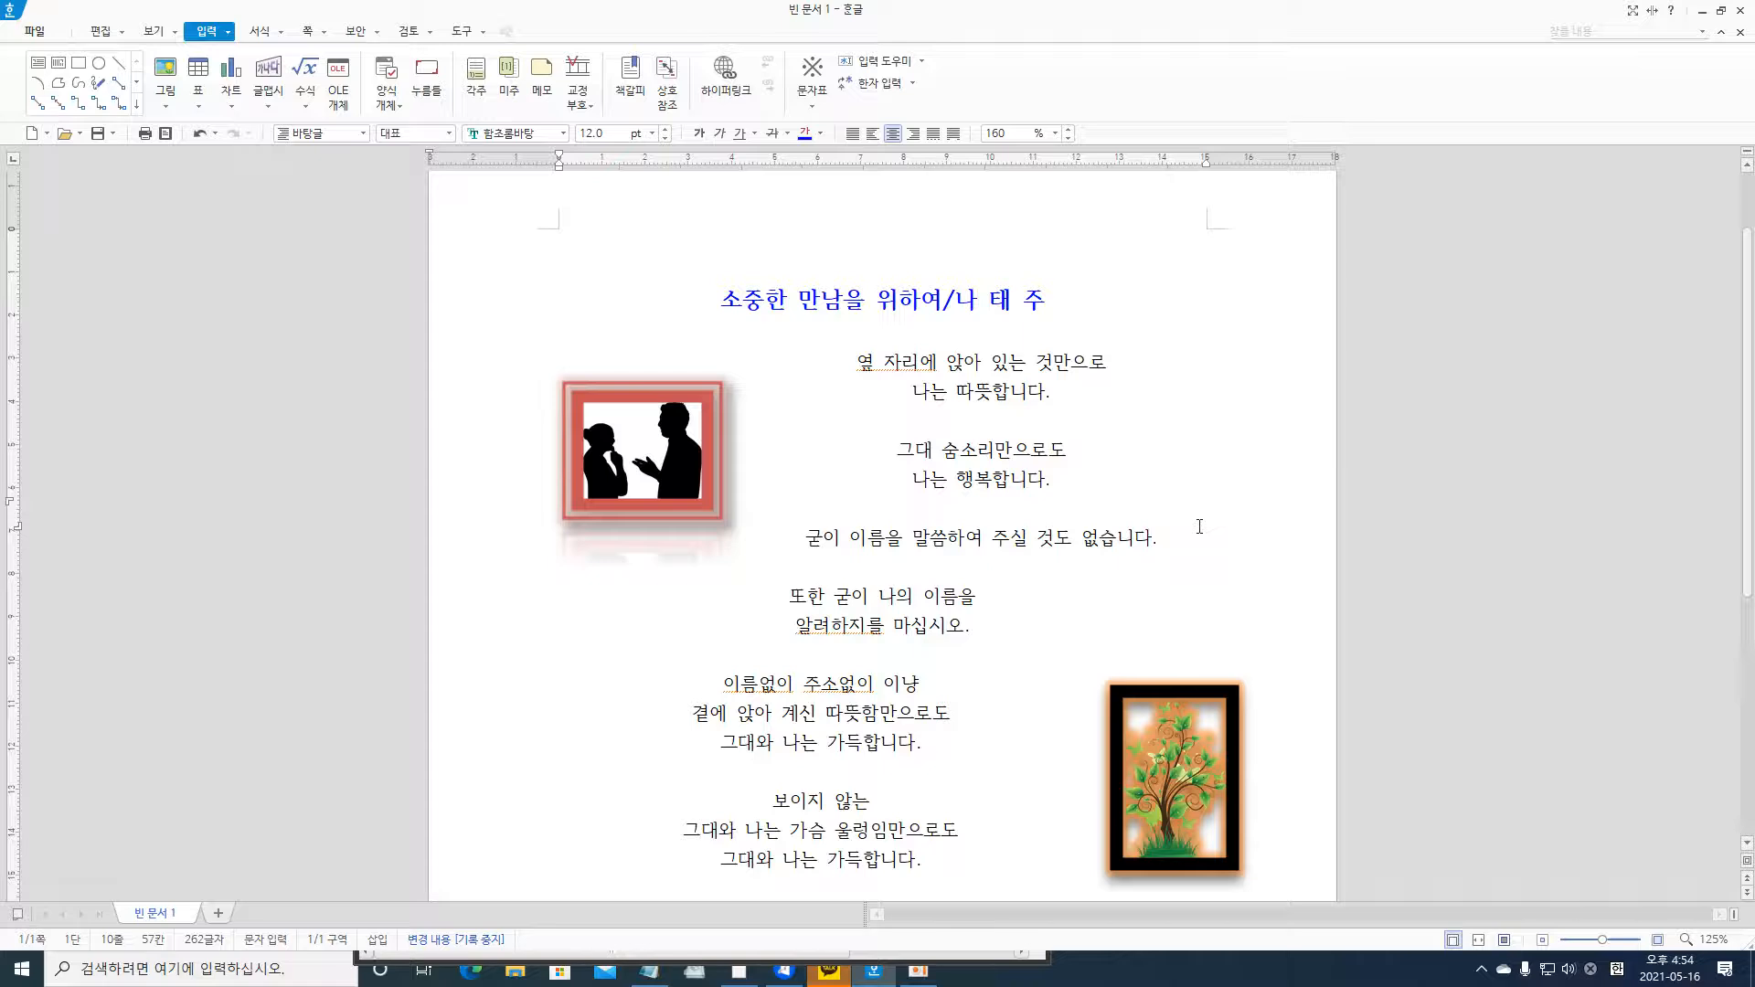
left_click(1174, 813)
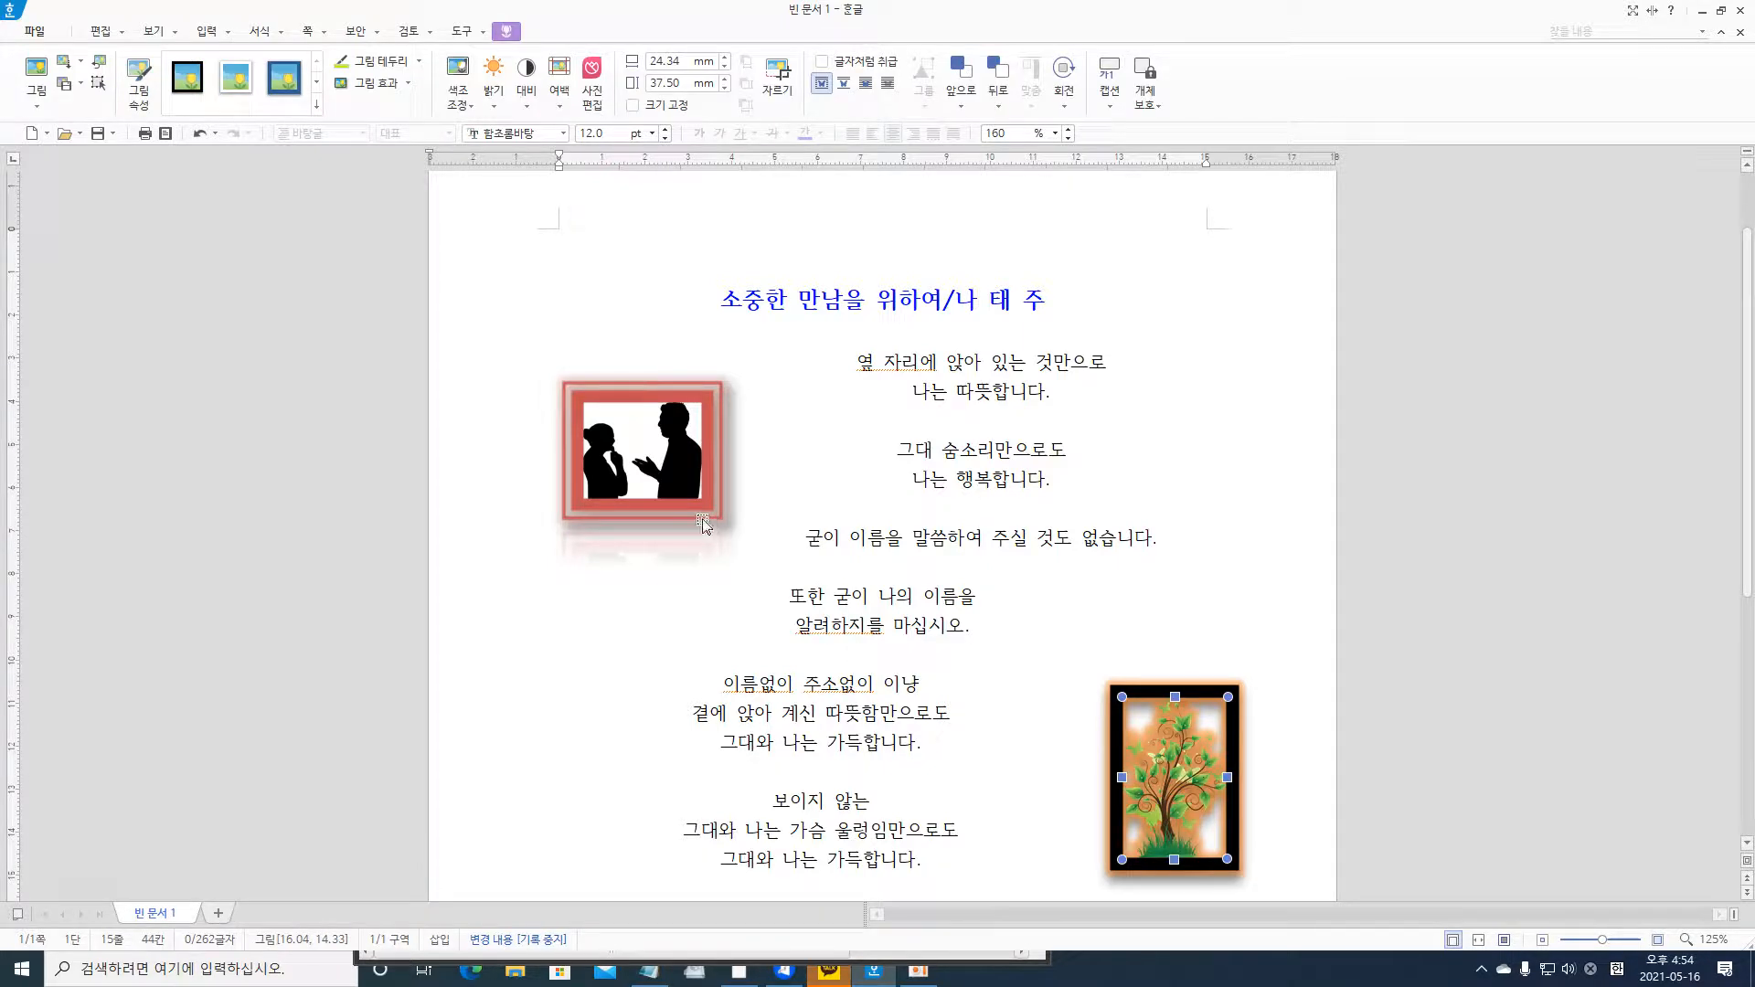
left_click(873, 462)
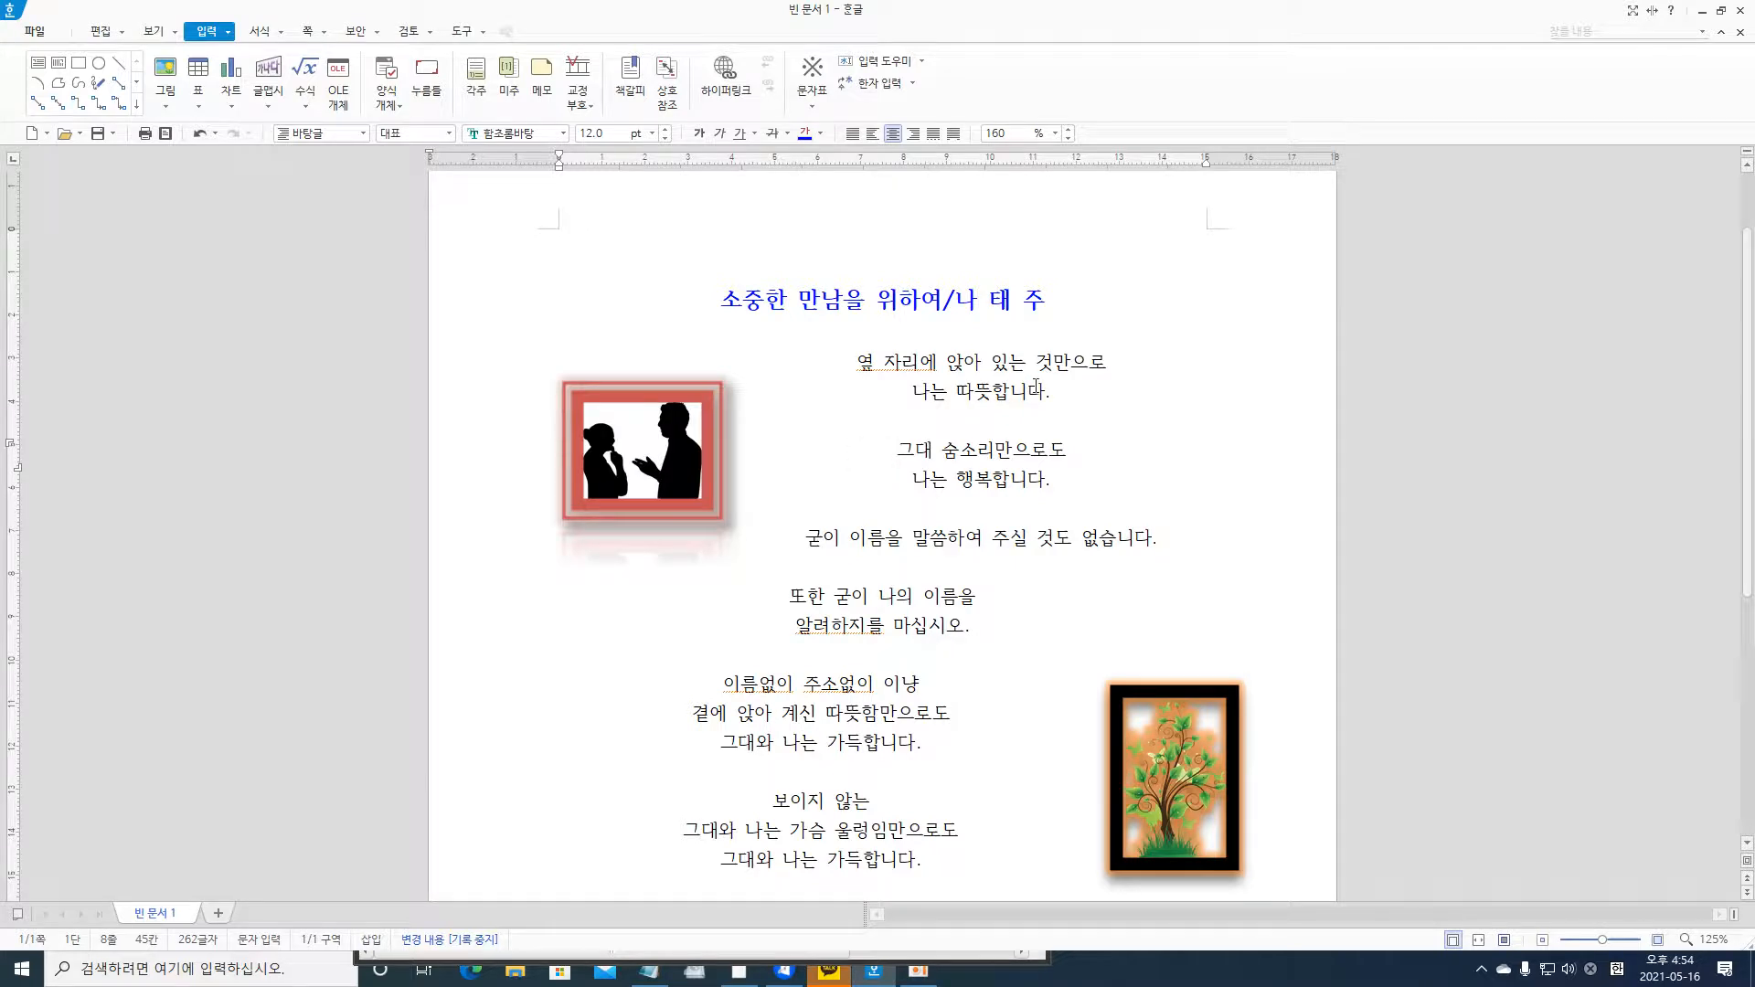
- Save the document in the 문서 folder as the PNG image 소중한 만남을 위하여.png
left_click(30, 33)
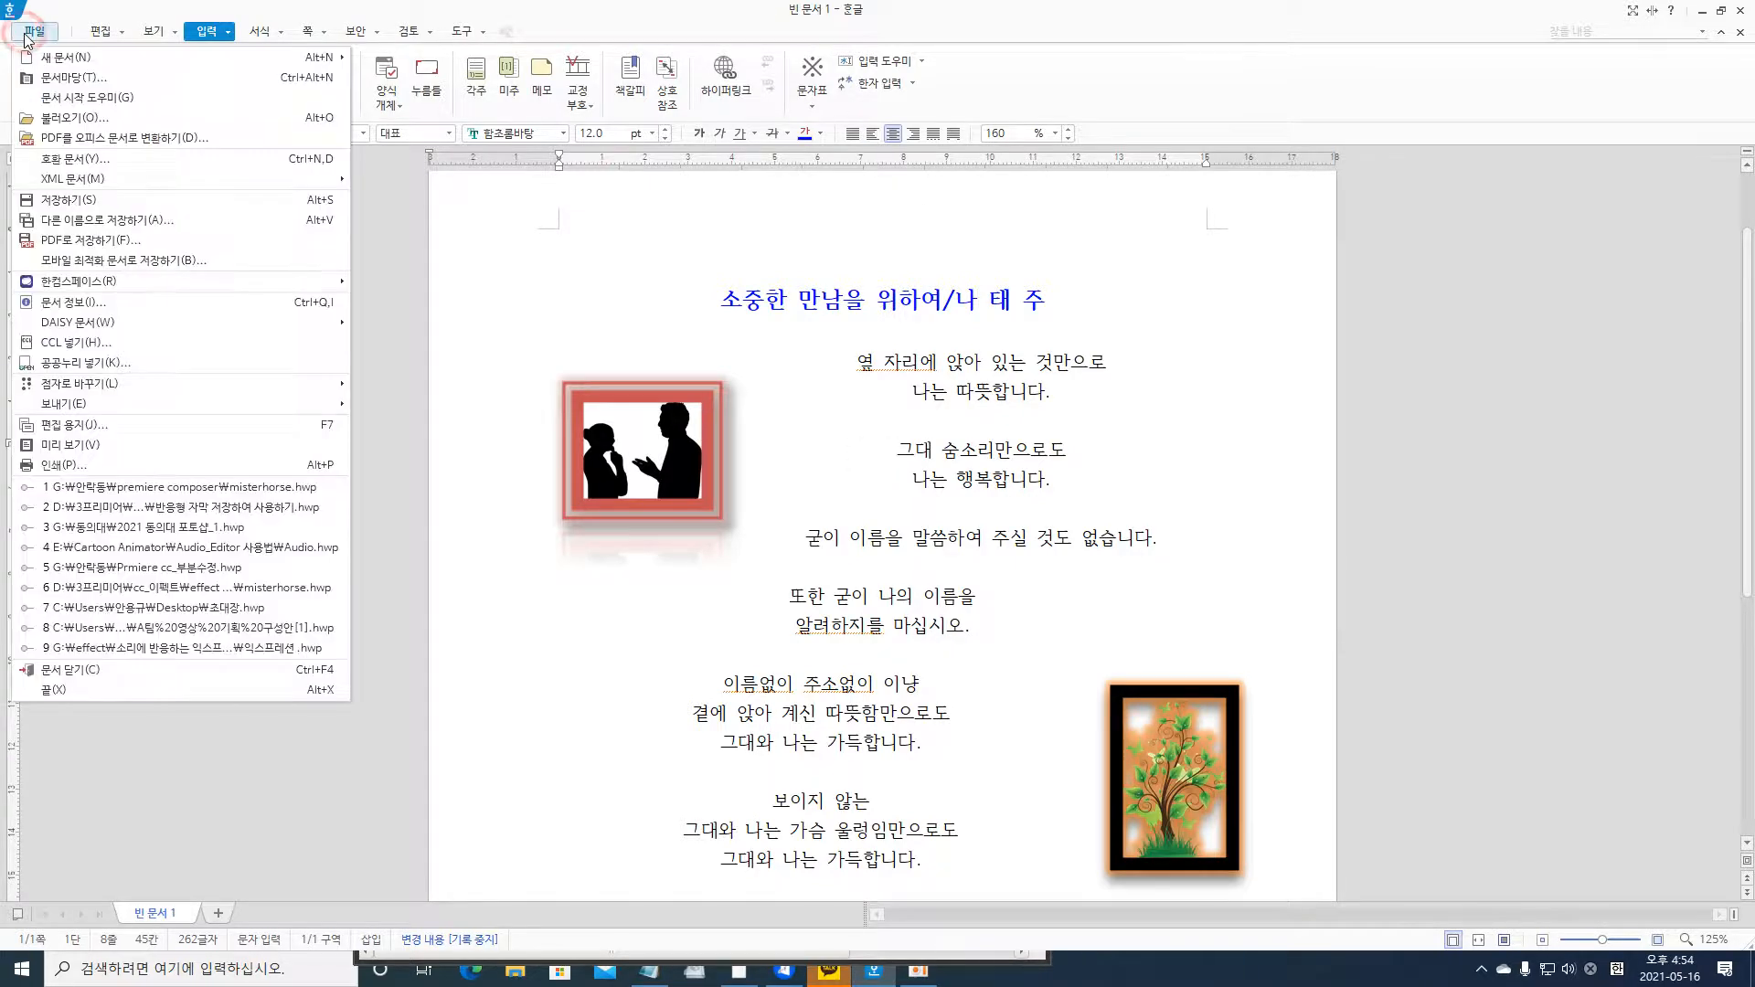
left_click(89, 222)
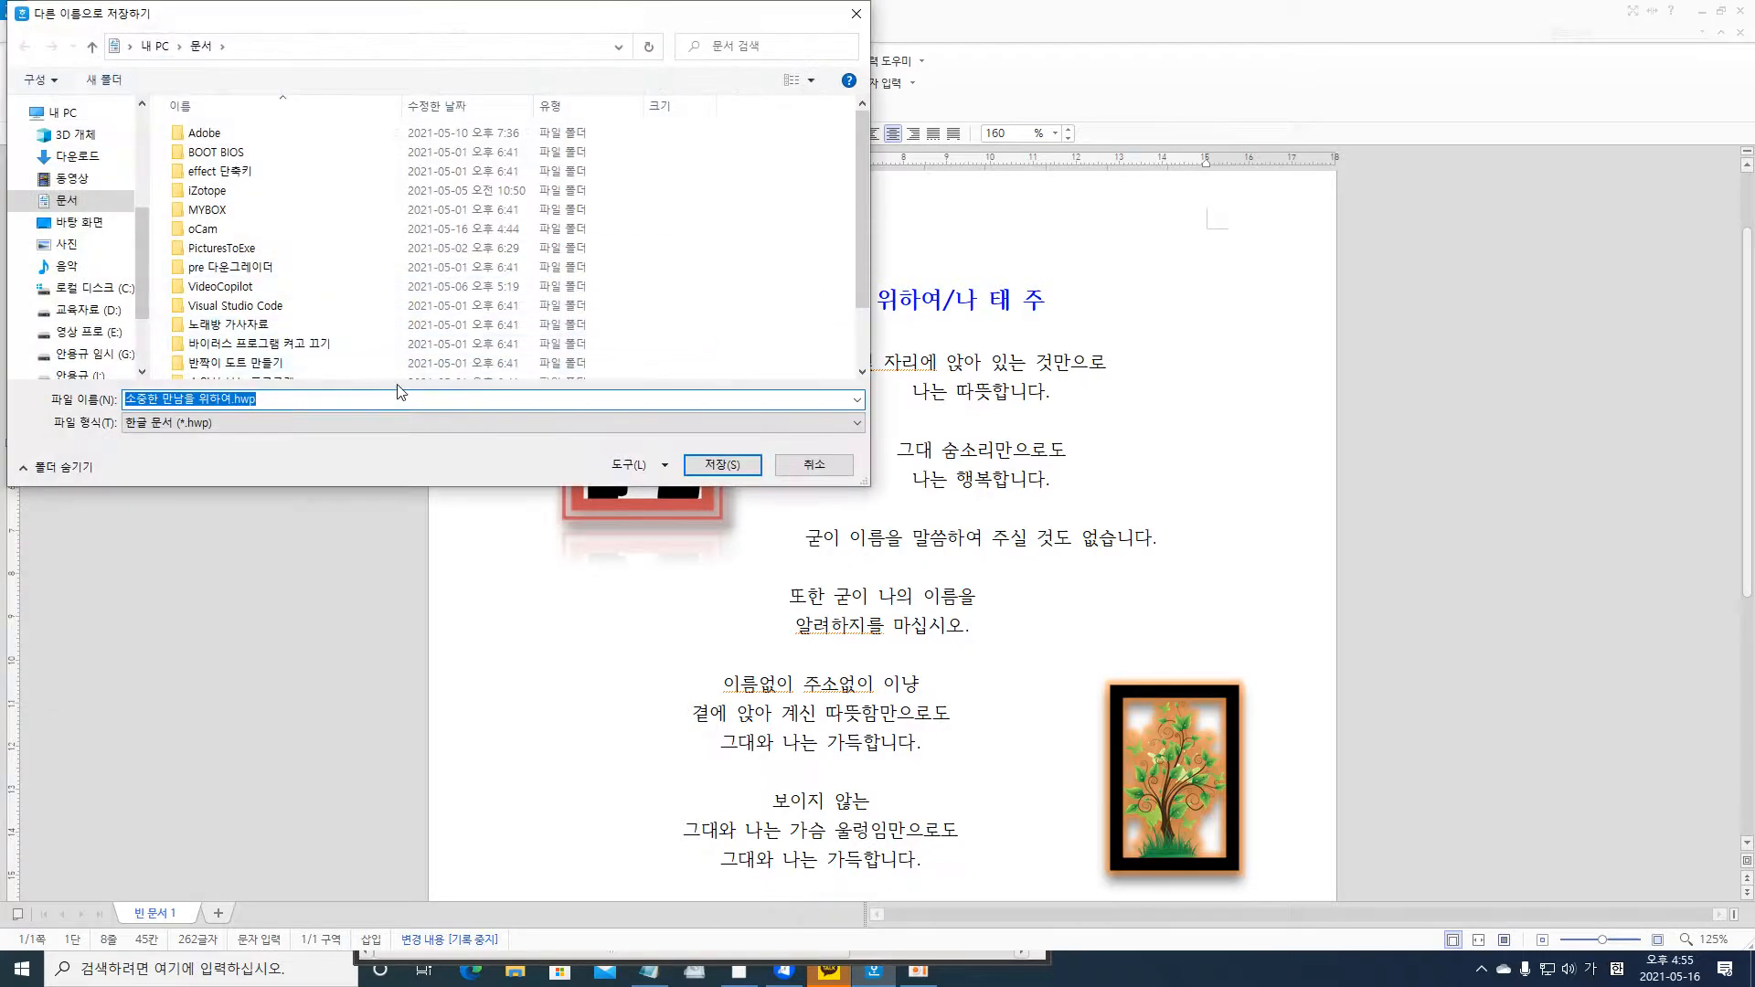
left_click_drag(857, 266, 868, 328)
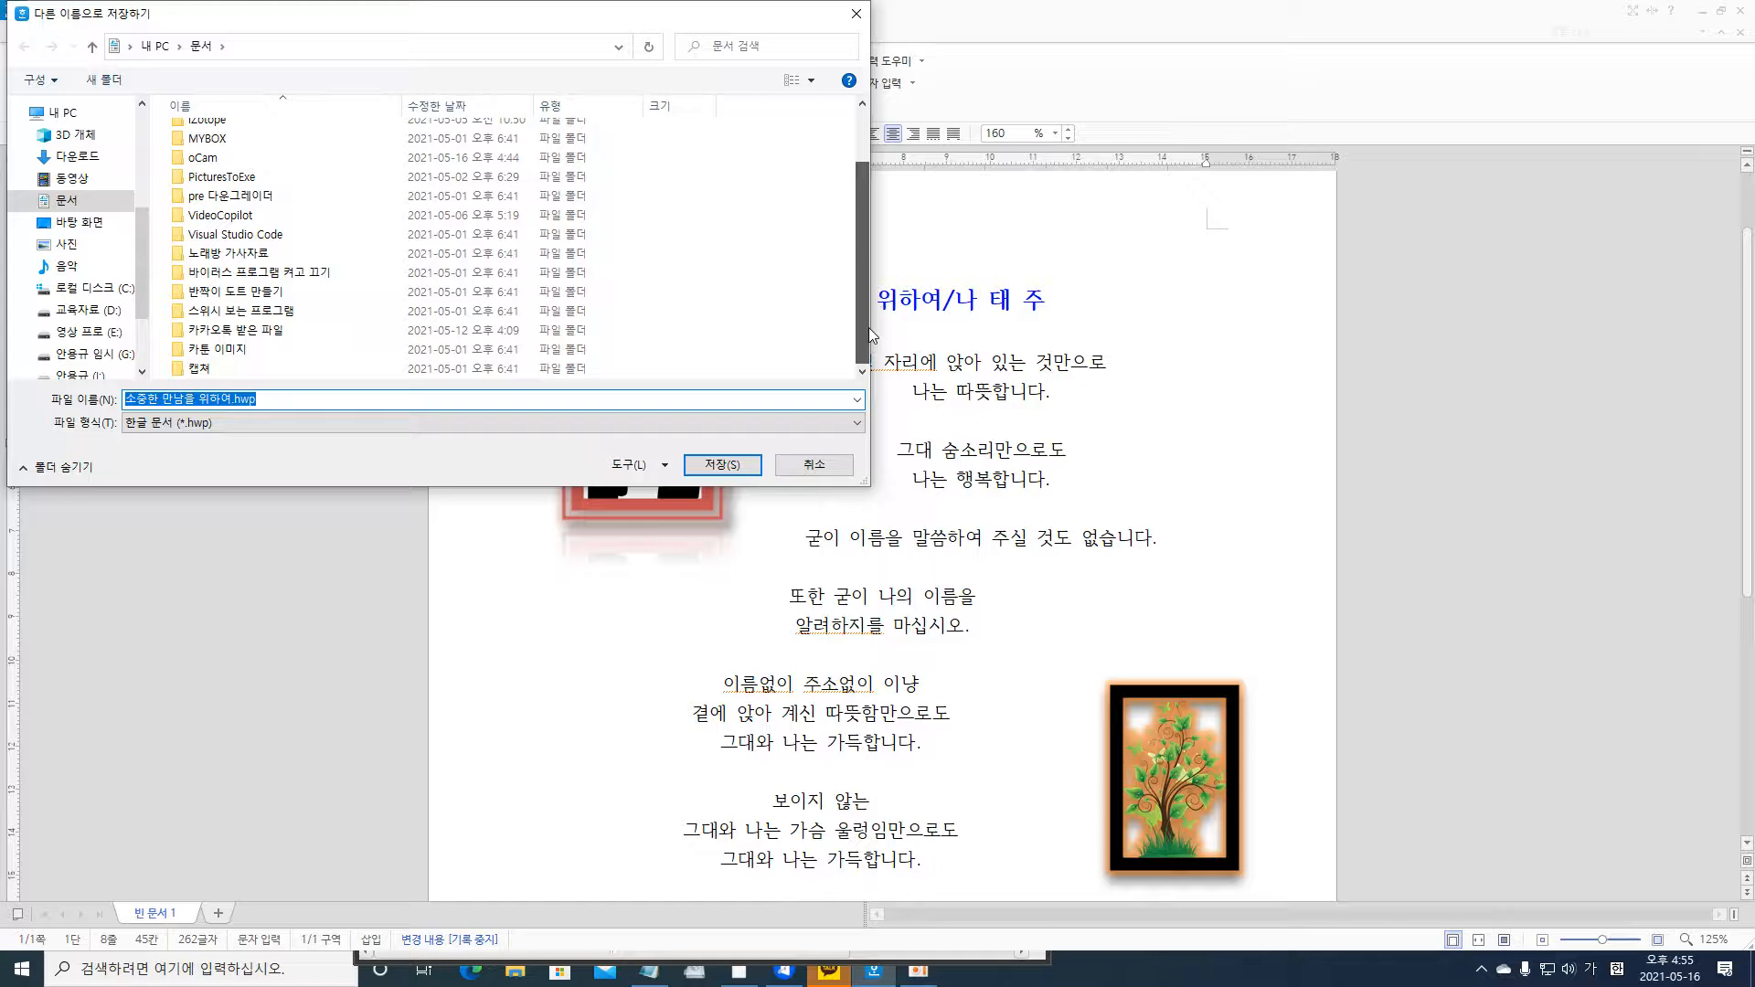
left_click(860, 399)
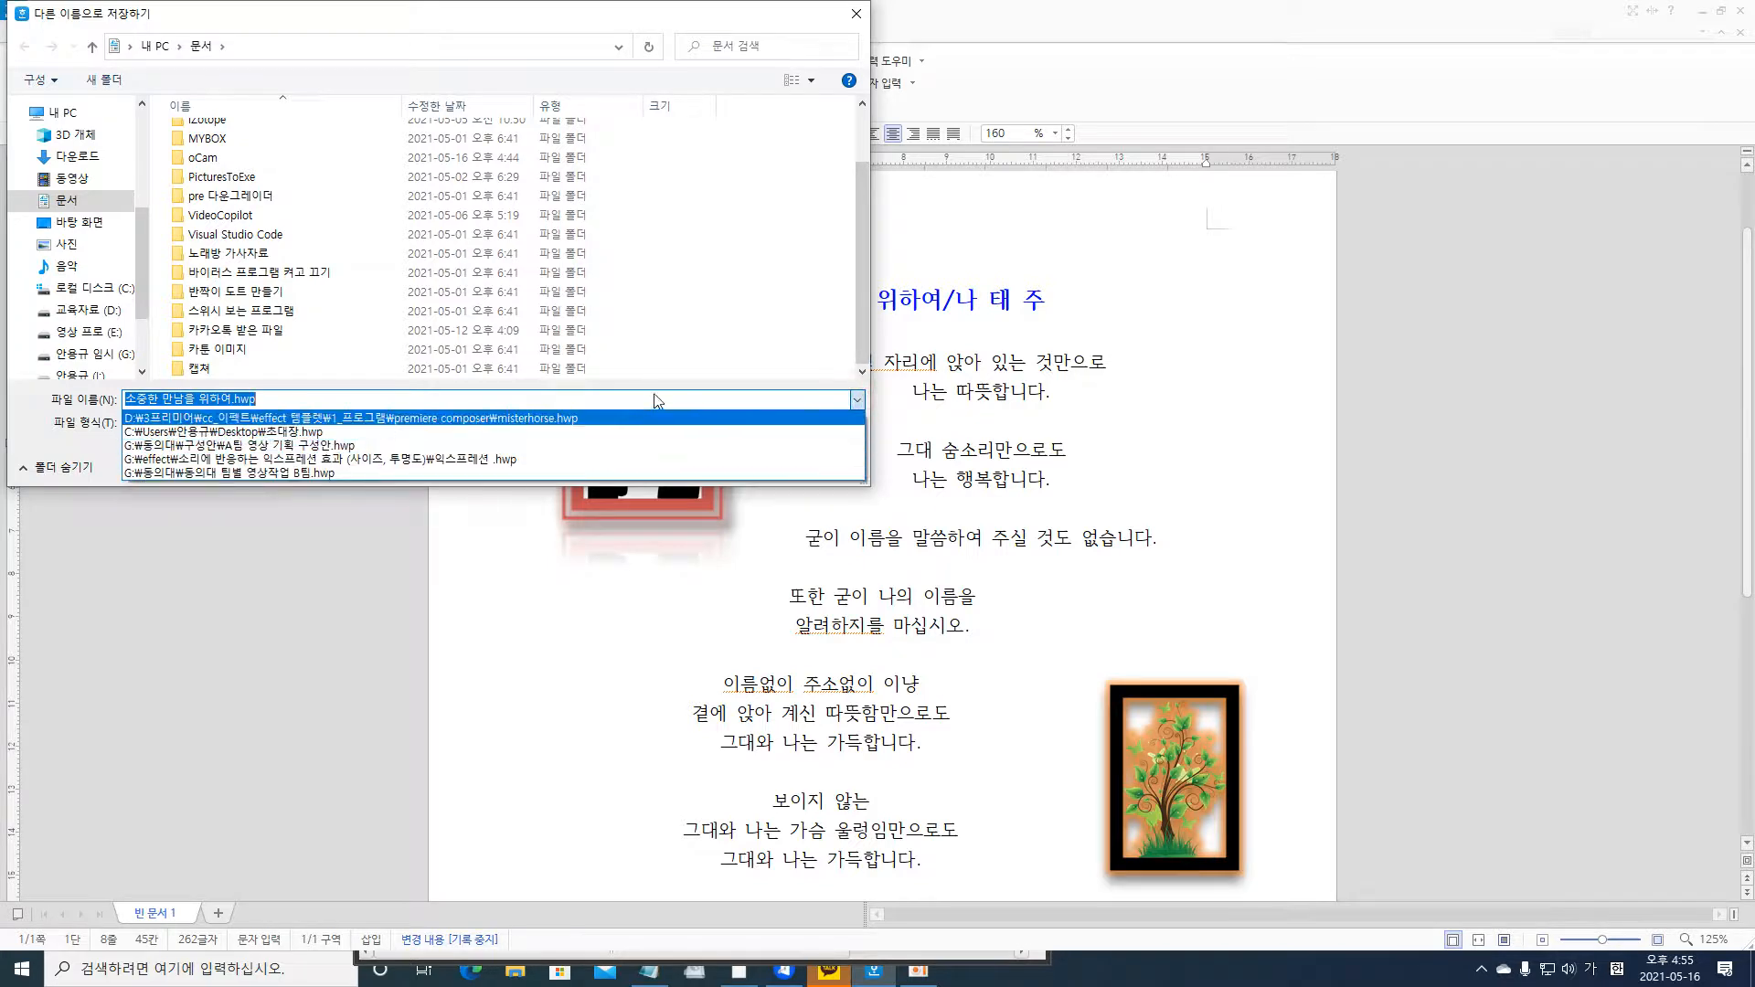
left_click(457, 370)
left_click(858, 422)
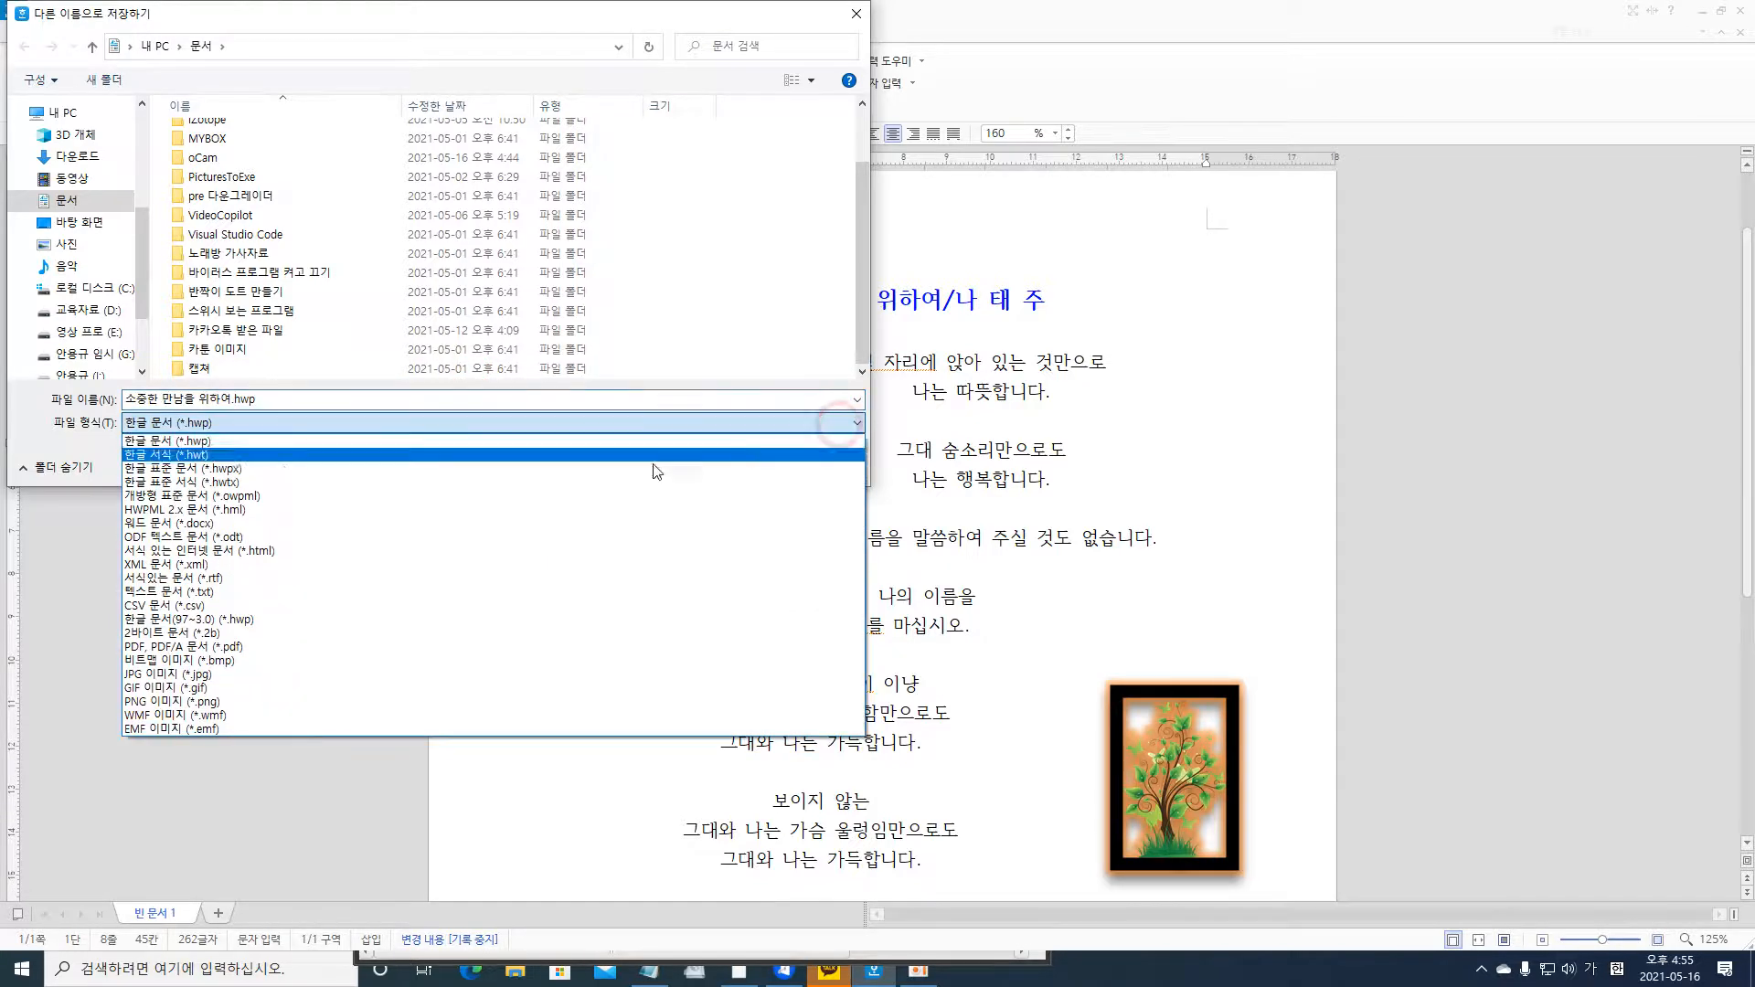
left_click(158, 700)
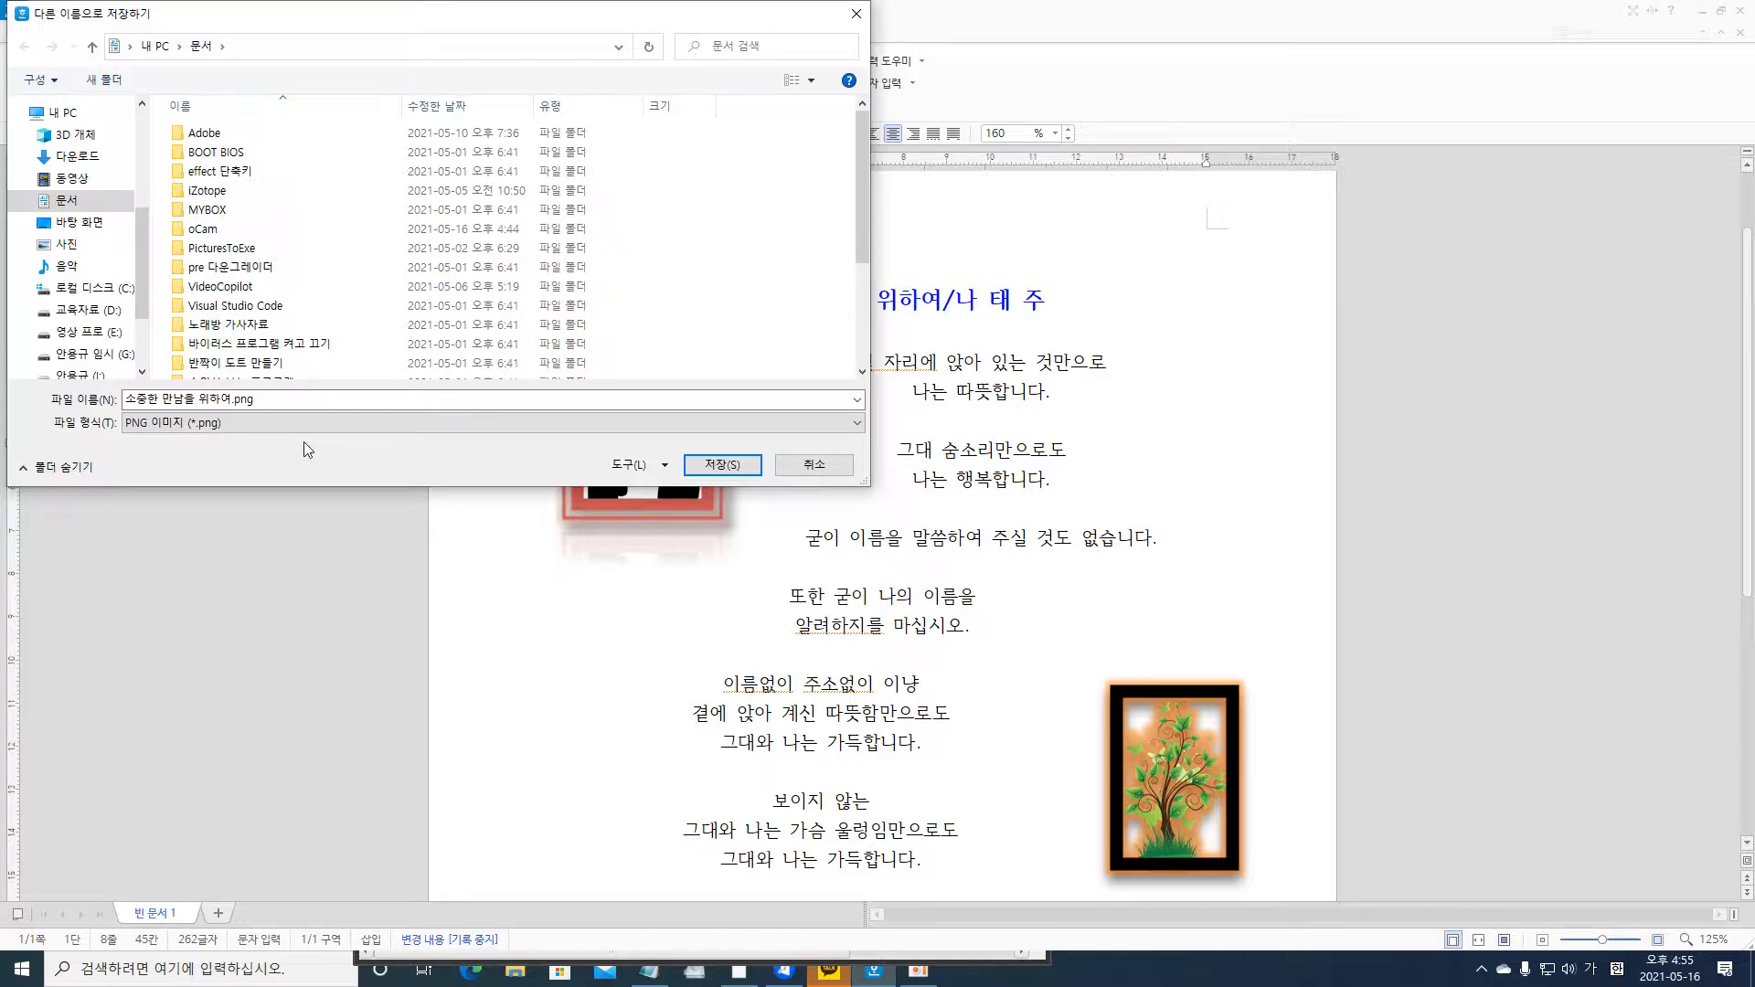
left_click(718, 463)
- Save the document in the 문서 folder as the Hangul document 소중한 만남을 위하여.hwp
left_click(34, 30)
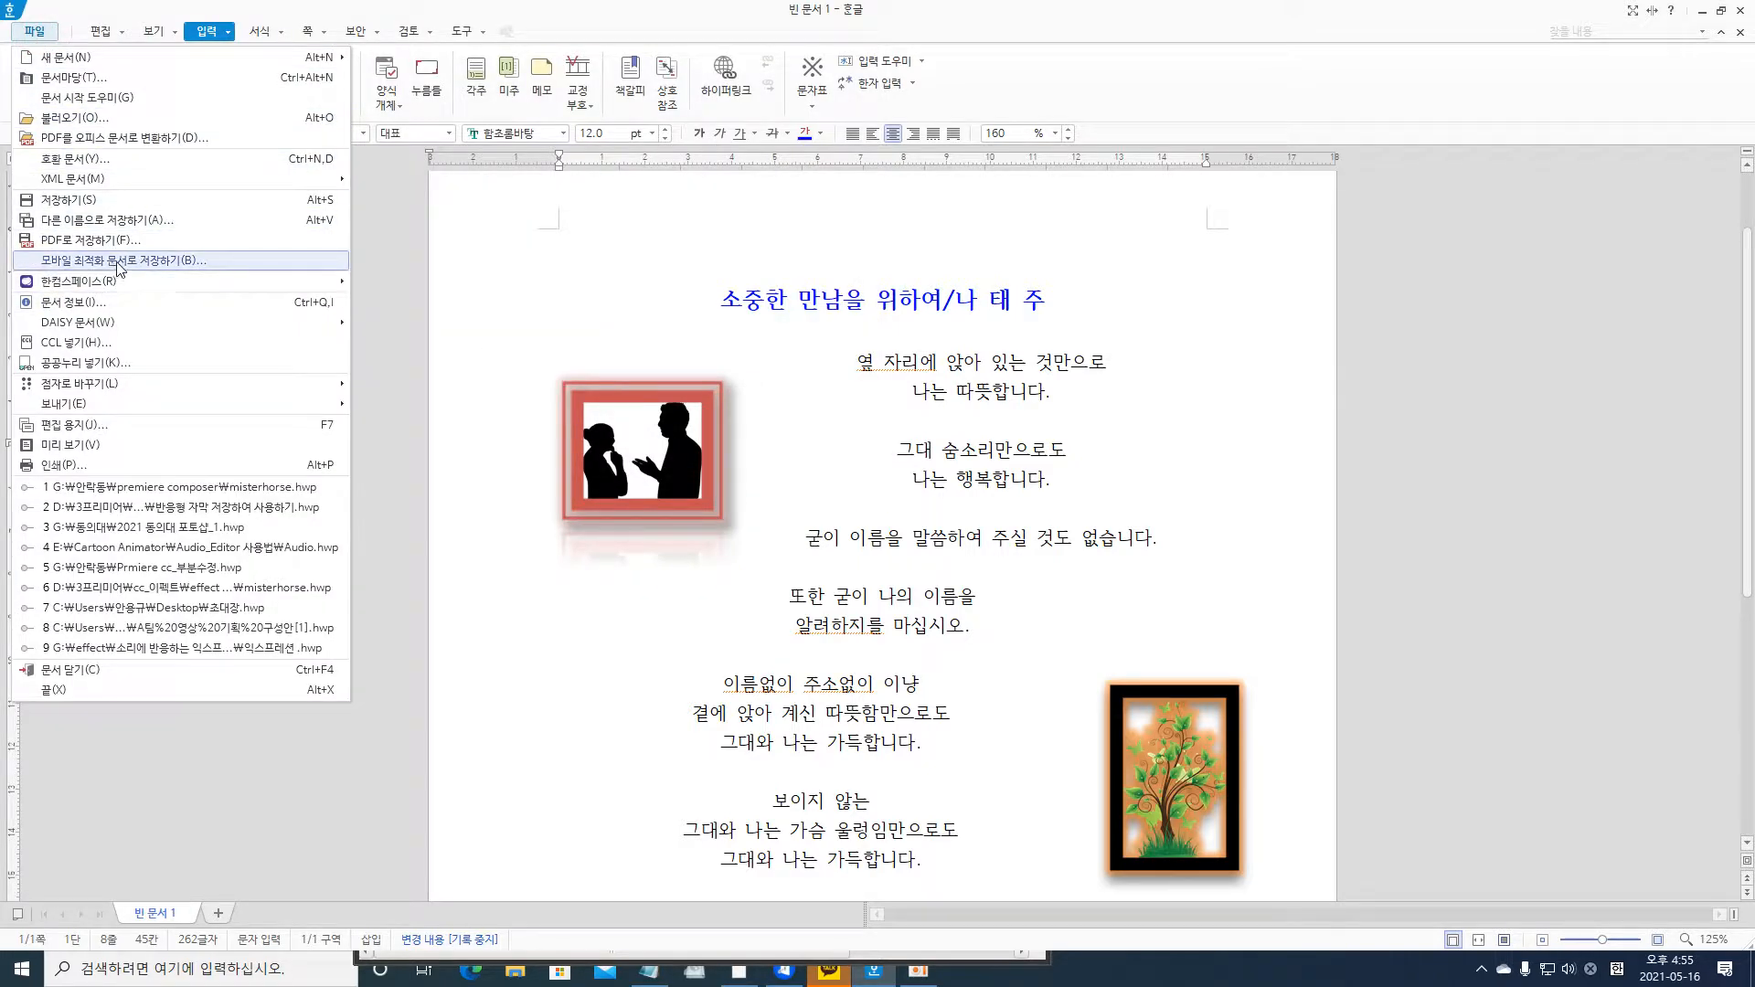
left_click(116, 222)
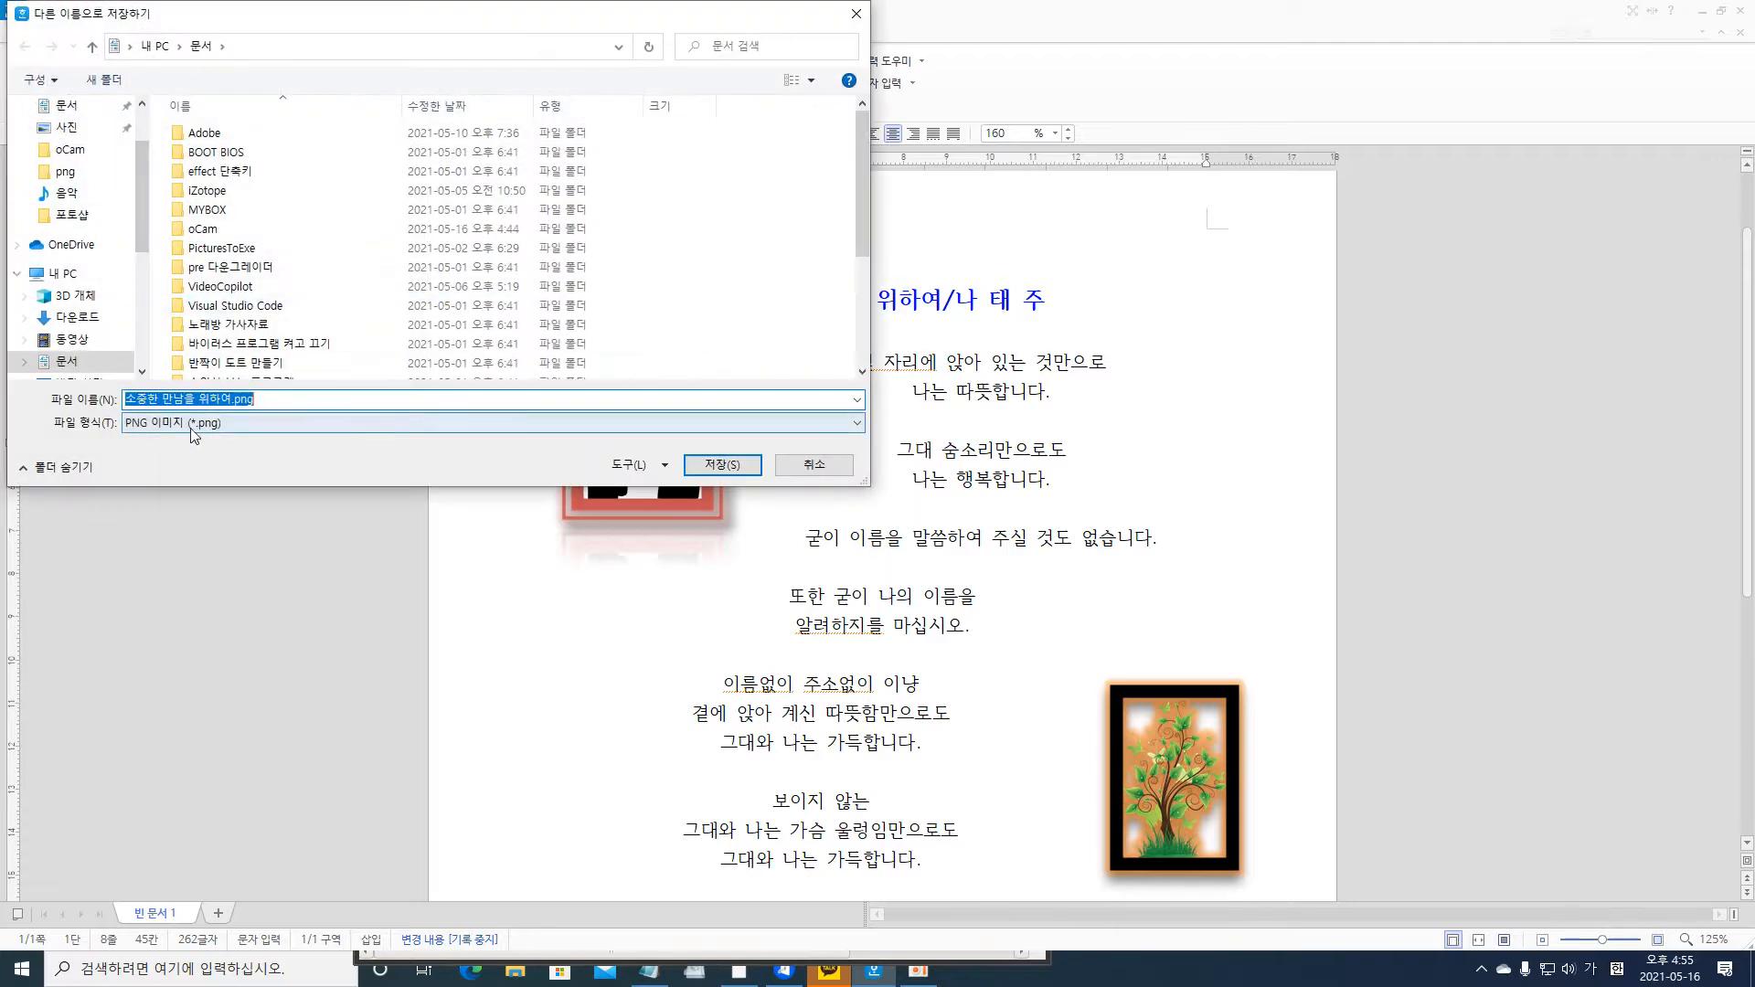
left_click(857, 422)
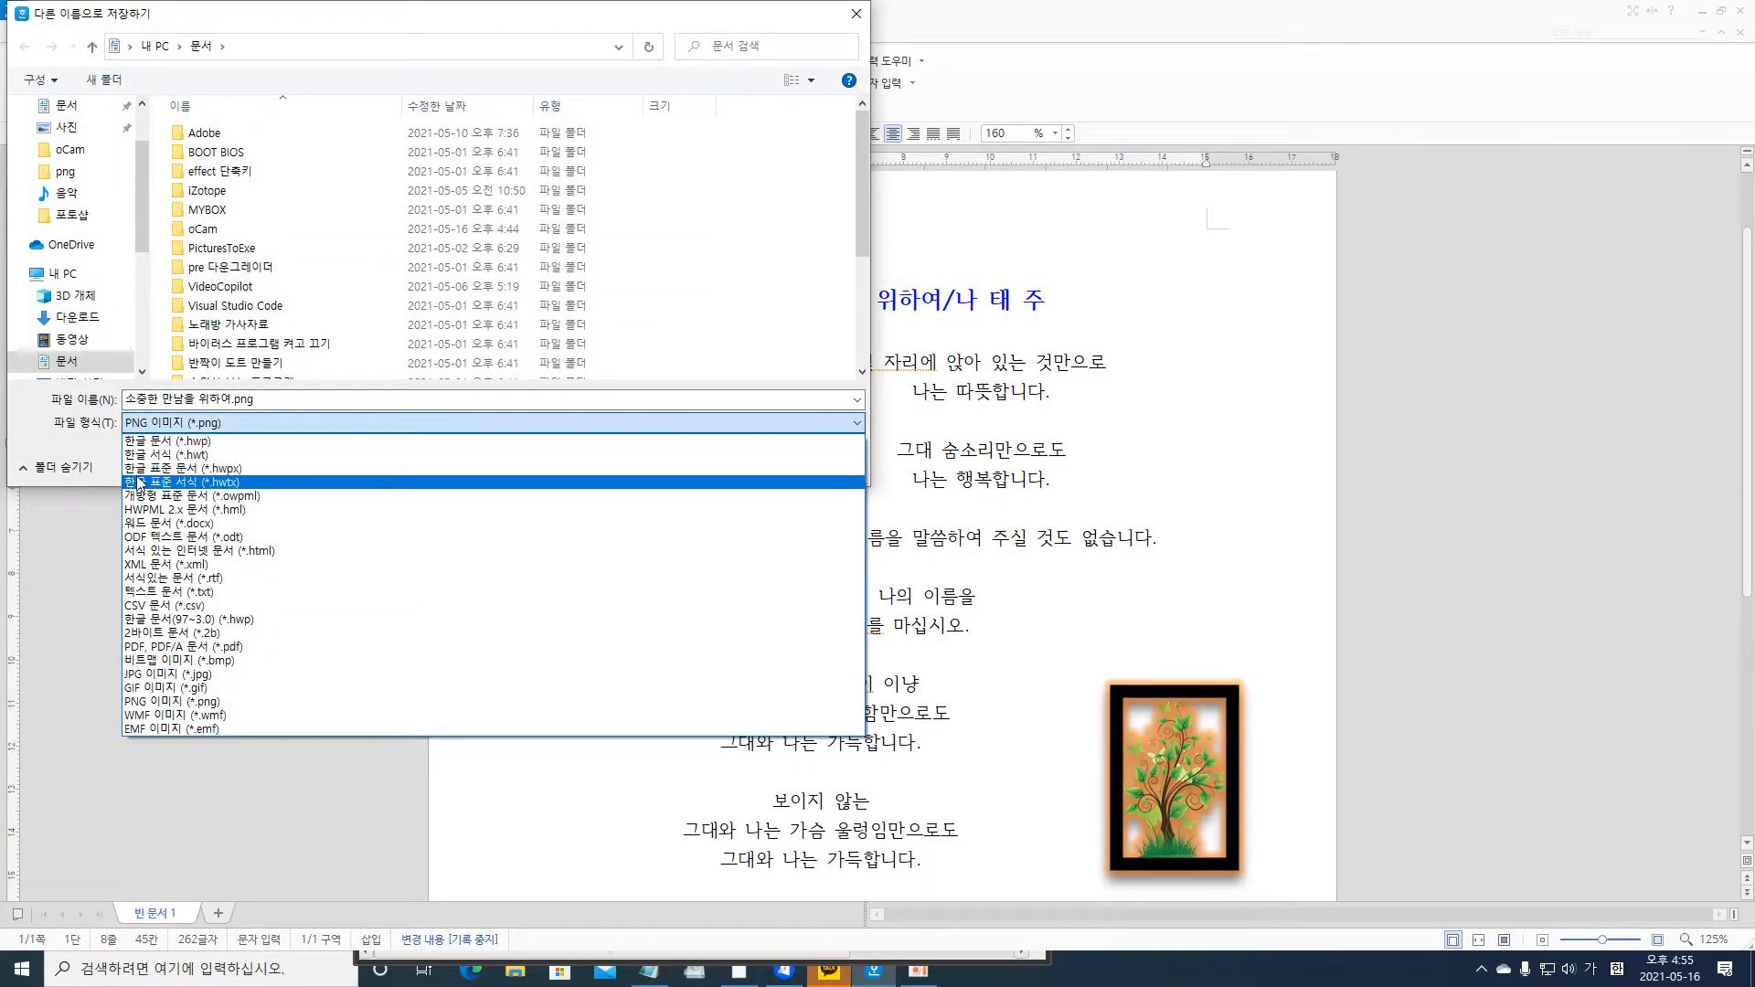
left_click(190, 441)
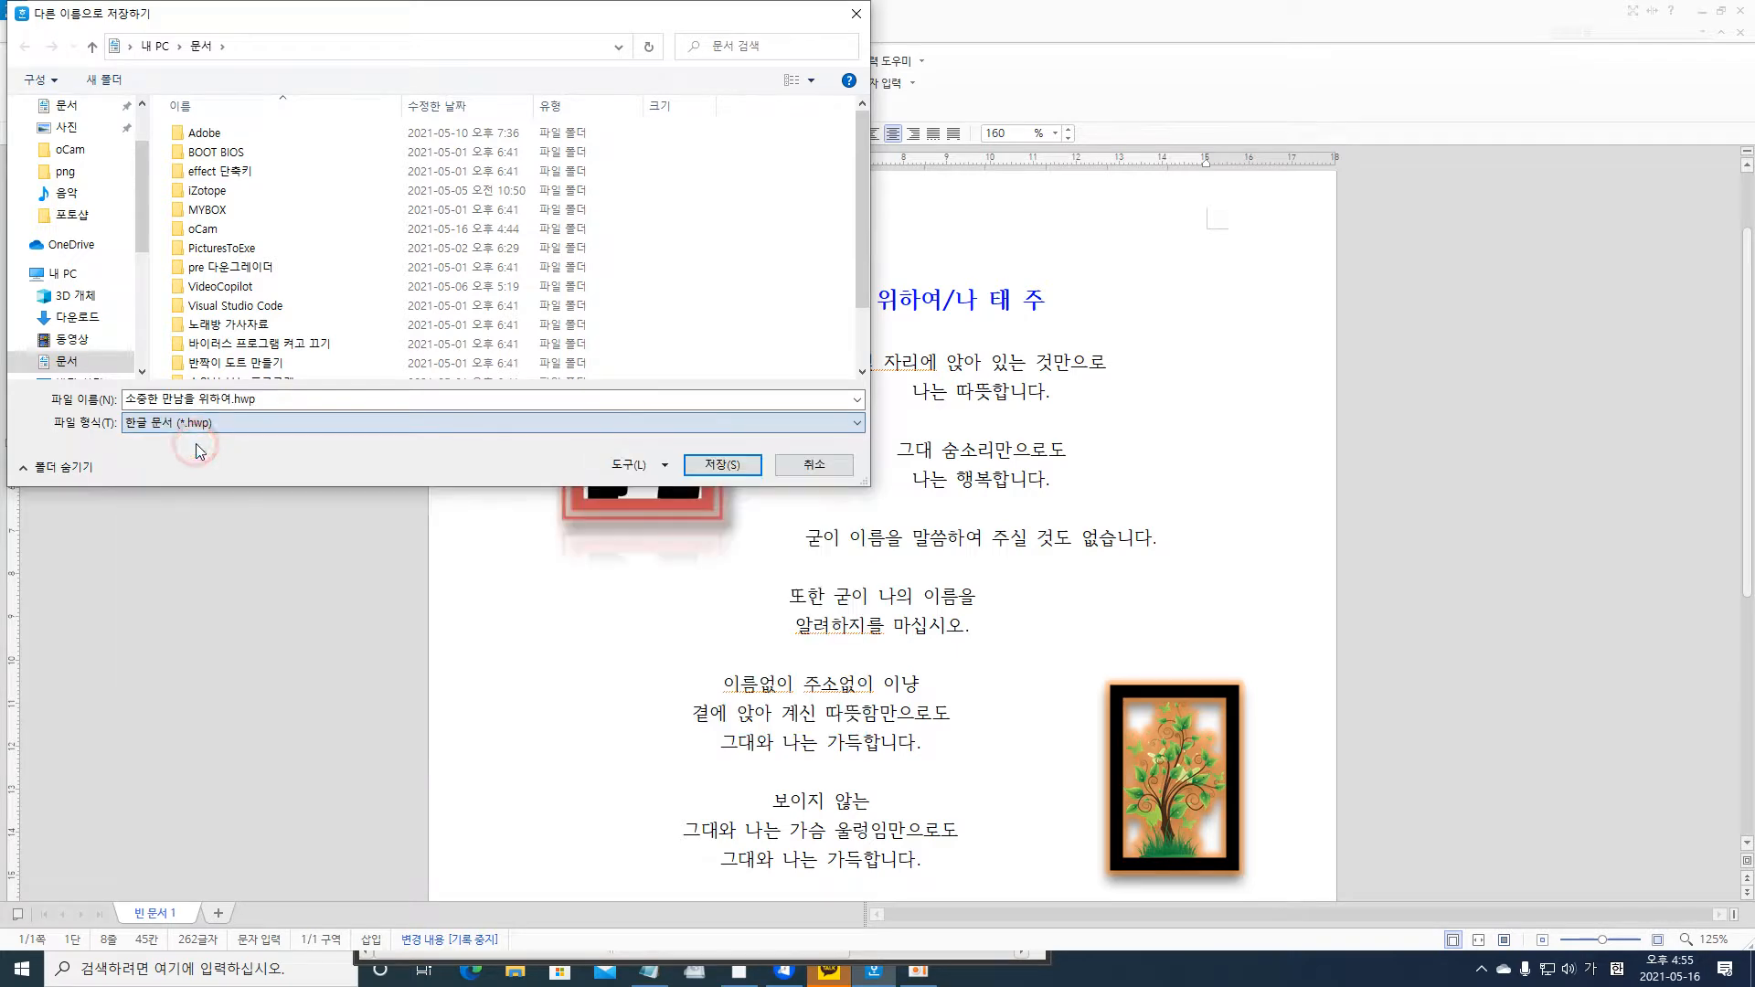
left_click(718, 464)
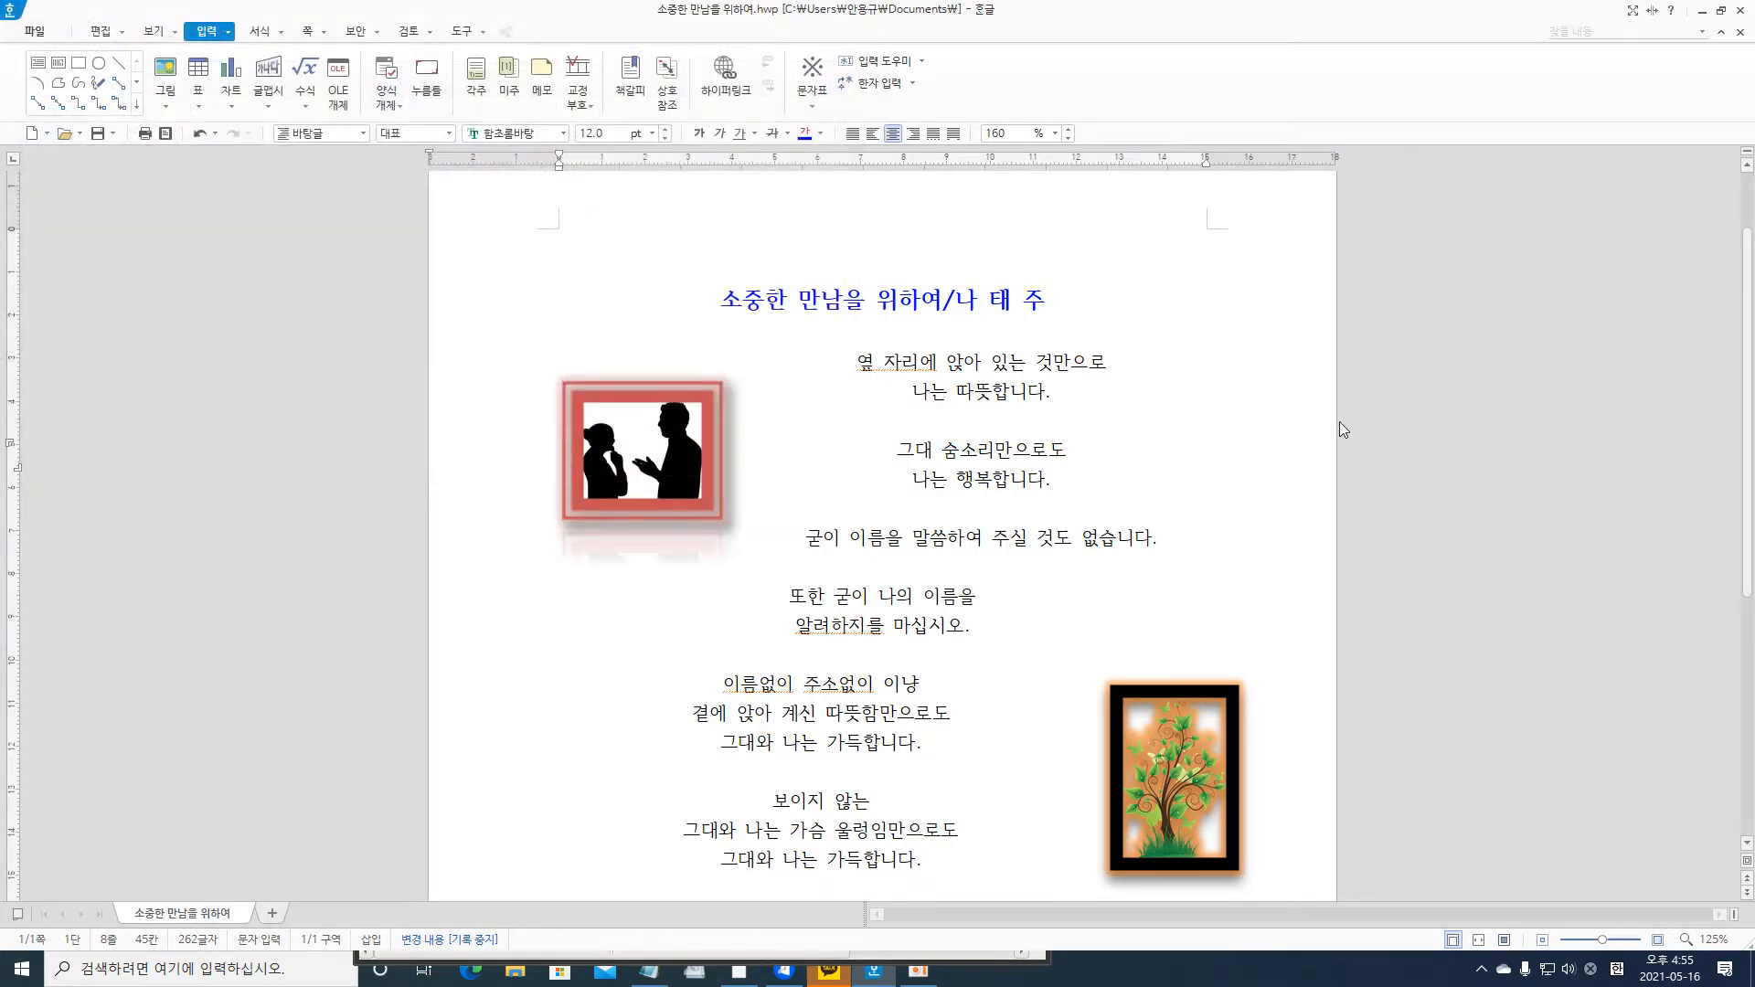